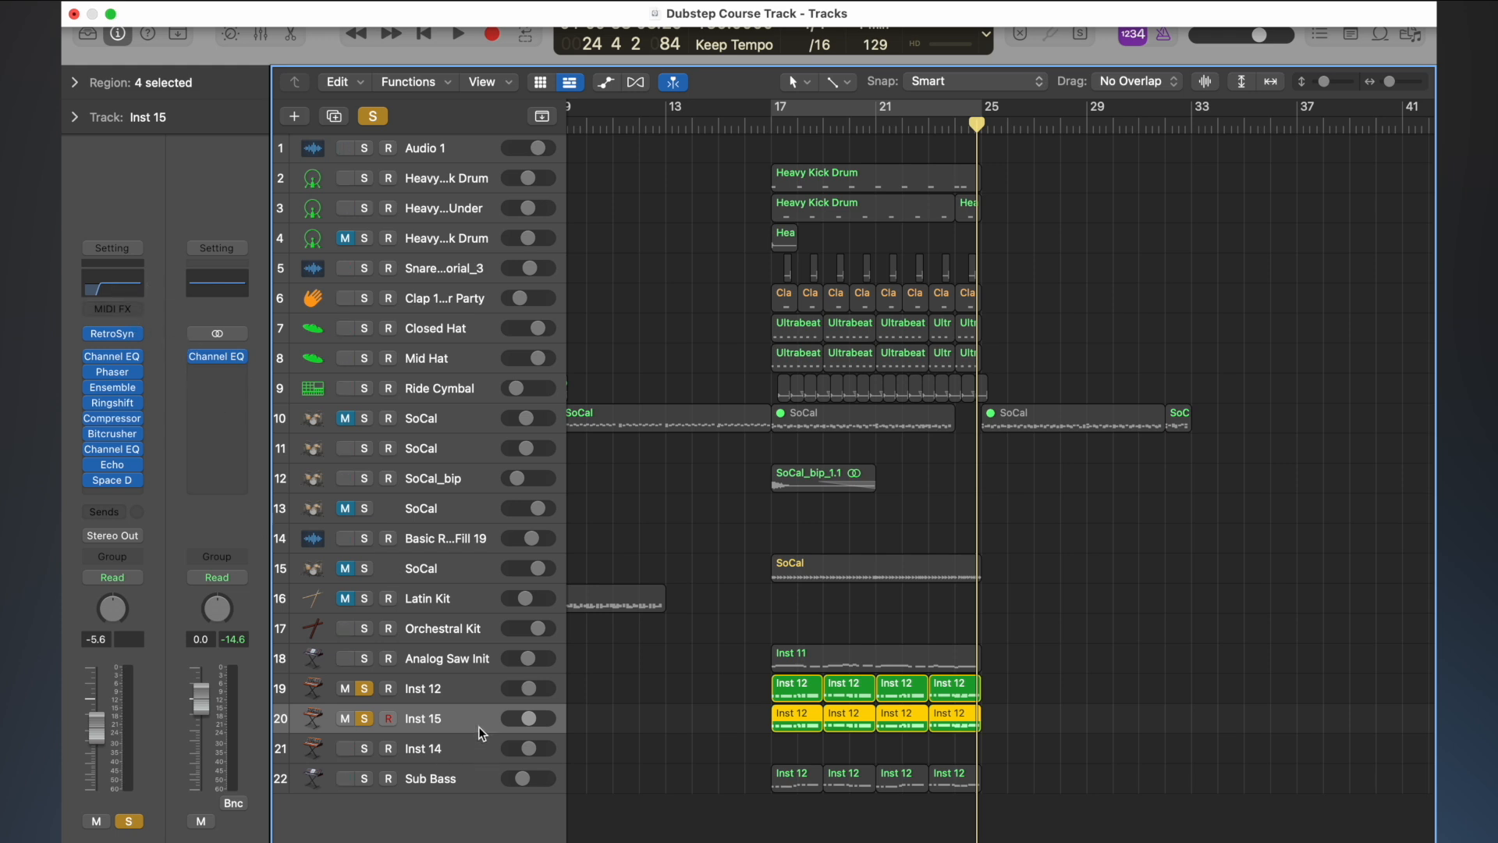
- Open the sound library and browse the saved user channel strip settings for the Inst 15 track
{"action": "key", "text": "y"}
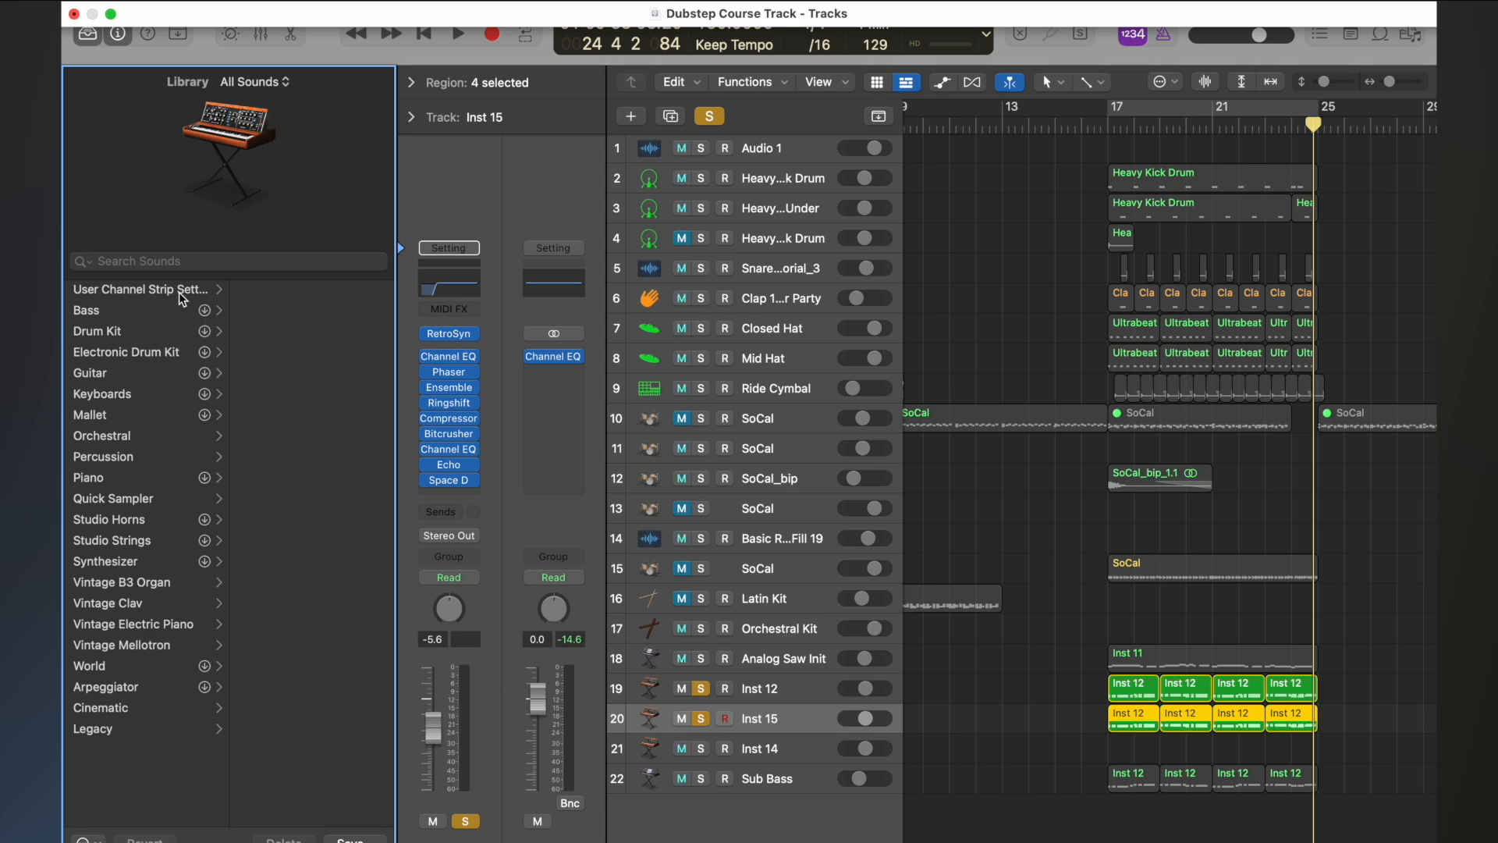
{"action": "left_click", "coordinate": [180, 294]}
{"action": "scroll", "coordinate": [316, 314], "scroll_direction": "down", "scroll_amount": 15}
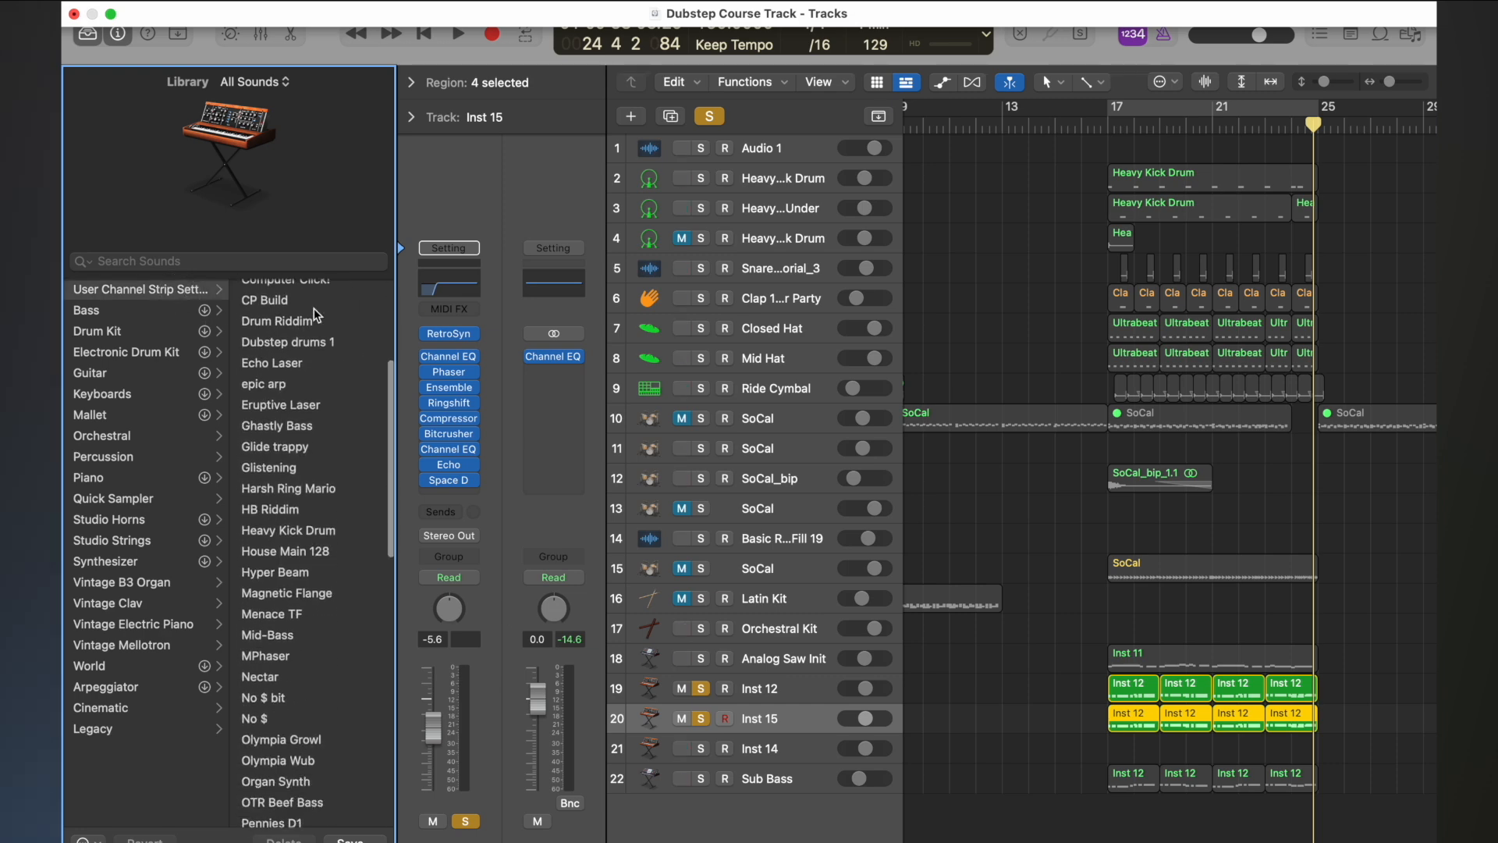
{"action": "scroll", "coordinate": [327, 503], "scroll_direction": "up", "scroll_amount": 12}
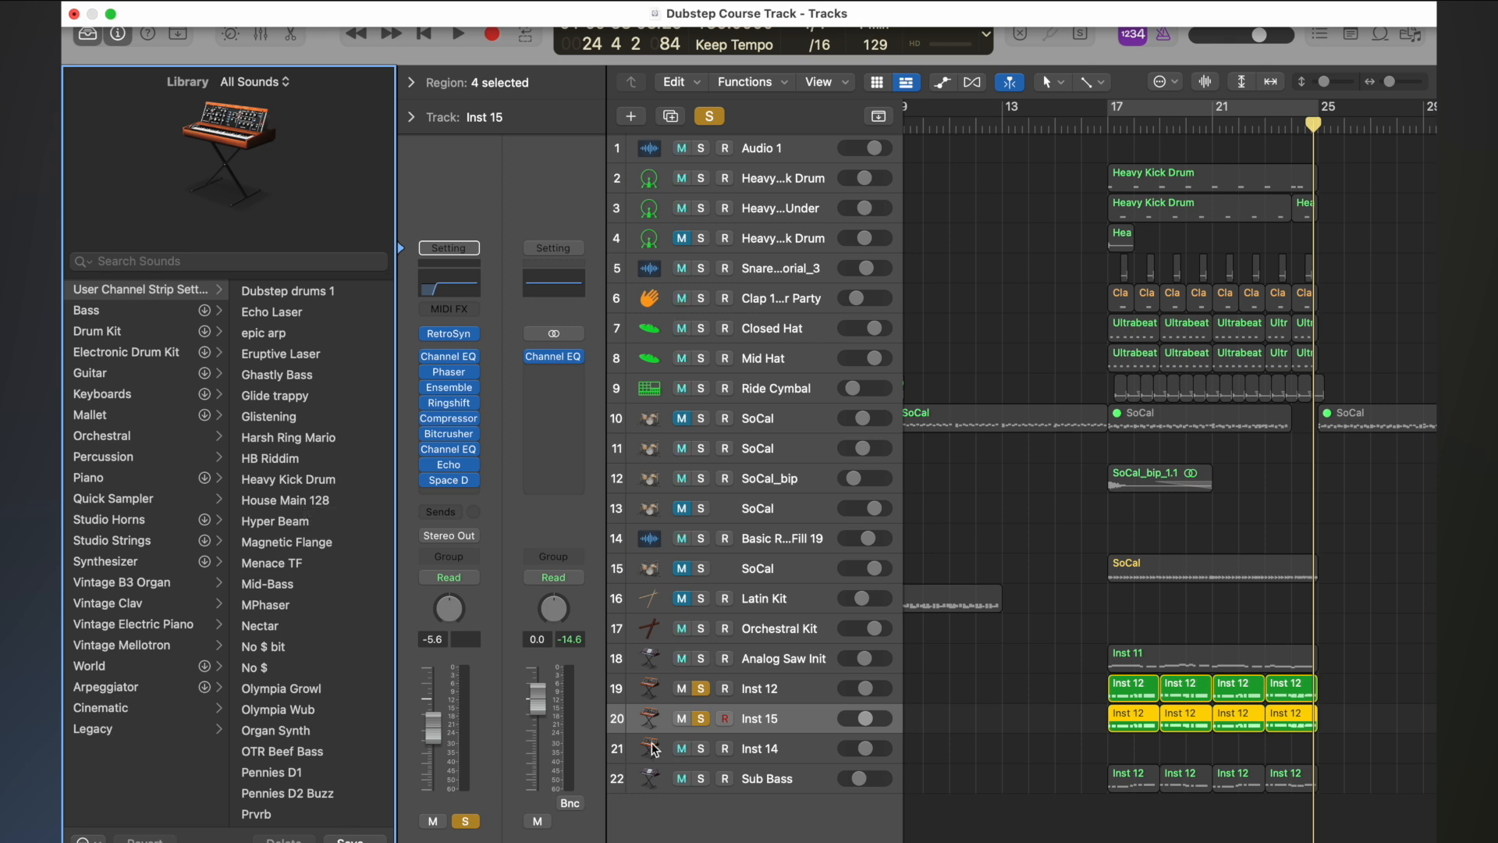
- Solo only the Analog Saw Init track instead of Inst 12 and Inst 15, and audition it from bar 17
{"action": "left_click", "coordinate": [704, 720]}
{"action": "left_click", "coordinate": [703, 690]}
{"action": "left_click", "coordinate": [703, 661]}
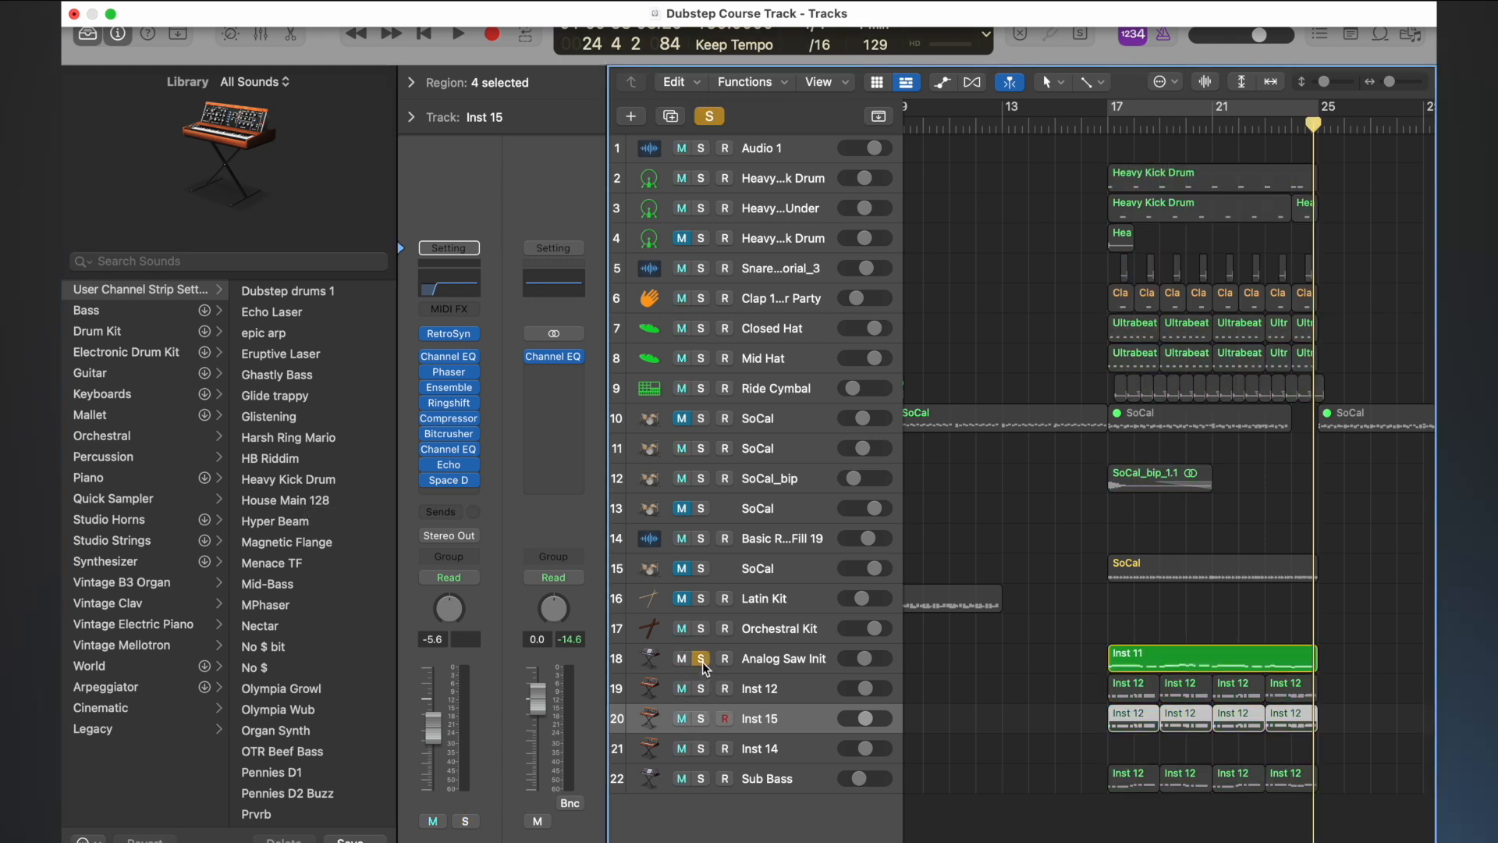
{"action": "left_click", "coordinate": [1109, 125]}
{"action": "key", "text": "space"}
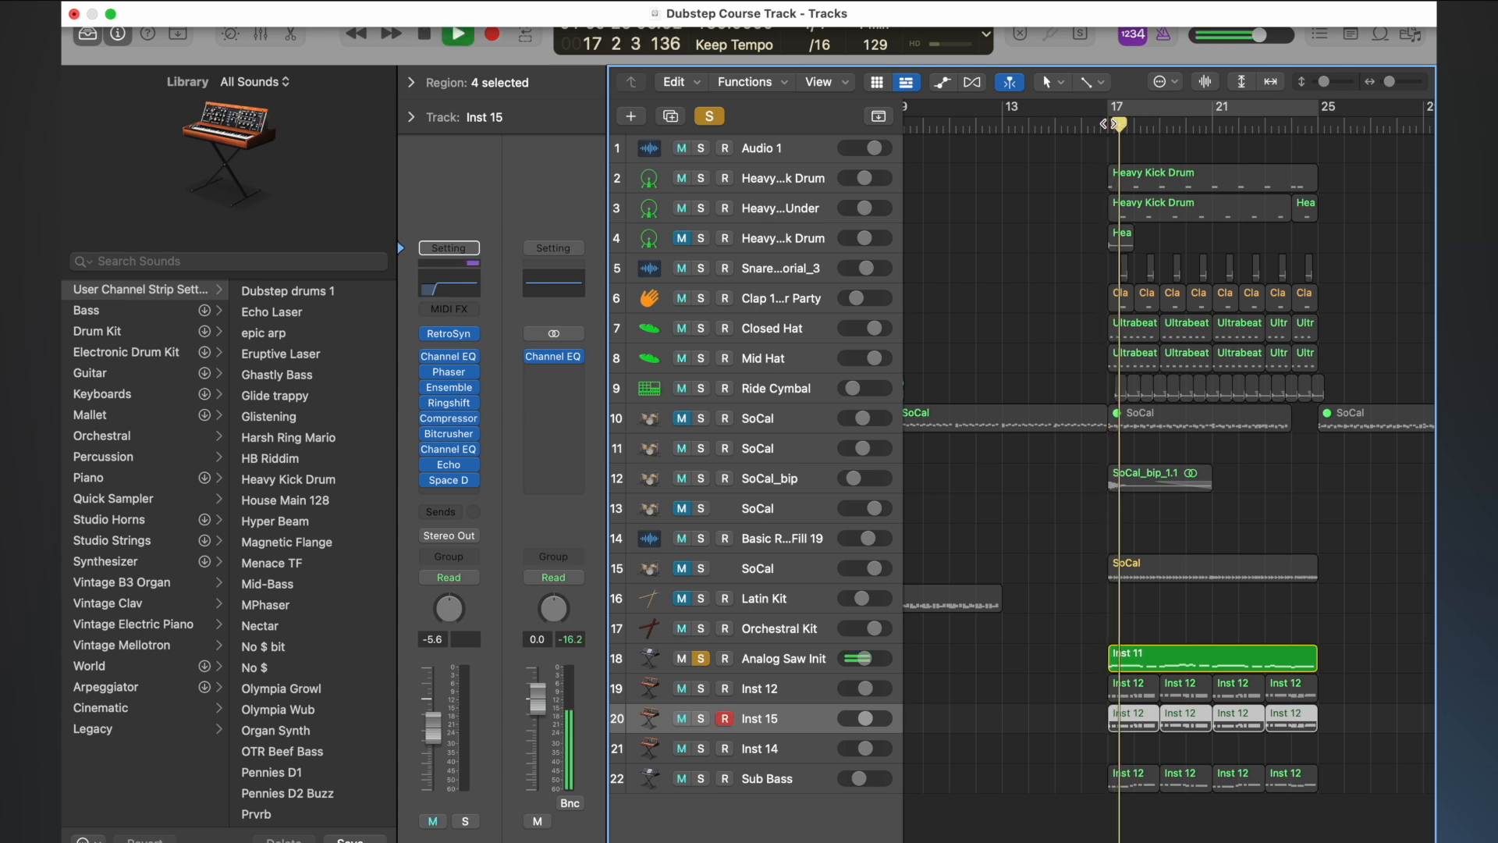
{"action": "key", "text": "space"}
- Save the Analog Saw Init track's channel strip setting as "Sharp Wobbly Lead Synth"
{"action": "left_click", "coordinate": [811, 657]}
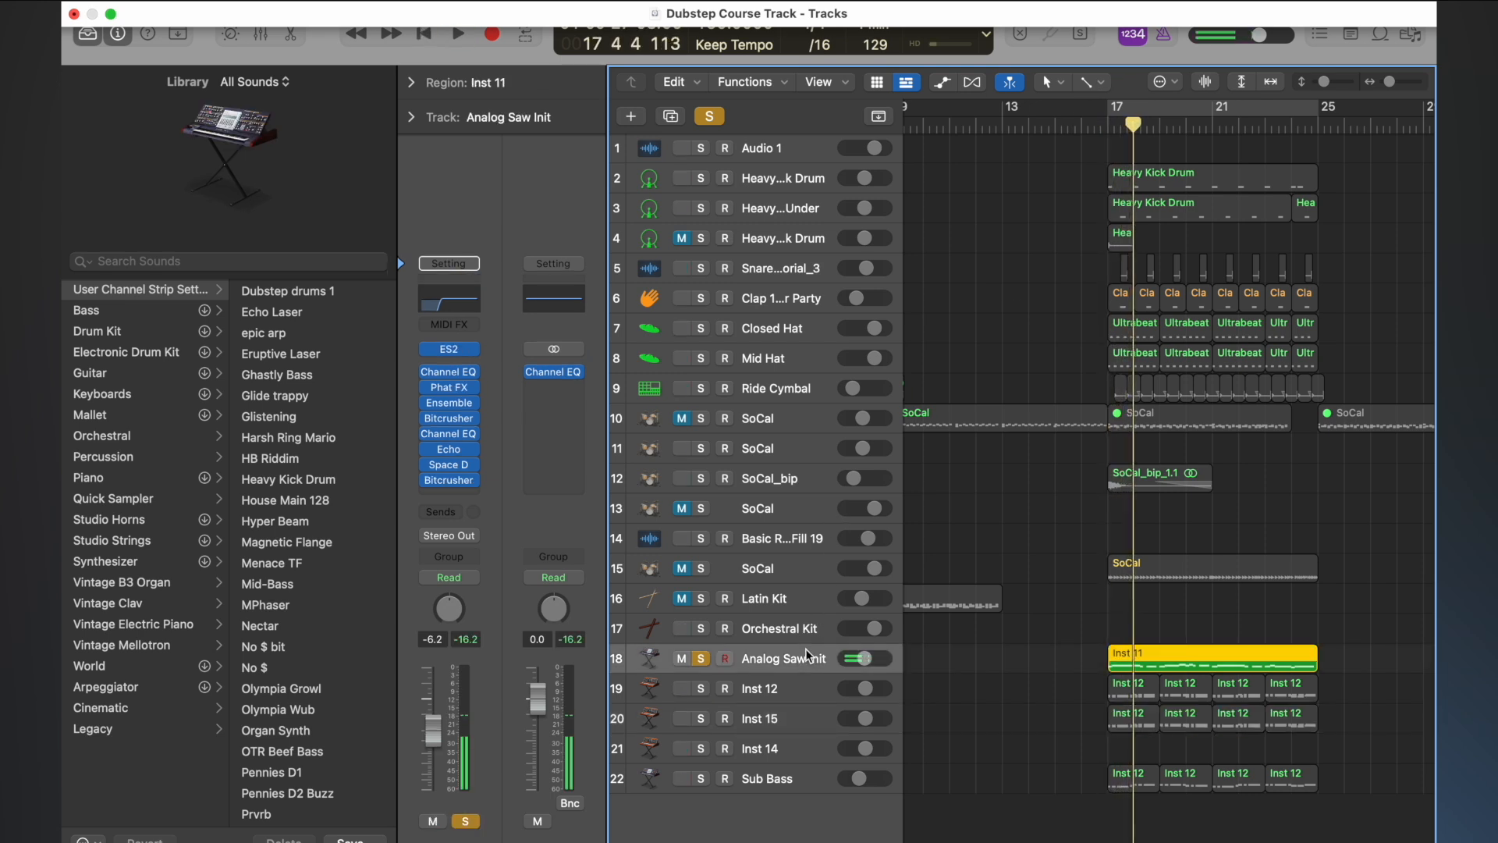
{"action": "left_click", "coordinate": [449, 263]}
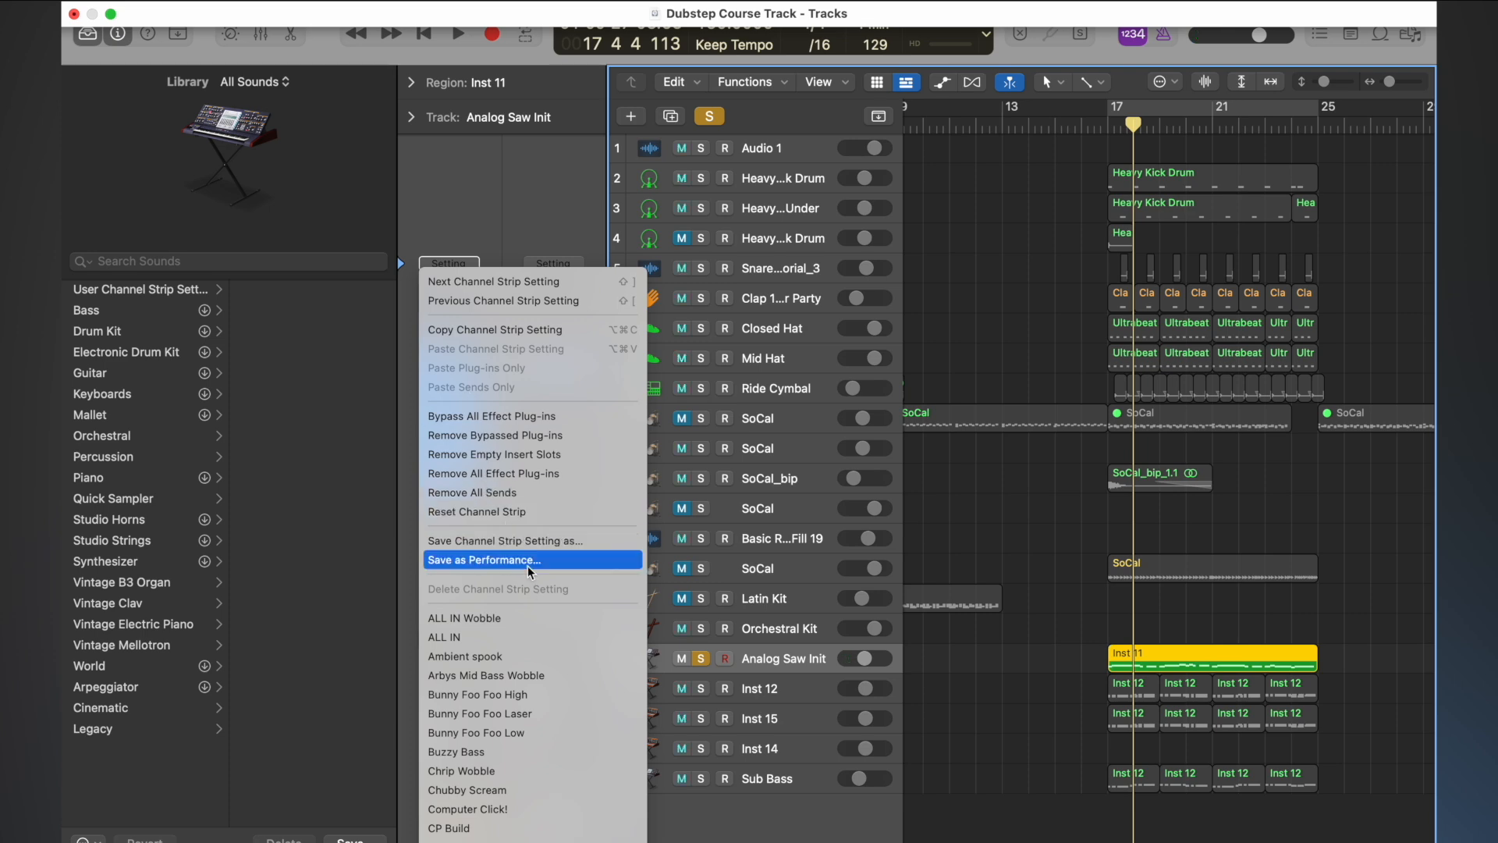
{"action": "left_click", "coordinate": [522, 540]}
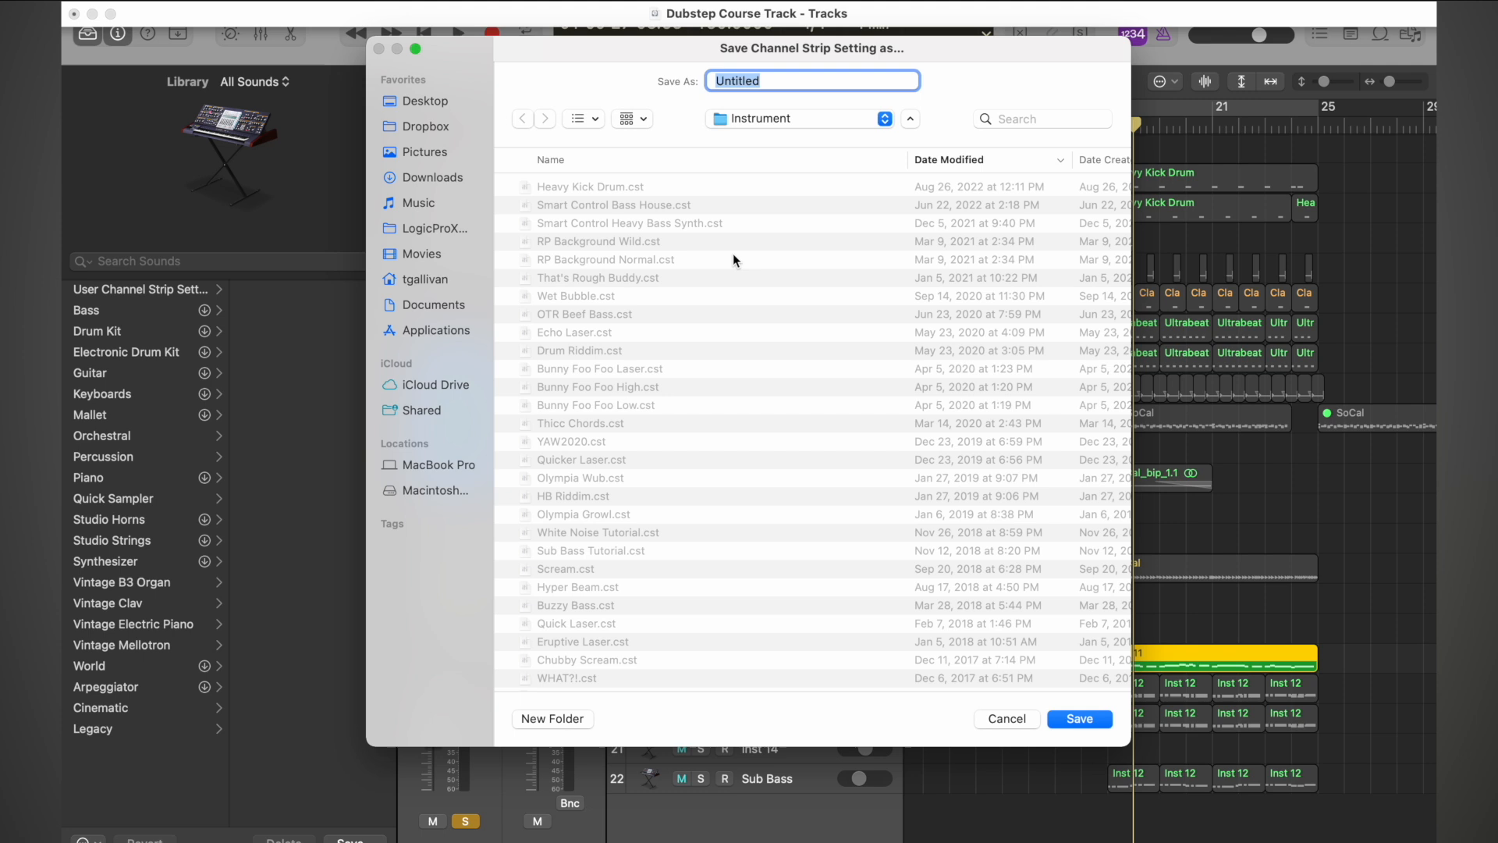
{"action": "type", "text": "Sharb"}
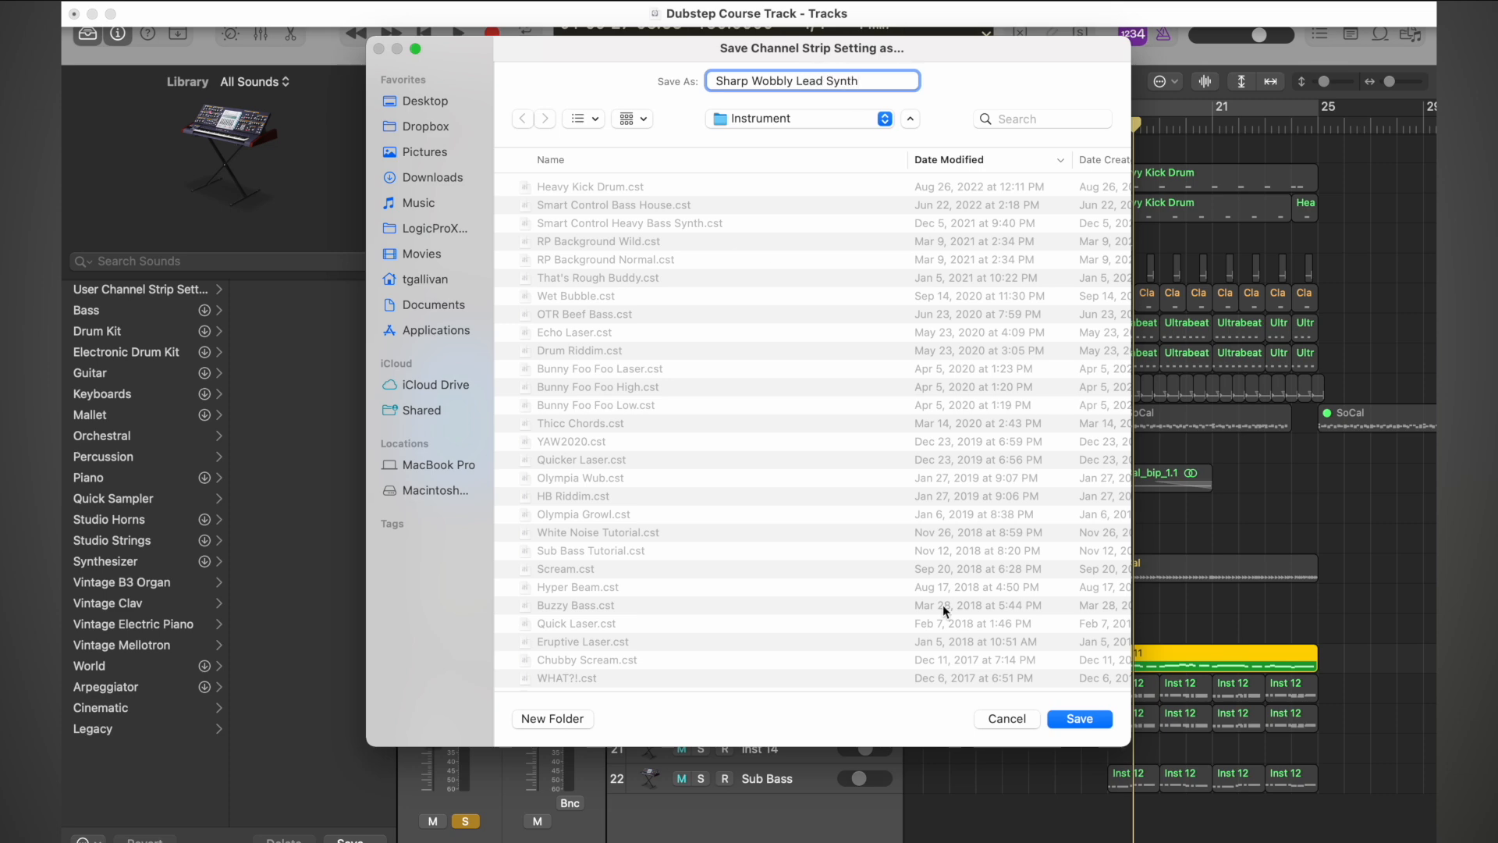
{"action": "left_click", "coordinate": [1074, 719]}
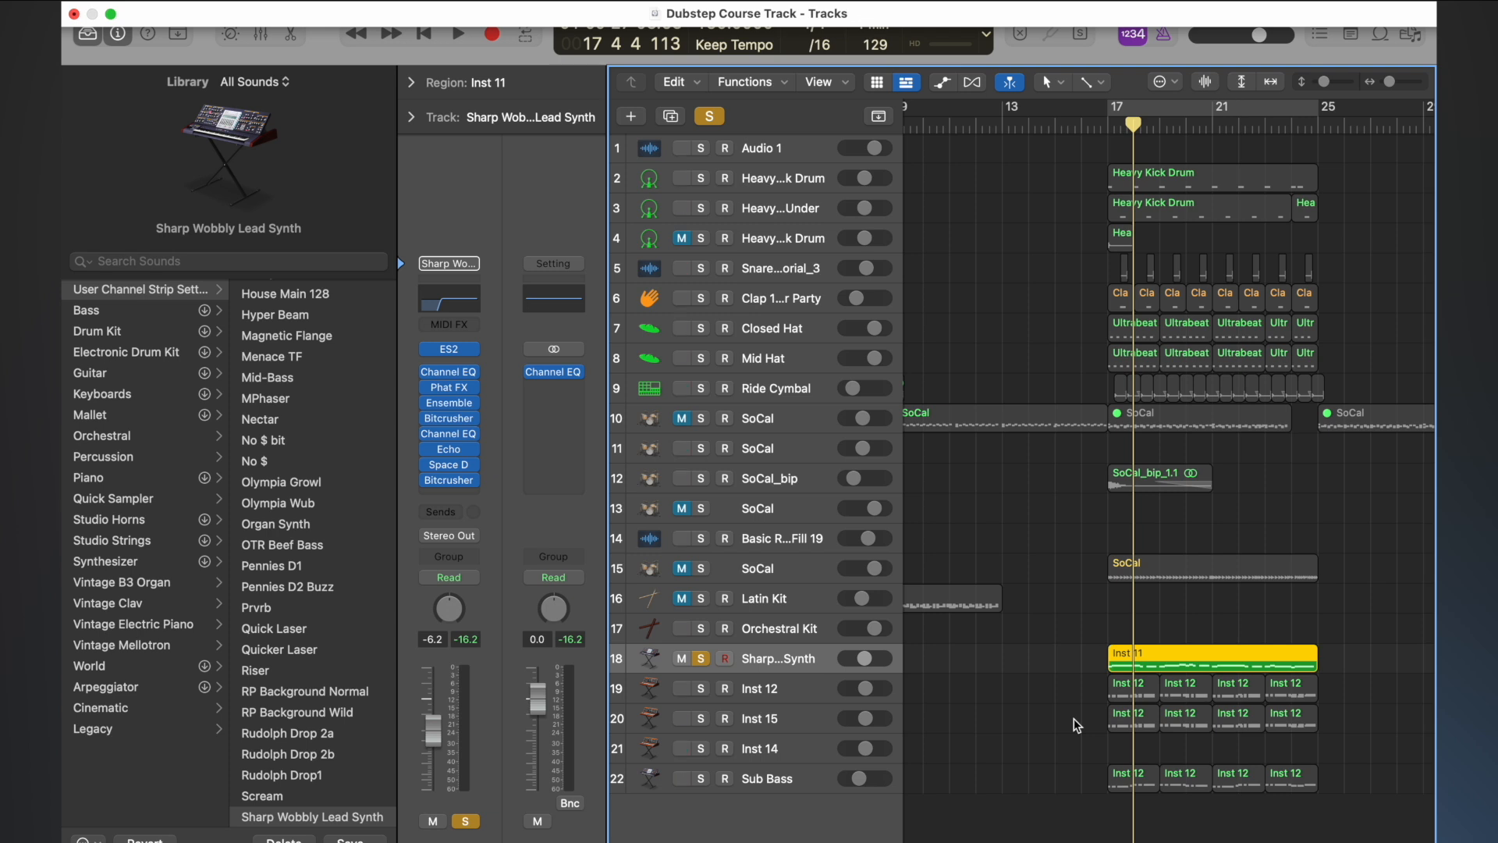
- Switch the solo from the Sharp Wobbly Lead Synth track to Inst 15 and audition it from bar 17
{"action": "left_click", "coordinate": [702, 664]}
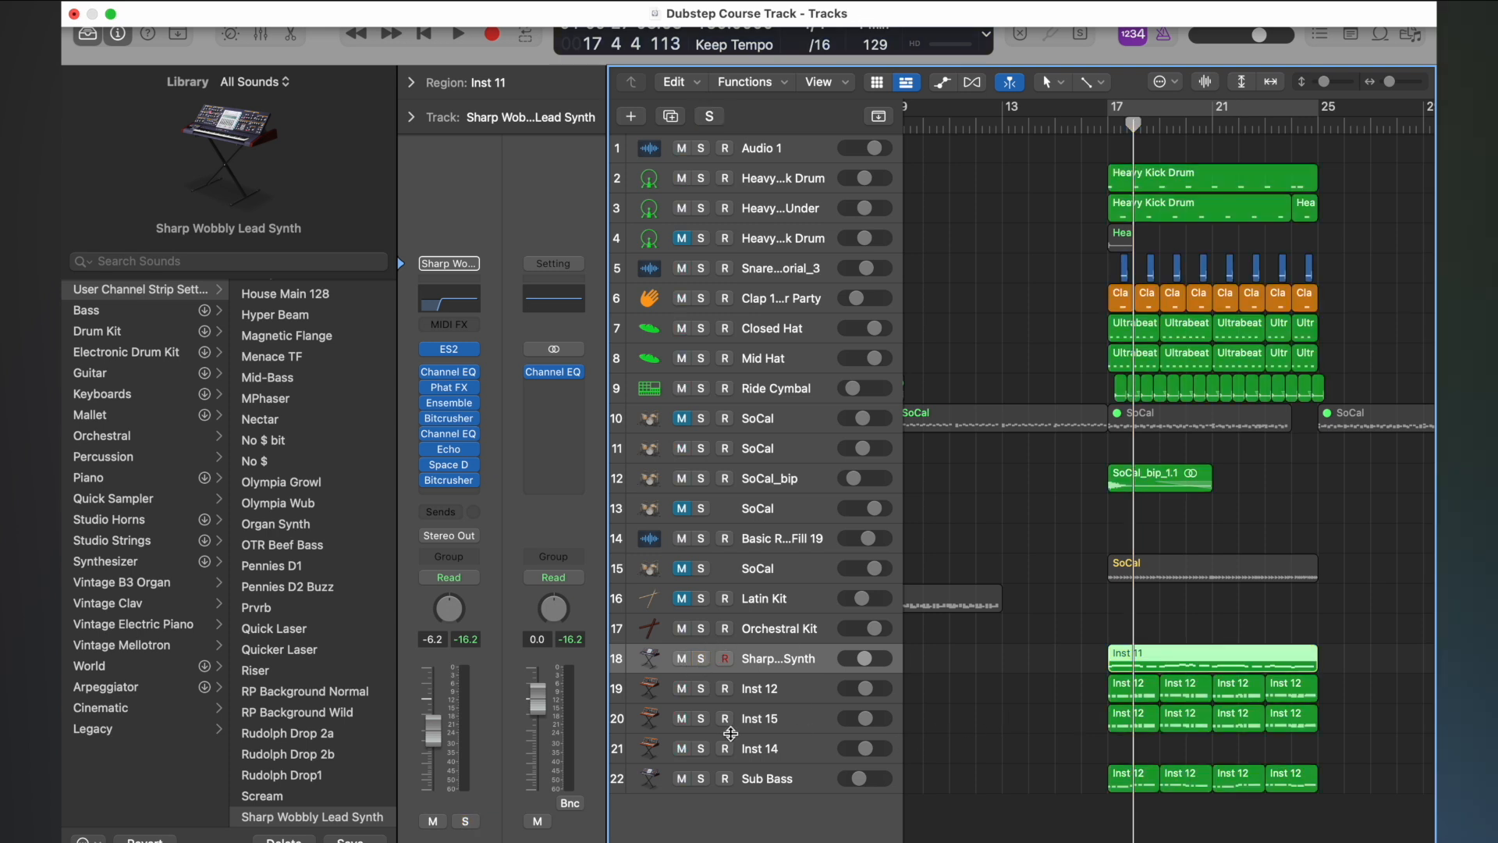
{"action": "left_click", "coordinate": [701, 719]}
{"action": "left_click", "coordinate": [1107, 125]}
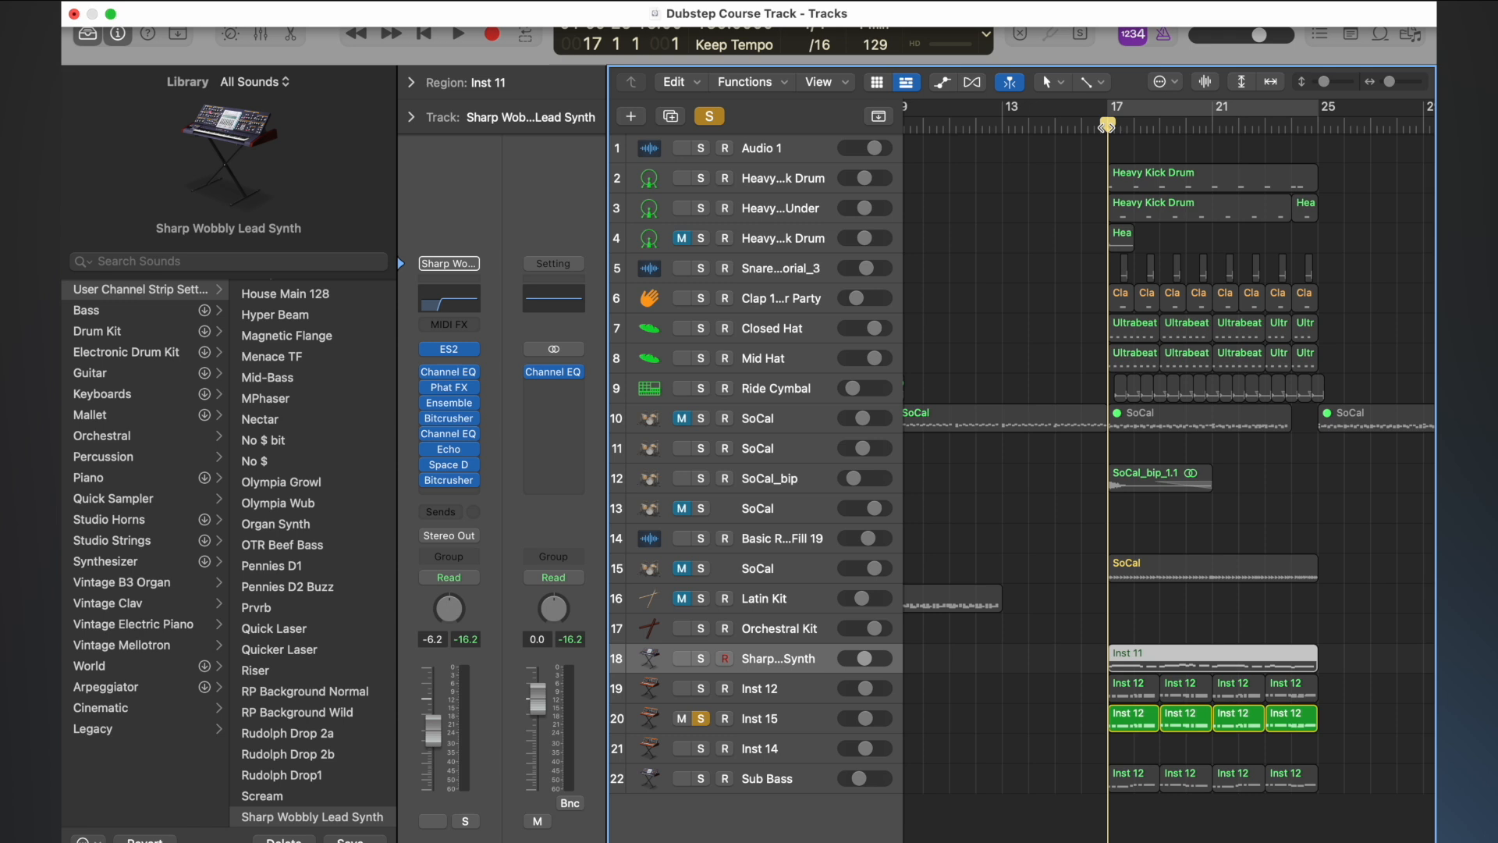
{"action": "key", "text": "space"}
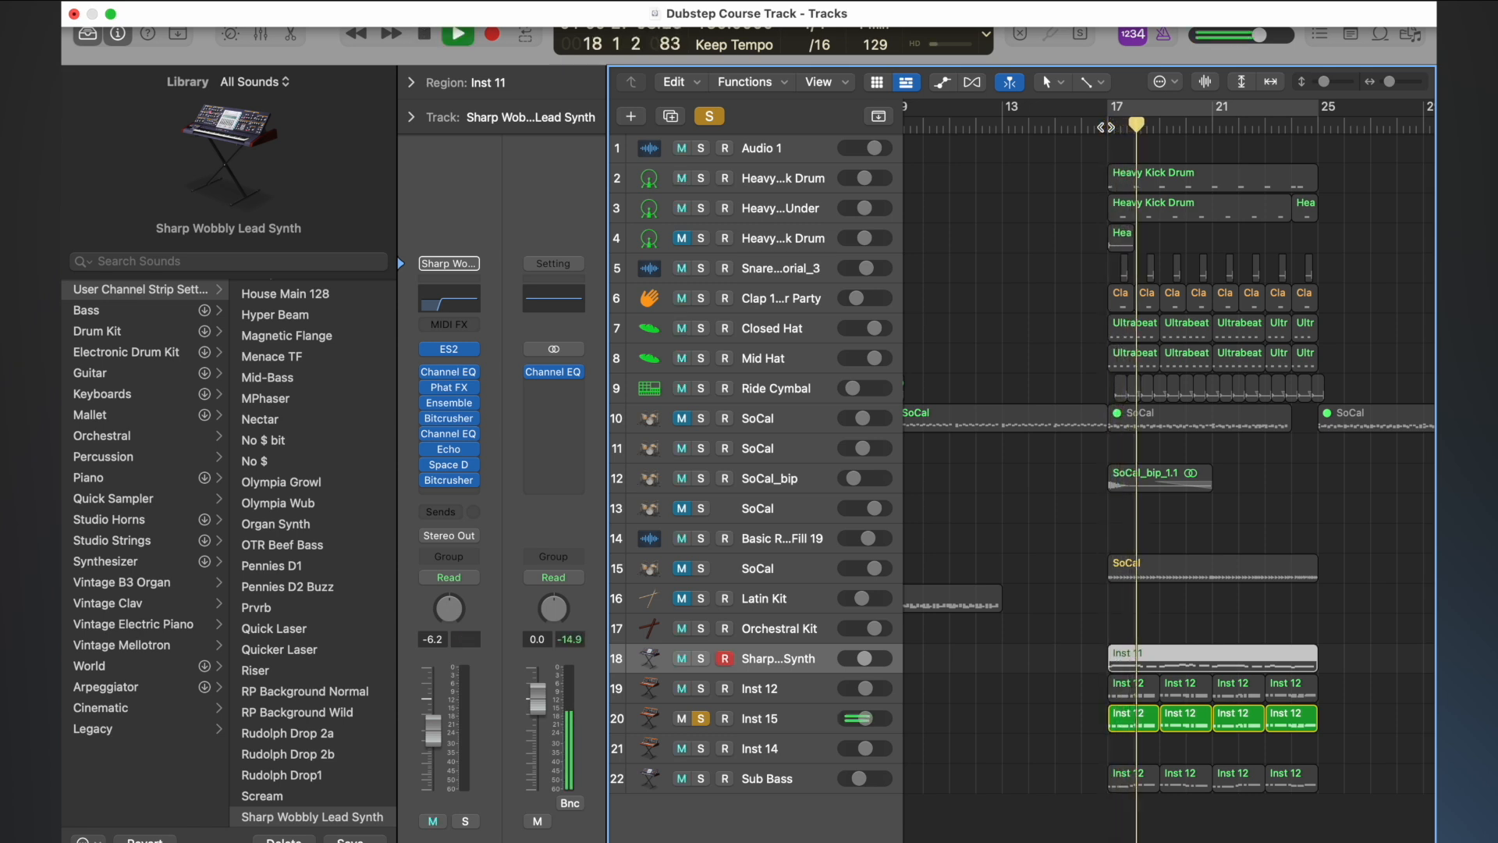
{"action": "key", "text": "space"}
- Delete the Inst 15 and Inst 14 tracks and select the four regions on the Inst 12 track
{"action": "left_click", "coordinate": [780, 719]}
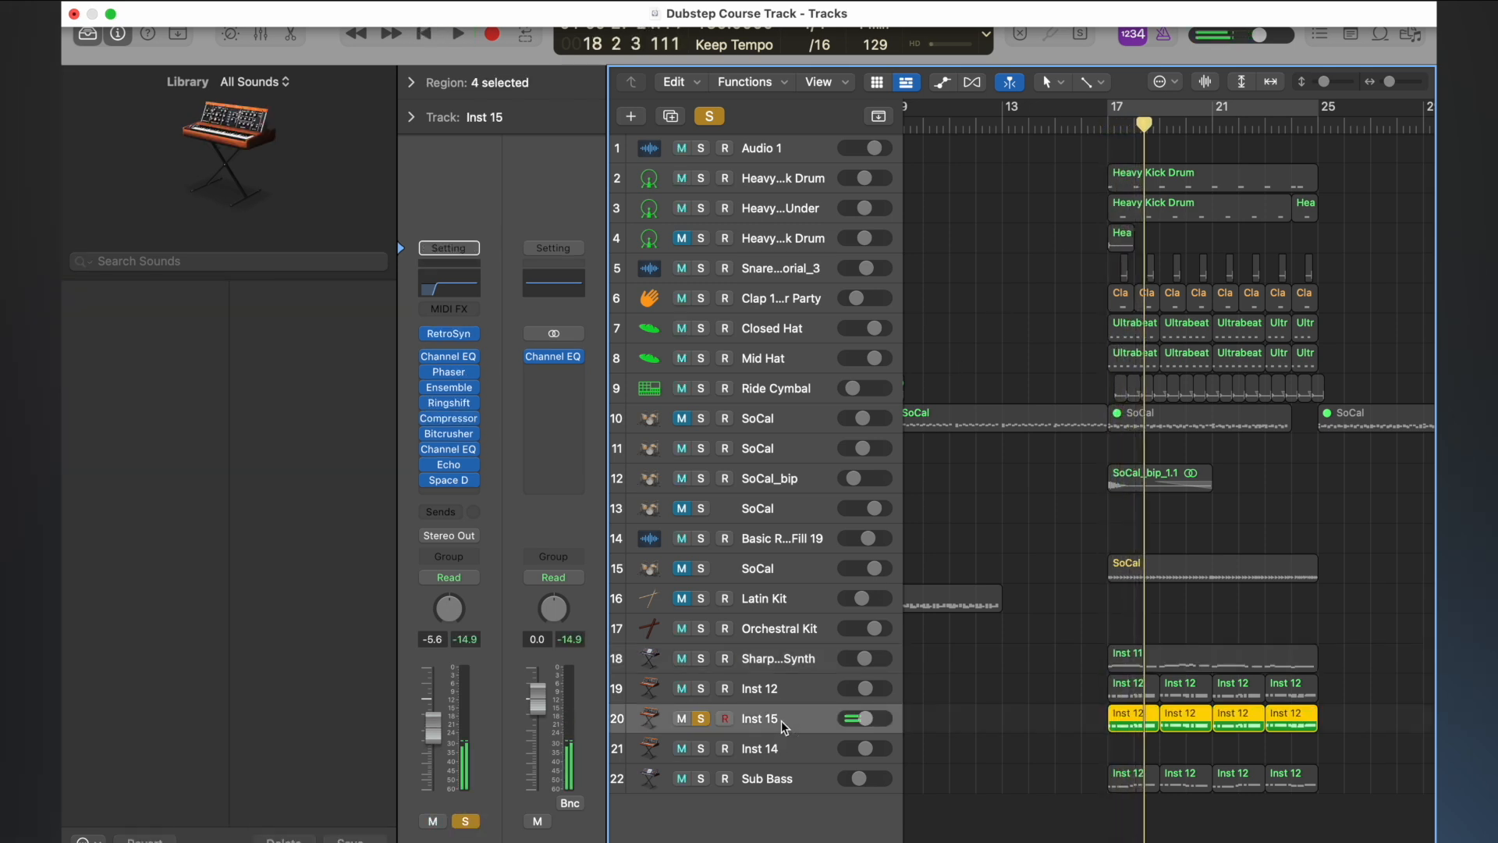
{"action": "key", "text": "super+BackSpace"}
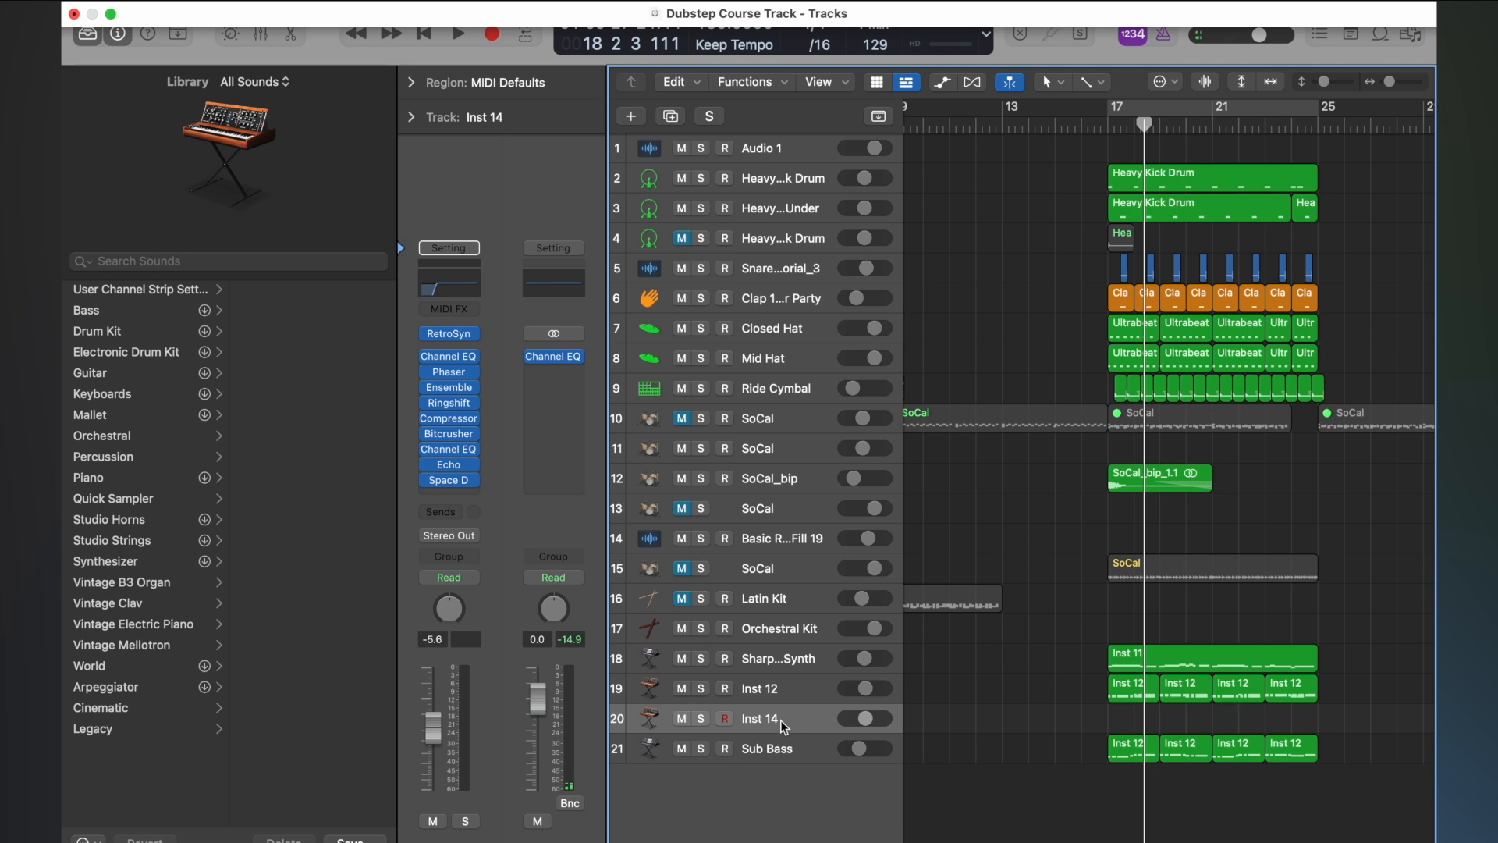
{"action": "key", "text": "super+BackSpace"}
{"action": "left_click", "coordinate": [802, 684]}
{"action": "key", "text": "super+d"}
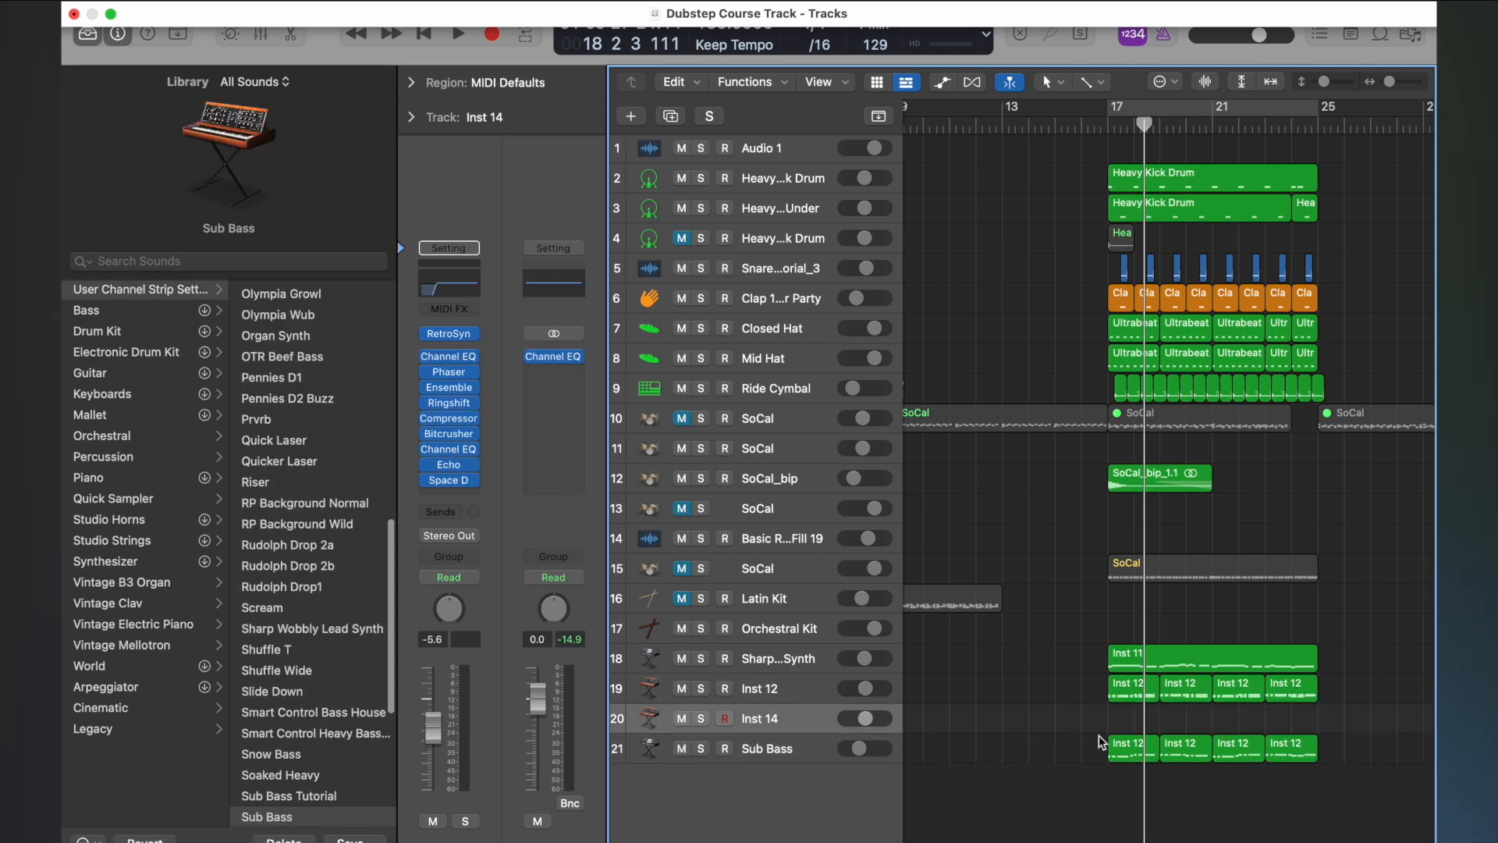
{"action": "left_click_drag", "start_coordinate": [1083, 686], "coordinate": [1330, 714]}
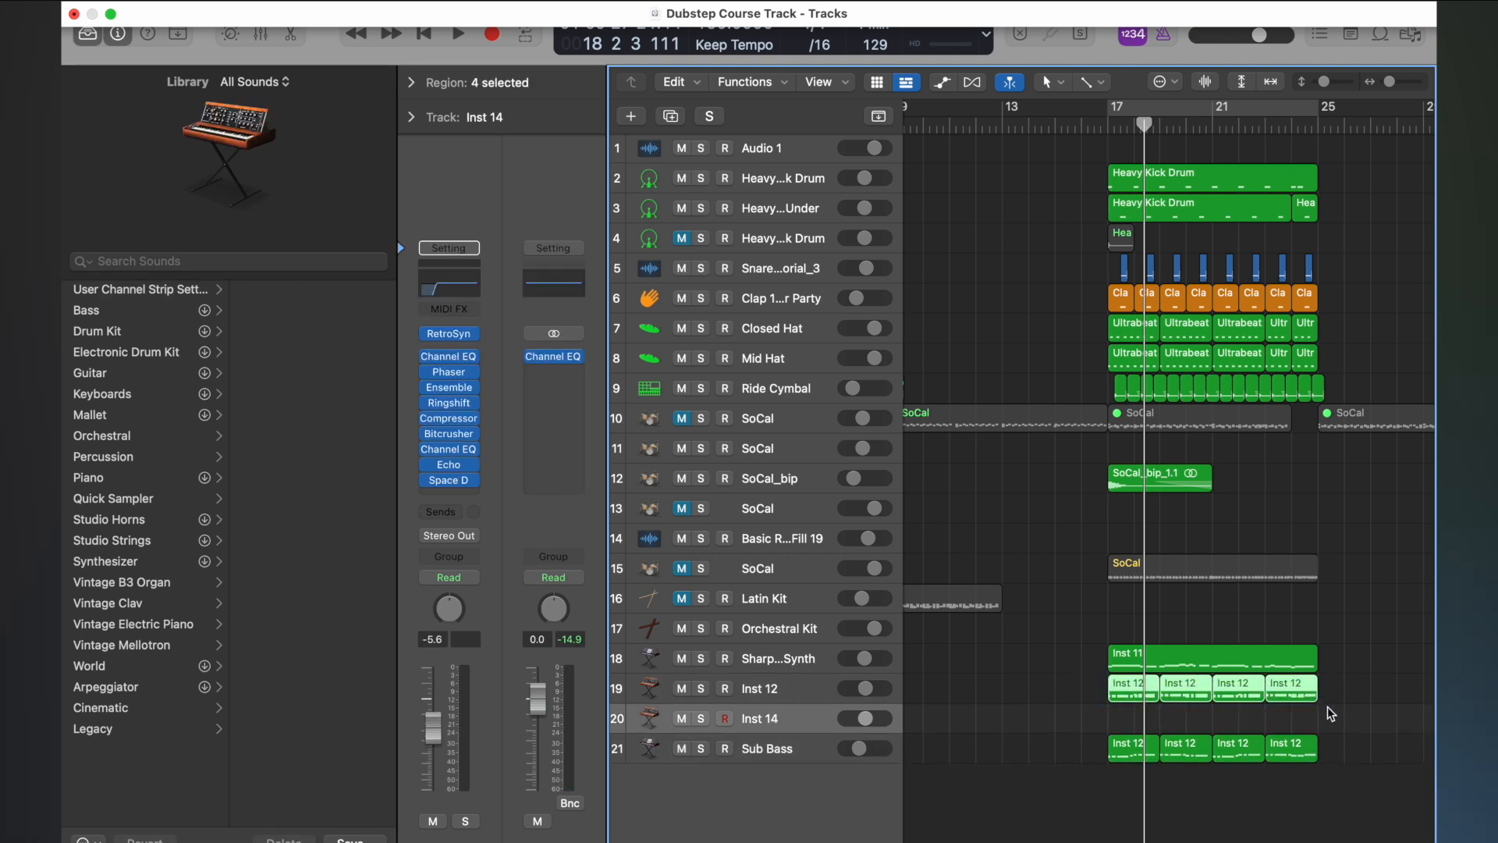
{"action": "key", "text": "super+BackSpace"}
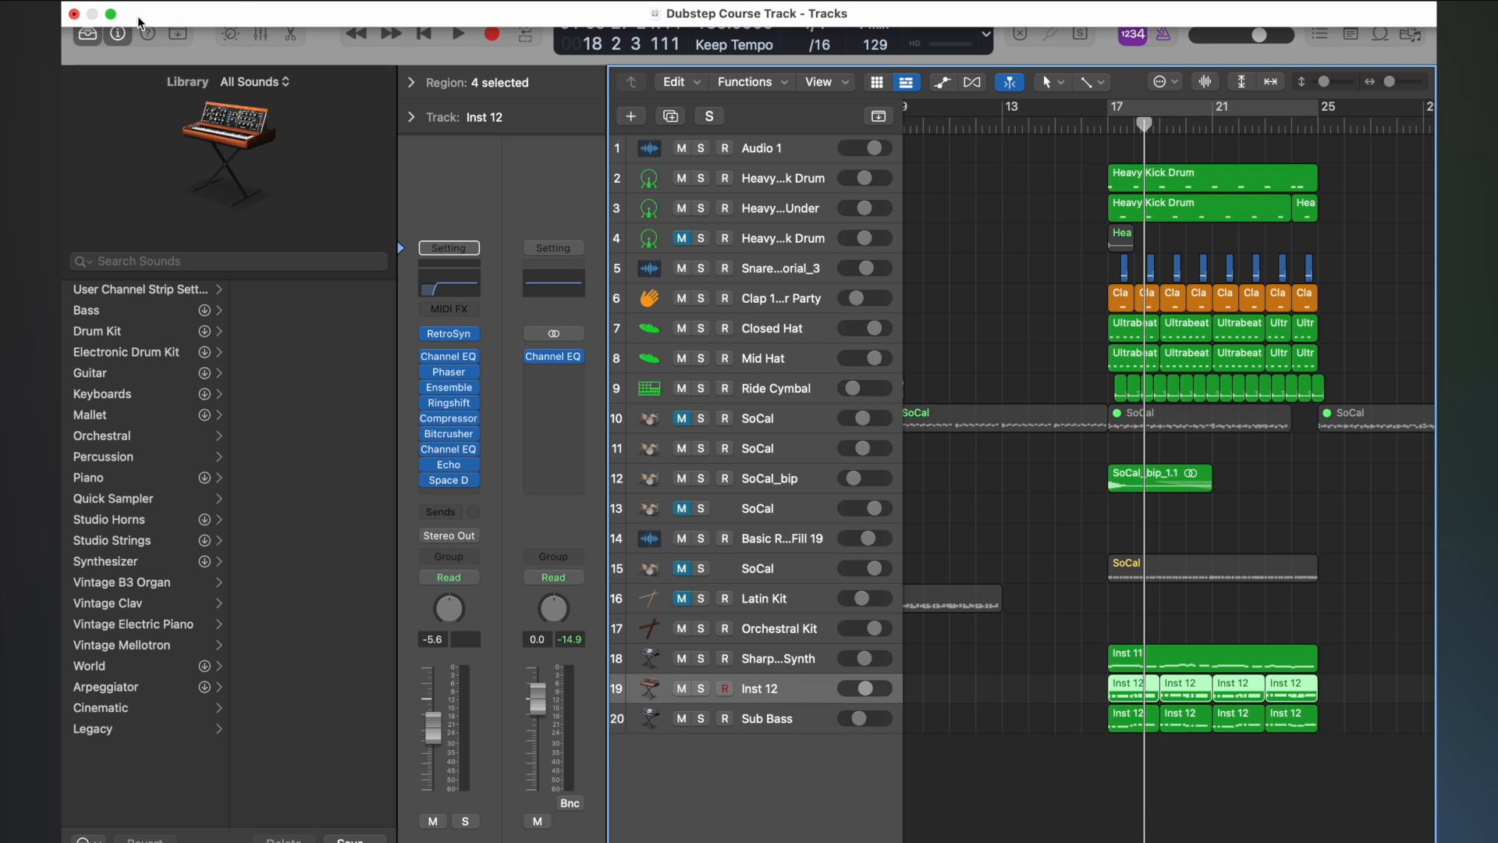
- Create a Retro Synth software instrument track below Inst 12 and copy the four selected Inst 12 regions onto it
{"action": "left_click", "coordinate": [626, 121]}
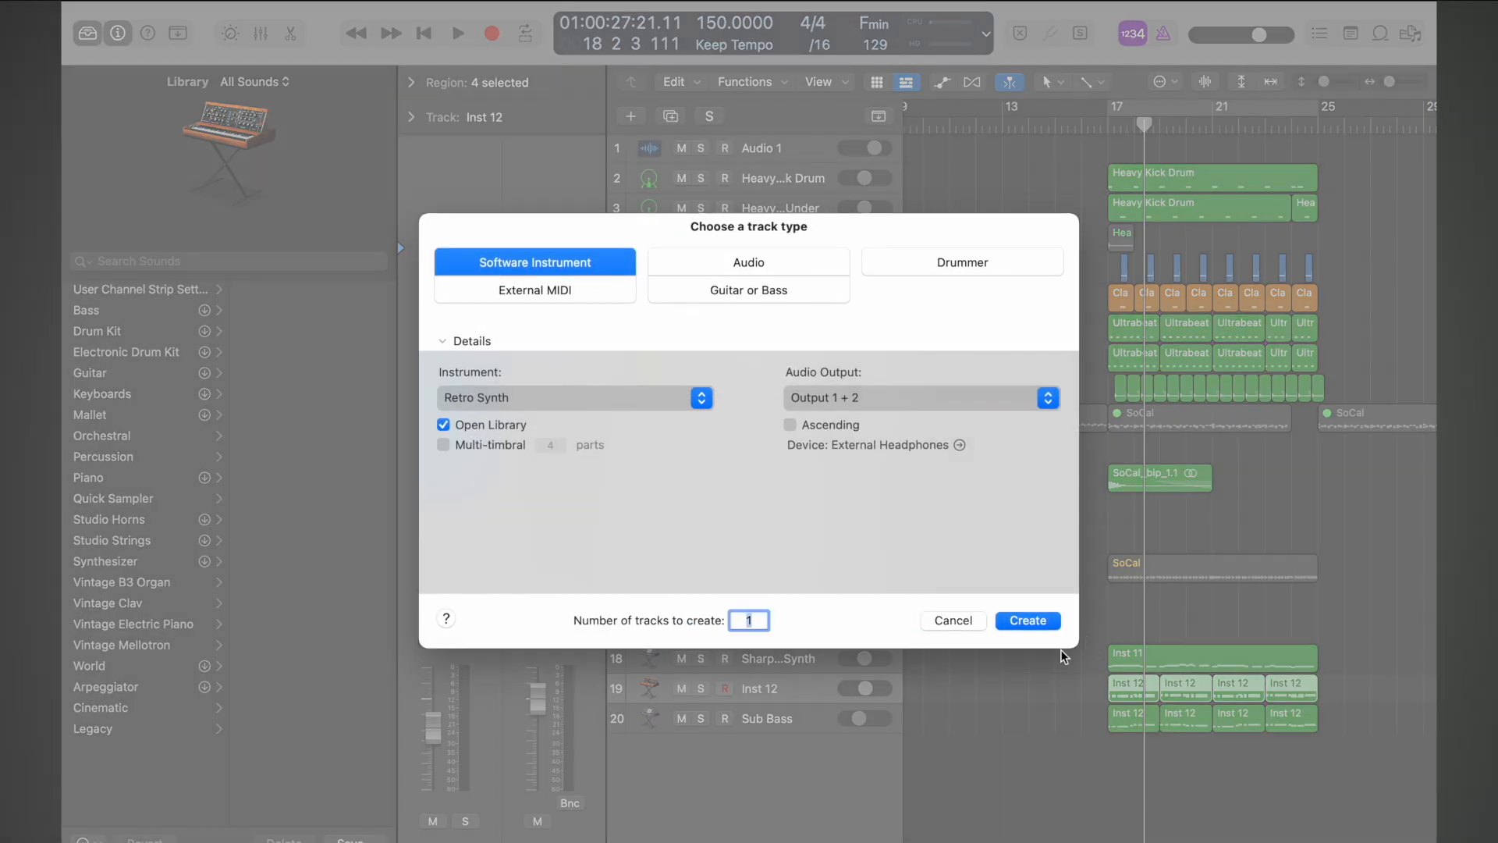
{"action": "left_click", "coordinate": [1028, 621]}
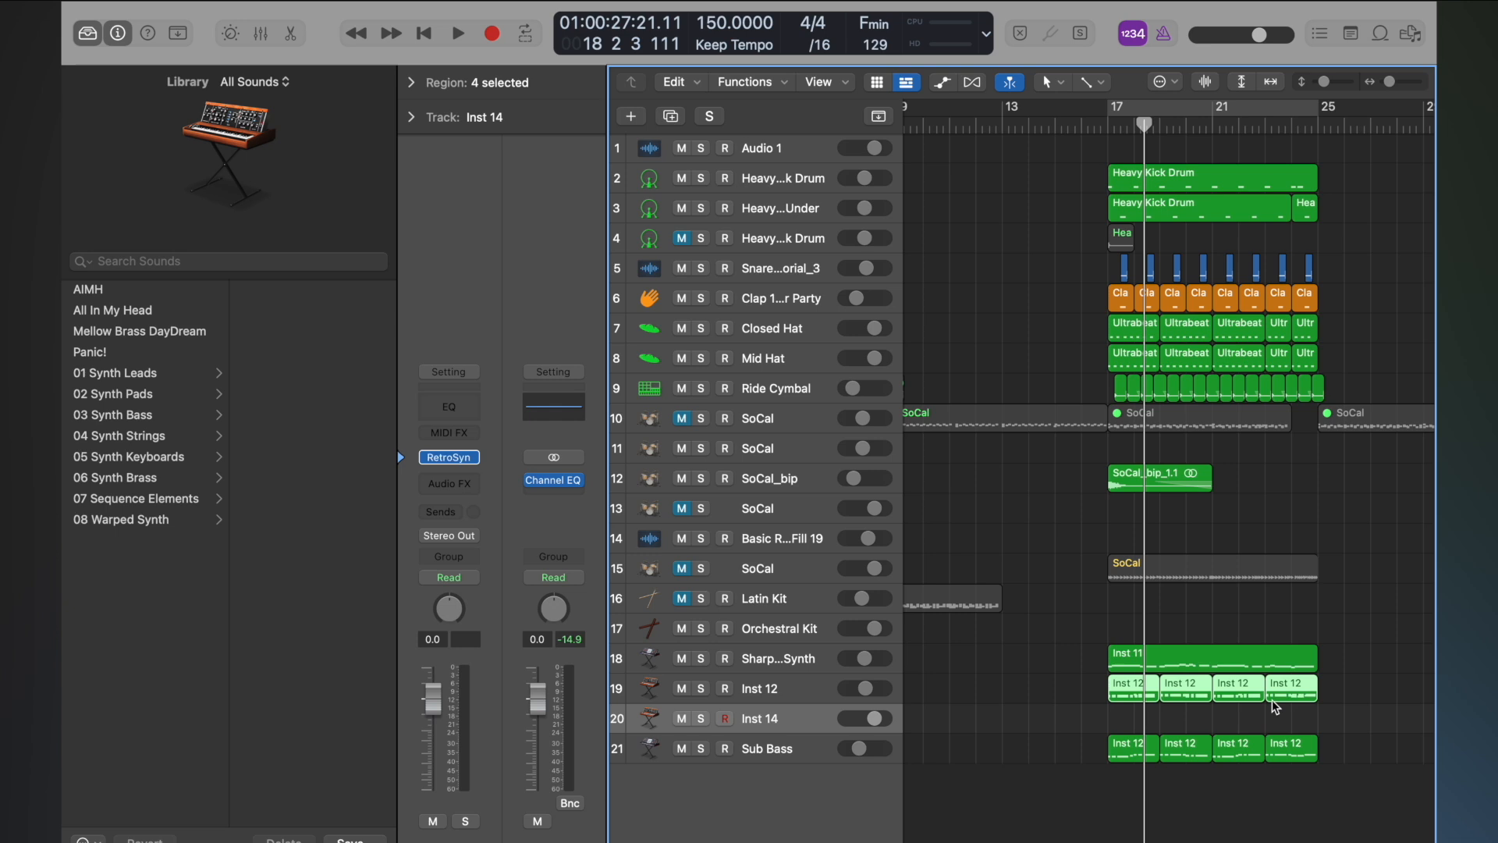
{"action": "left_click_drag", "start_coordinate": [1136, 696], "coordinate": [1135, 721]}
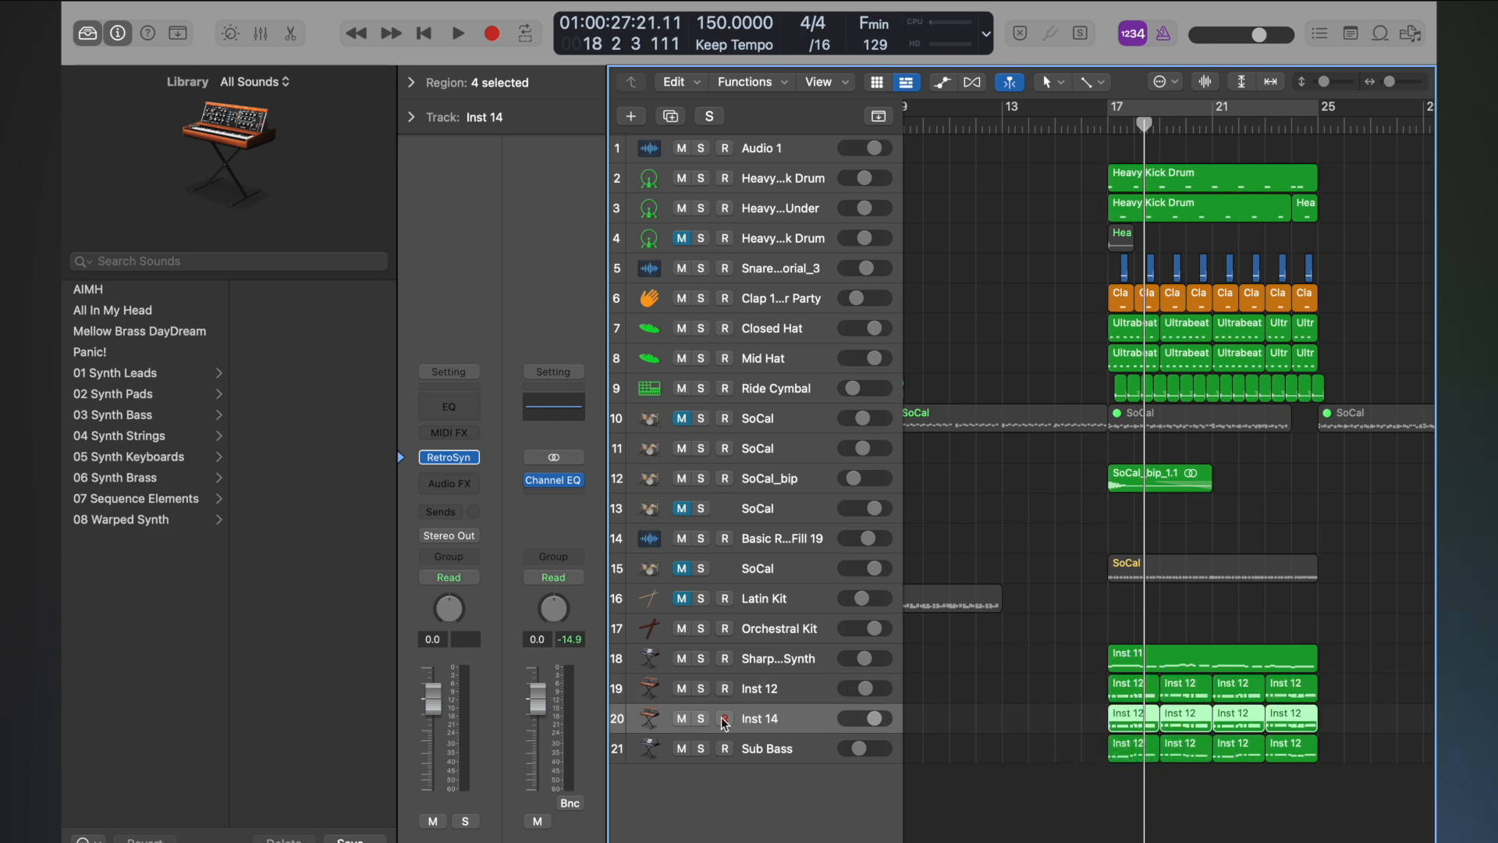
- Solo the new Inst 14 track, set the cycle range to its four selected regions, and audition it
{"action": "left_click", "coordinate": [701, 719]}
{"action": "key", "text": "super+u"}
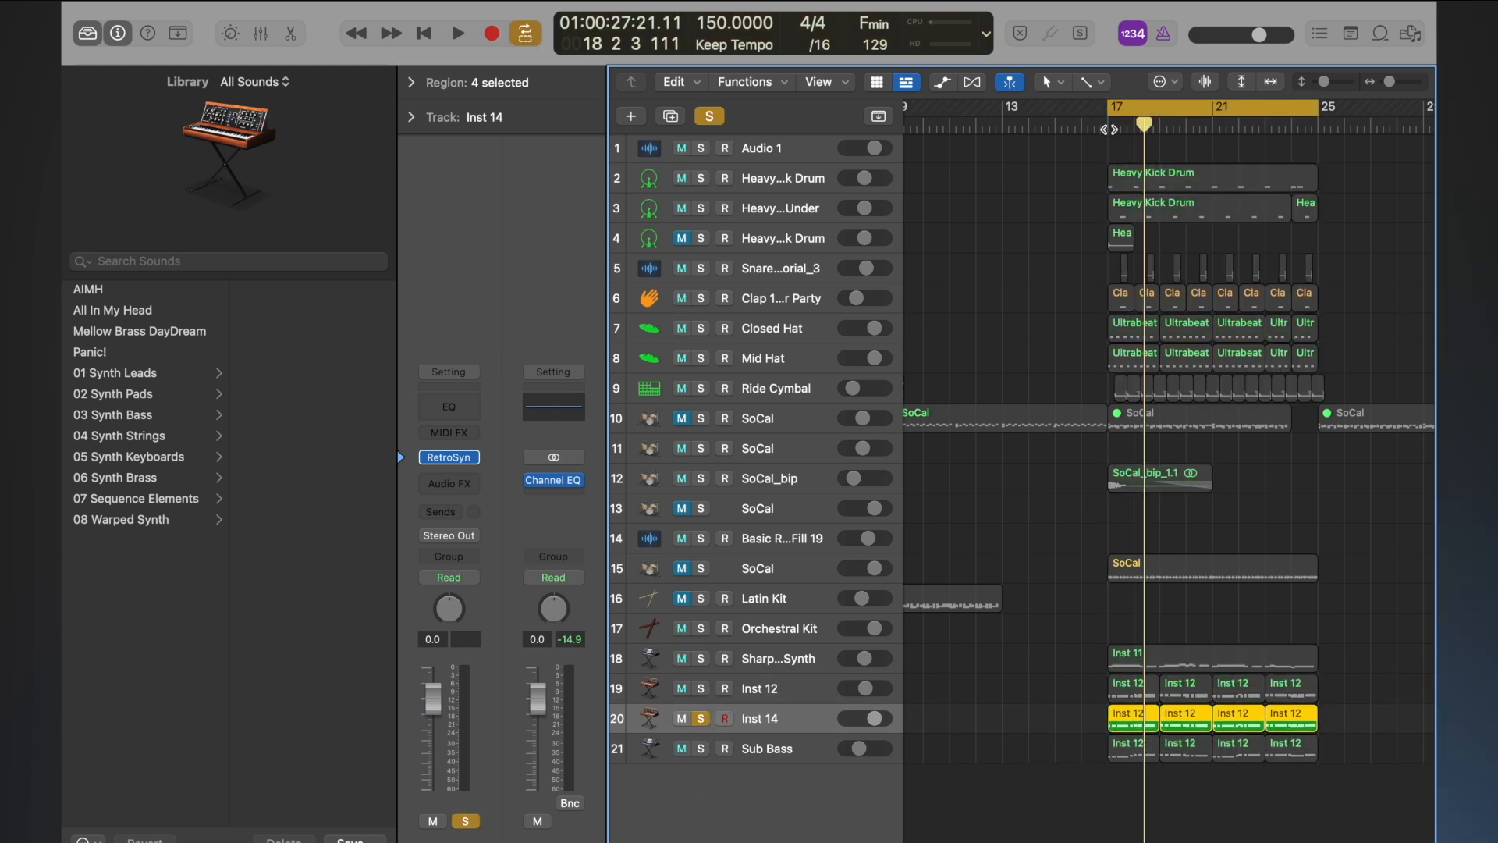
{"action": "key", "text": "space"}
{"action": "key", "text": "space"}
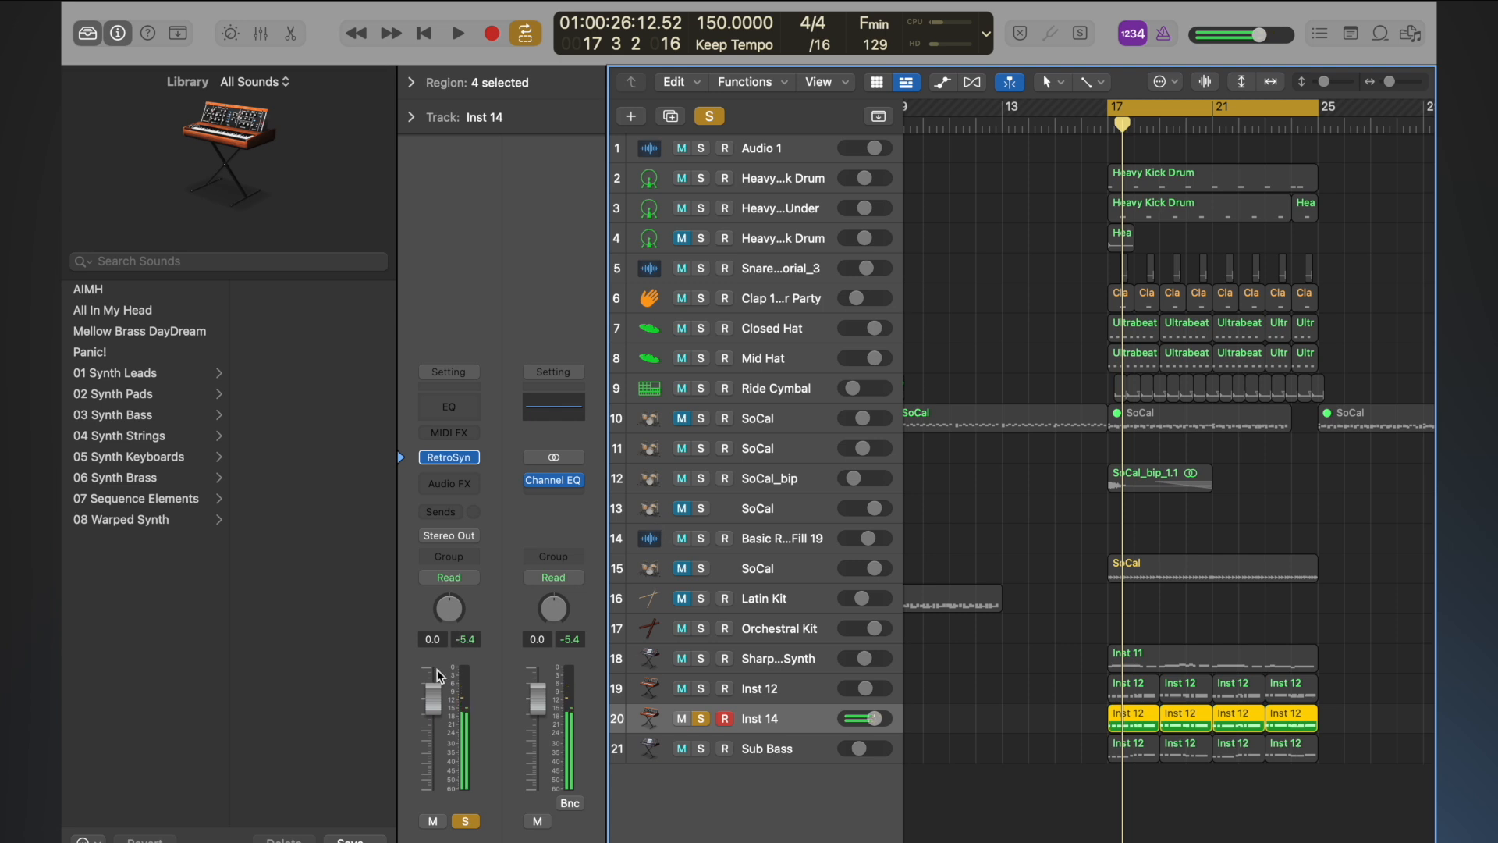
- Lower the Inst 14 track's volume to -5.8 dB and audition the new level
{"action": "left_click_drag", "start_coordinate": [436, 673], "coordinate": [438, 707]}
{"action": "key", "text": "space"}
{"action": "key", "text": "space"}
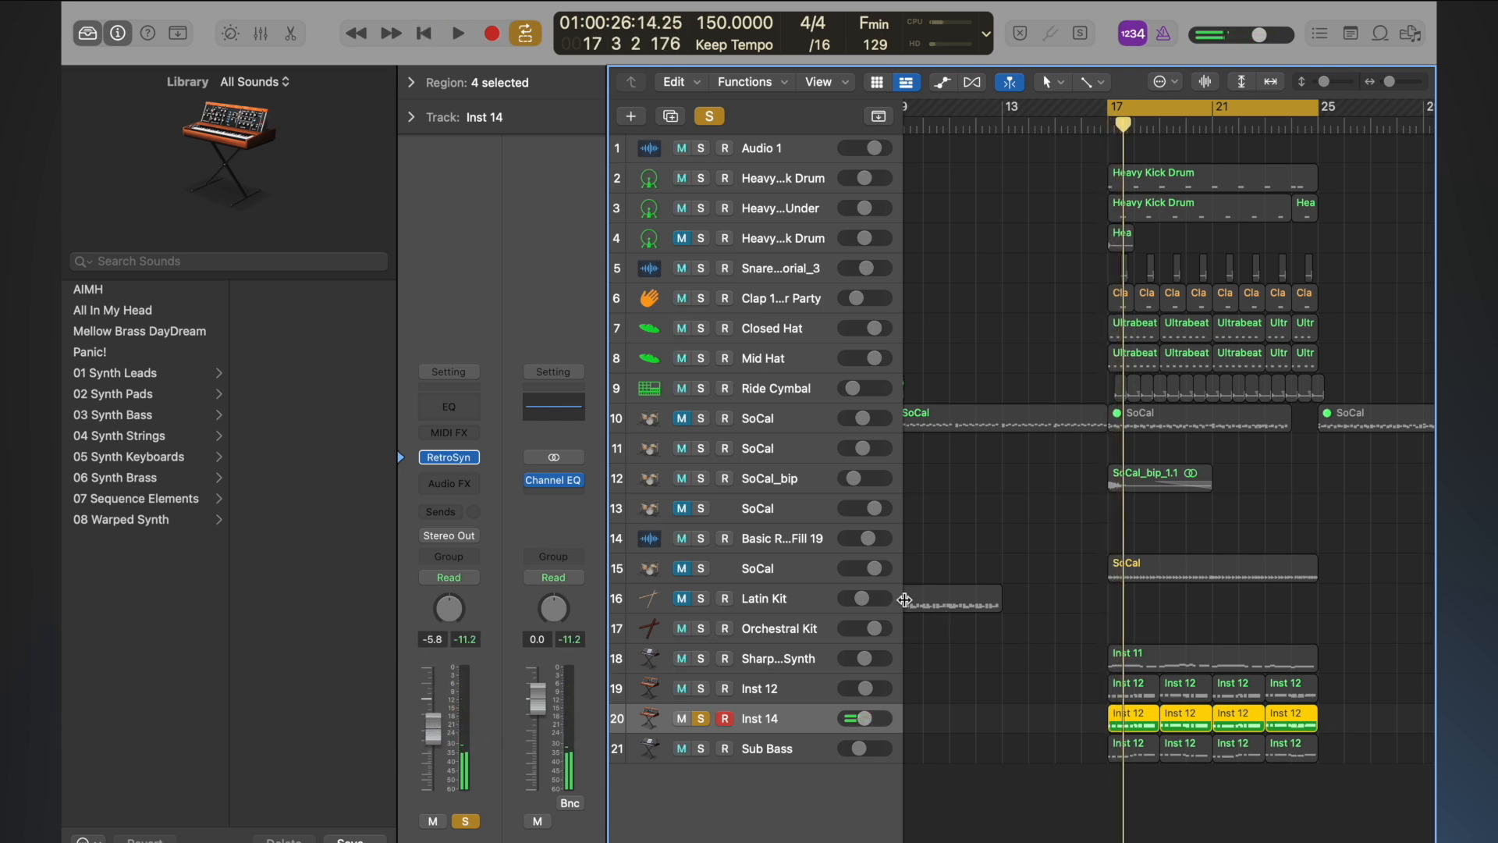
- Insert a Transposer MIDI effect on Inst 14, set it to 12 semitones, and audition the result
{"action": "left_click", "coordinate": [453, 432]}
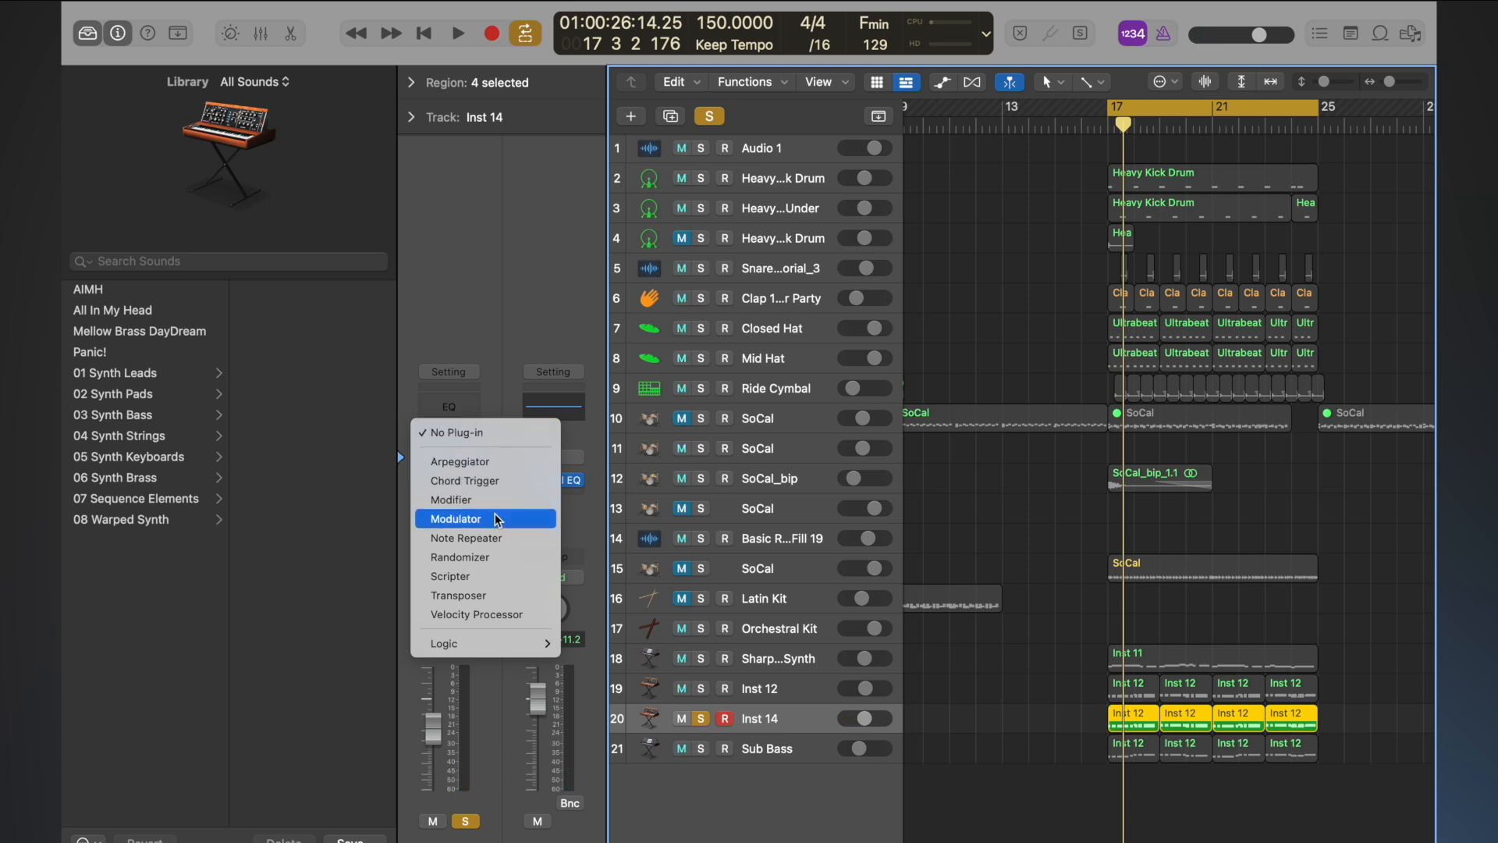
{"action": "left_click", "coordinate": [496, 595]}
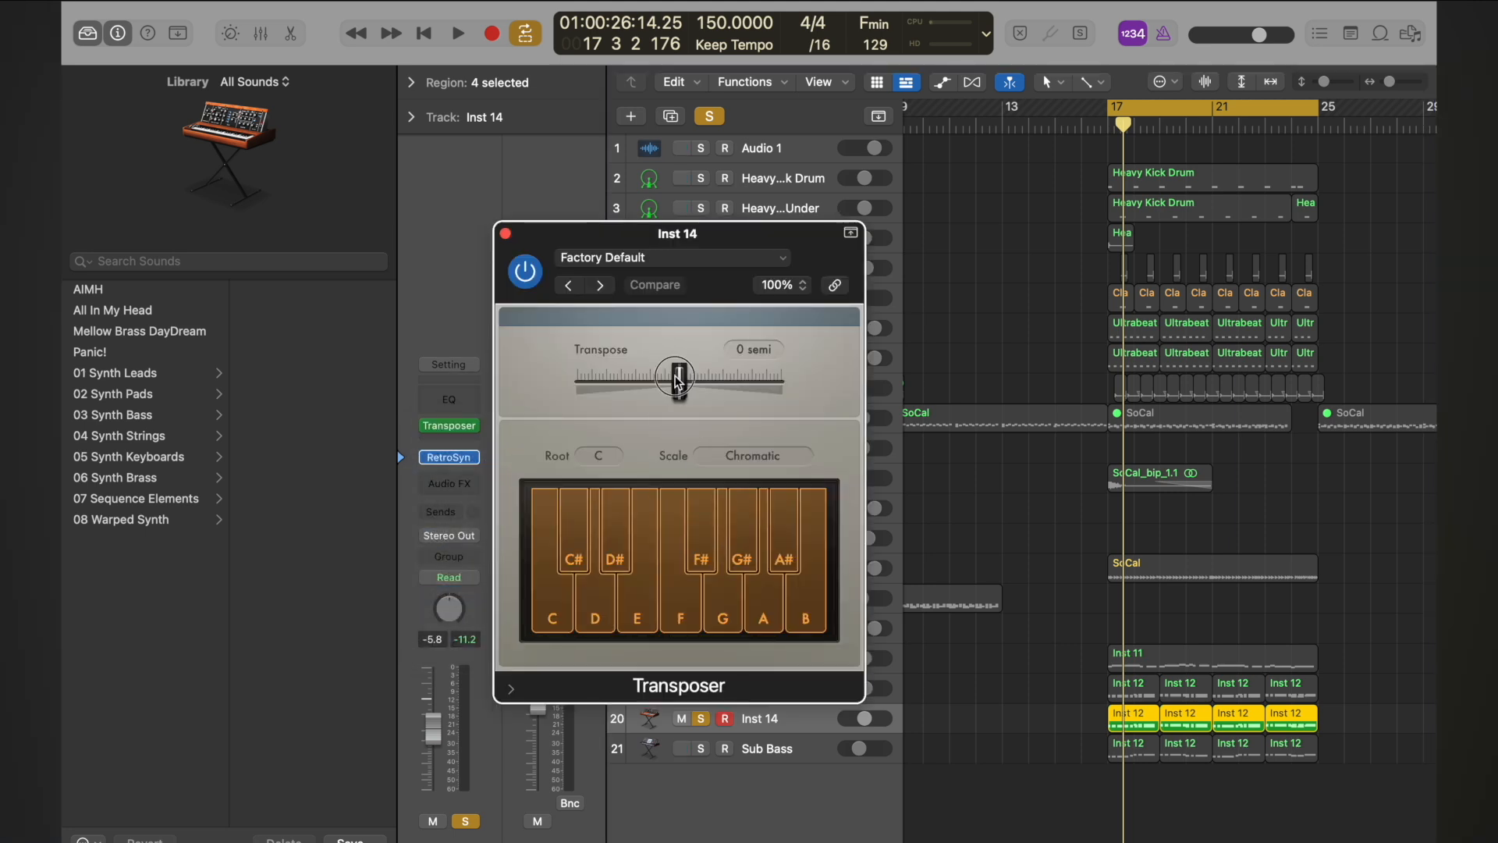
{"action": "left_click_drag", "start_coordinate": [679, 381], "coordinate": [728, 374]}
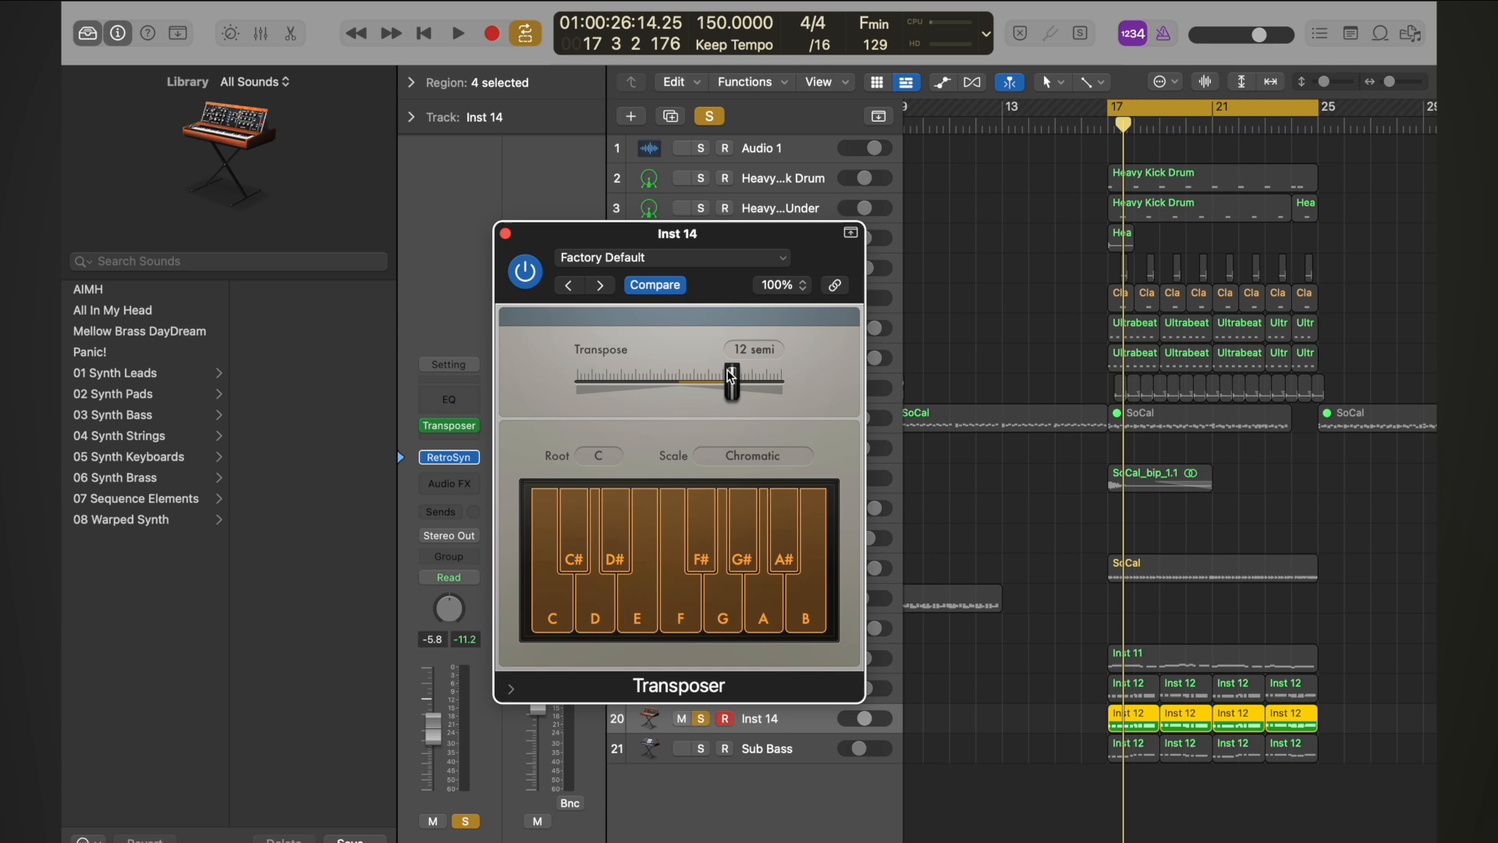
{"action": "key", "text": "space"}
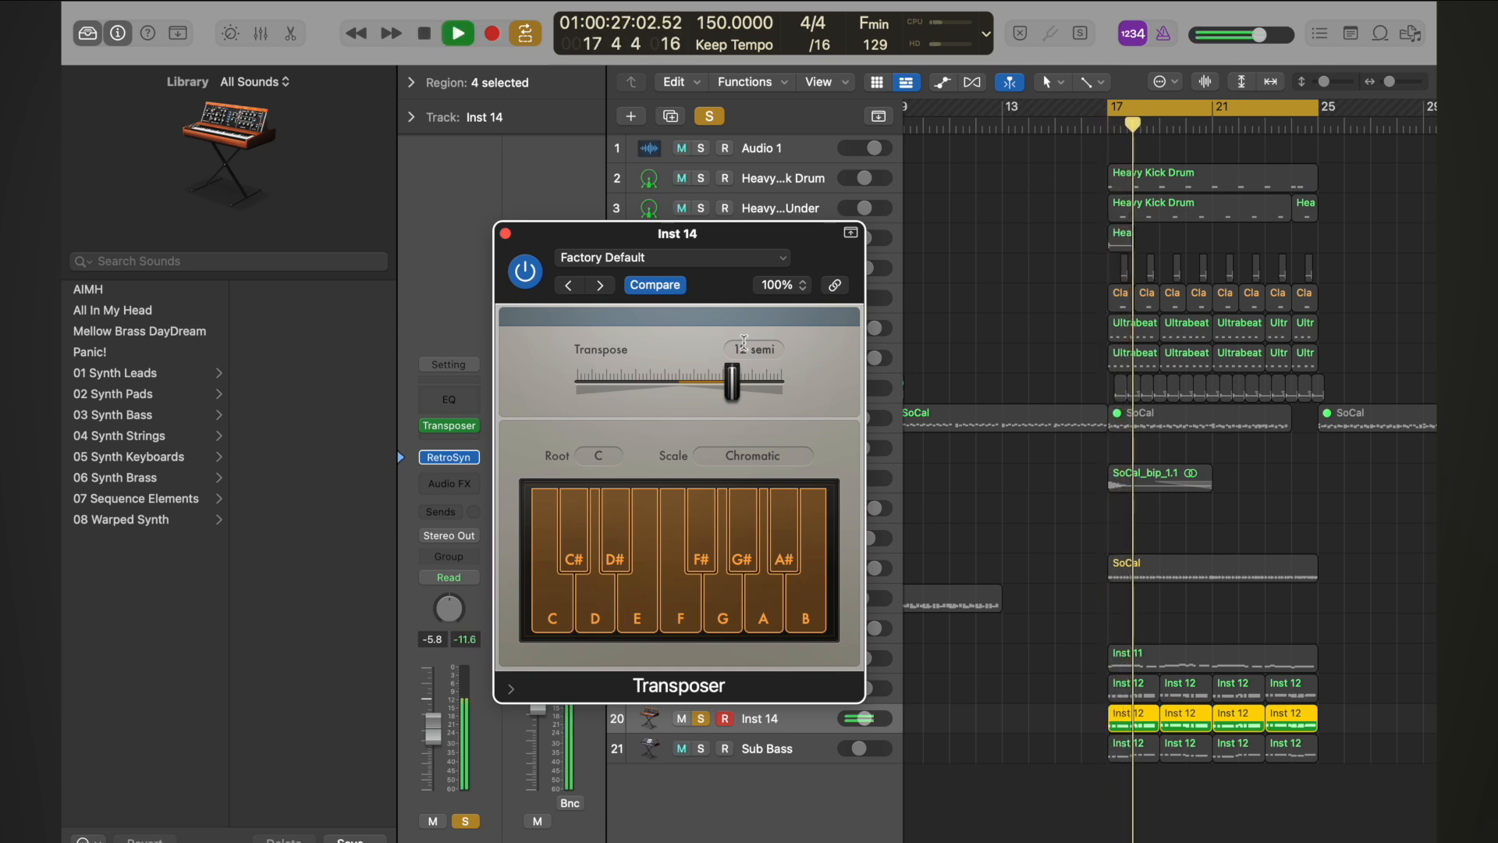
{"action": "key", "text": "space"}
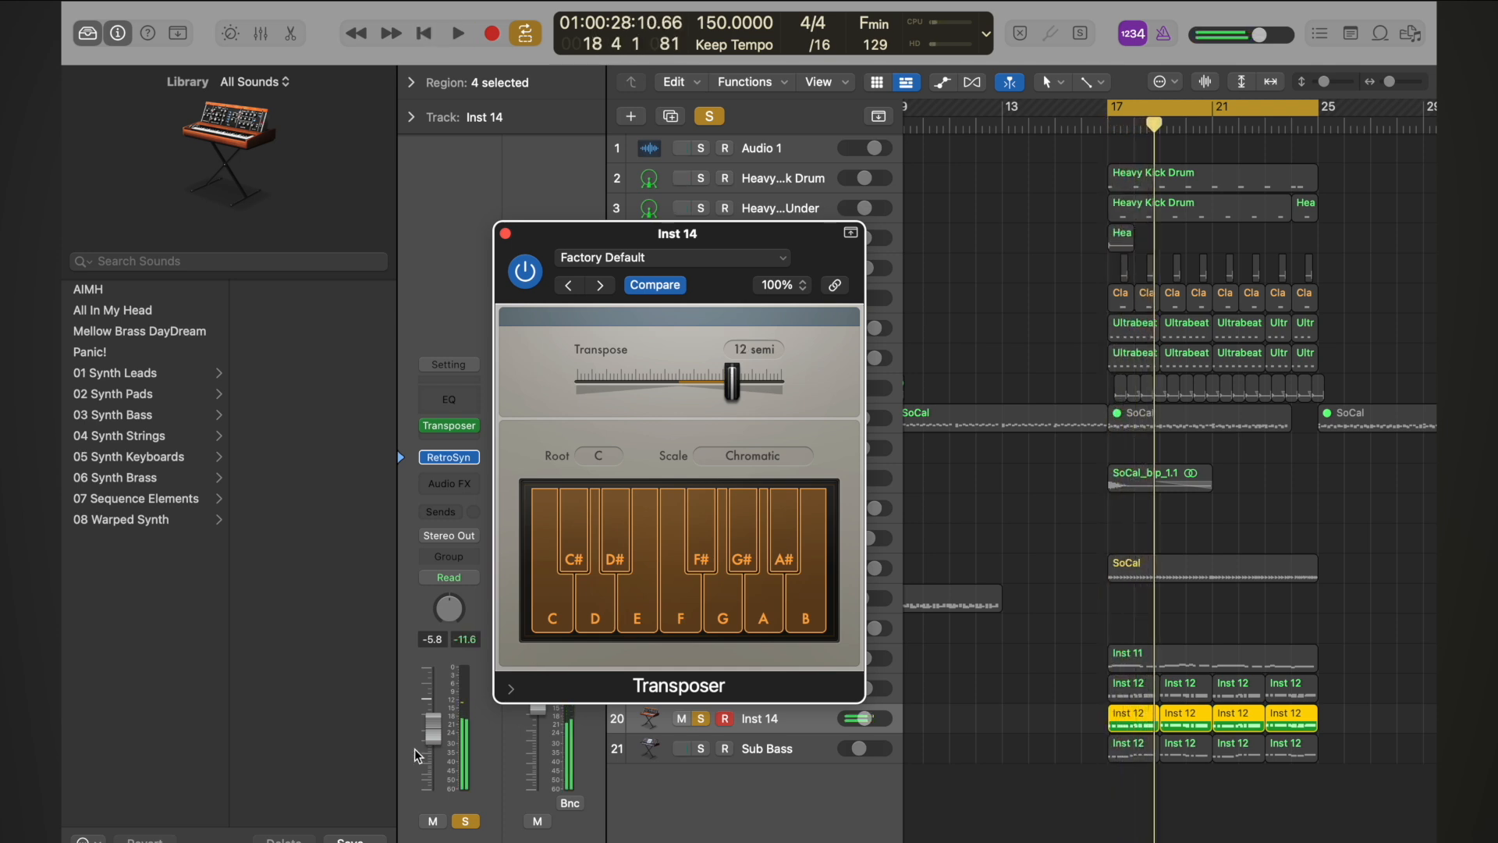
- Lower Inst 14's volume to -8.4 dB and raise the Transposer to 24 semitones while playing the loop
{"action": "left_click", "coordinate": [433, 752]}
{"action": "key", "text": "space"}
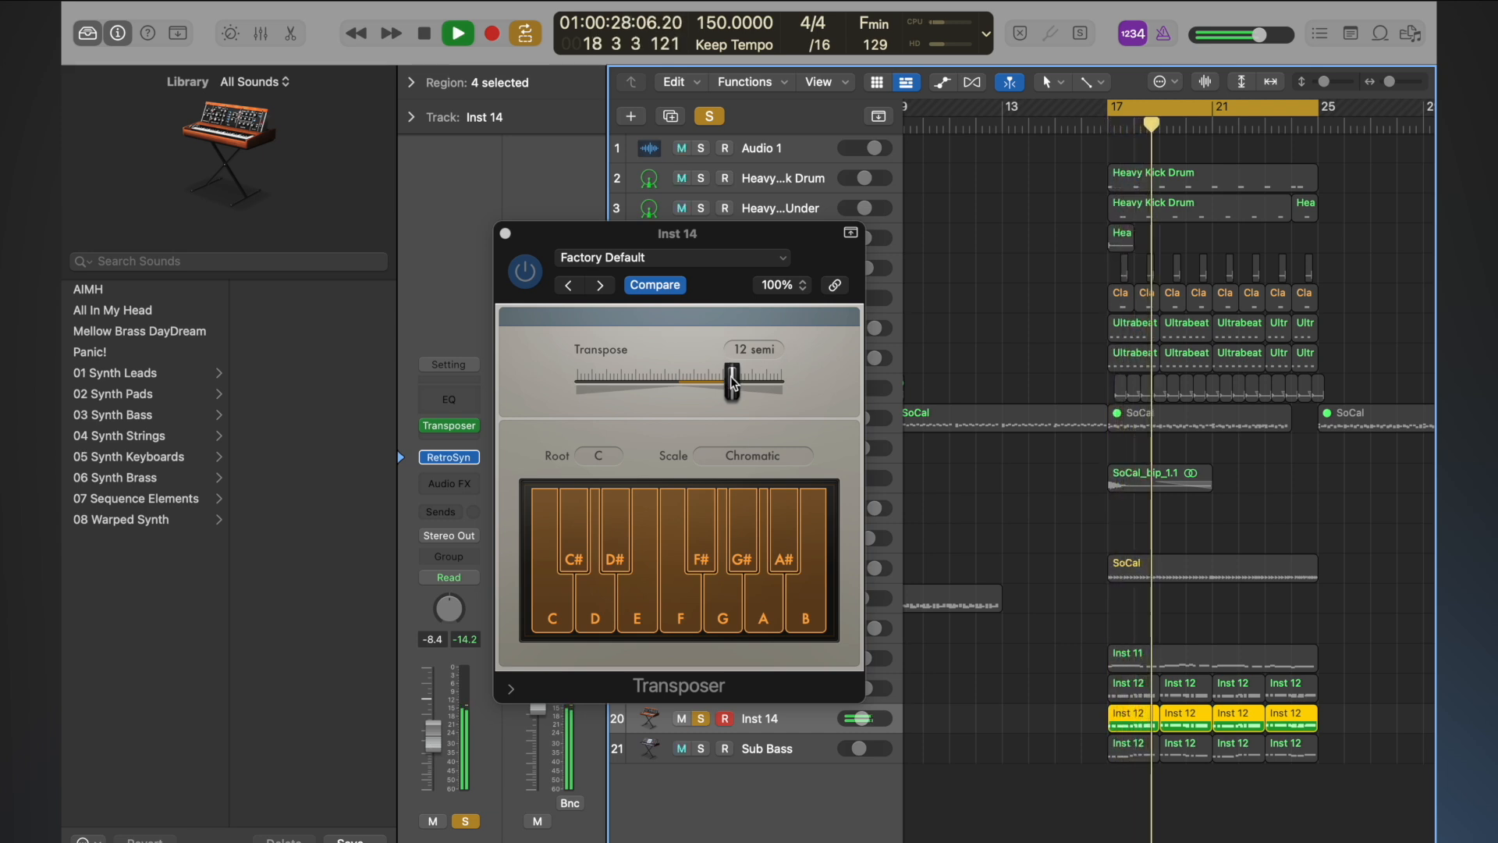
{"action": "left_click_drag", "start_coordinate": [732, 381], "coordinate": [813, 373]}
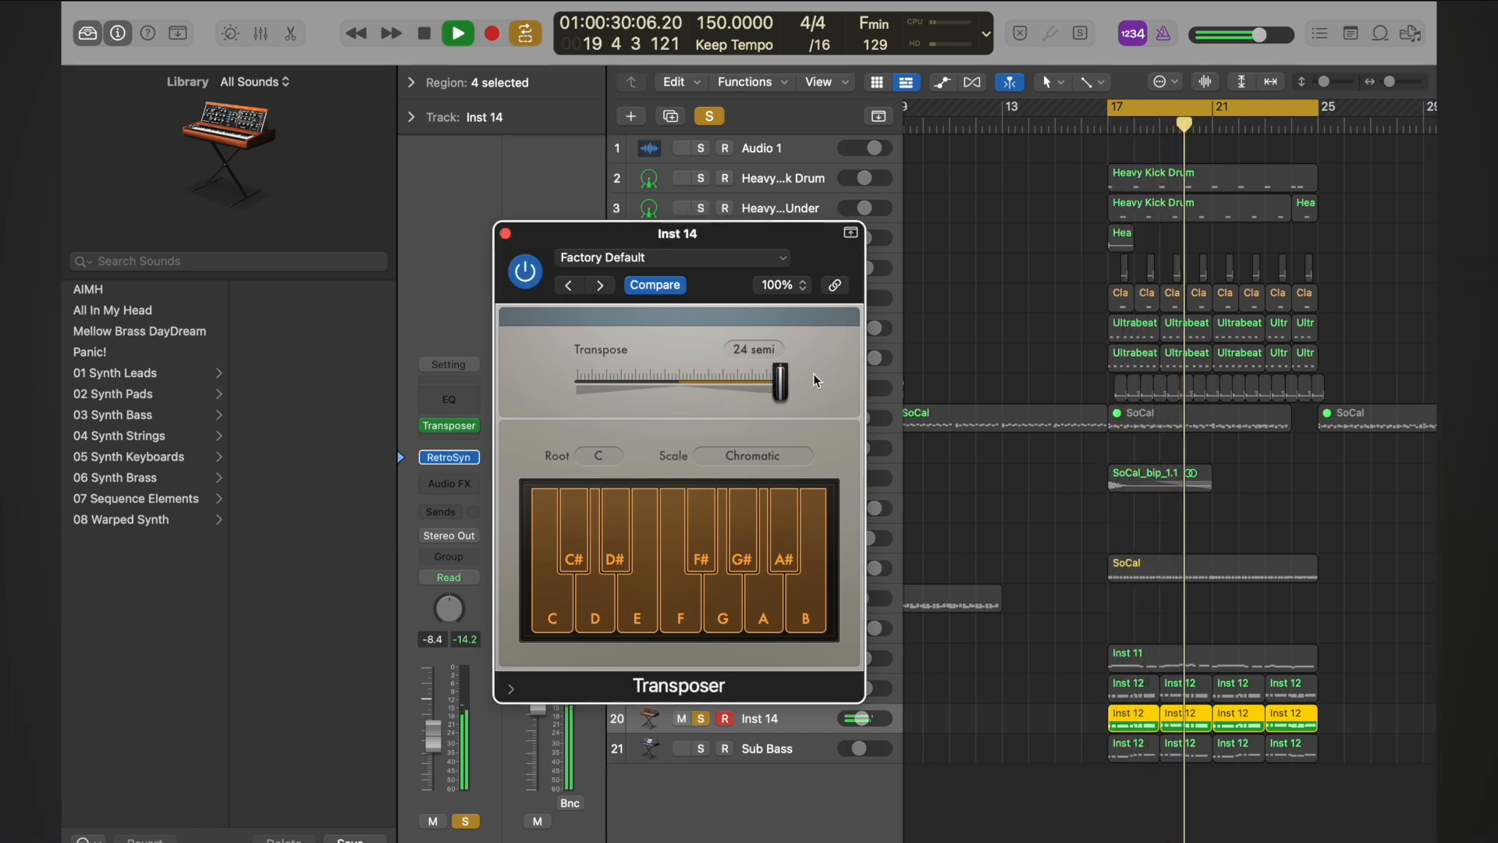
{"action": "key", "text": "space"}
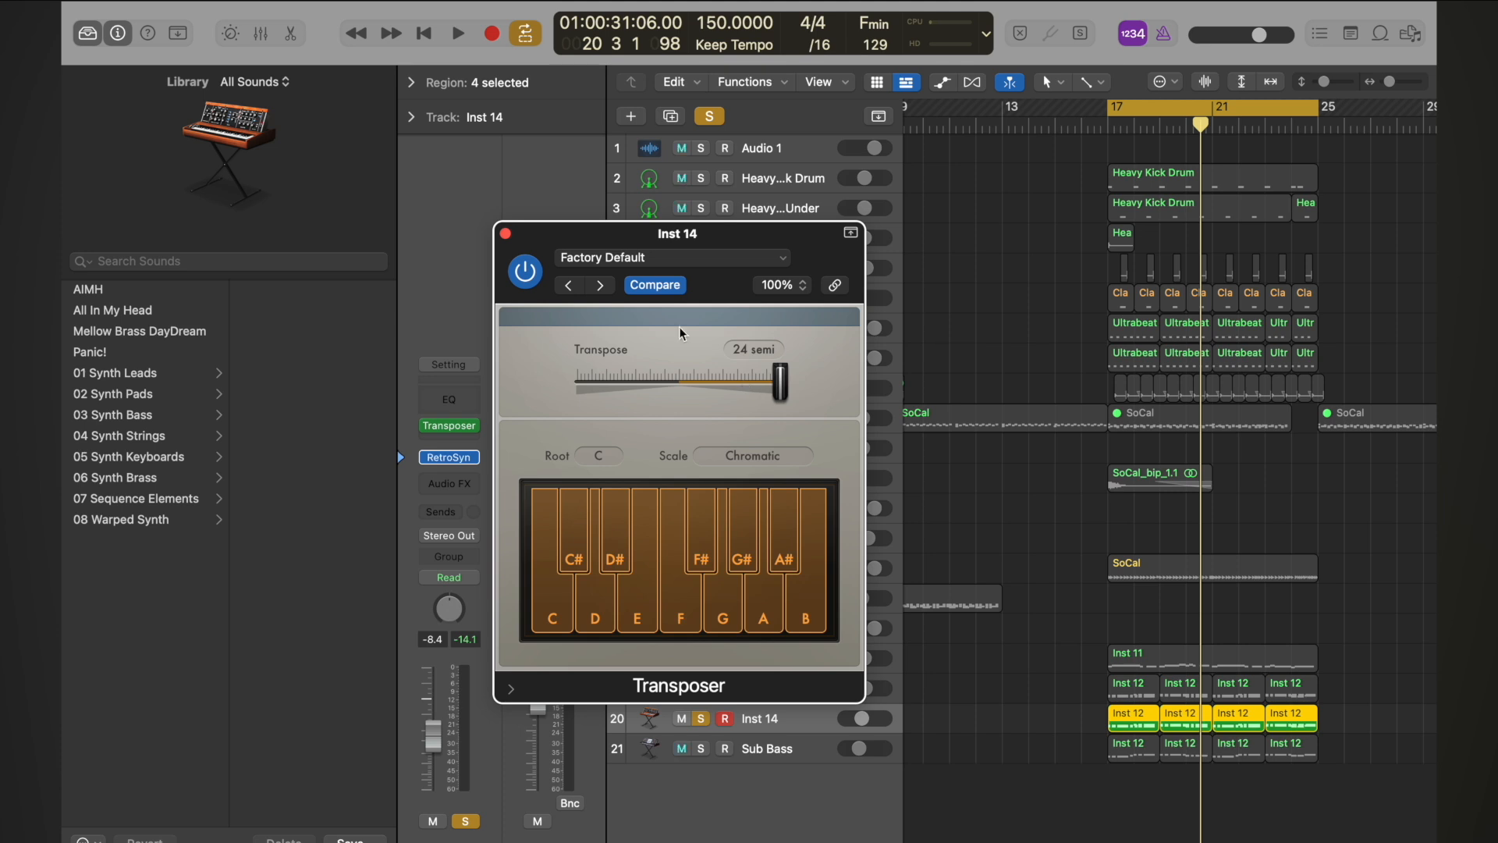
{"action": "left_click", "coordinate": [505, 233]}
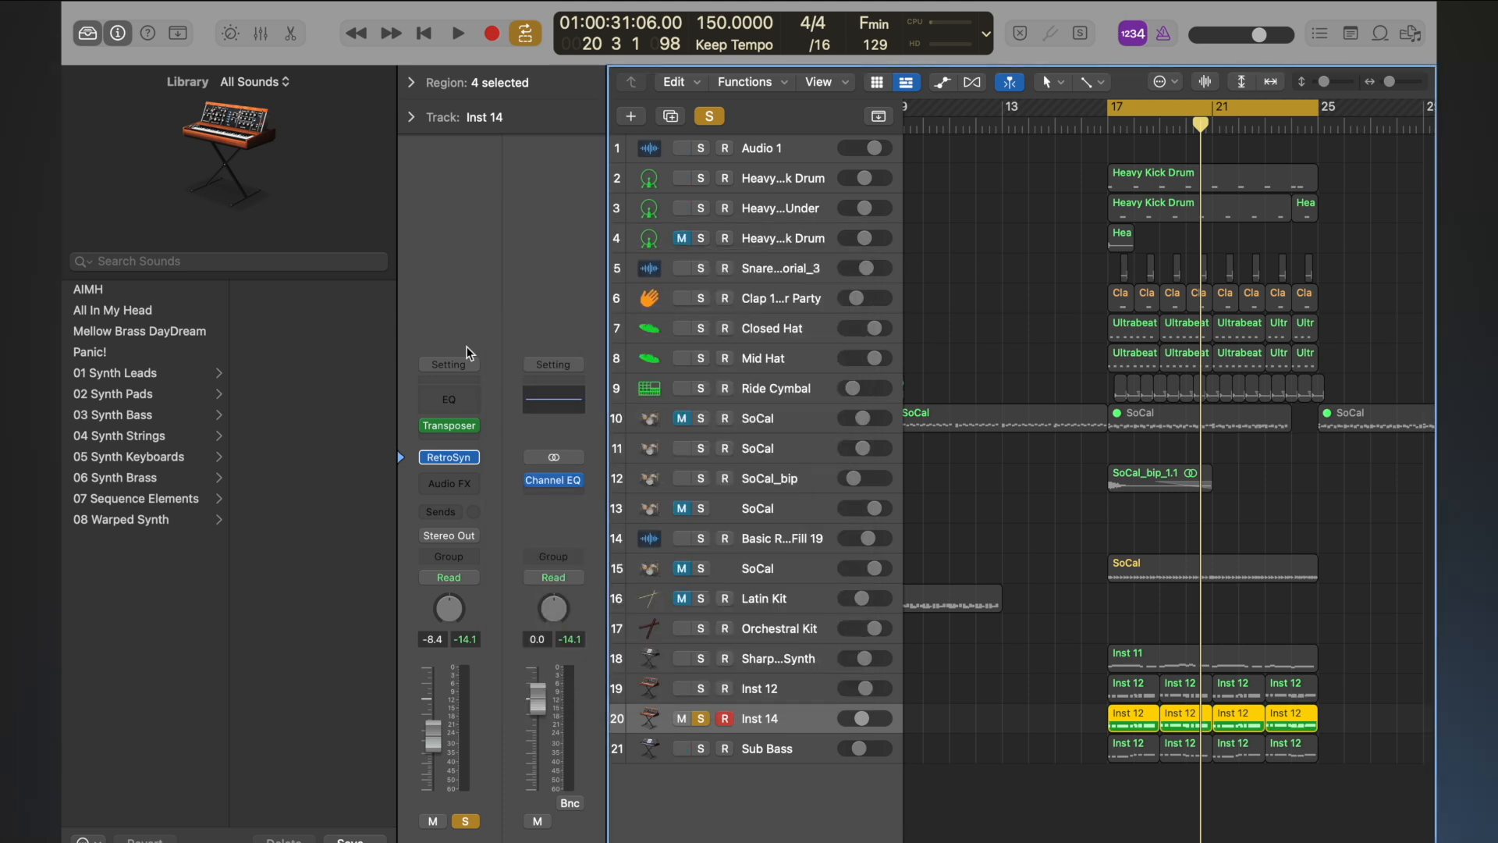
- Add an Arpeggiator MIDI effect below the Transposer on Inst 14 and play the loop through it
{"action": "left_click", "coordinate": [462, 437]}
{"action": "left_click", "coordinate": [470, 471]}
{"action": "left_click_drag", "start_coordinate": [971, 224], "coordinate": [927, 111]}
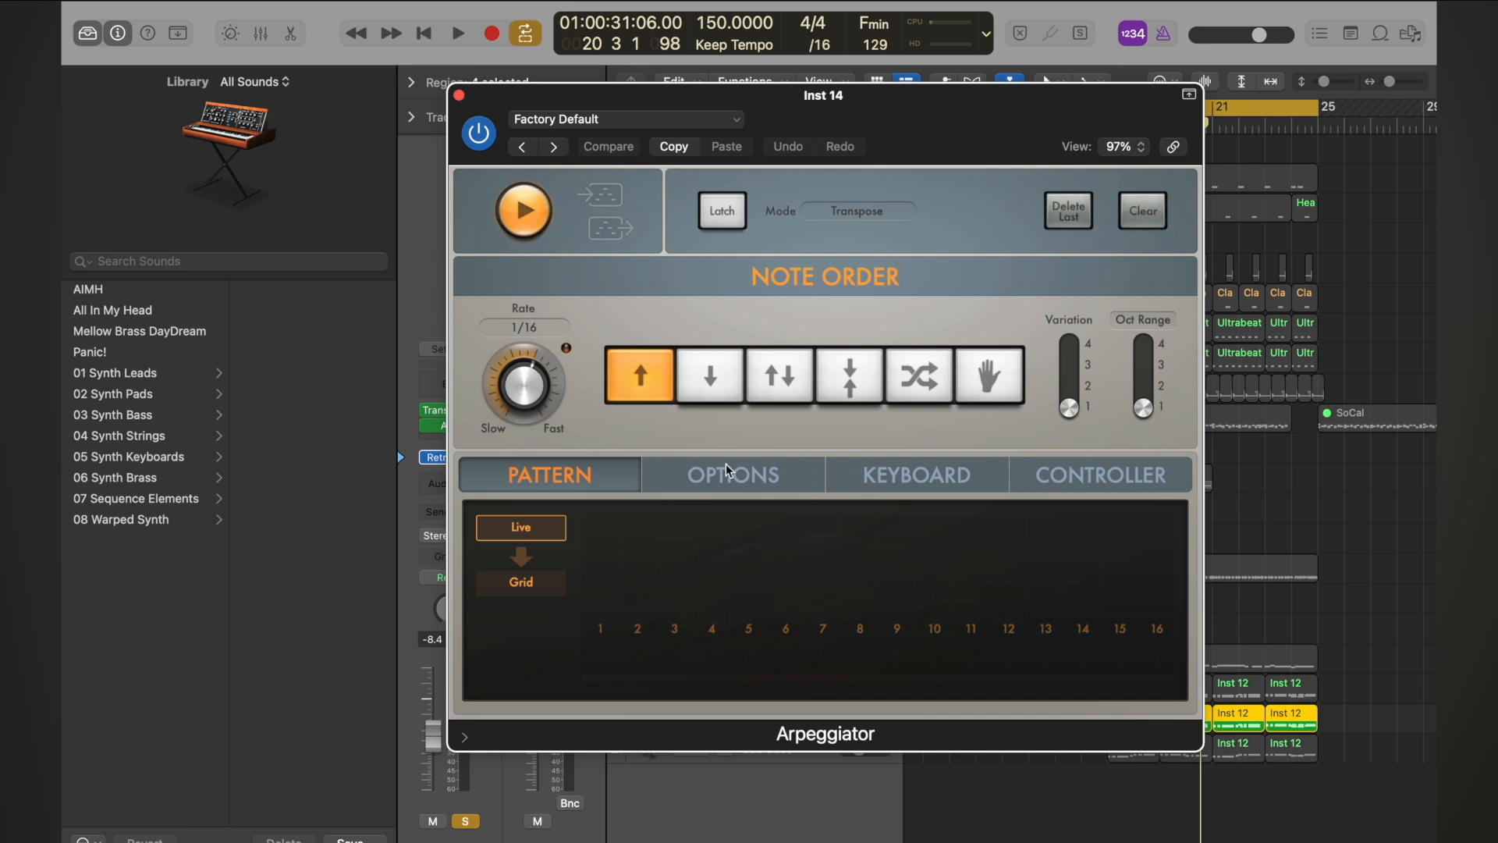
{"action": "key", "text": "space"}
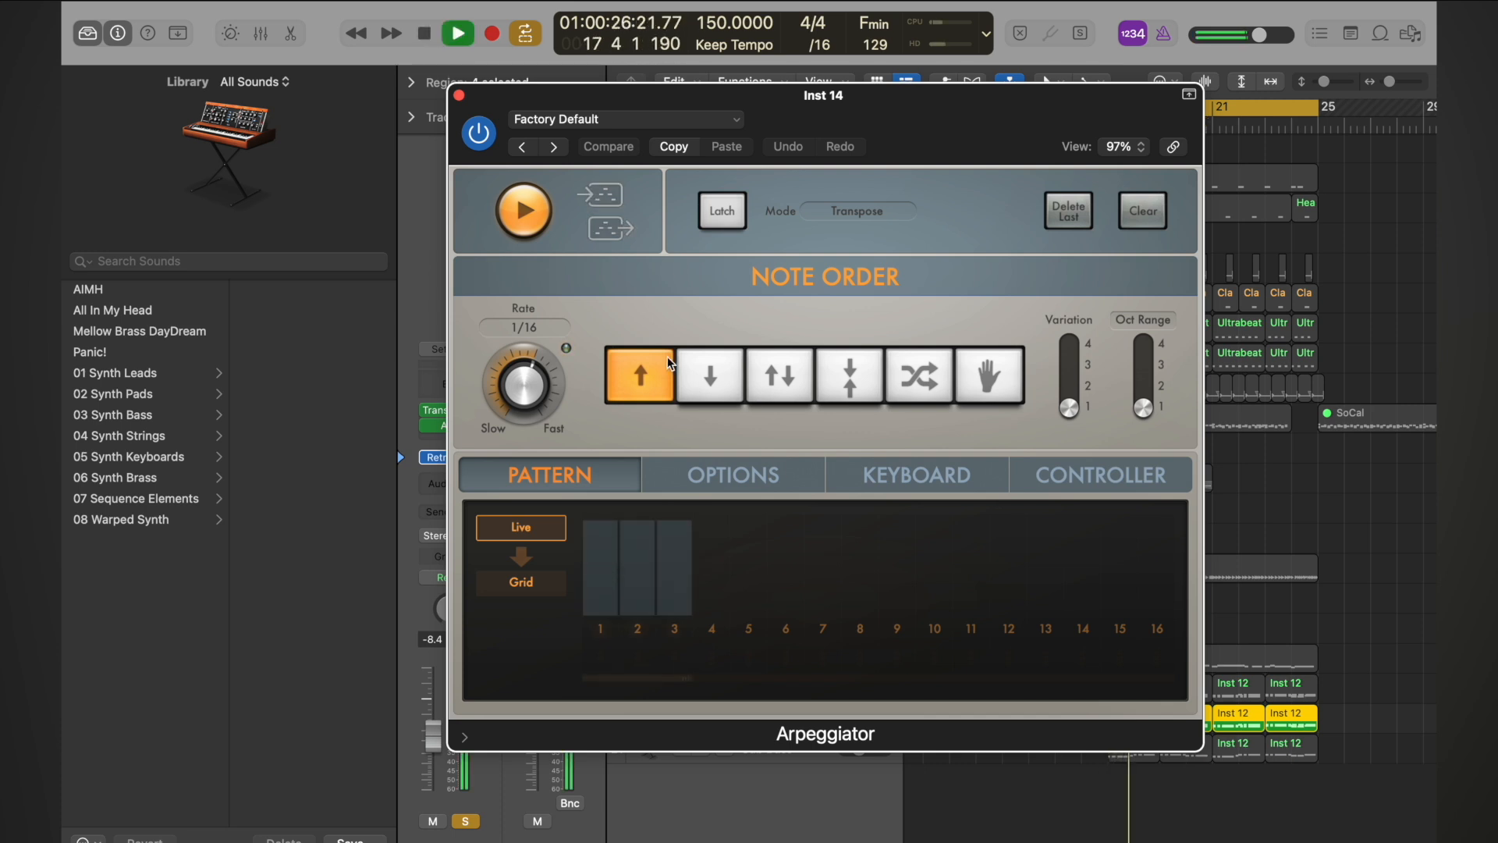
- Stop playback and open the bar 17 region on the Inst 14 track in the Piano Roll, with the Arpeggiator window moved aside
{"action": "key", "text": "space"}
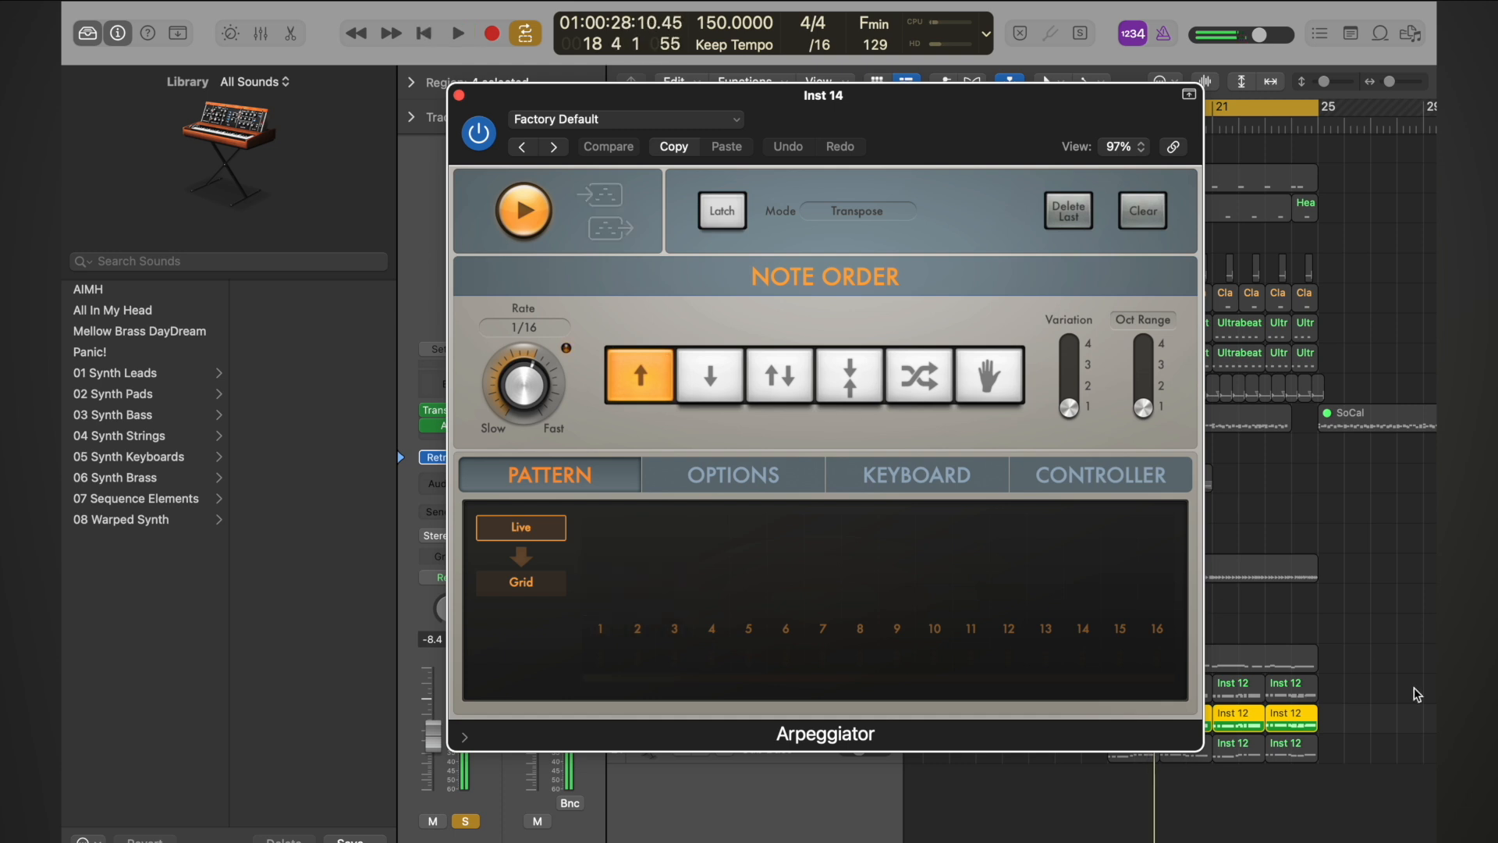
{"action": "left_click", "coordinate": [1319, 624]}
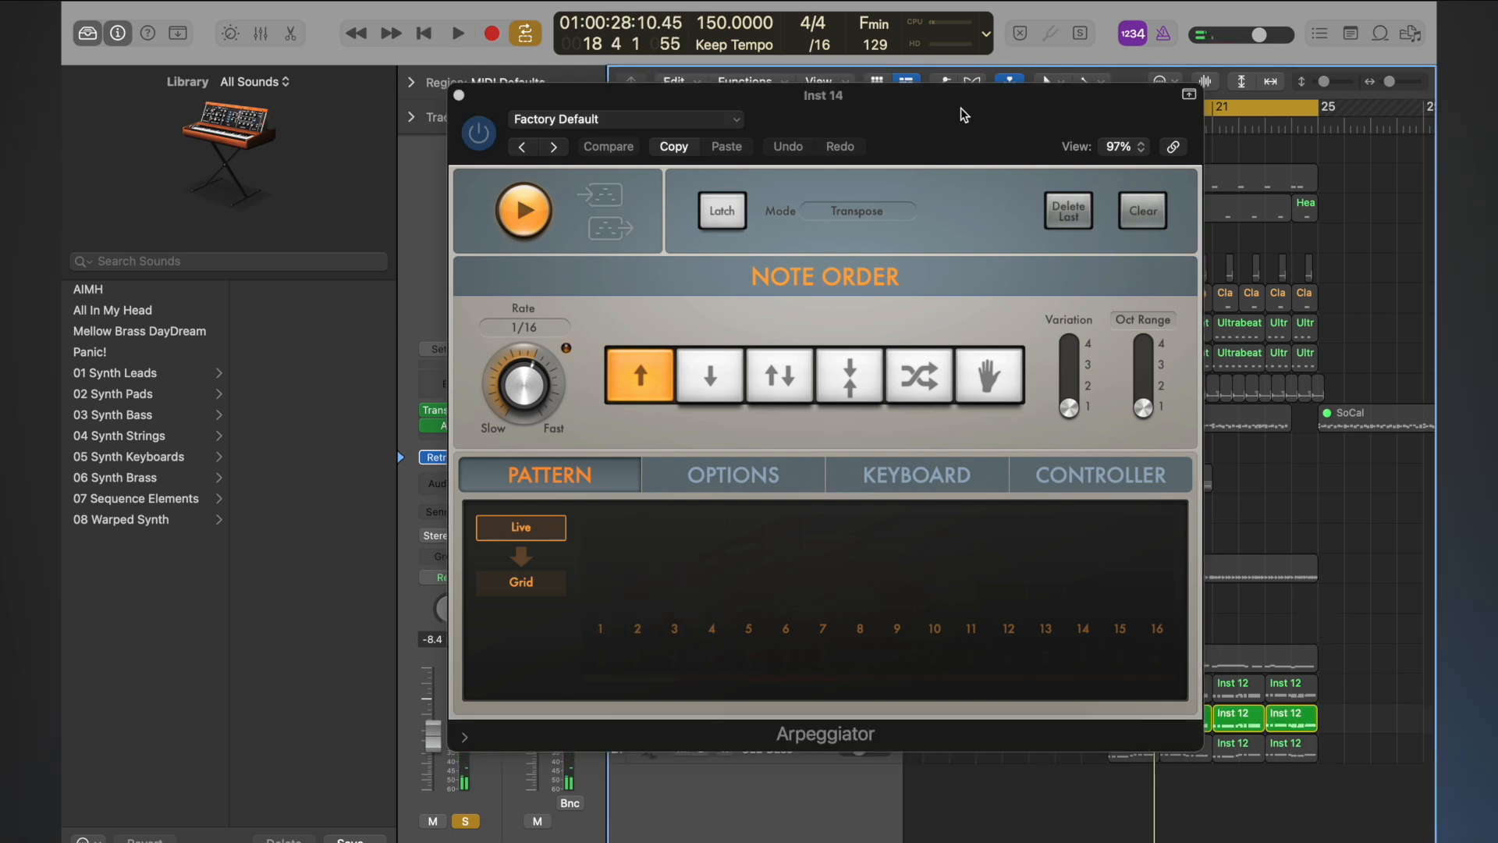
{"action": "left_click_drag", "start_coordinate": [962, 108], "coordinate": [677, 48]}
{"action": "double_click", "coordinate": [1127, 717]}
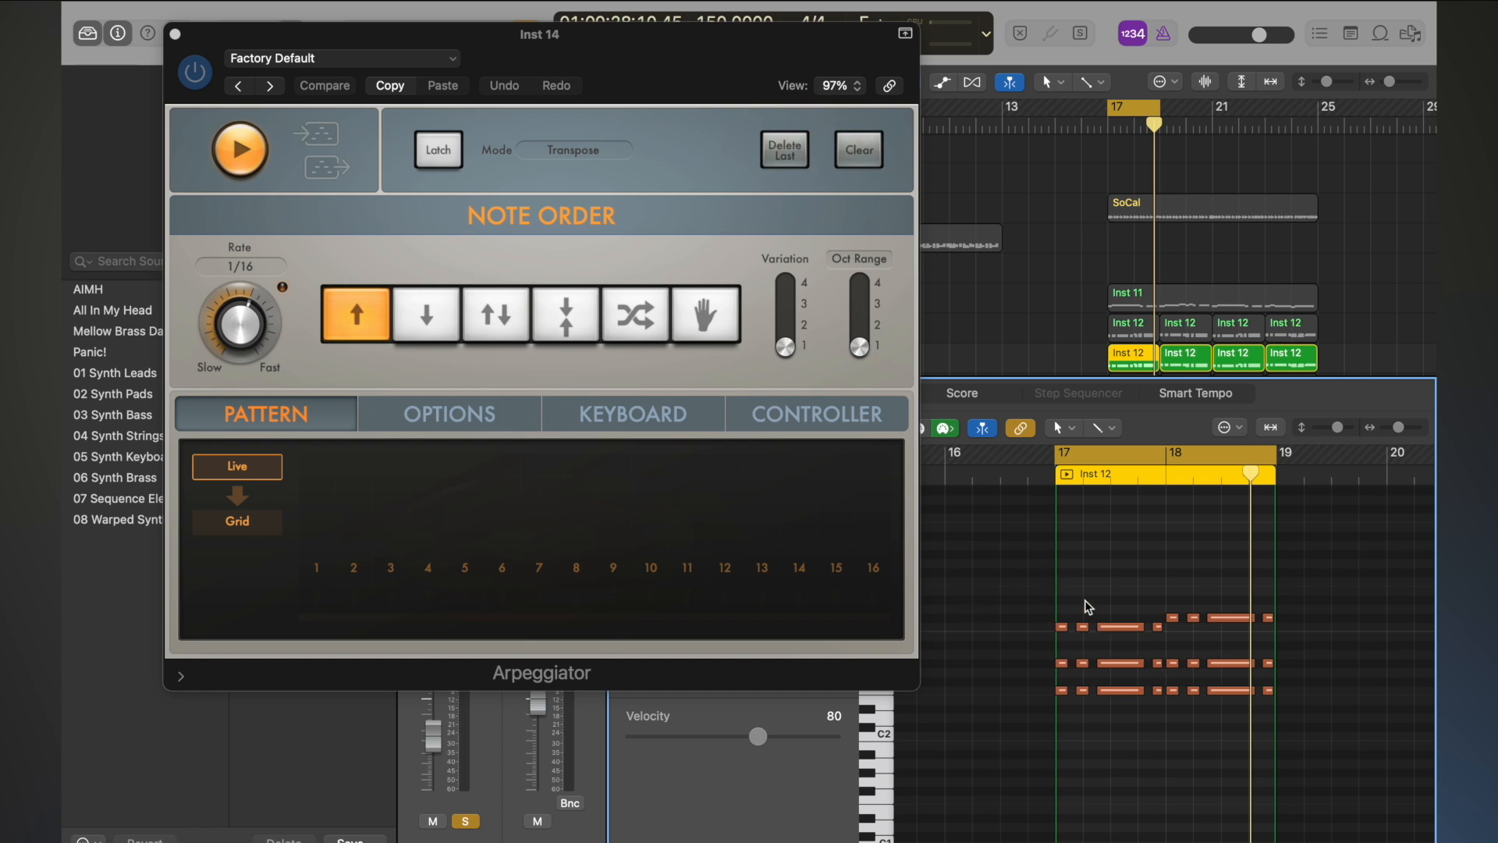
- Join the repeated chord notes in bars 17 and 18 into one sustained chord per bar, with bar 18's chord extended to the region end
{"action": "scroll", "coordinate": [1083, 606], "scroll_direction": "up", "scroll_amount": 3}
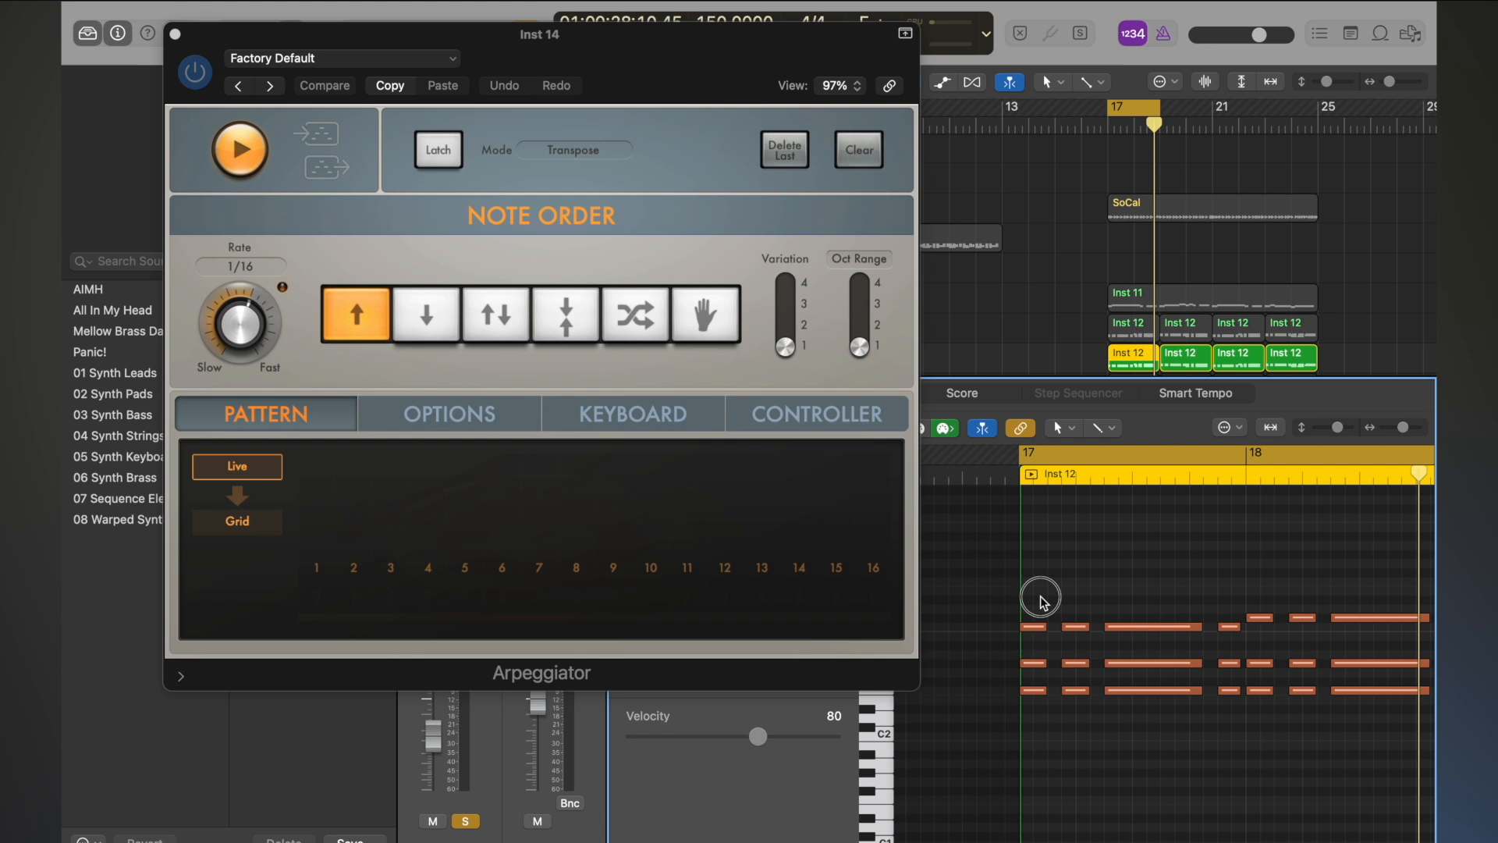
{"action": "left_click_drag", "start_coordinate": [1042, 599], "coordinate": [1241, 694]}
{"action": "key", "text": "super+j"}
{"action": "left_click_drag", "start_coordinate": [1258, 593], "coordinate": [1422, 751]}
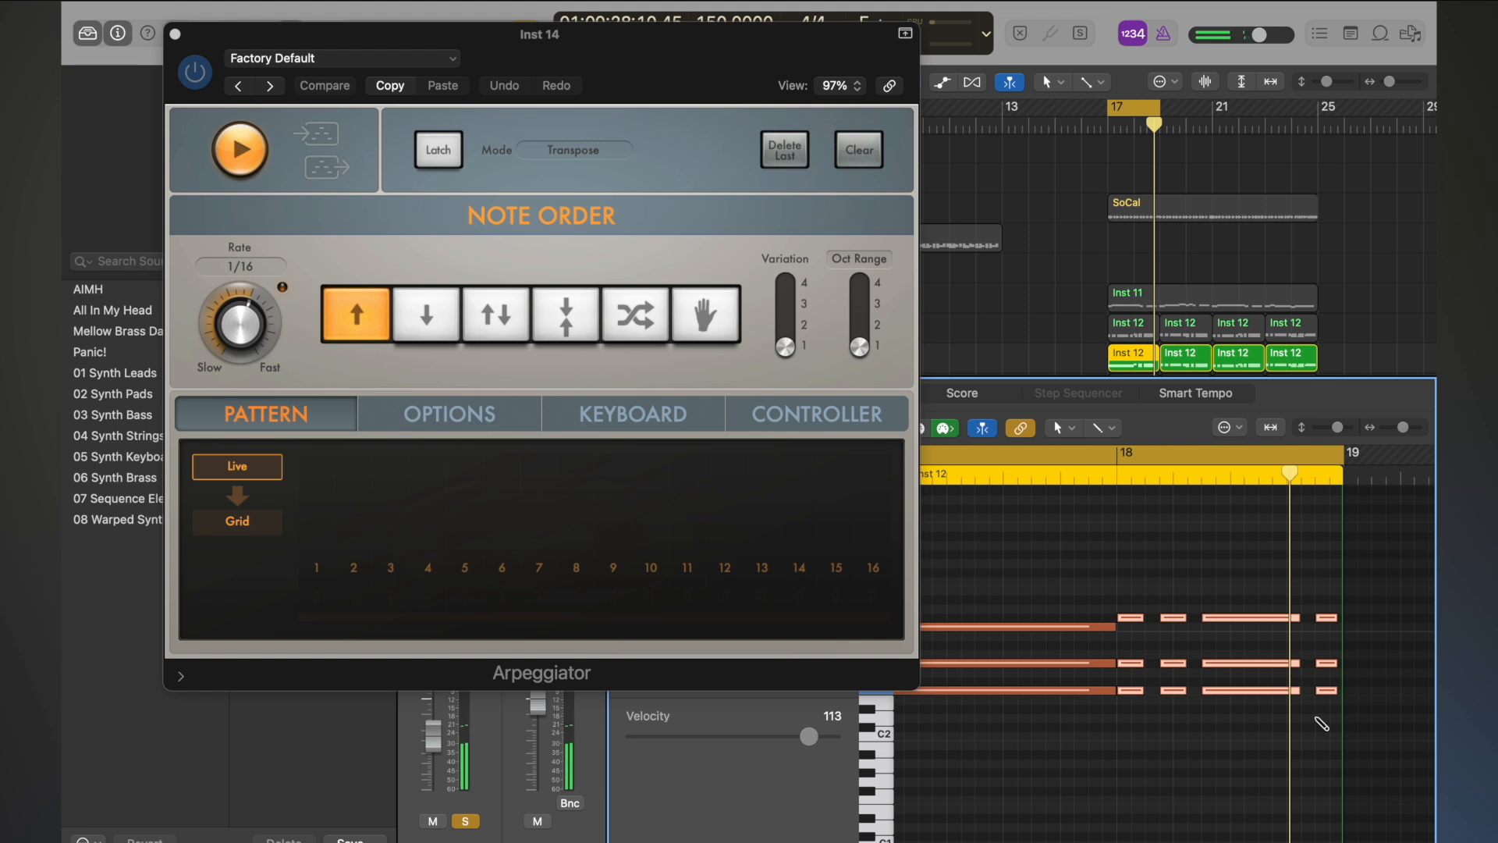
{"action": "key", "text": "super+j"}
{"action": "left_click_drag", "start_coordinate": [1332, 690], "coordinate": [1338, 691]}
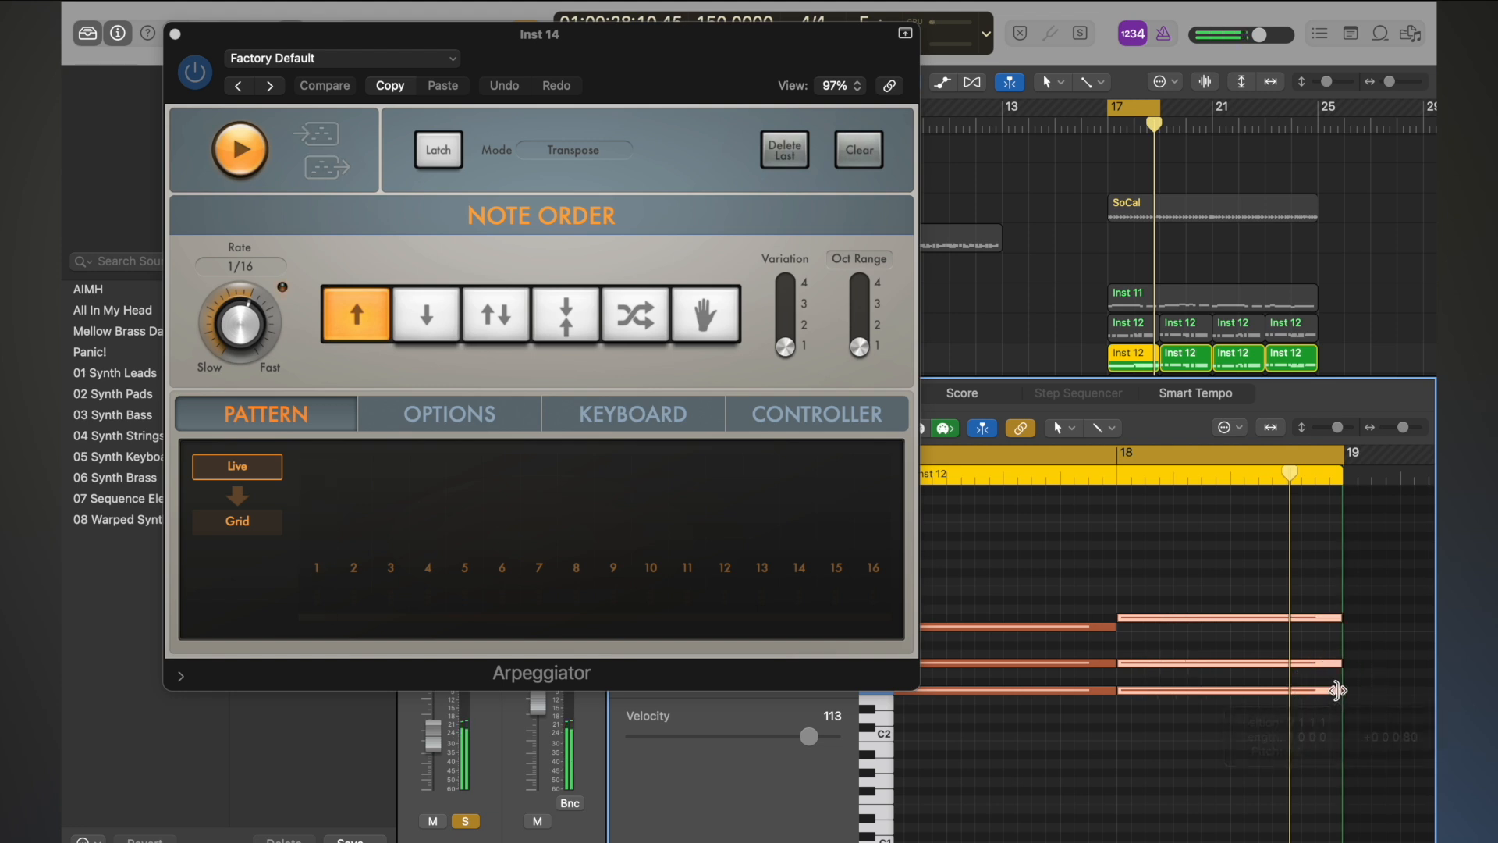
- Open the bar 19 region on Inst 14 in the Piano Roll, with the Arpeggiator window closed and the Library hidden
{"action": "key", "text": "p"}
{"action": "double_click", "coordinate": [1177, 714]}
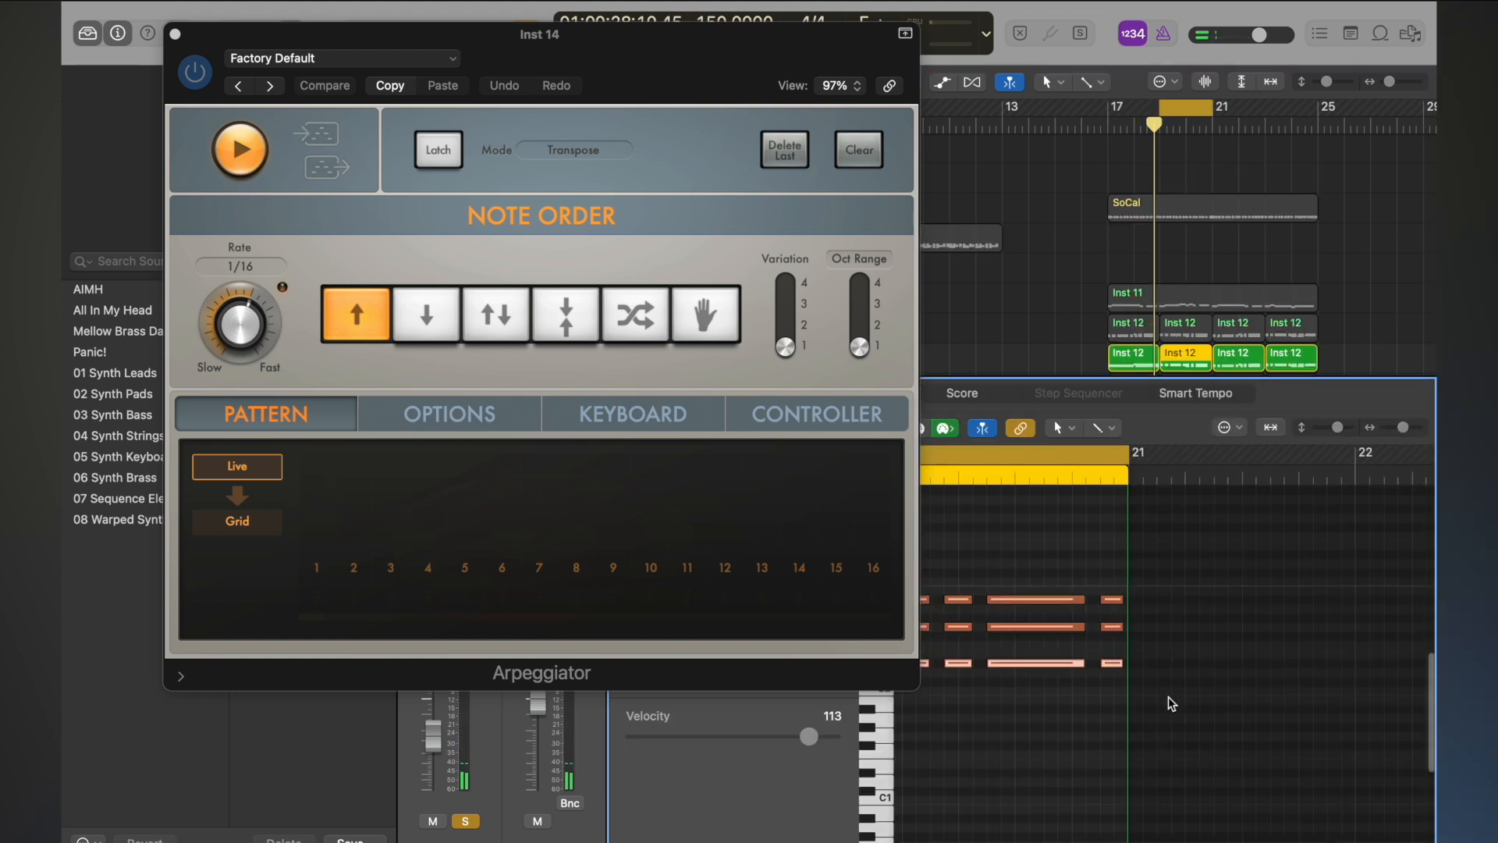
{"action": "scroll", "coordinate": [1069, 665], "scroll_direction": "left", "scroll_amount": 4}
{"action": "left_click", "coordinate": [175, 33]}
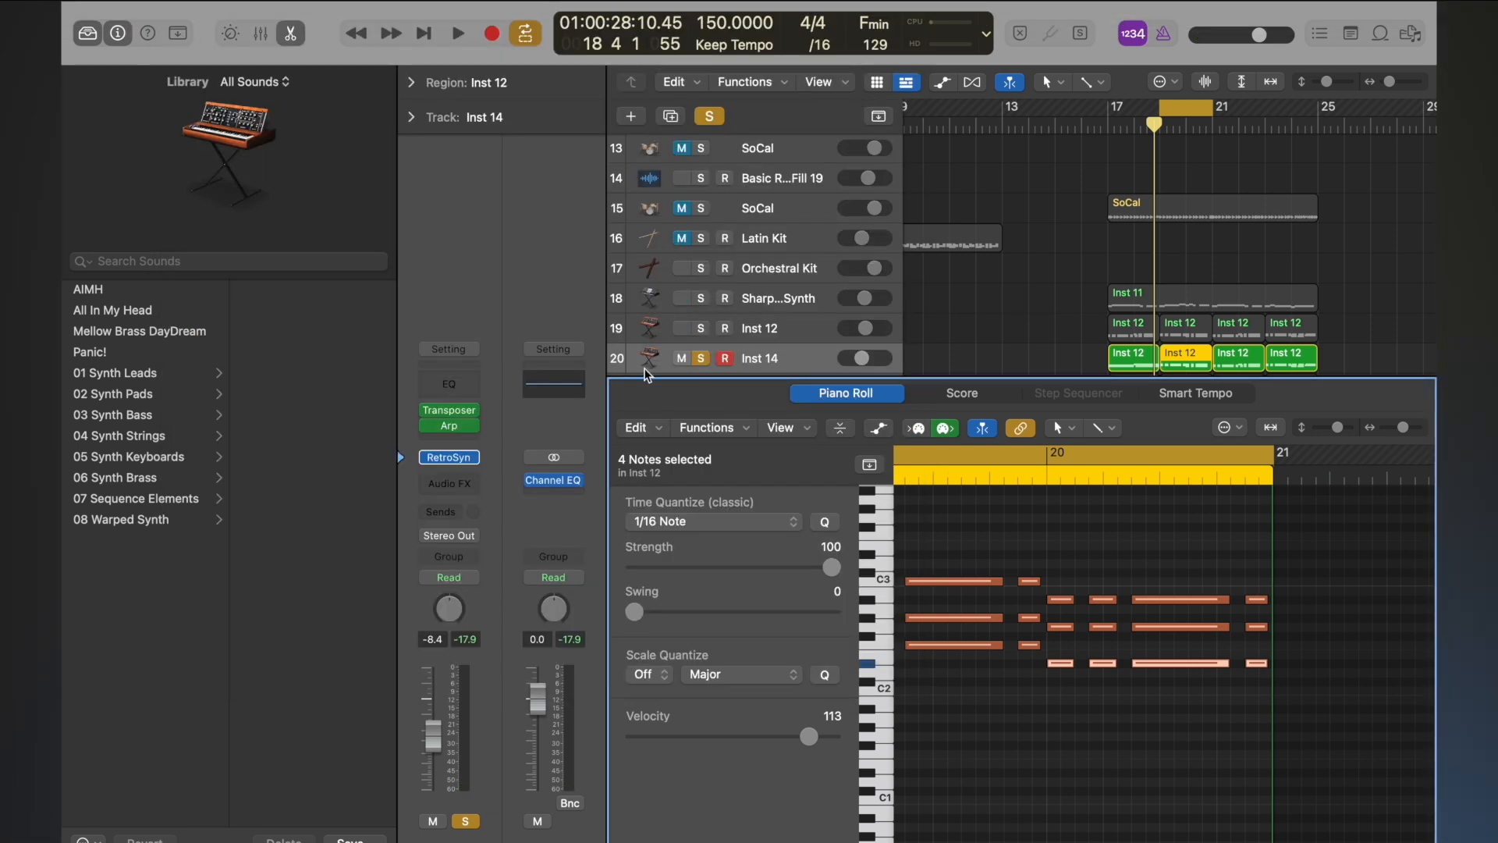
{"action": "key", "text": "y"}
{"action": "scroll", "coordinate": [845, 622], "scroll_direction": "left", "scroll_amount": 6}
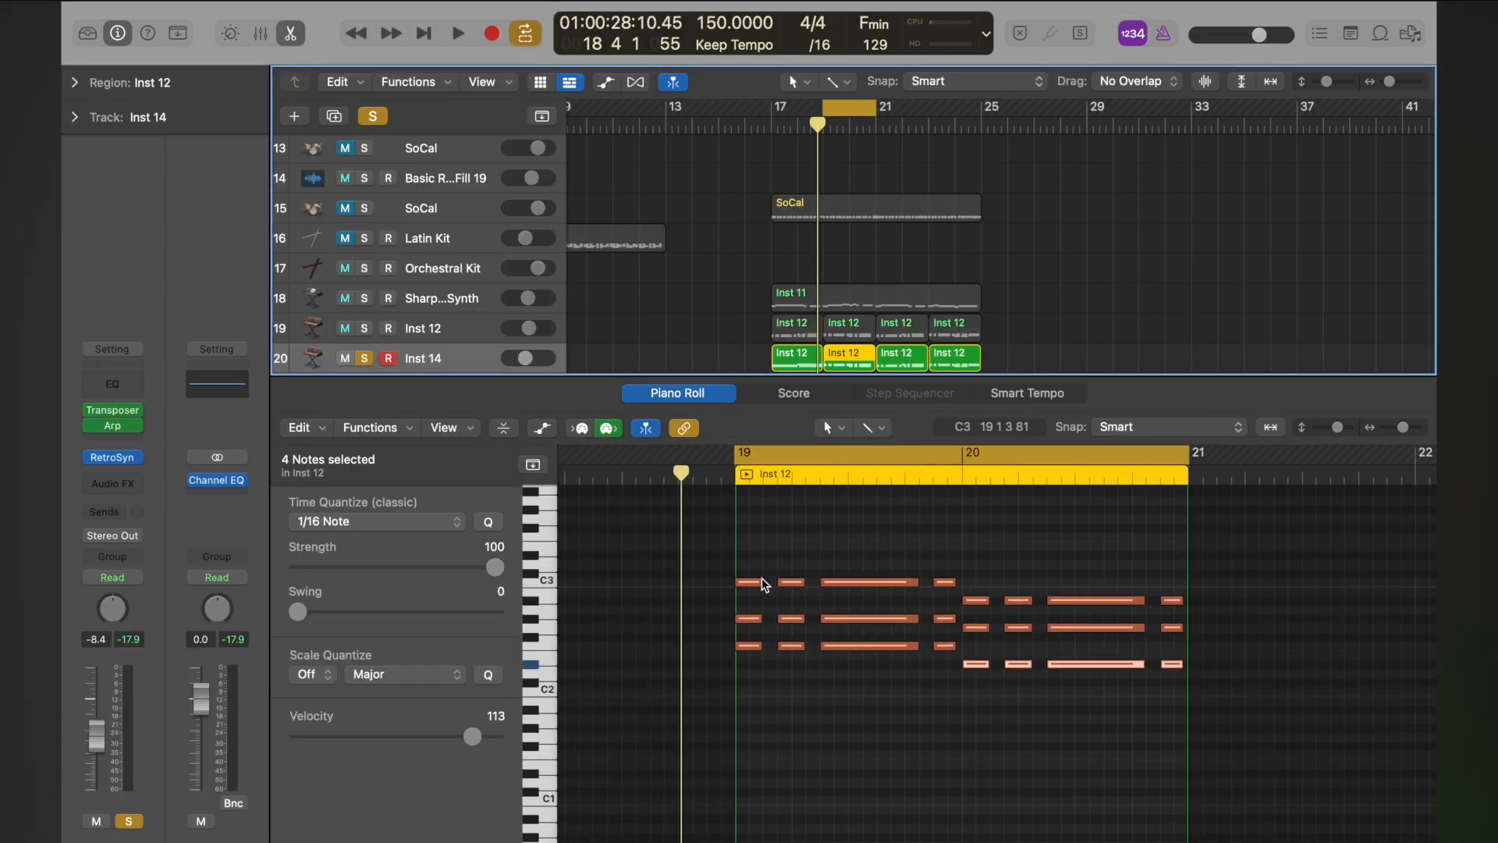
- Join the repeated notes in bars 19 and 20 into one sustained chord per bar and extend each to the bar's end
{"action": "left_click_drag", "start_coordinate": [749, 563], "coordinate": [952, 718]}
{"action": "key", "text": "super+j"}
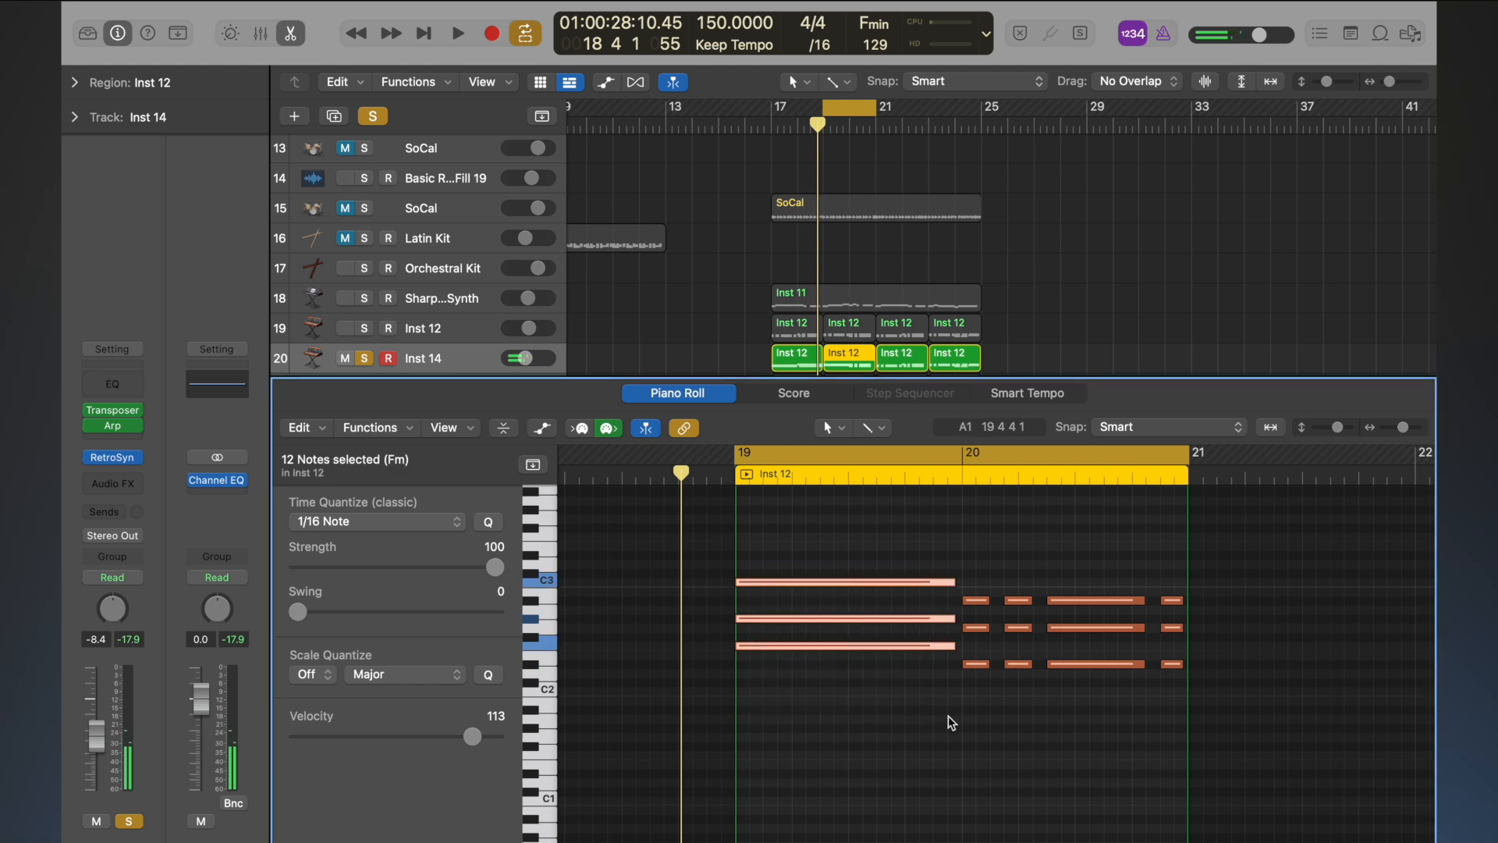
{"action": "left_click_drag", "start_coordinate": [939, 648], "coordinate": [961, 650]}
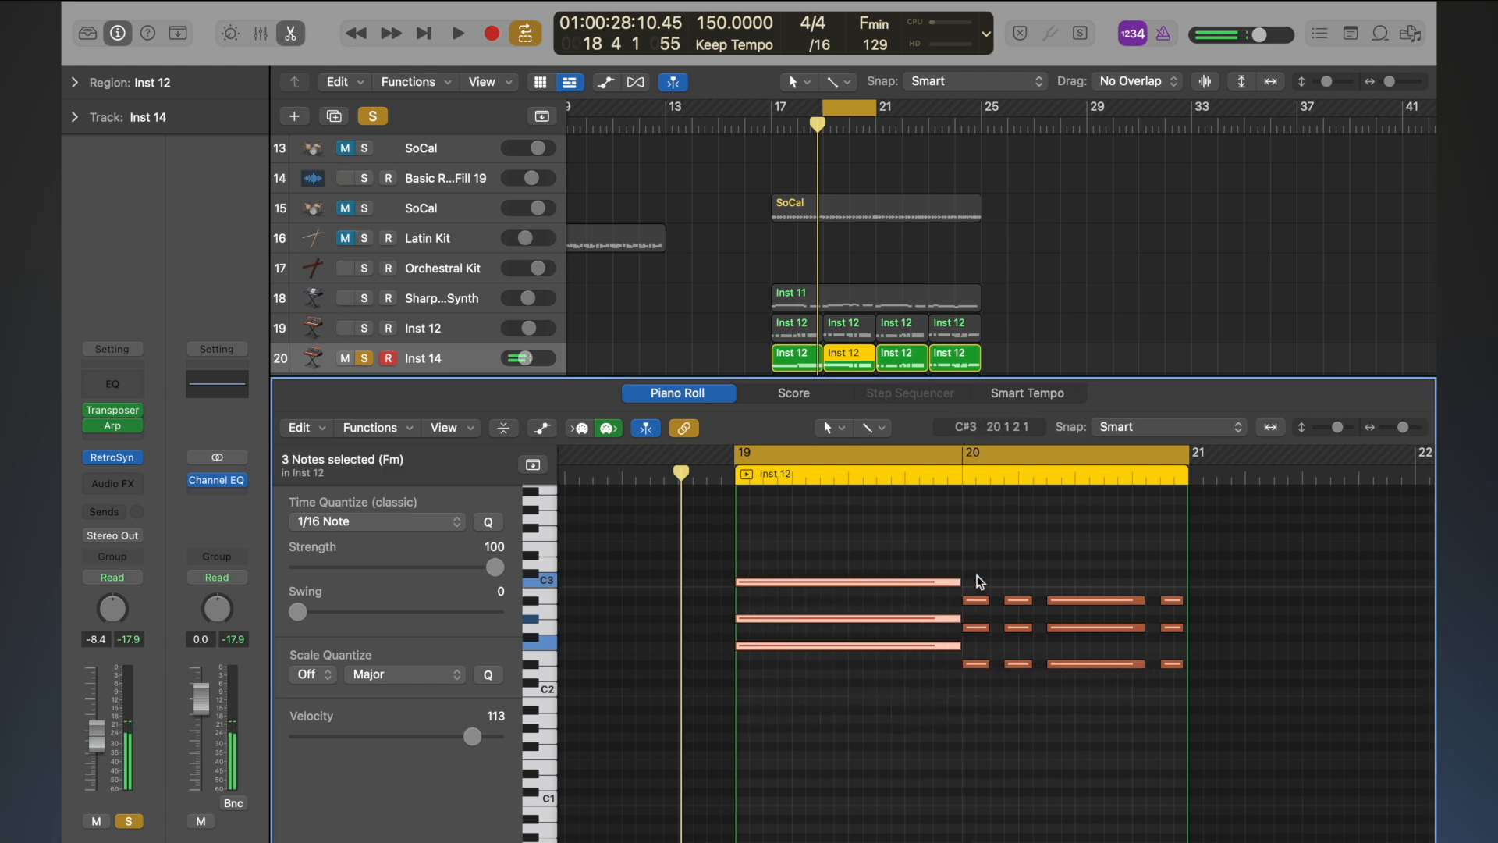
{"action": "left_click_drag", "start_coordinate": [976, 581], "coordinate": [1221, 759]}
{"action": "key", "text": "super+j"}
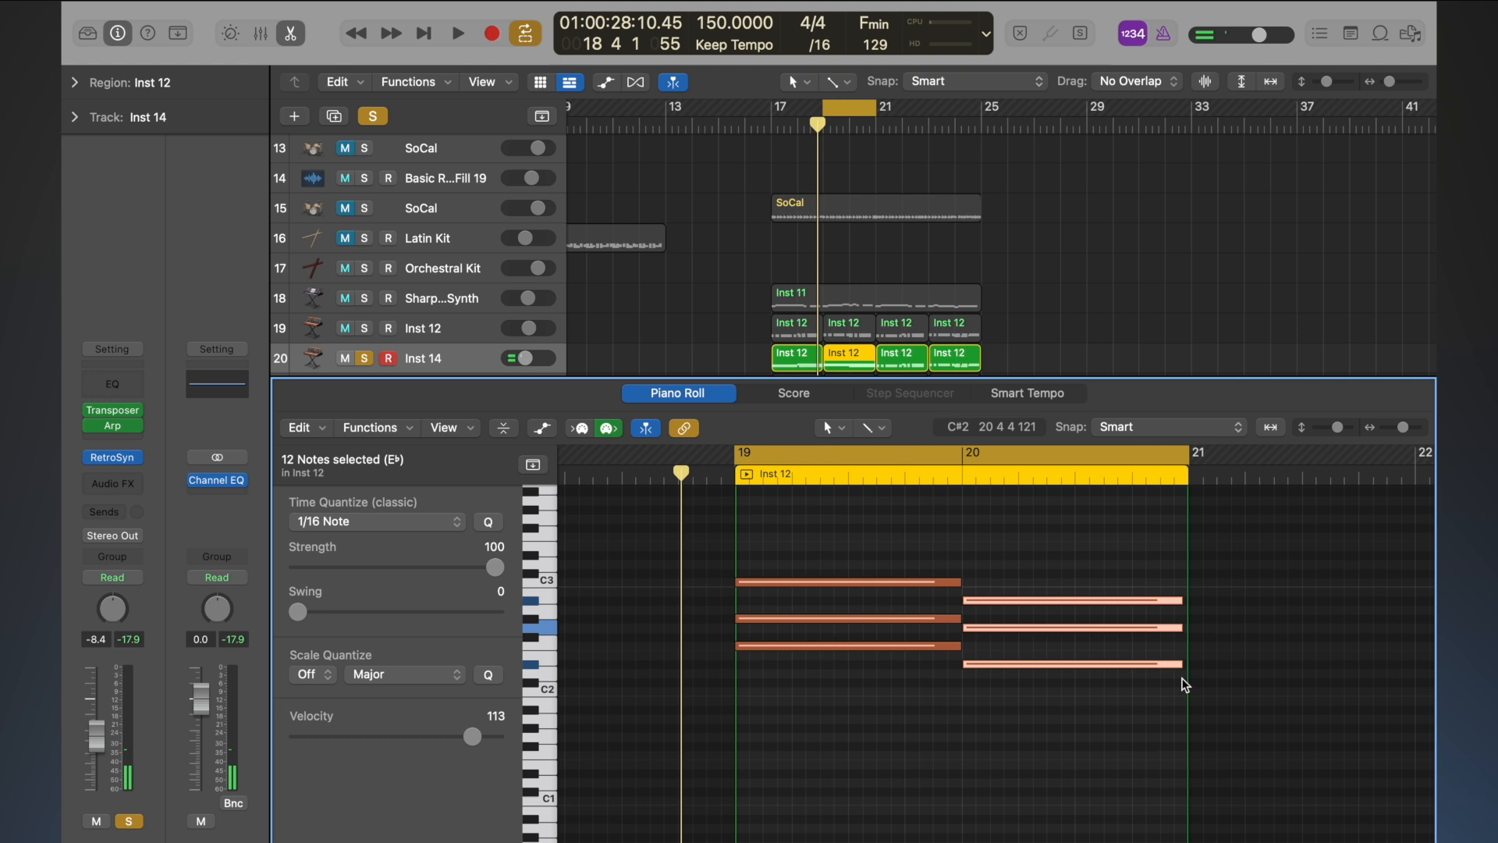
{"action": "left_click_drag", "start_coordinate": [1175, 665], "coordinate": [1186, 668]}
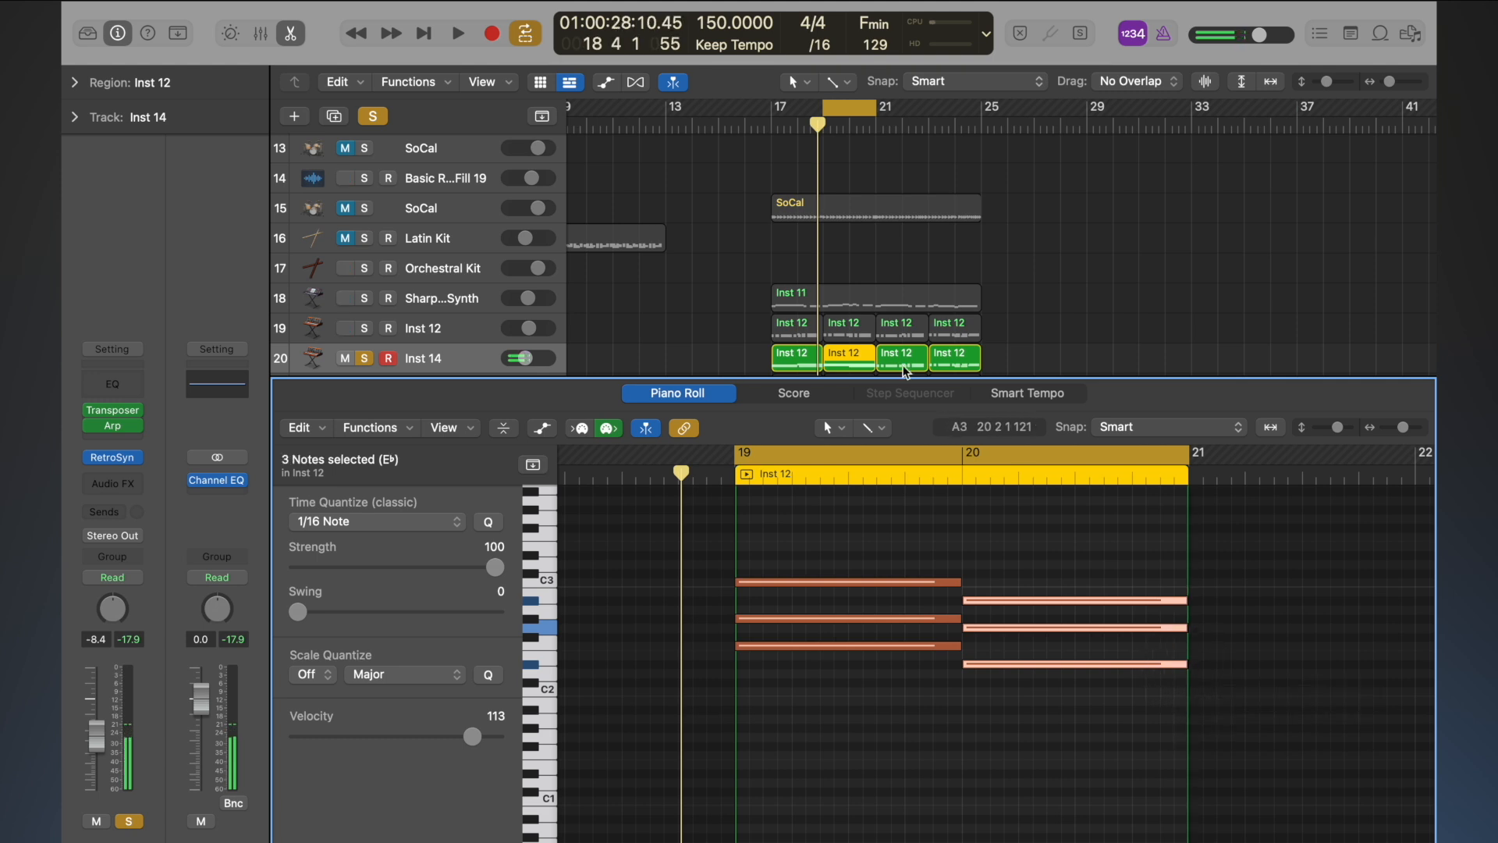
- In Inst 14's bar 21 region, join the notes of bars 21 and 22 into sustained chords, each a full bar long
{"action": "left_click", "coordinate": [898, 355]}
{"action": "left_click_drag", "start_coordinate": [635, 541], "coordinate": [812, 702]}
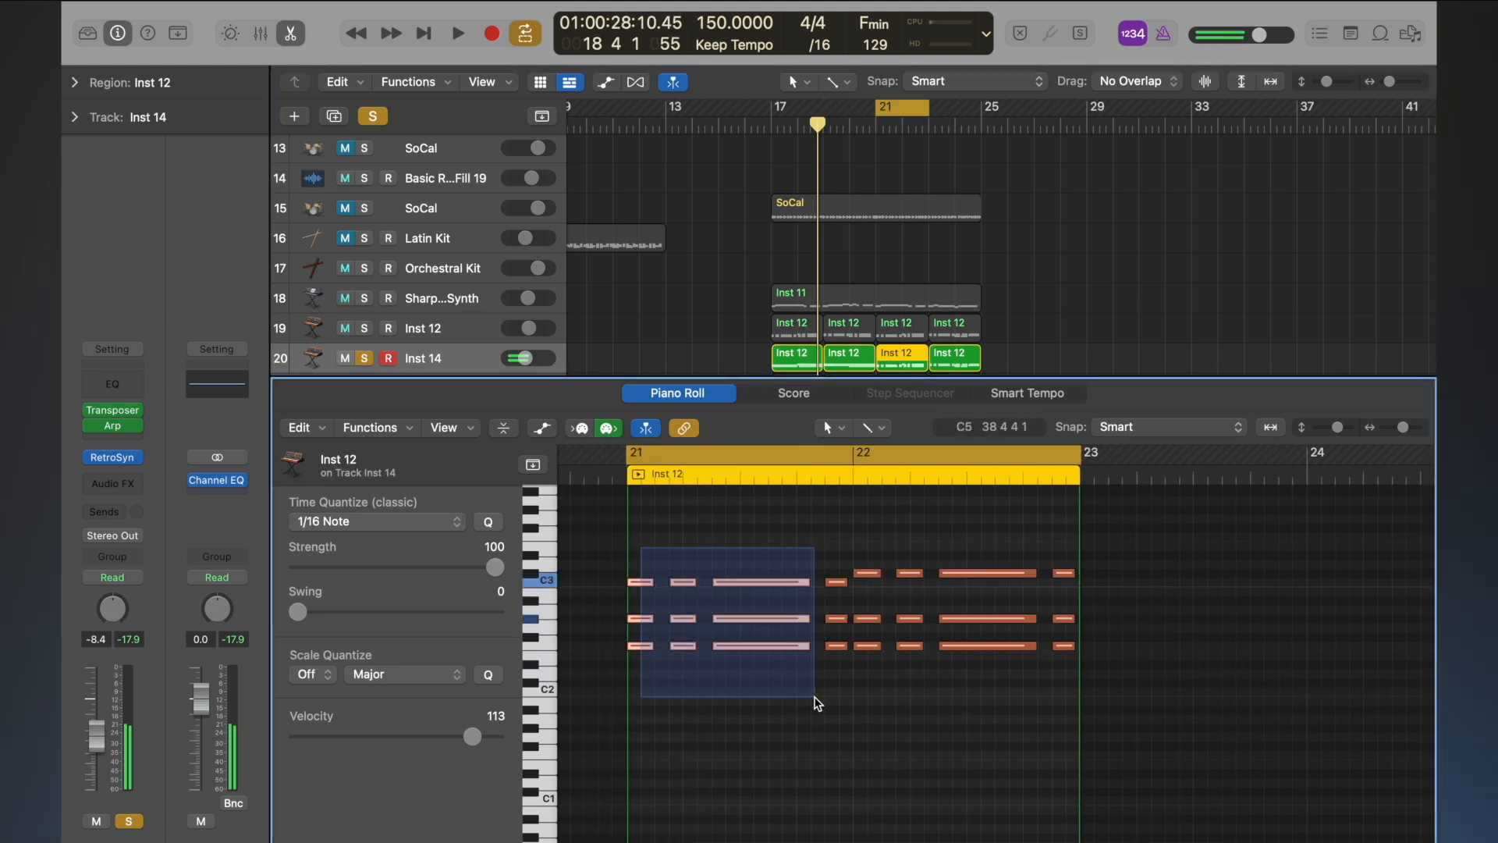
{"action": "left_click_drag", "start_coordinate": [825, 526], "coordinate": [618, 735]}
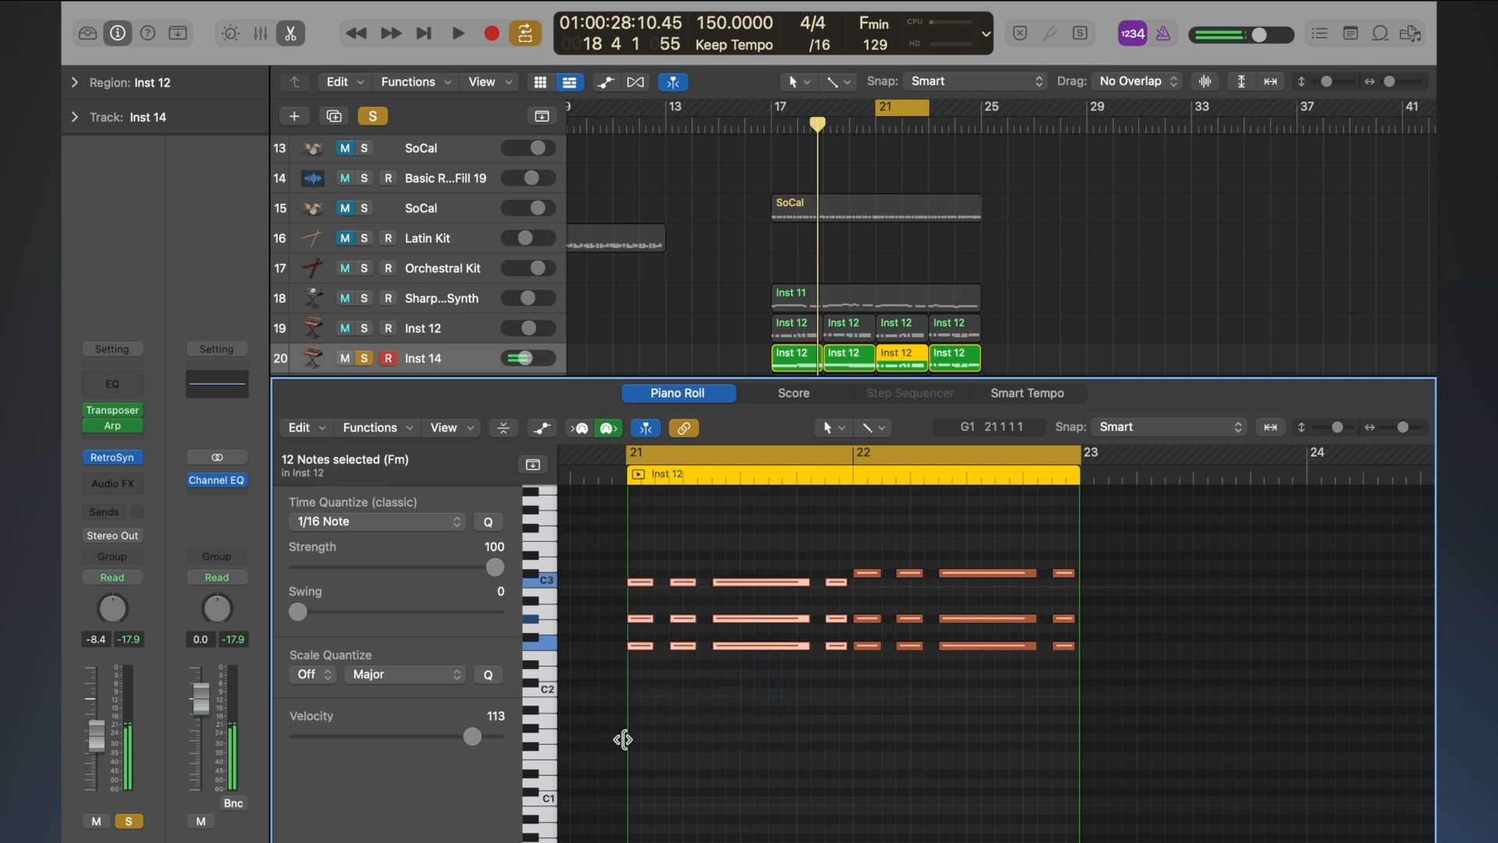
{"action": "key", "text": "super+j"}
{"action": "left_click_drag", "start_coordinate": [844, 646], "coordinate": [852, 648]}
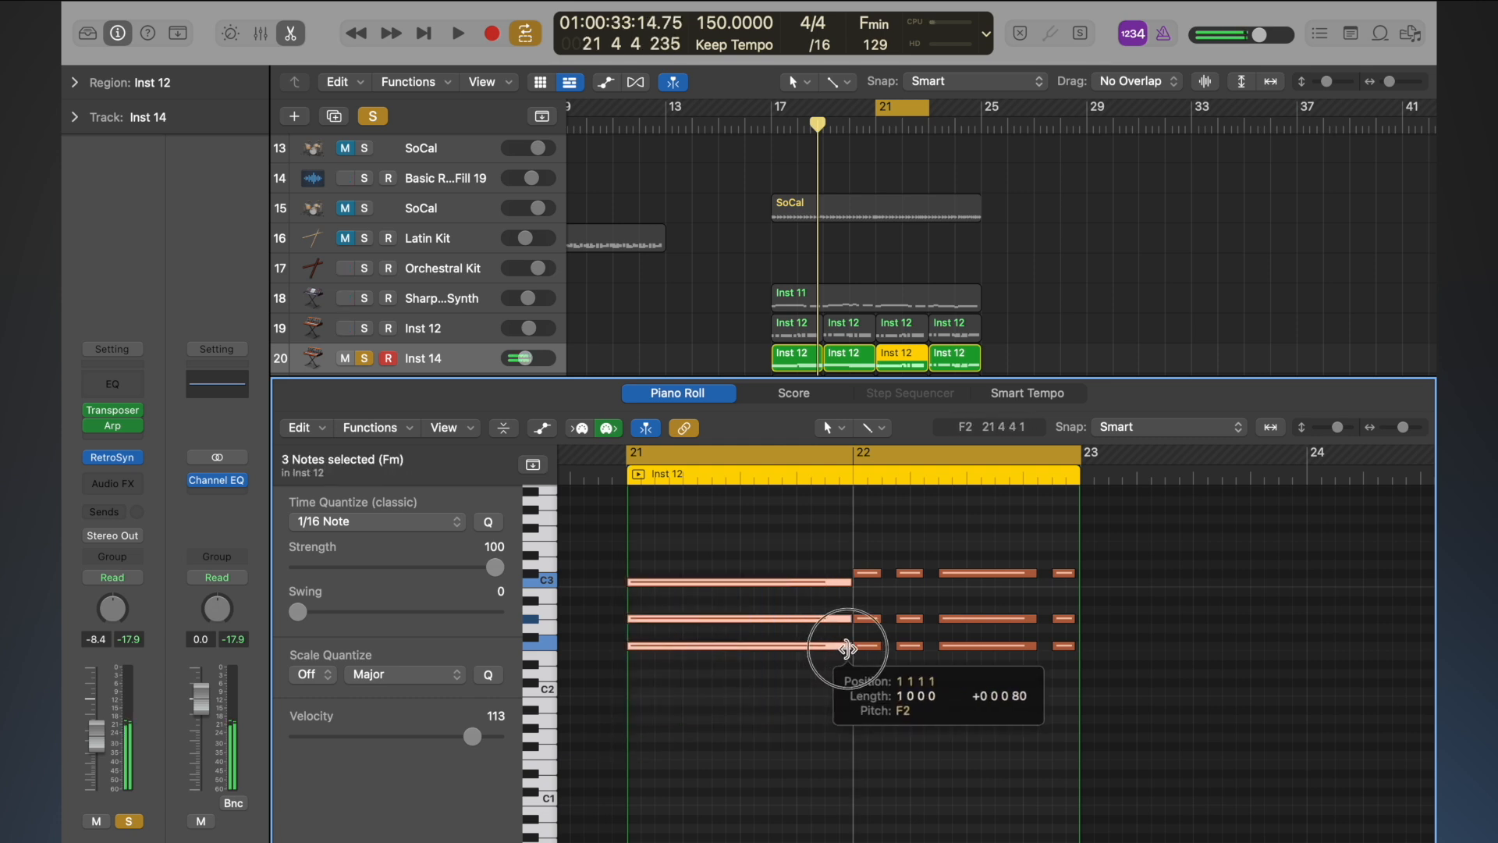
{"action": "left_click_drag", "start_coordinate": [867, 563], "coordinate": [1069, 703]}
{"action": "key", "text": "super+j"}
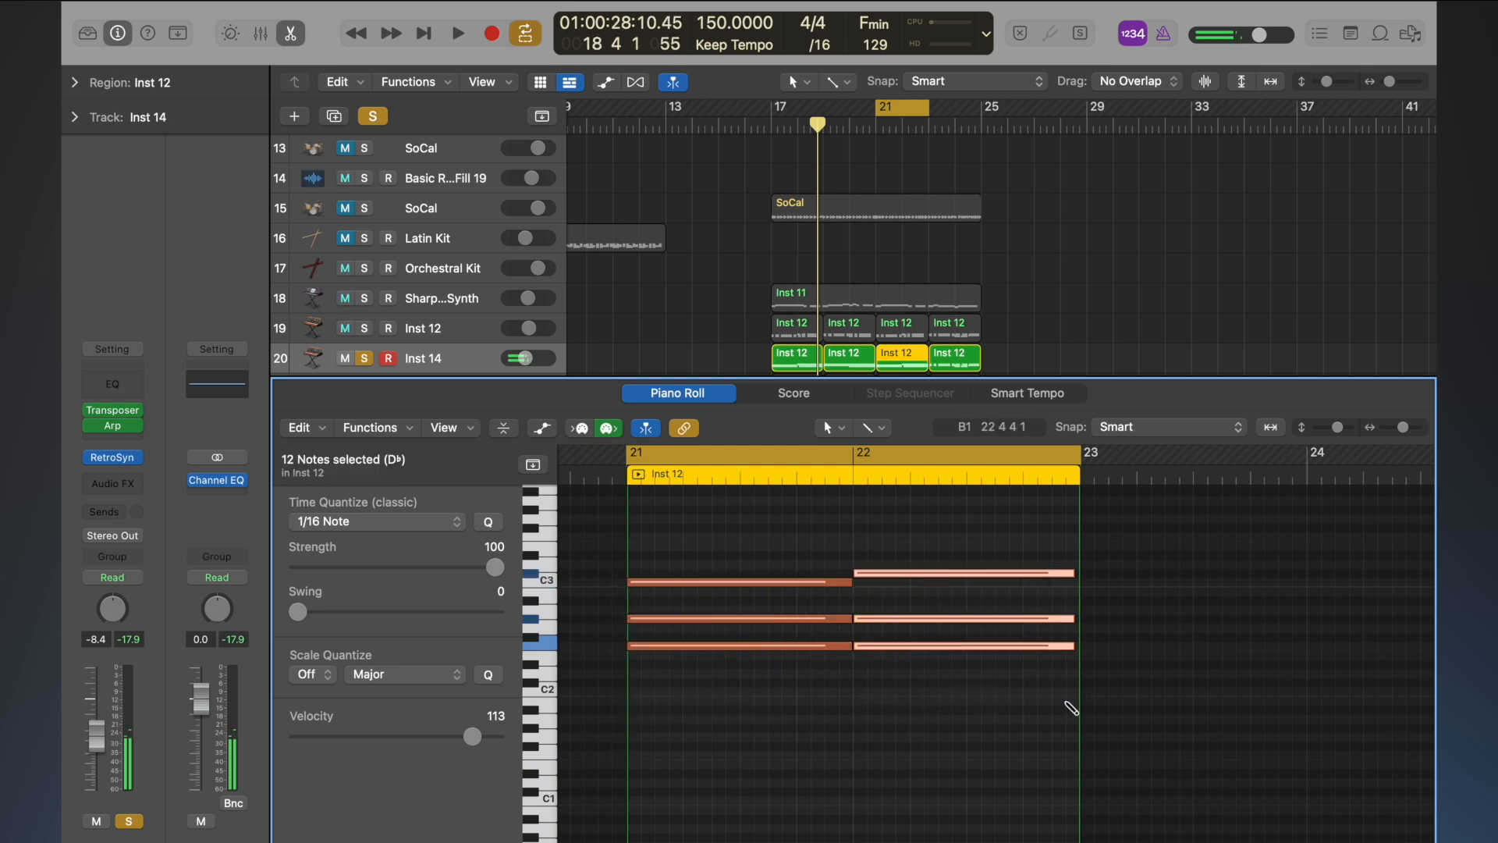
{"action": "left_click_drag", "start_coordinate": [1069, 644], "coordinate": [1071, 641]}
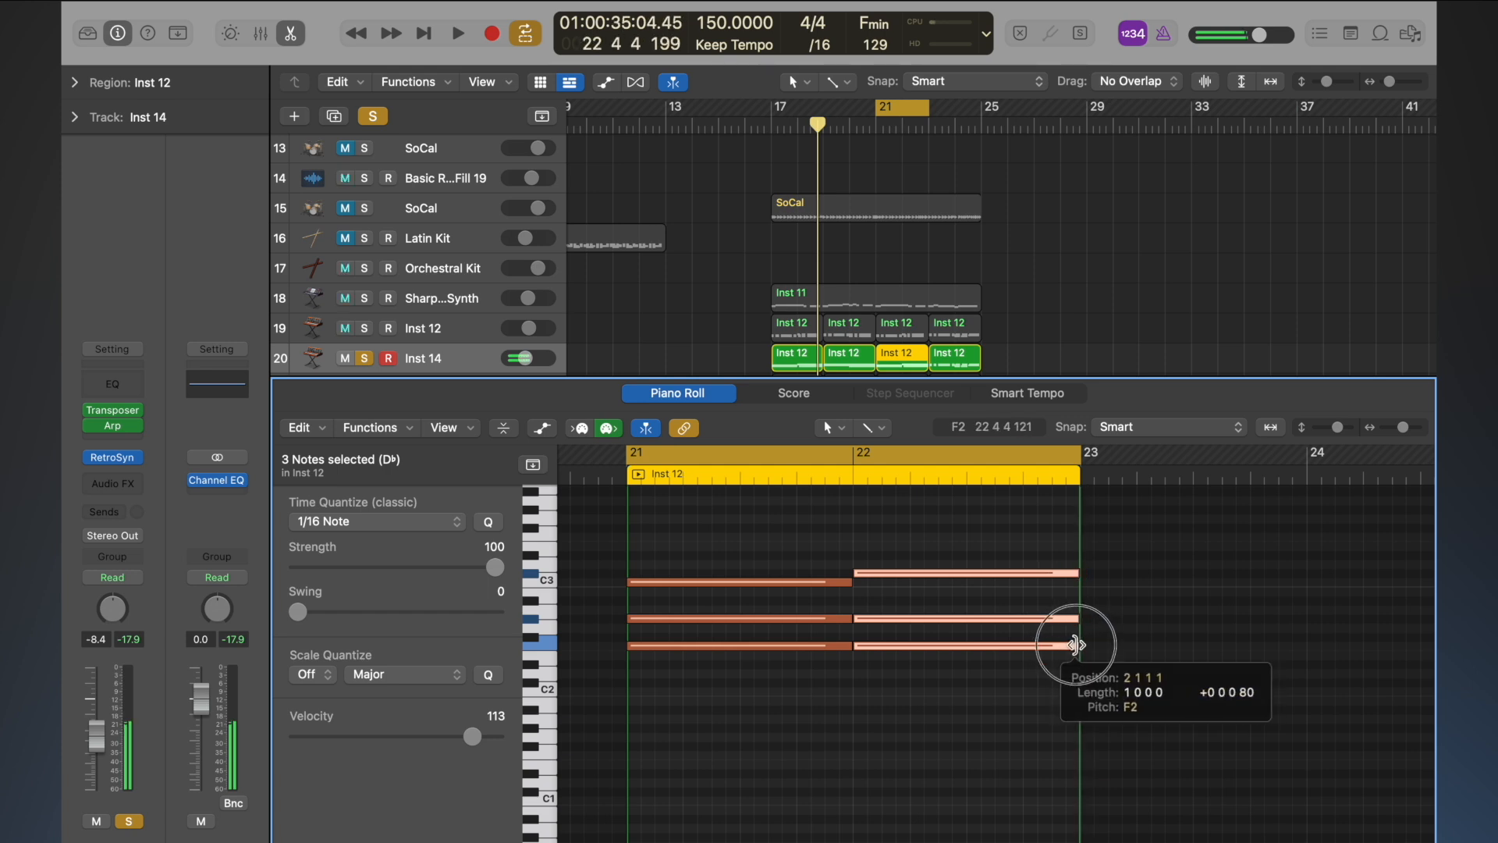
- In the last Inst 14 region, join the bar 23 notes into one sustained chord and extend it to bar 24
{"action": "left_click", "coordinate": [952, 357]}
{"action": "scroll", "coordinate": [1174, 679], "scroll_direction": "right", "scroll_amount": 3}
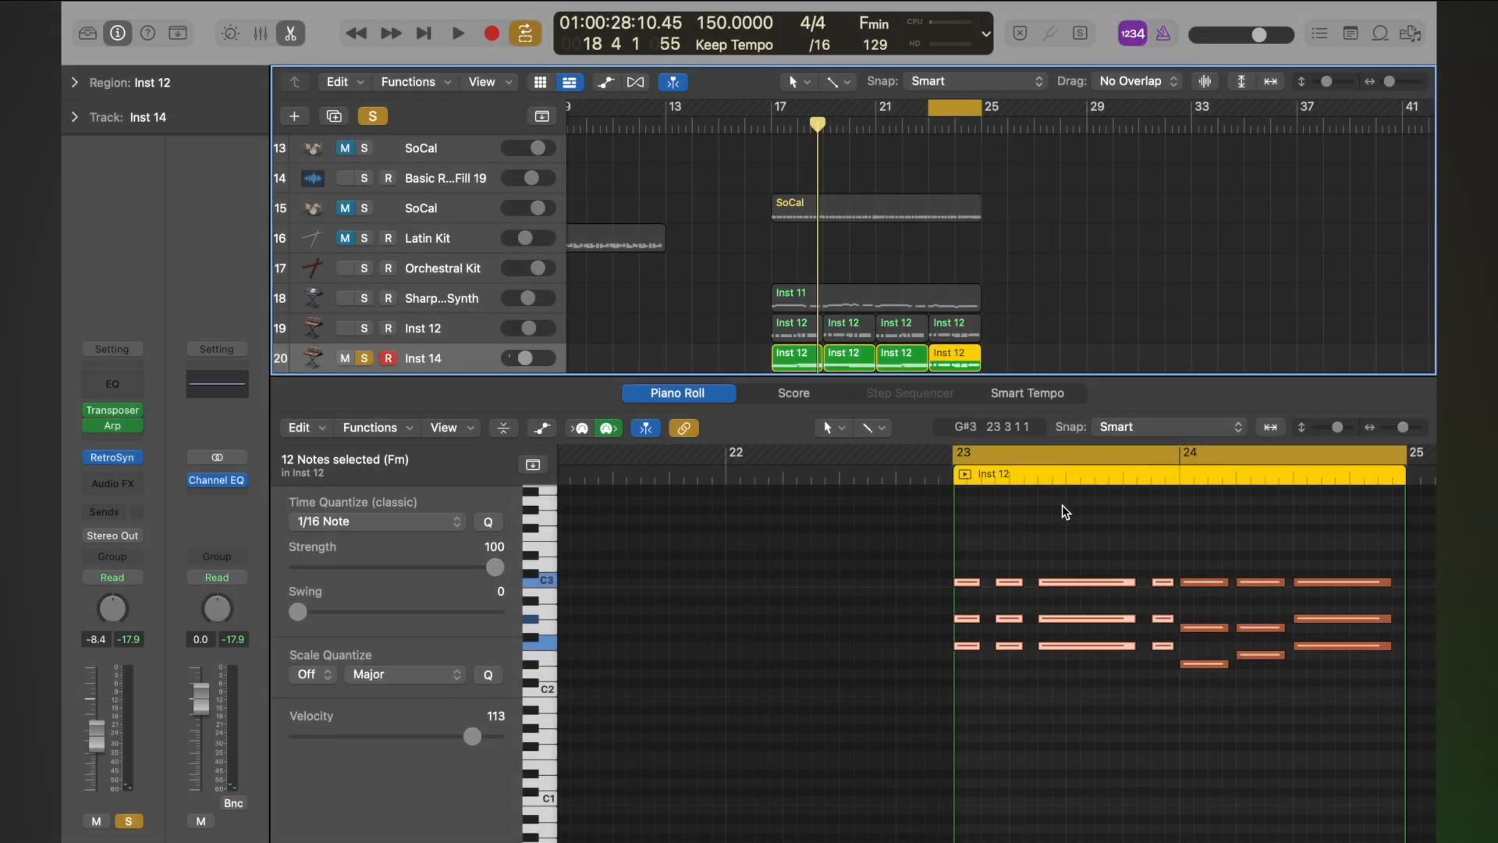
{"action": "left_click", "coordinate": [993, 548]}
{"action": "left_click_drag", "start_coordinate": [963, 551], "coordinate": [1148, 729]}
{"action": "left_click_drag", "start_coordinate": [1155, 555], "coordinate": [975, 750]}
{"action": "key", "text": "super+j"}
{"action": "left_click_drag", "start_coordinate": [1169, 649], "coordinate": [1180, 657]}
- Lengthen bar 24's first chord to meet the second, and join the two upper notes of both chords
{"action": "left_click_drag", "start_coordinate": [1197, 542], "coordinate": [1239, 705]}
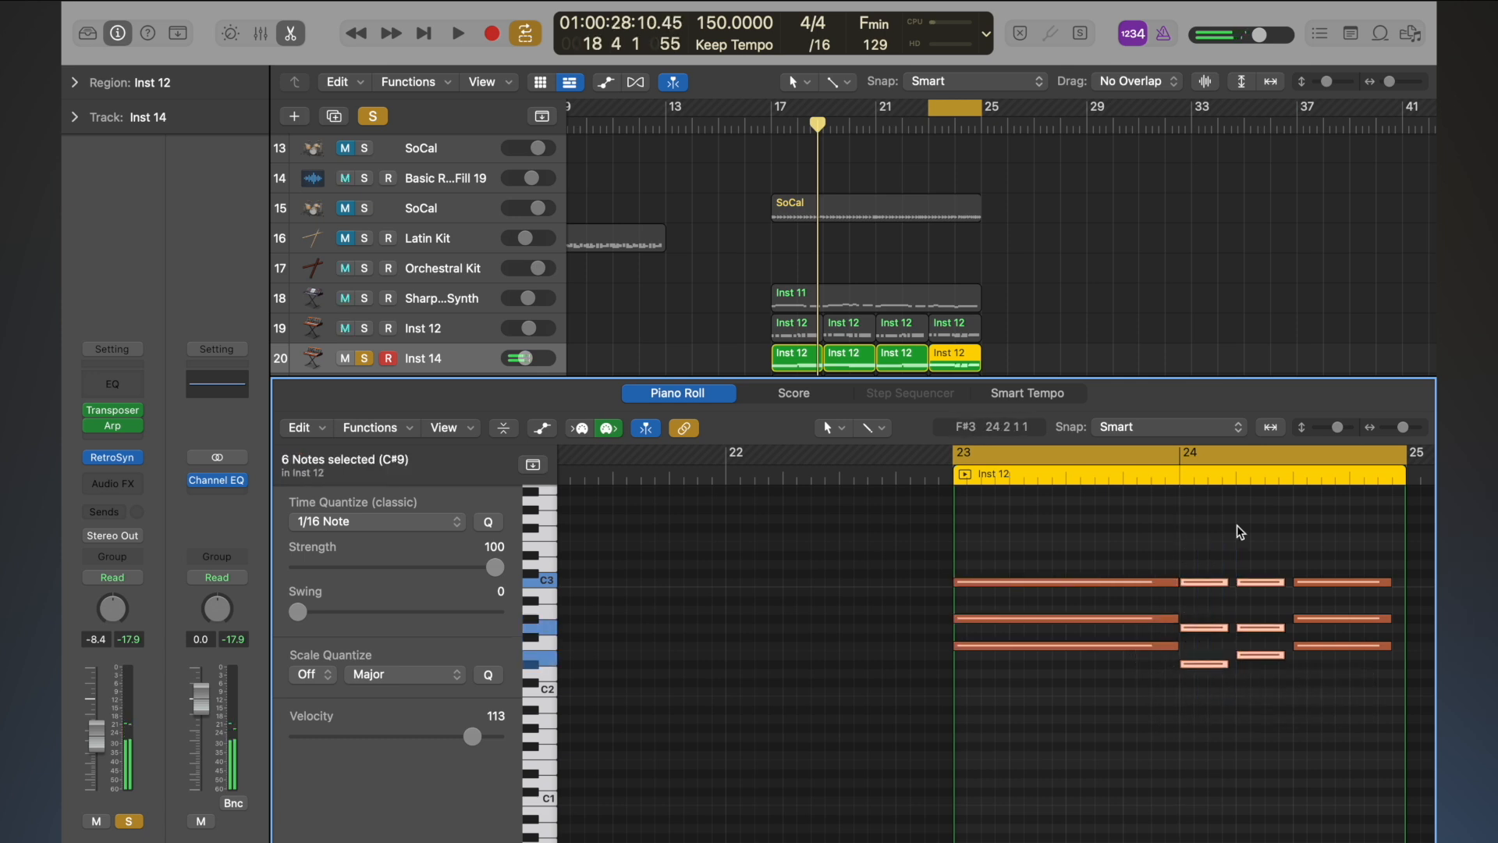
{"action": "left_click_drag", "start_coordinate": [1209, 561], "coordinate": [1235, 664]}
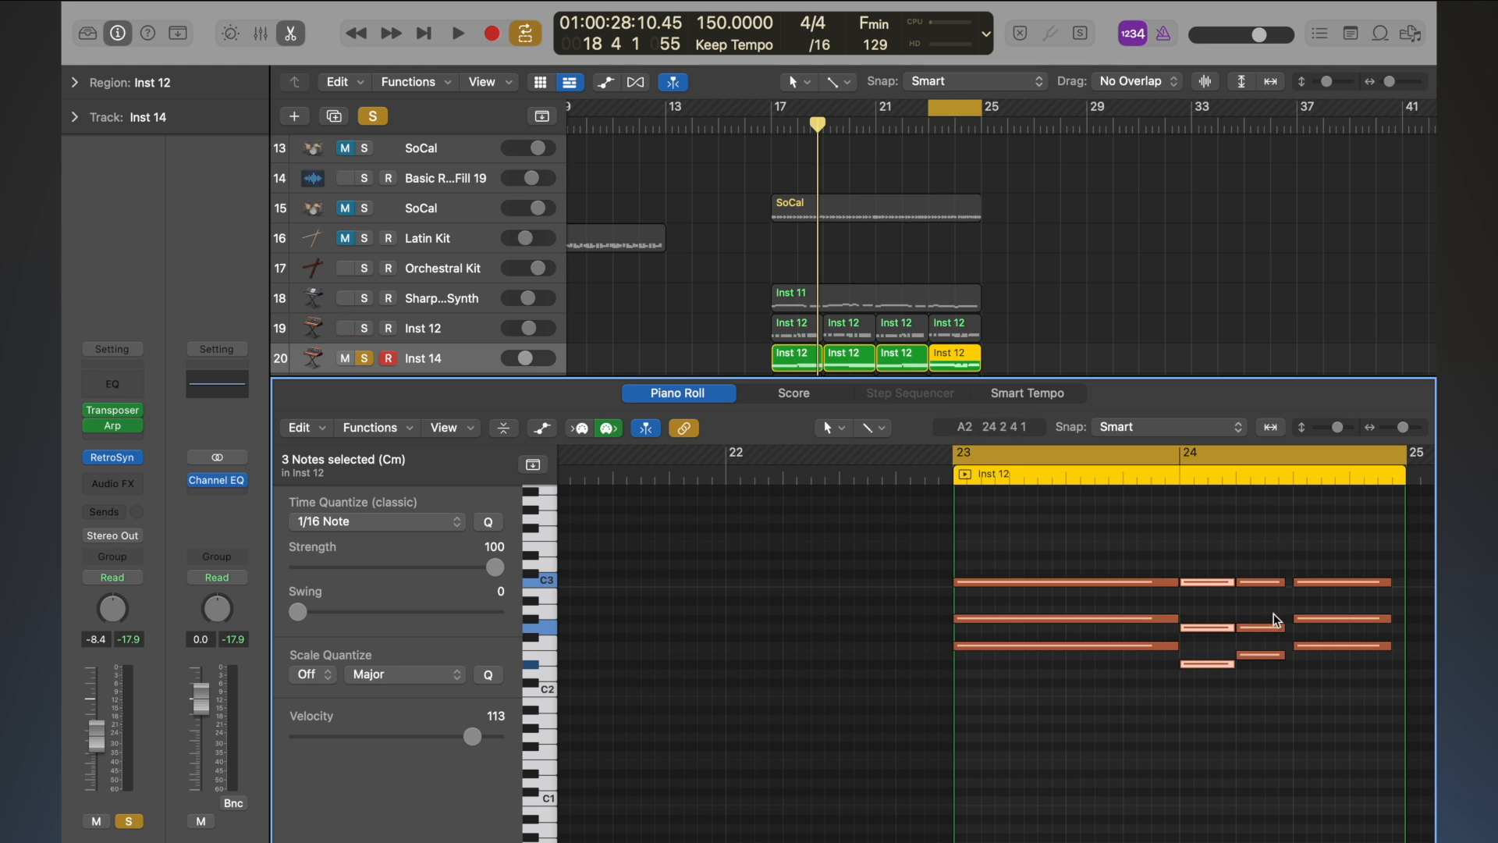
{"action": "left_click_drag", "start_coordinate": [1212, 552], "coordinate": [1286, 626]}
{"action": "key", "text": "super+j"}
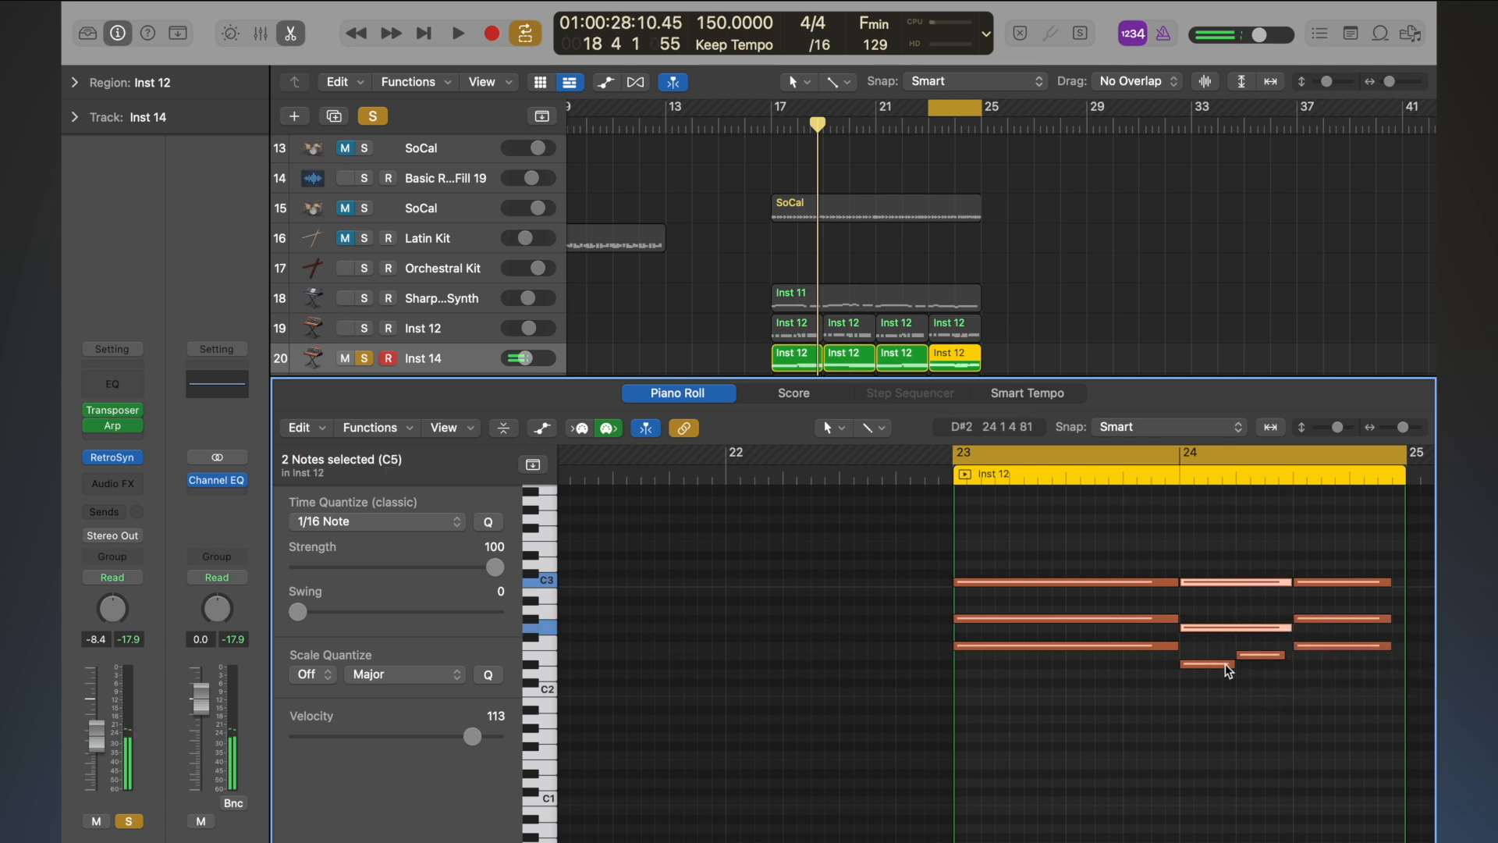
- Lengthen the second low note in bar 24 to meet the final chord, and select that final chord
{"action": "left_click", "coordinate": [1214, 665]}
{"action": "left_click", "coordinate": [1258, 657]}
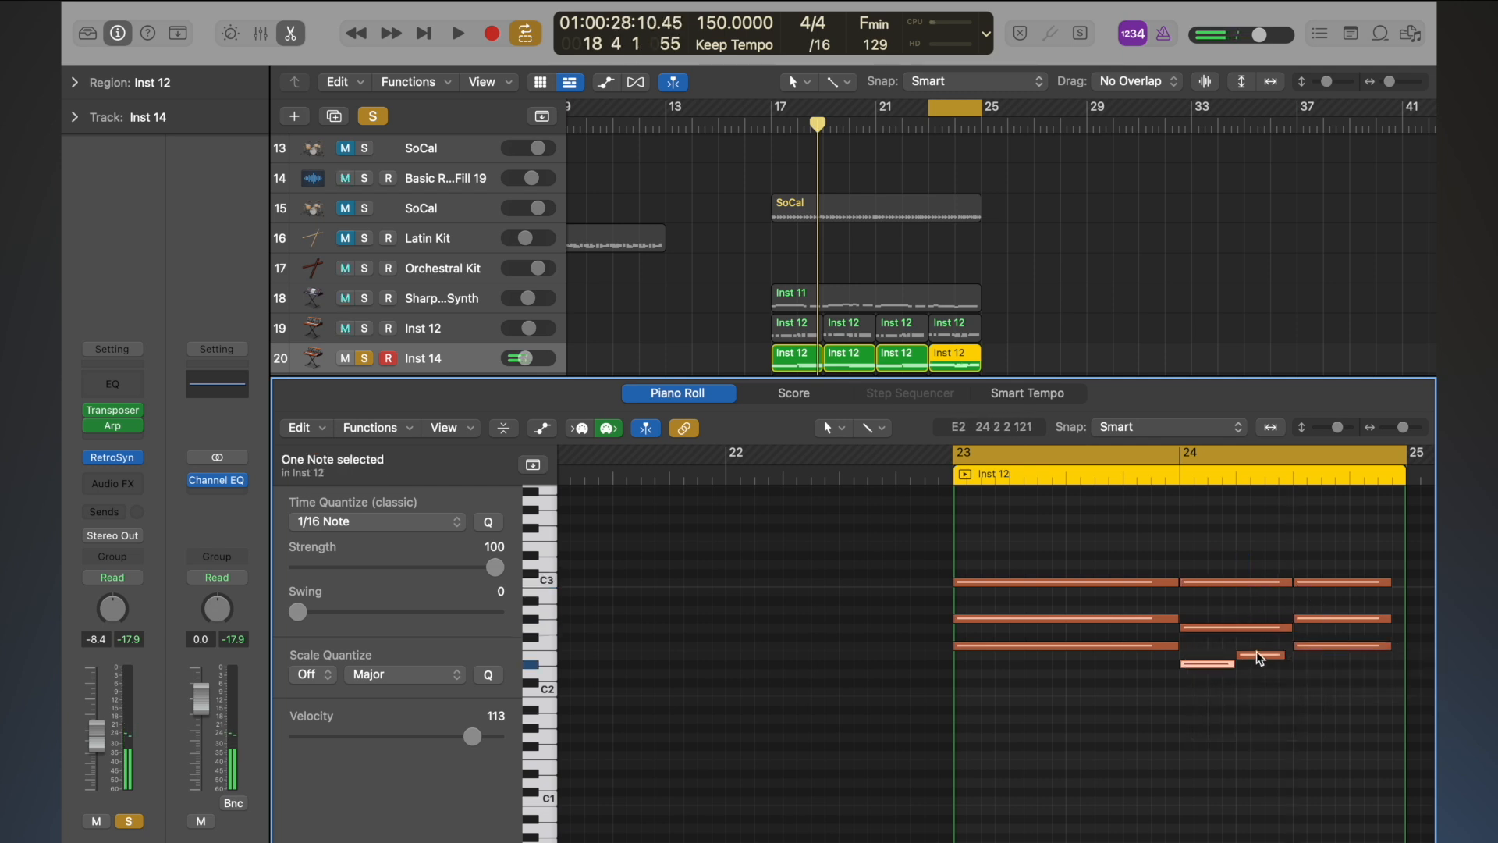
{"action": "left_click", "coordinate": [1258, 657]}
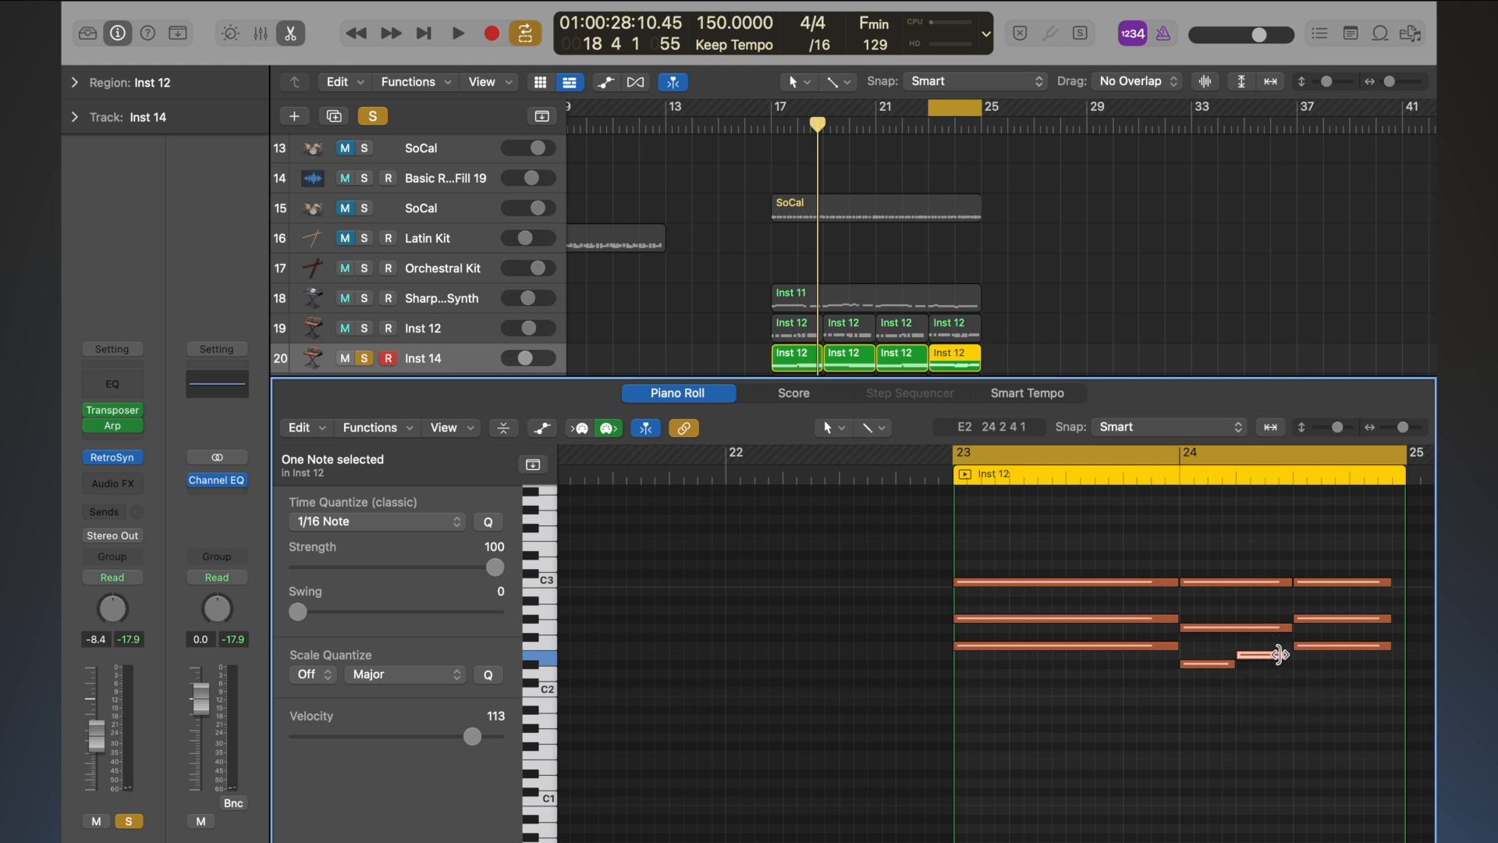
{"action": "left_click_drag", "start_coordinate": [1278, 656], "coordinate": [1288, 657]}
{"action": "left_click", "coordinate": [1319, 648]}
{"action": "left_click_drag", "start_coordinate": [1354, 549], "coordinate": [1304, 655]}
- Close the Piano Roll, select all four Inst 14 regions and play the cycled section from bar 17
{"action": "key", "text": "e"}
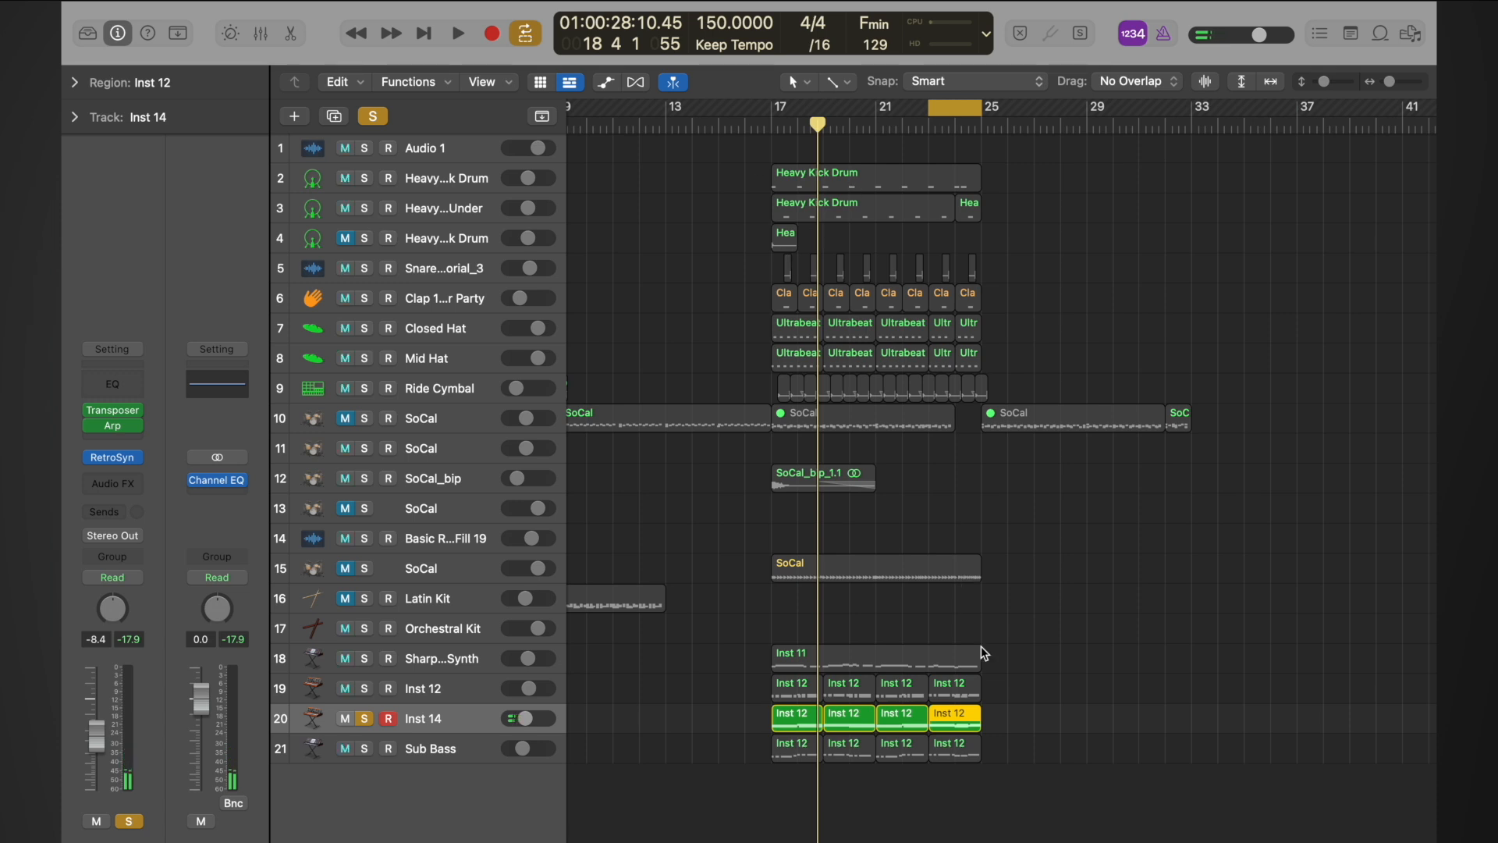
{"action": "left_click_drag", "start_coordinate": [995, 707], "coordinate": [809, 717]}
{"action": "key", "text": "c"}
{"action": "key", "text": "c"}
{"action": "key", "text": "space"}
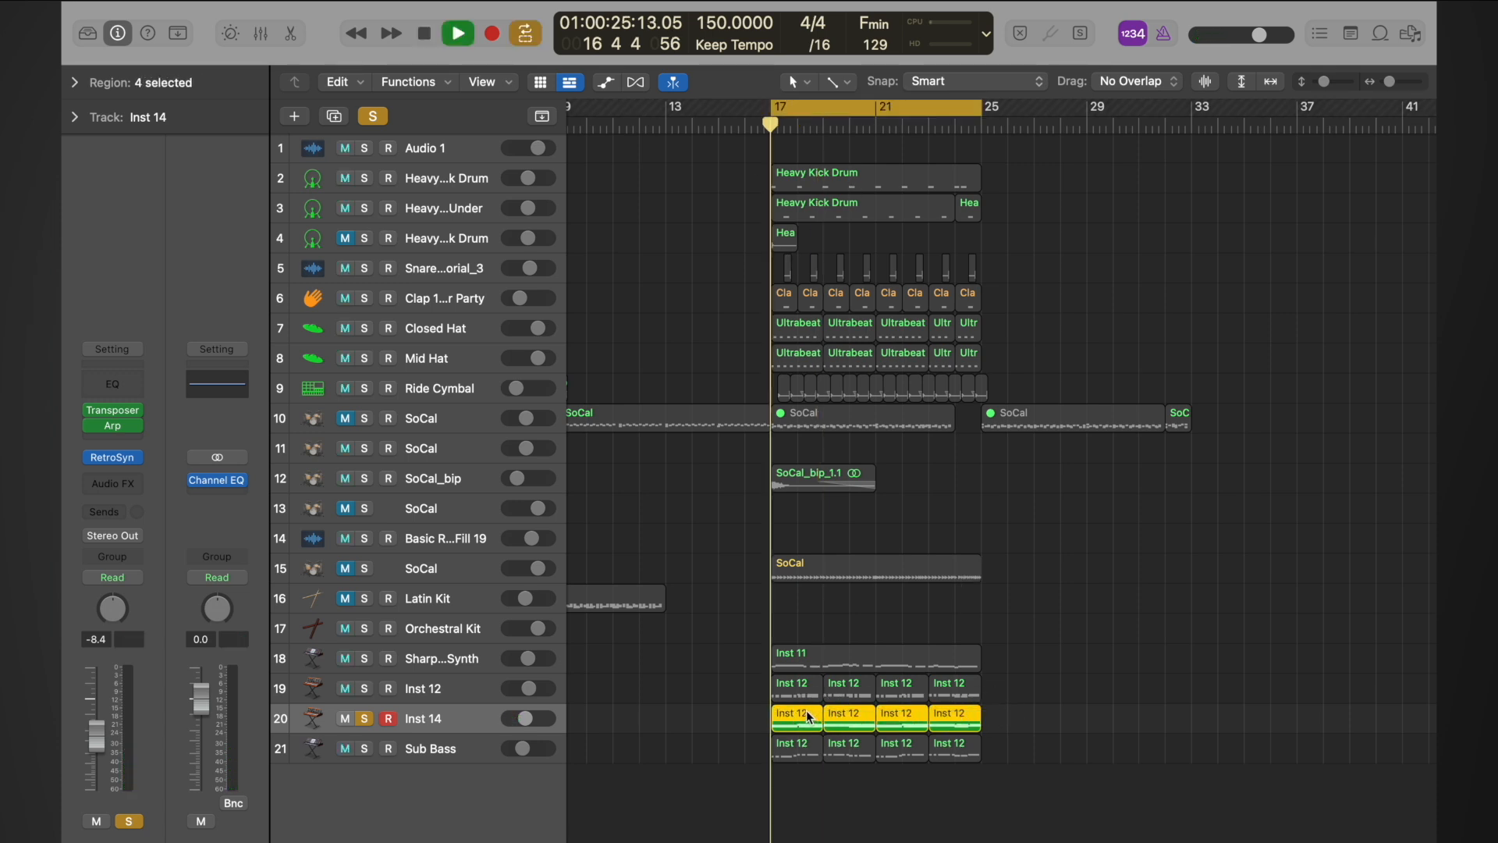
- Open the Arpeggiator on Inst 14 and set its octave range to 2 while the loop plays
{"action": "left_click", "coordinate": [113, 461]}
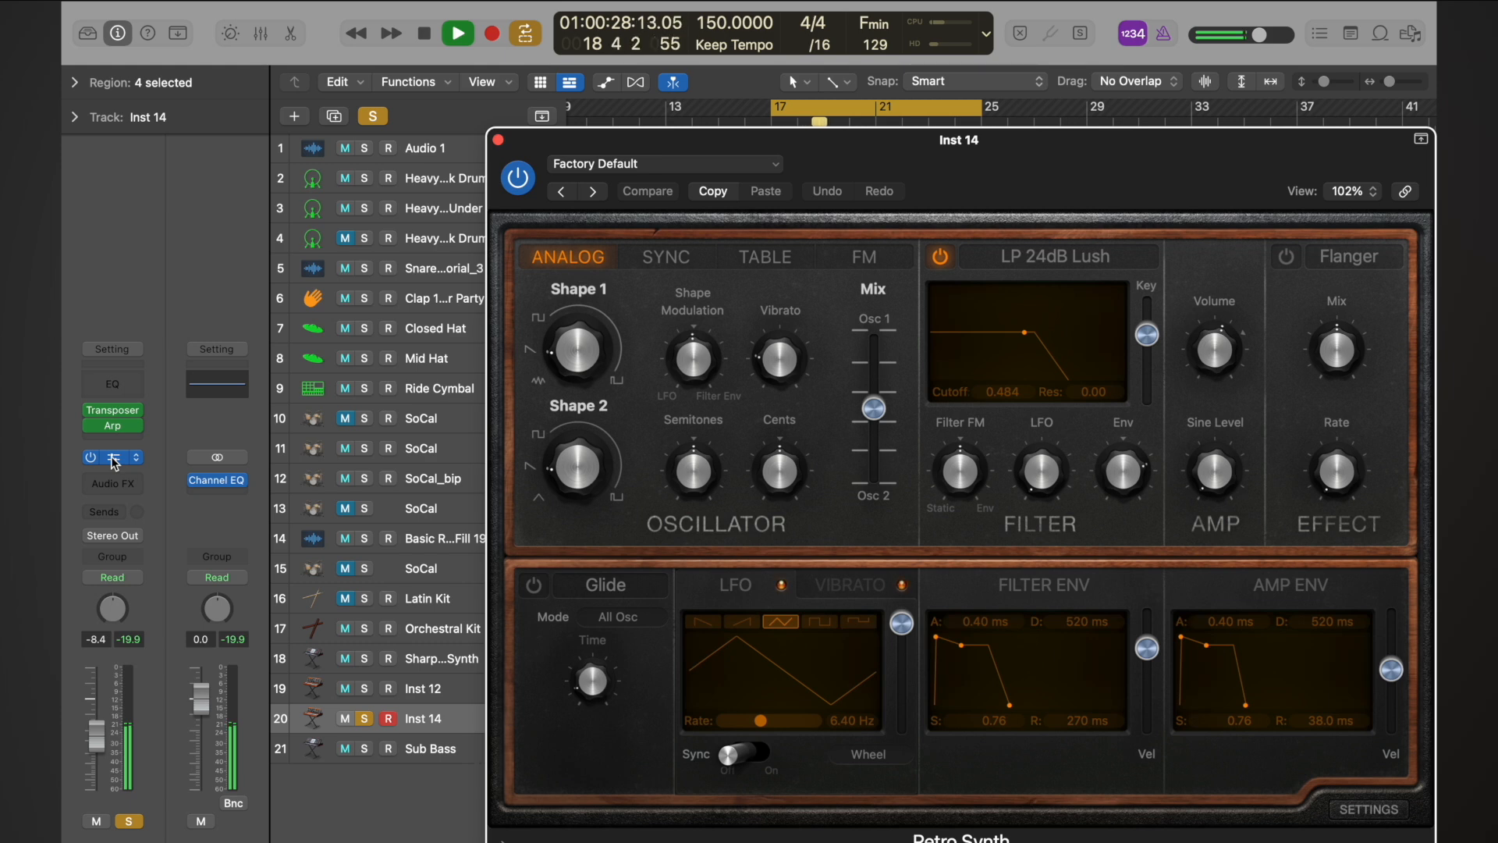
{"action": "left_click", "coordinate": [497, 141]}
{"action": "left_click", "coordinate": [115, 428]}
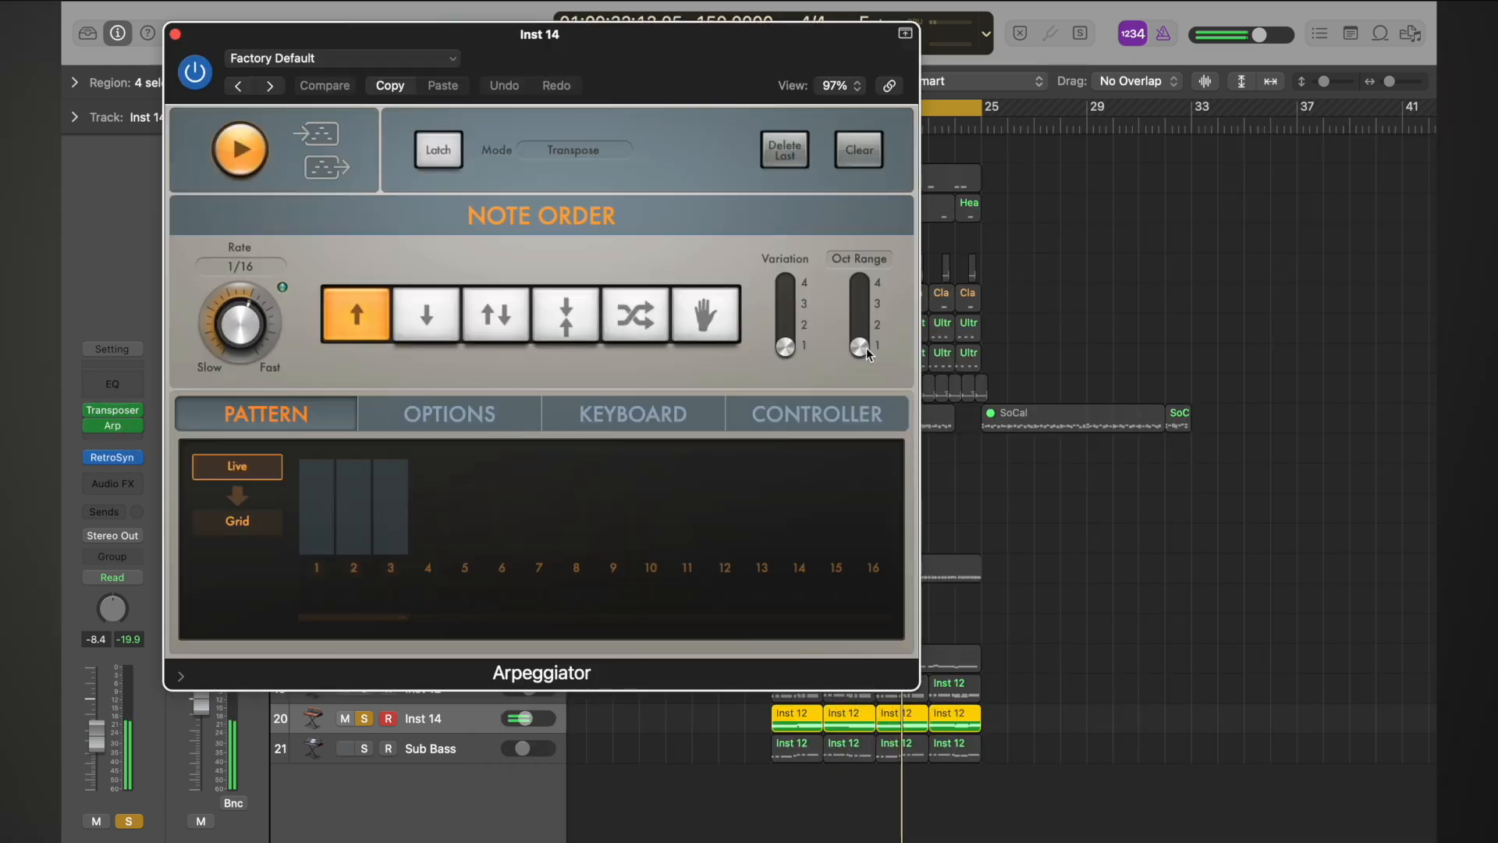
{"action": "left_click_drag", "start_coordinate": [862, 346], "coordinate": [870, 337]}
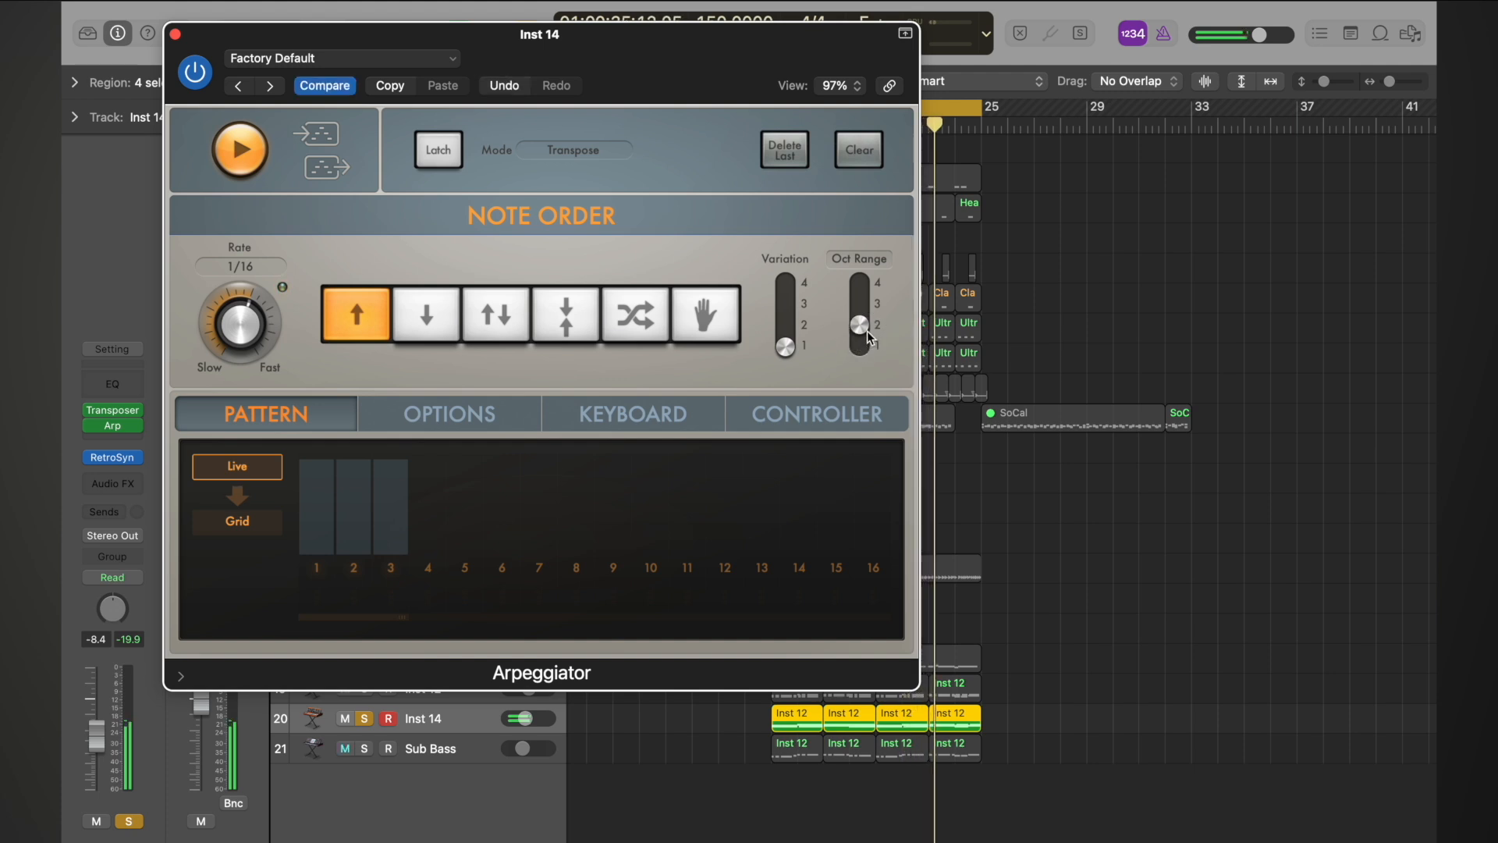
- Audition the Arpeggiator's outside-in and up/down note orders, and settle on the down order
{"action": "left_click", "coordinate": [563, 322]}
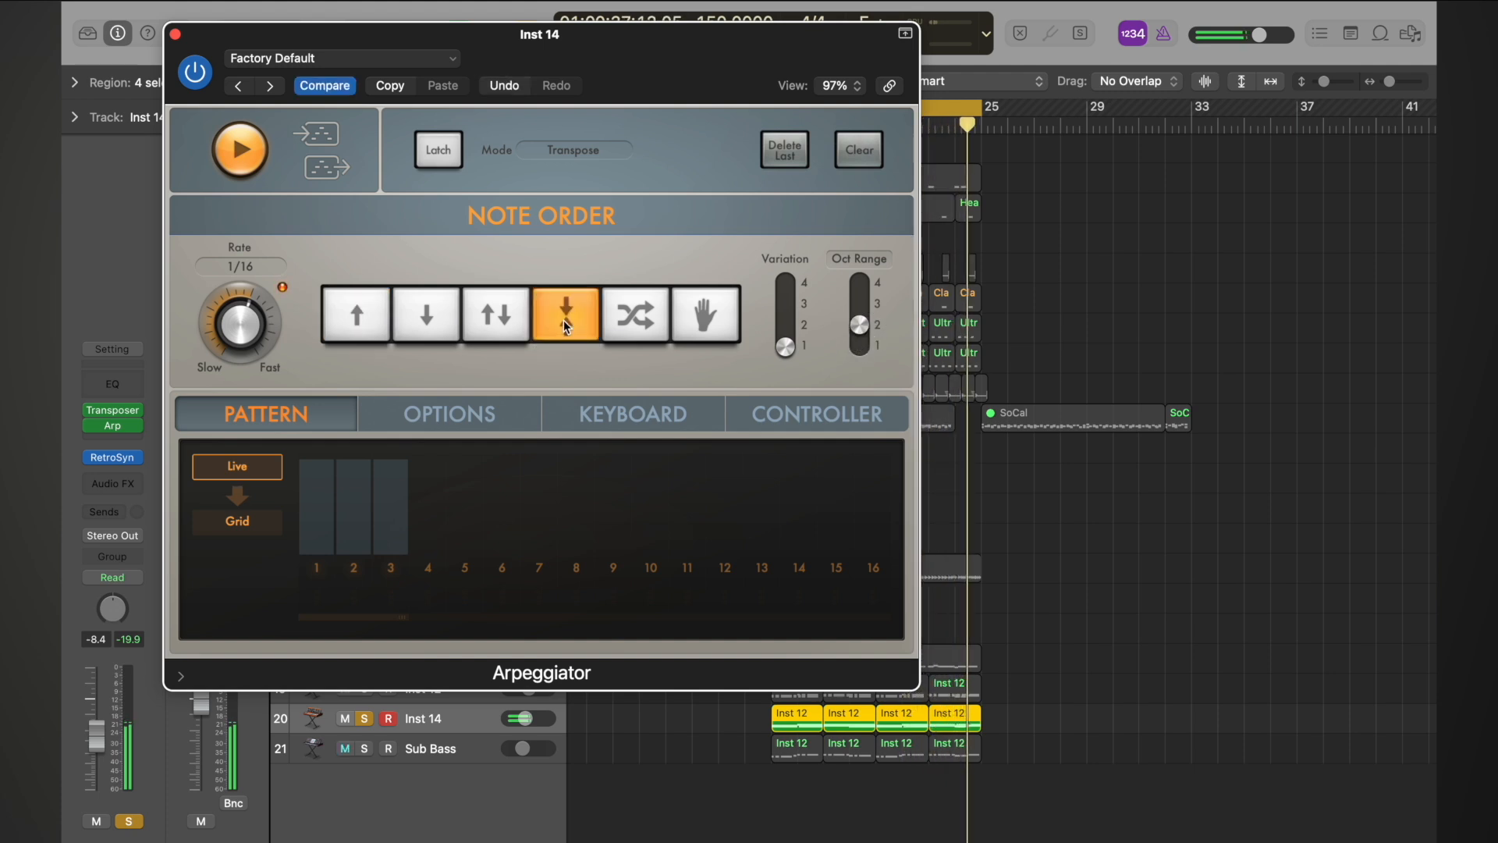
{"action": "left_click", "coordinate": [504, 321]}
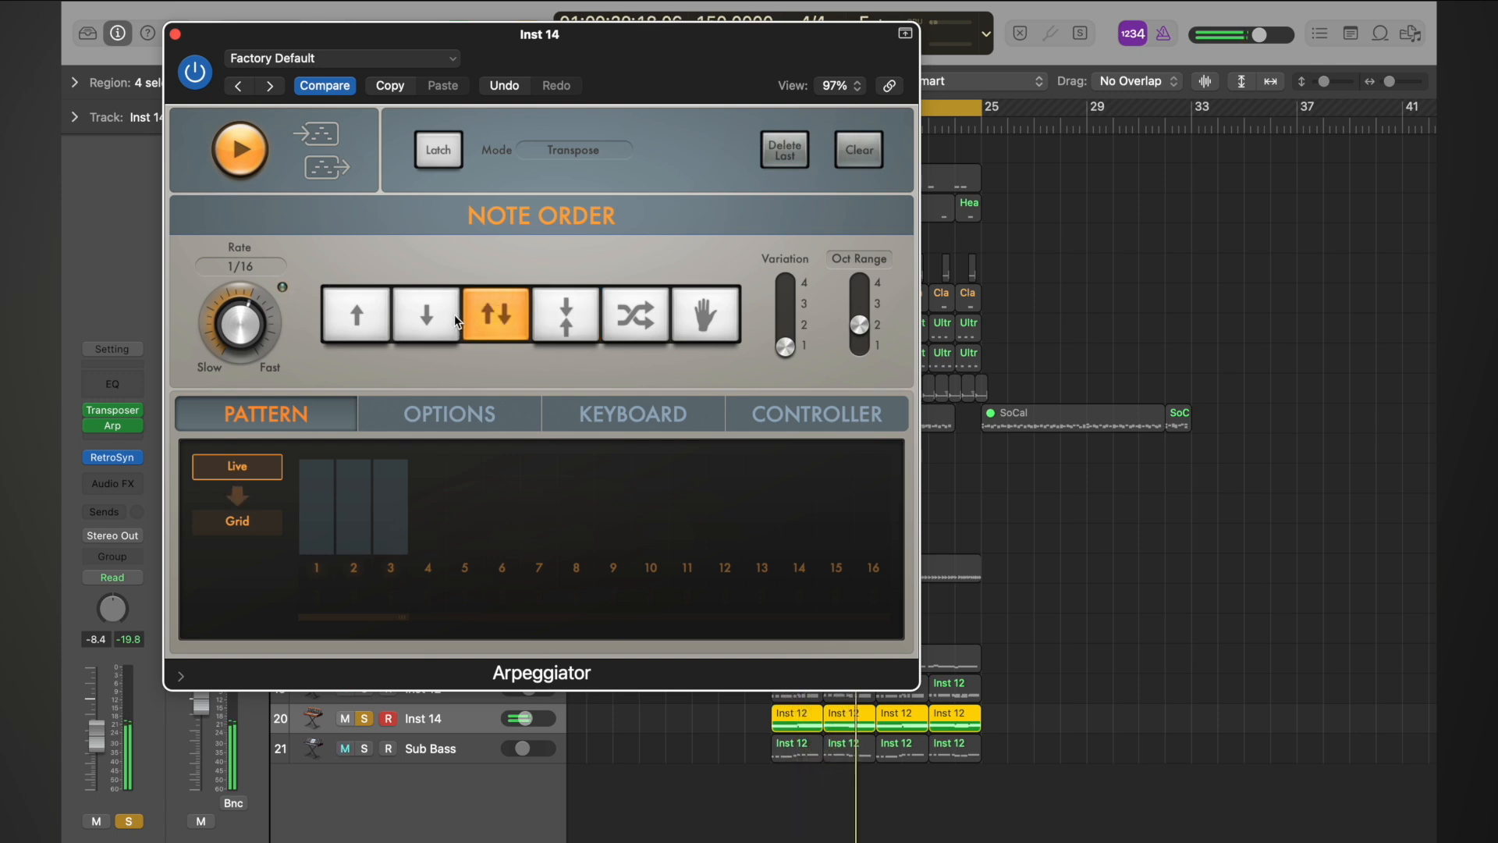
{"action": "left_click", "coordinate": [431, 315]}
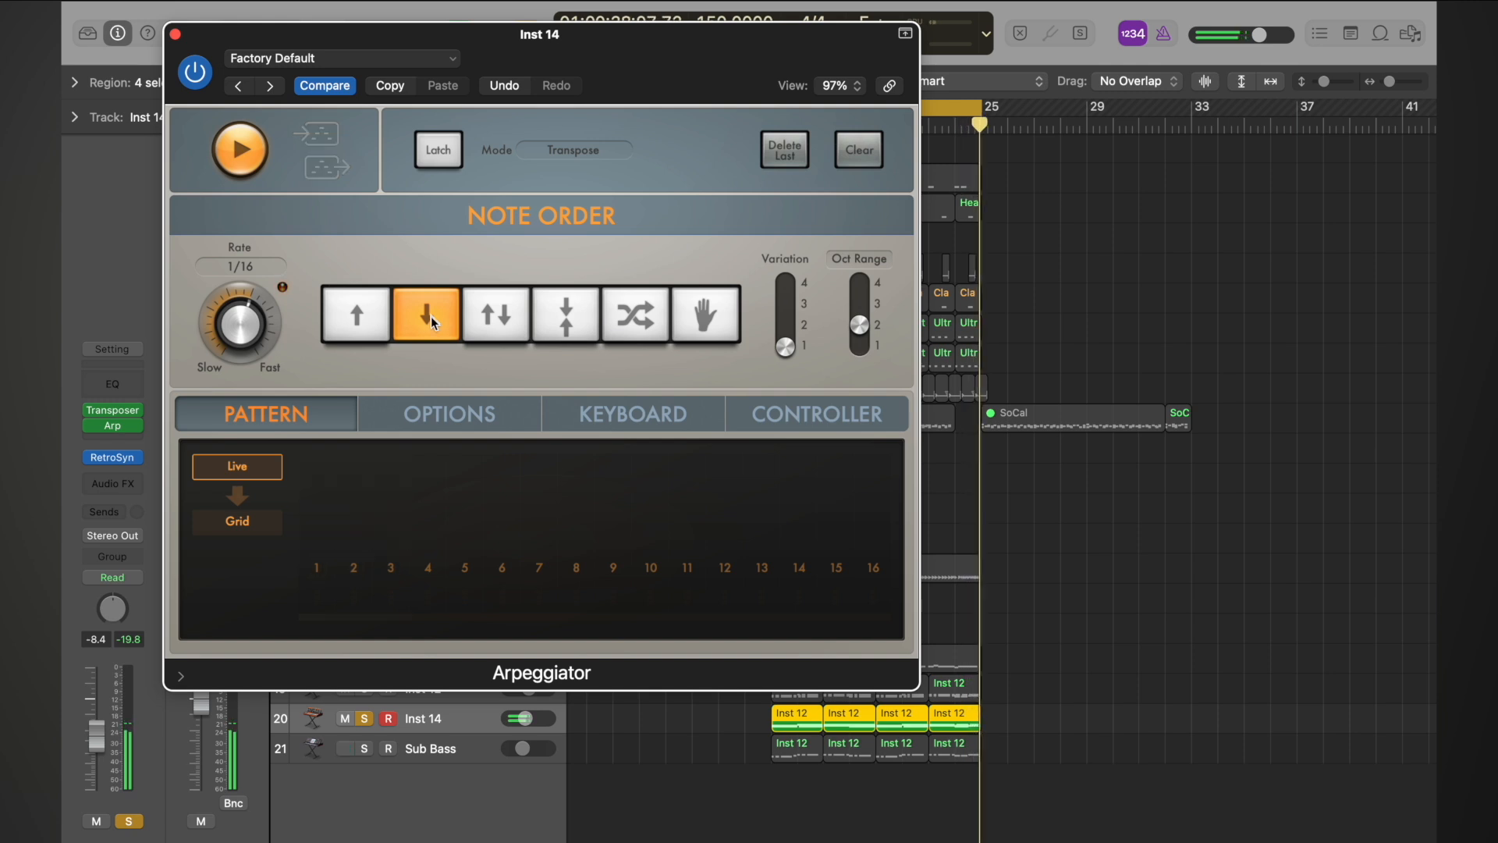
- Lower the Transposer on Inst 14 to 12 semitones and play the loop again
{"action": "left_click", "coordinate": [114, 411]}
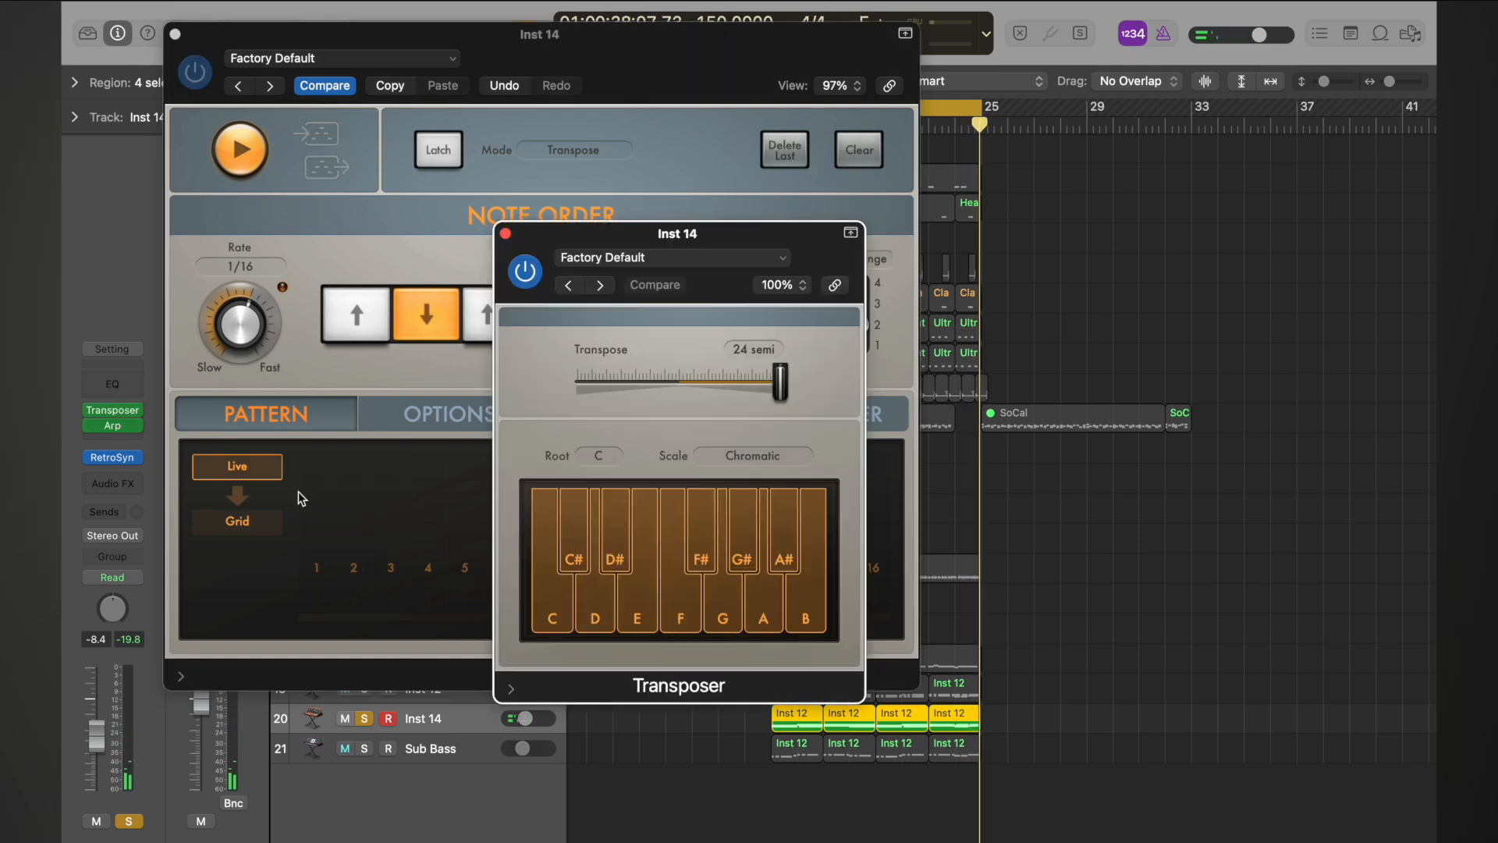
{"action": "left_click_drag", "start_coordinate": [777, 402], "coordinate": [726, 403]}
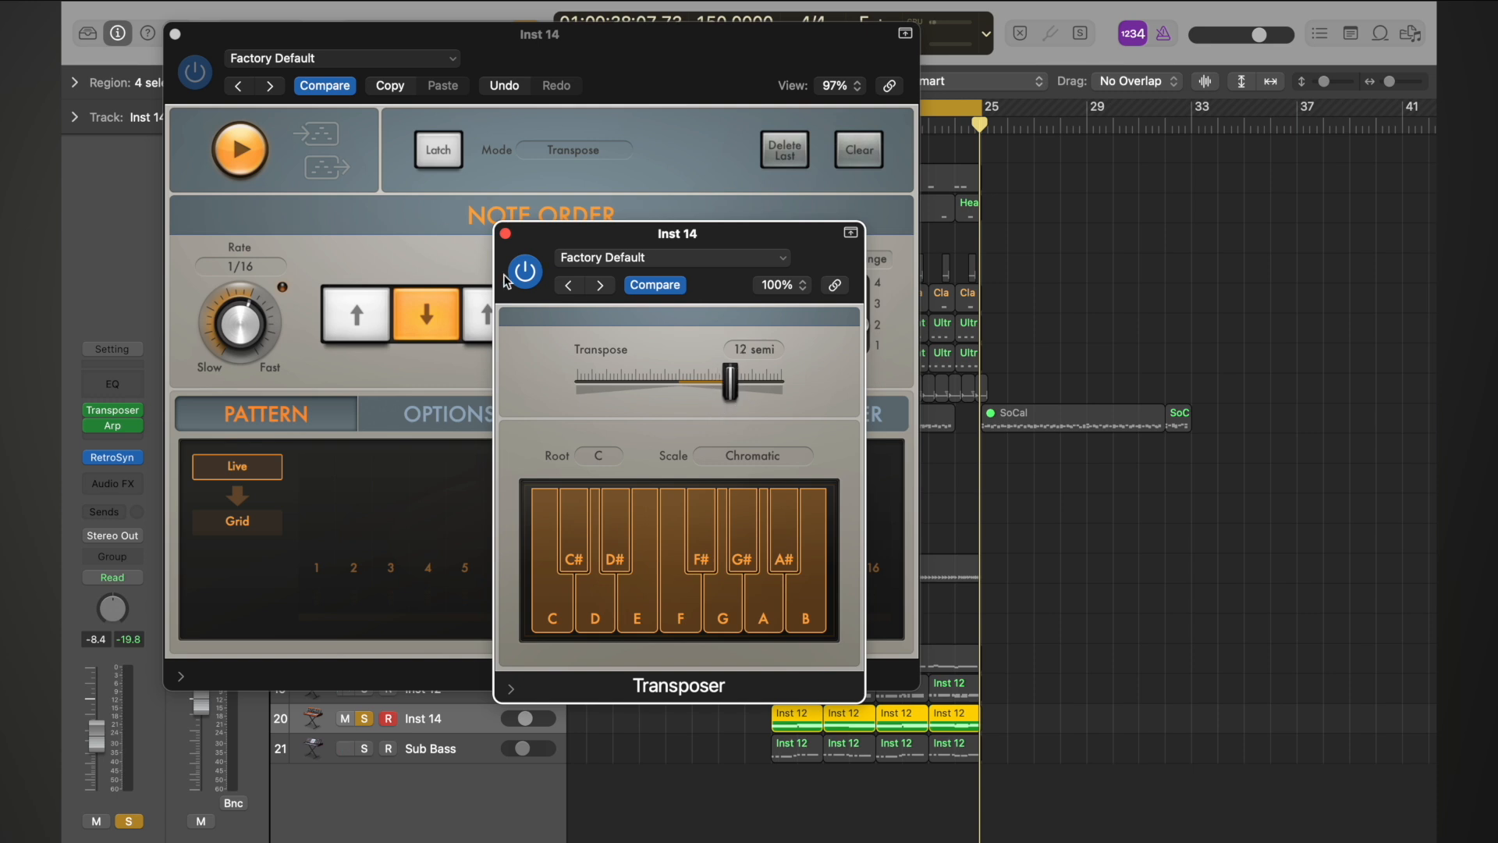
{"action": "key", "text": "space"}
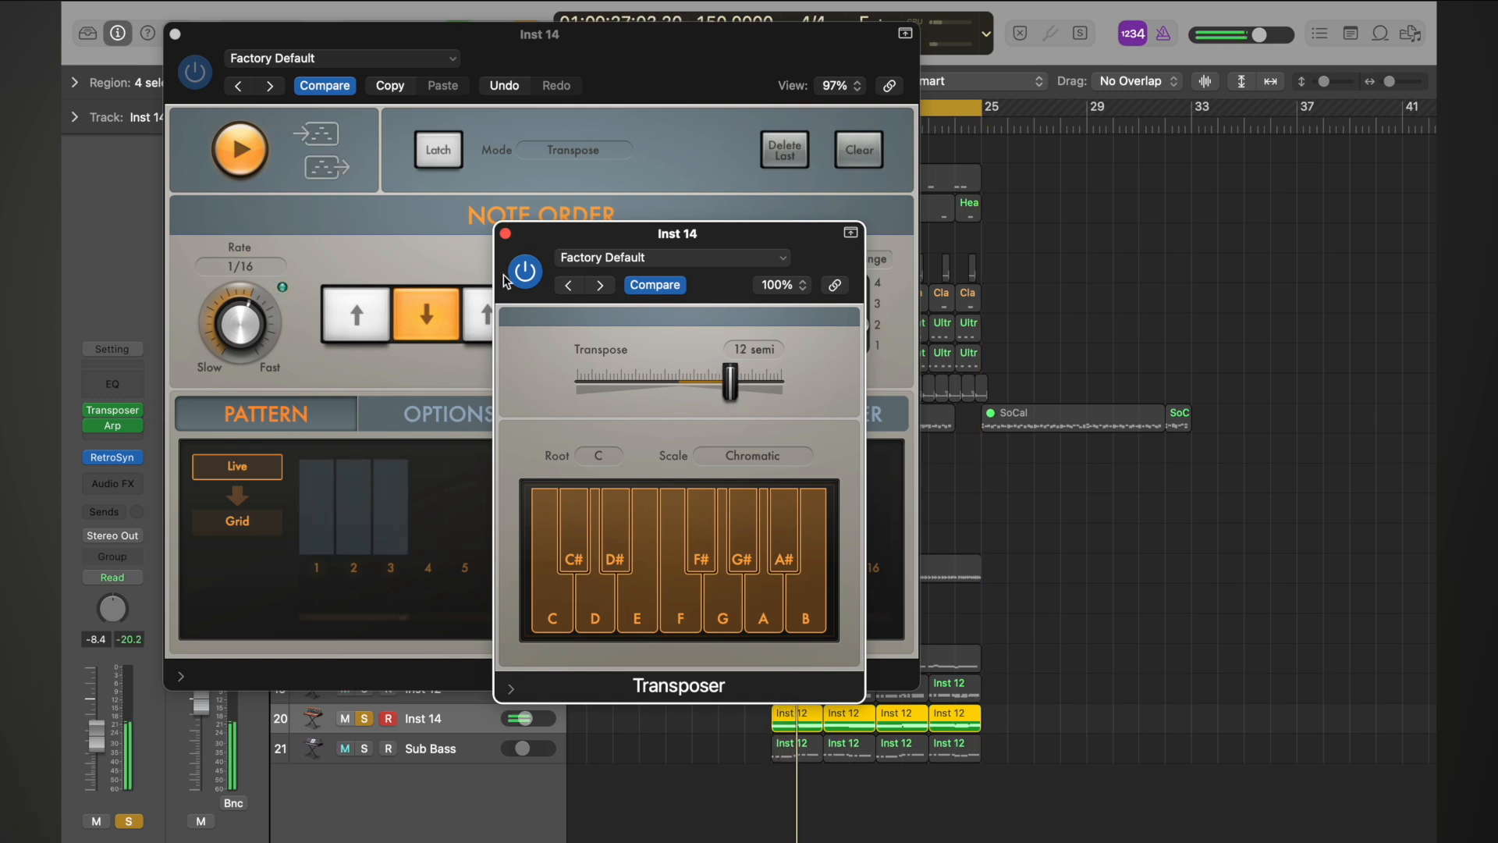
- Raise the Transposer on Inst 14 to 24 semitones, and close the Transposer and Arpeggiator windows
{"action": "left_click_drag", "start_coordinate": [741, 380], "coordinate": [828, 406]}
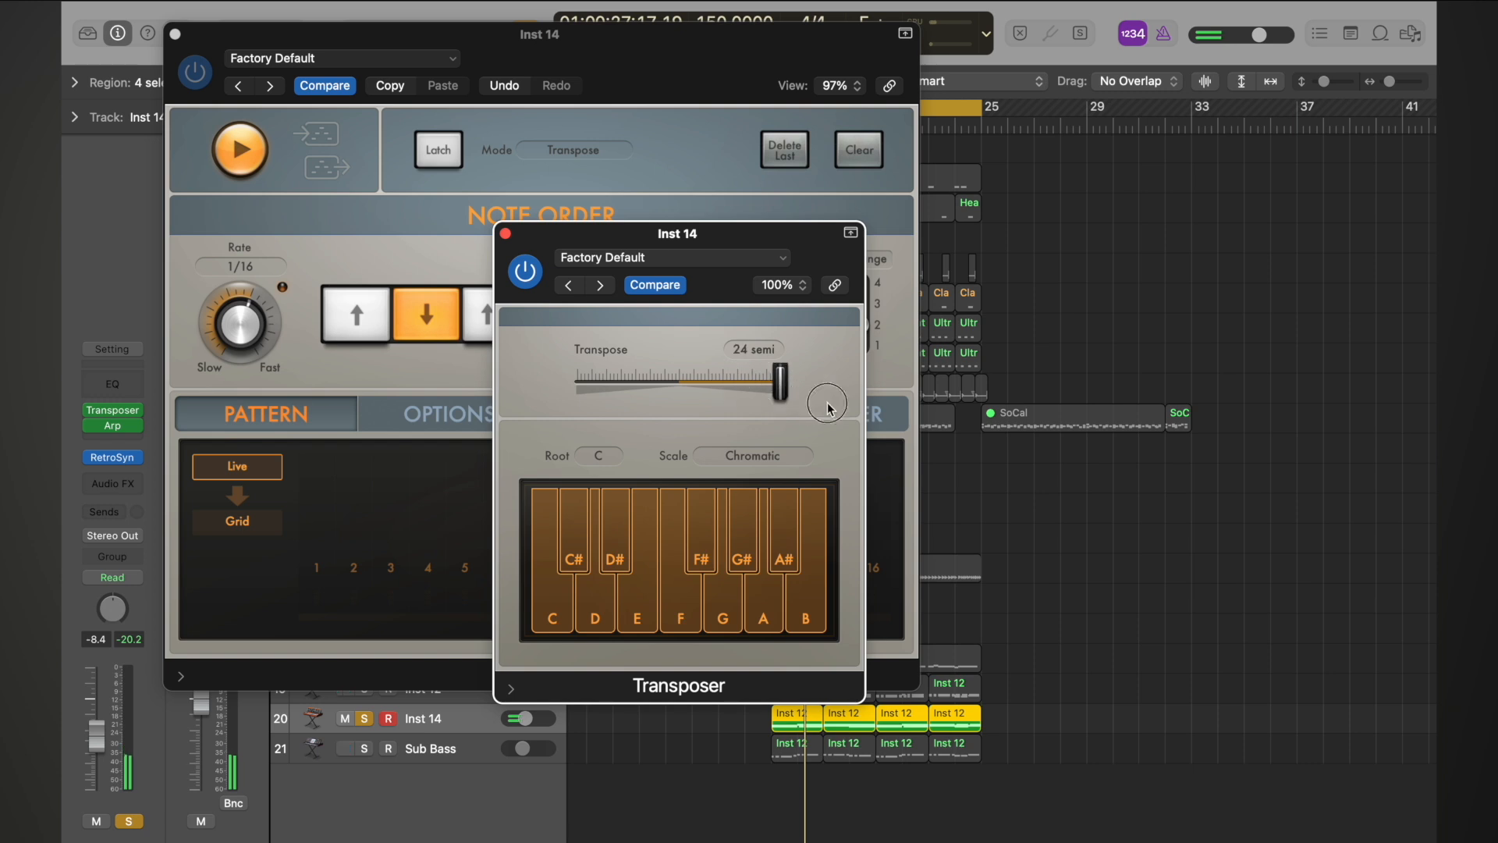
{"action": "left_click", "coordinate": [505, 234]}
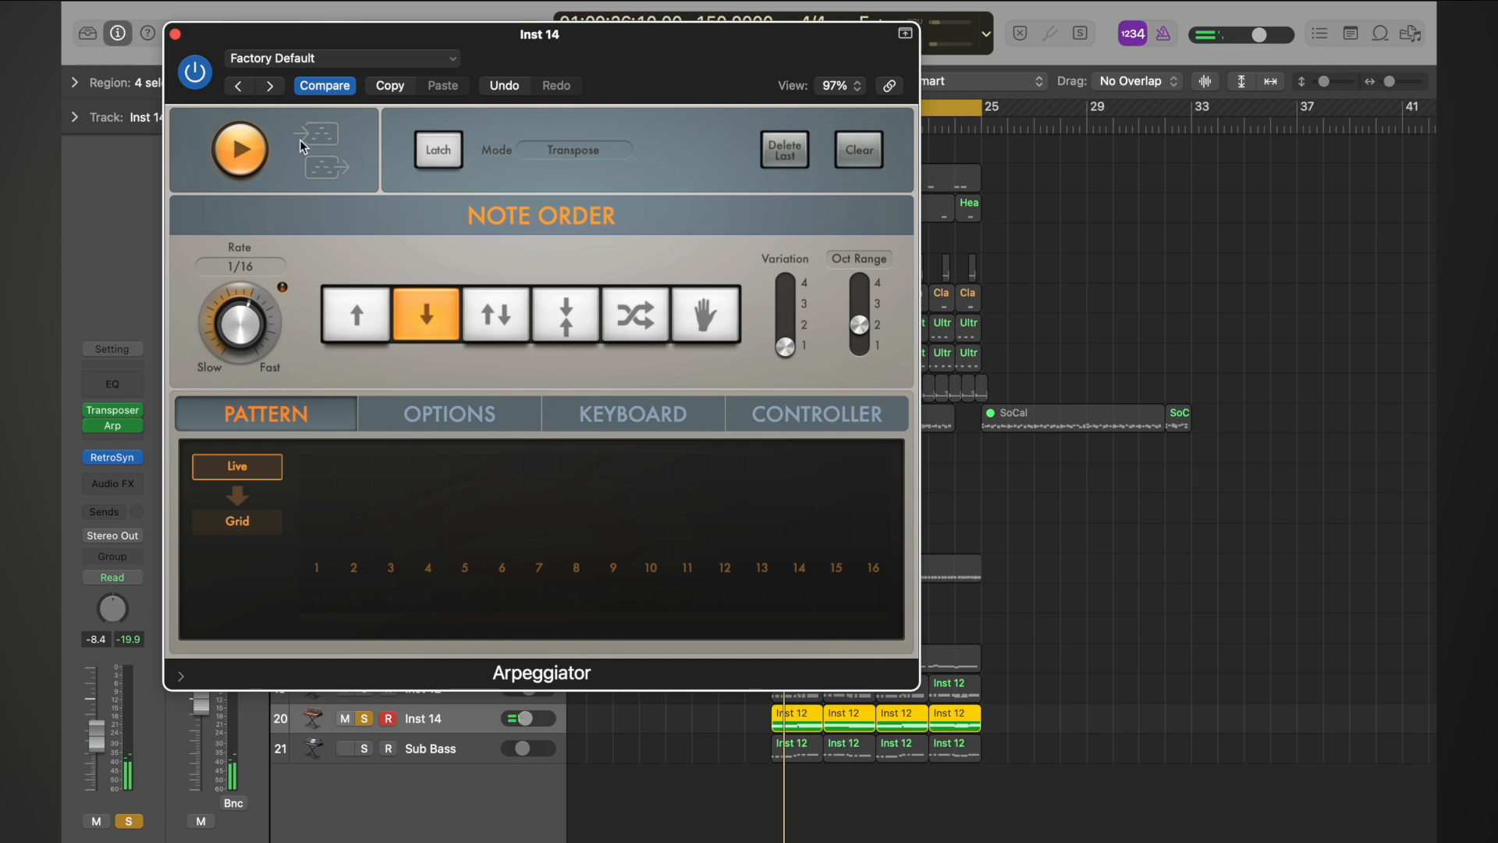
{"action": "left_click", "coordinate": [175, 34]}
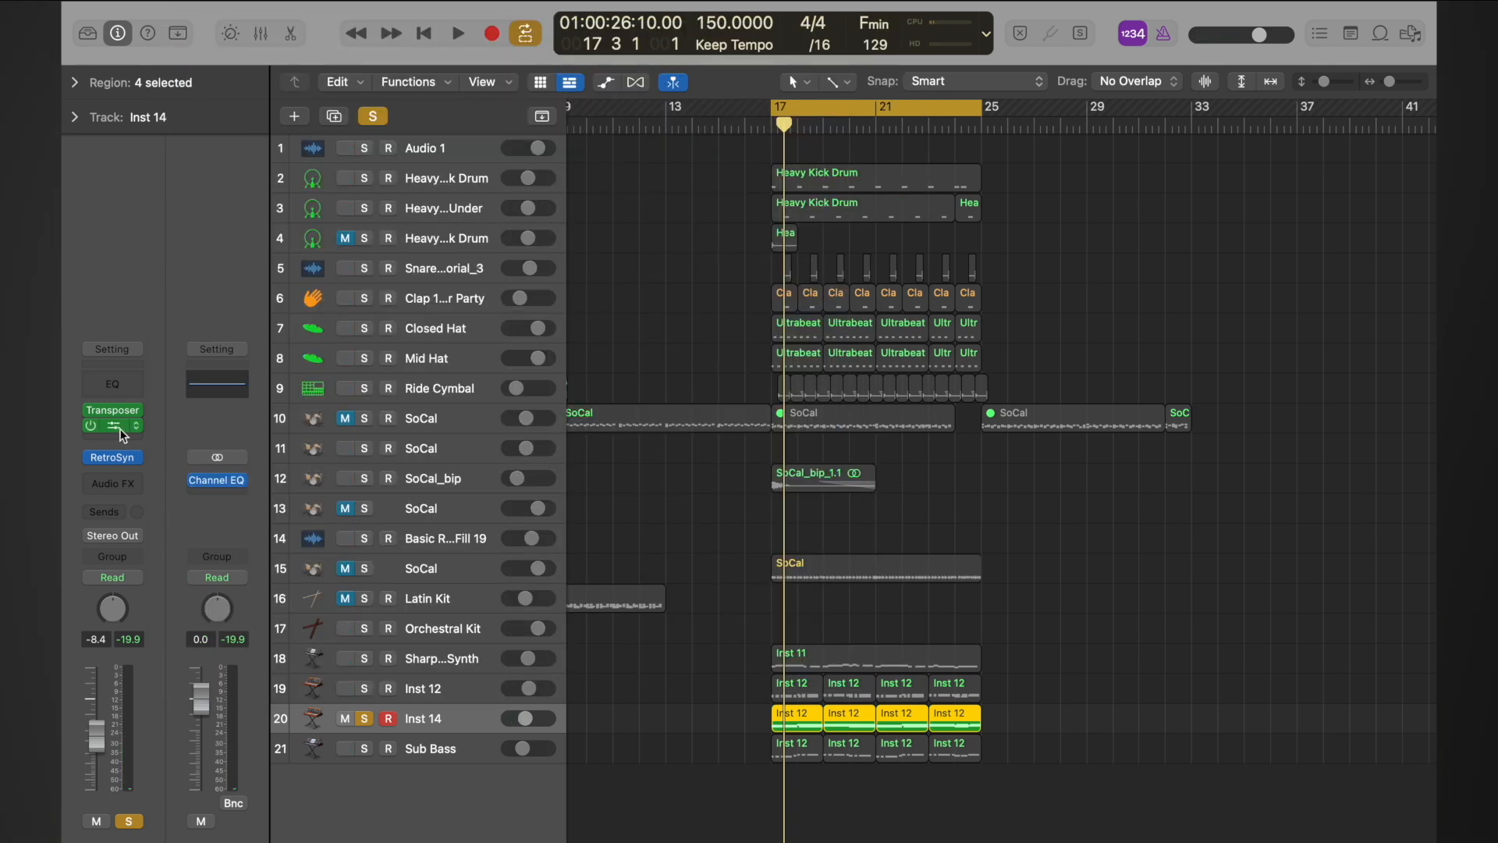
- Open Retro Synth on Inst 14, switch its oscillator to Table, and raise the filter cutoff to 1.000 while the loop plays
{"action": "left_click", "coordinate": [114, 457]}
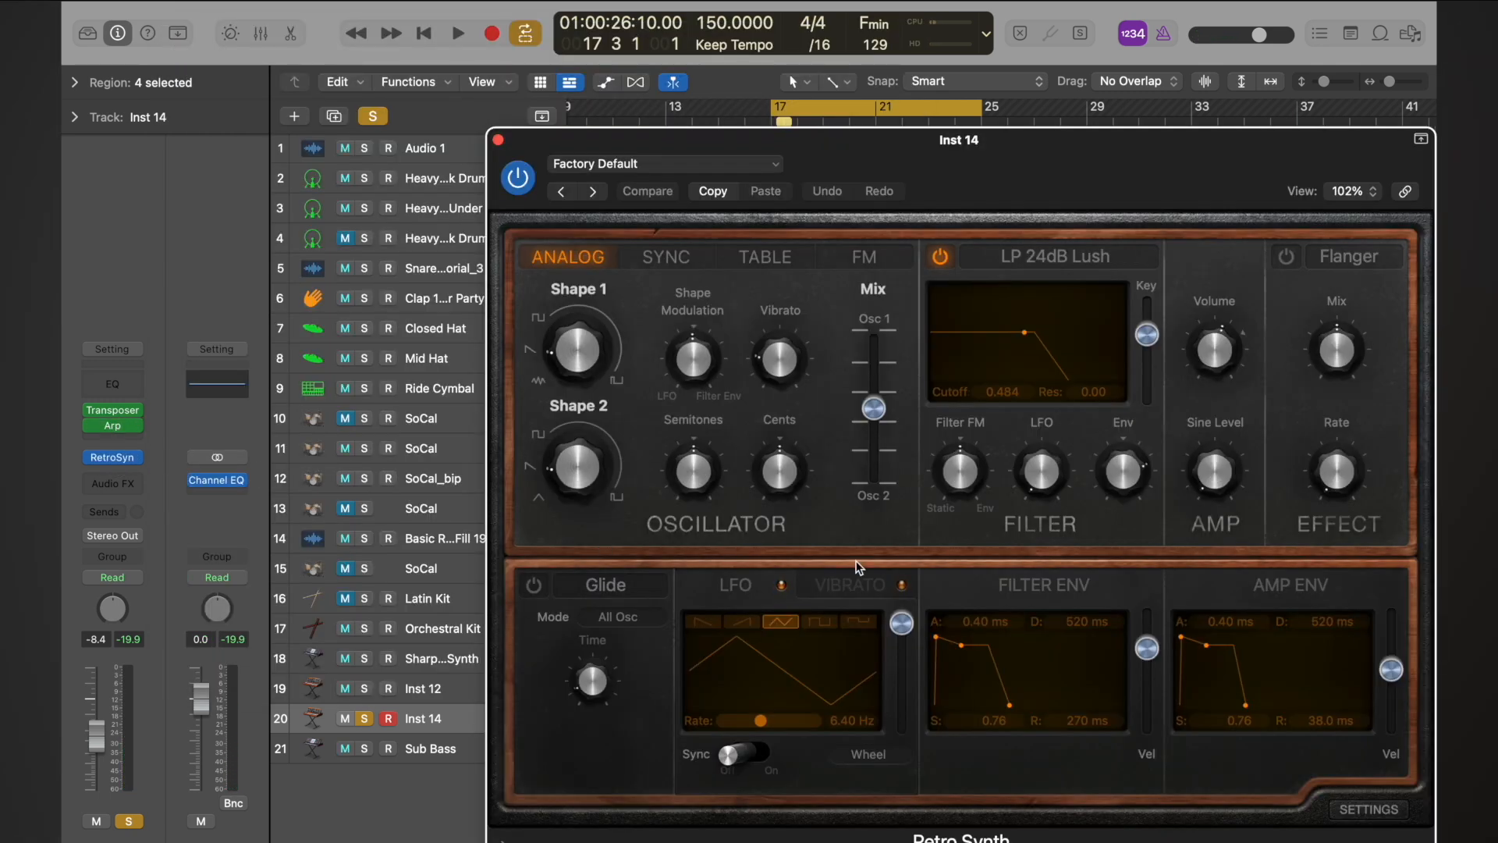
{"action": "left_click_drag", "start_coordinate": [1096, 179], "coordinate": [727, 125]}
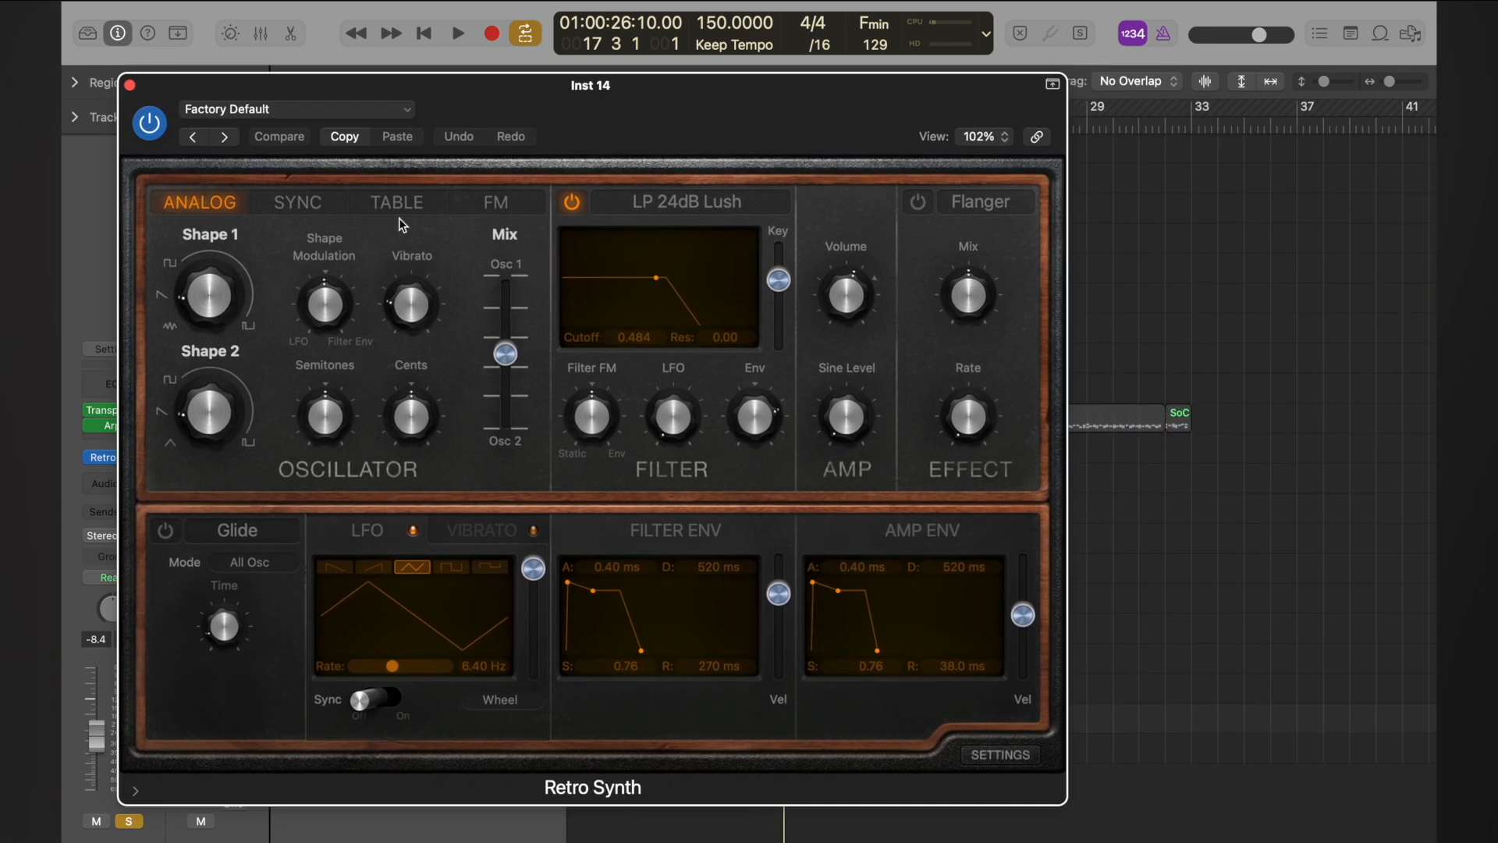
{"action": "left_click", "coordinate": [401, 206]}
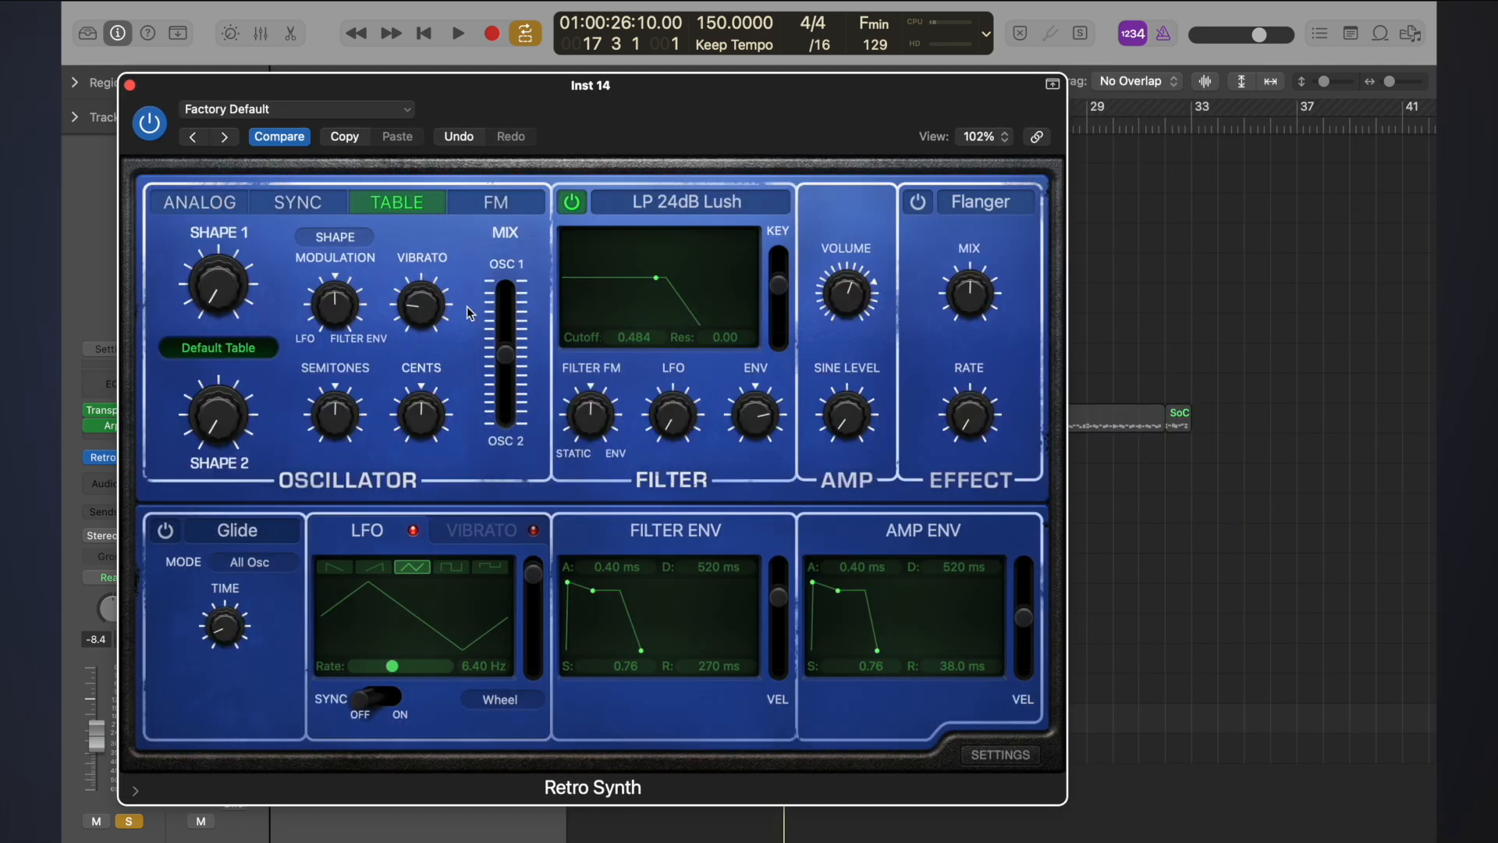
{"action": "mouse_move", "coordinate": [243, 287]}
{"action": "key", "text": "space"}
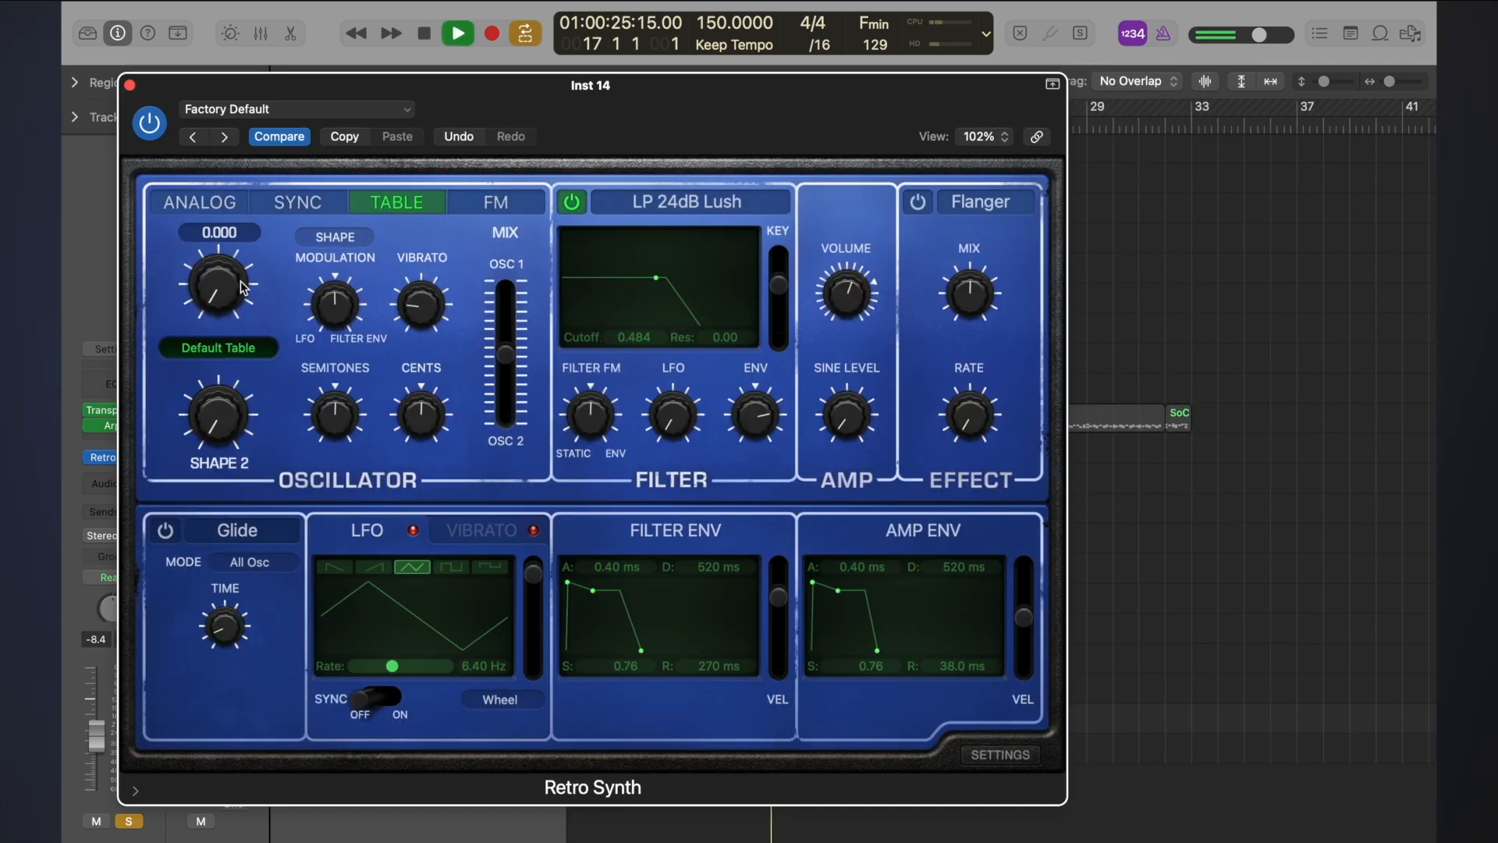
{"action": "left_click_drag", "start_coordinate": [655, 278], "coordinate": [756, 275]}
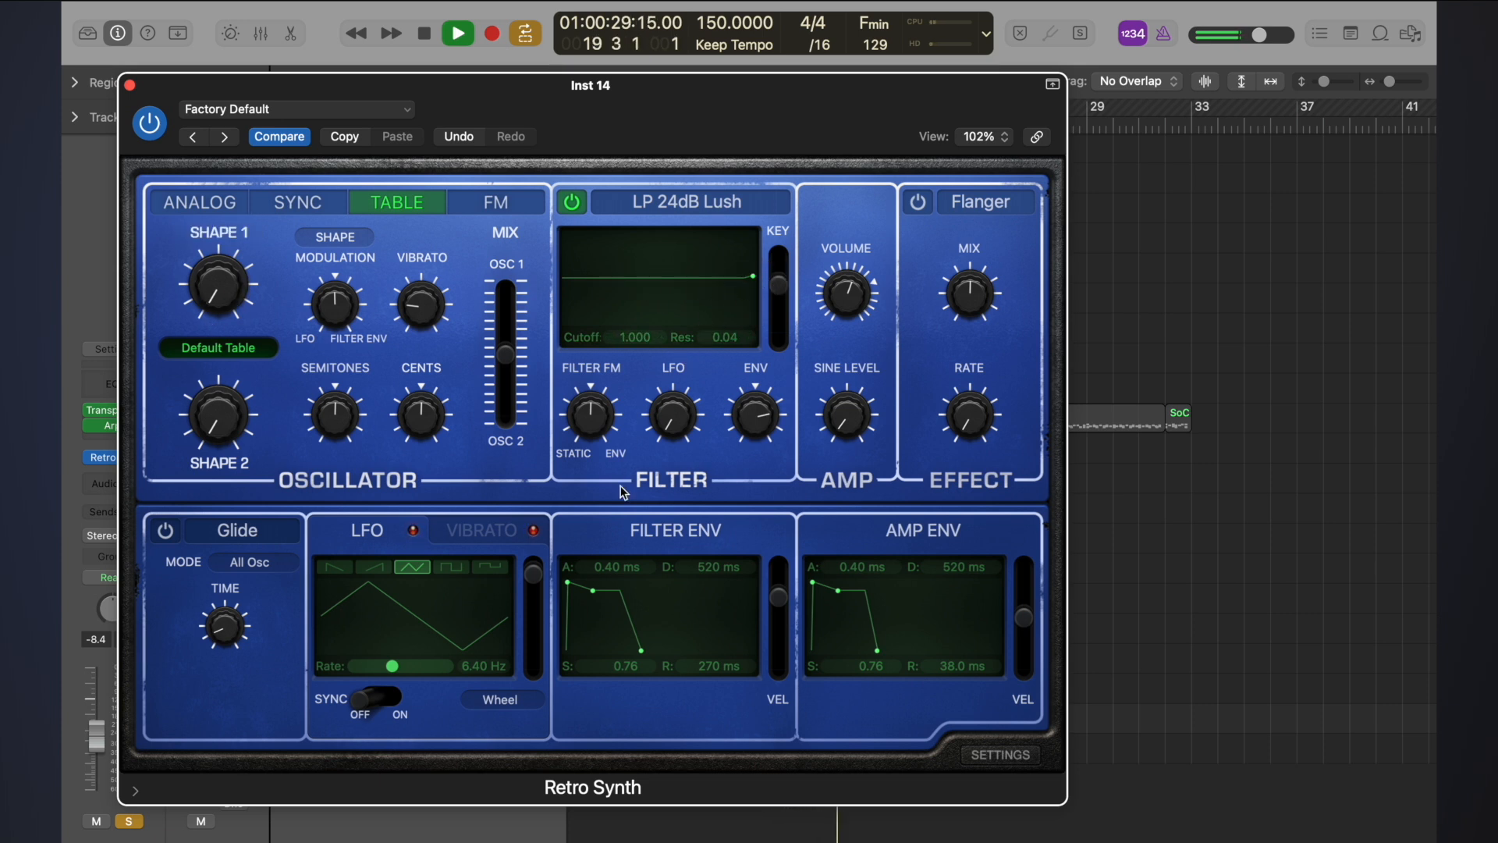
- Try different Shape 1 and Shape 2 positions on the default wavetable, and lower the Inst 14 volume to -13.6 dB
{"action": "left_click_drag", "start_coordinate": [227, 292], "coordinate": [202, 186]}
{"action": "left_click_drag", "start_coordinate": [242, 425], "coordinate": [234, 248]}
{"action": "left_click_drag", "start_coordinate": [101, 714], "coordinate": [100, 730]}
{"action": "left_click_drag", "start_coordinate": [209, 415], "coordinate": [202, 452]}
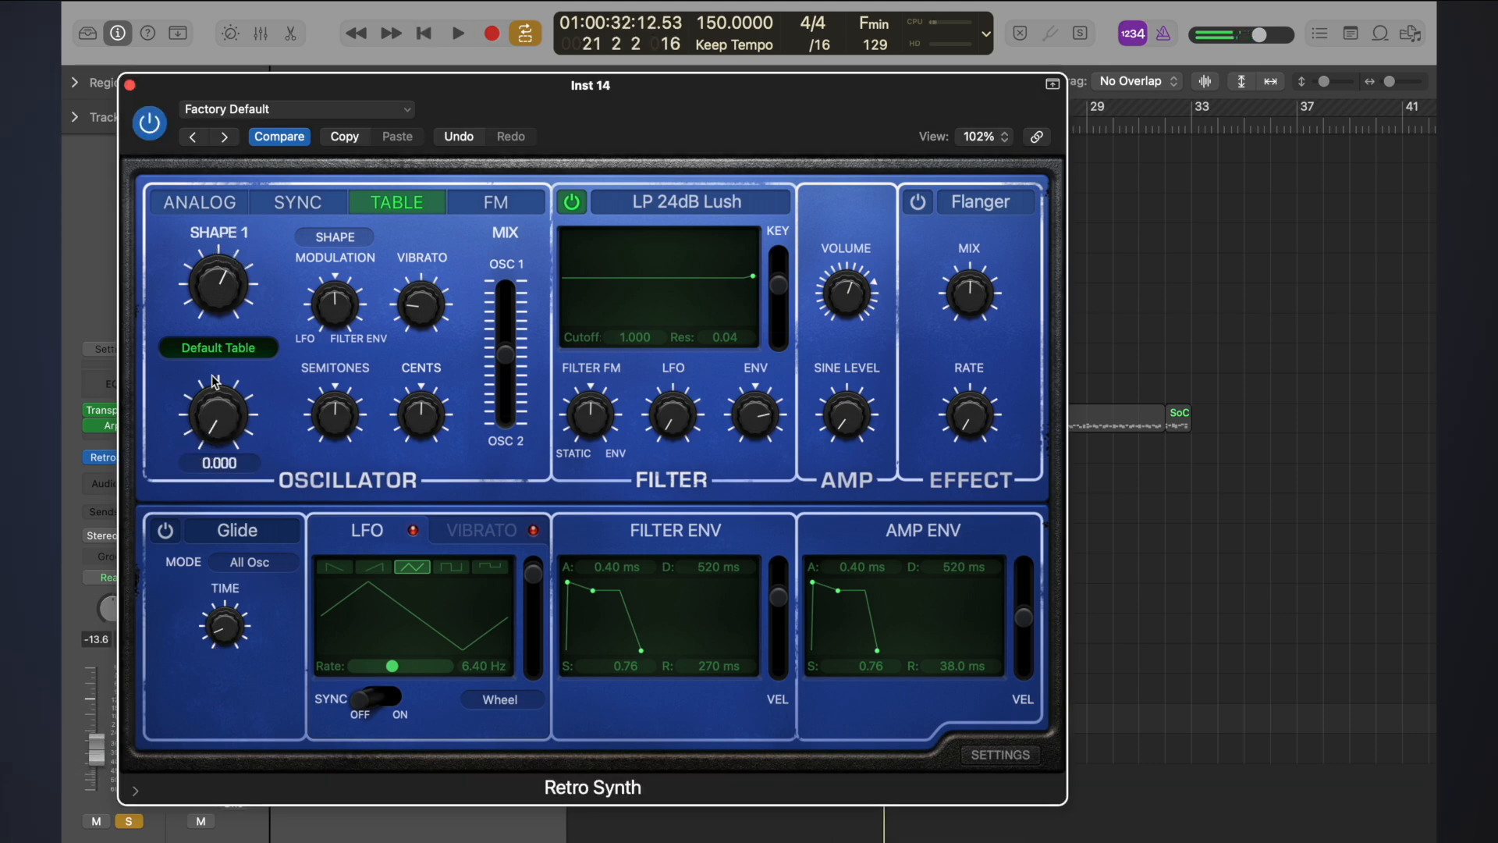
- Audition the factory wavetable Shade of Dirt, raising Shape 1 and setting Shape 2 to 0.474 while the loop plays
{"action": "left_click", "coordinate": [225, 348]}
{"action": "mouse_move", "coordinate": [258, 351]}
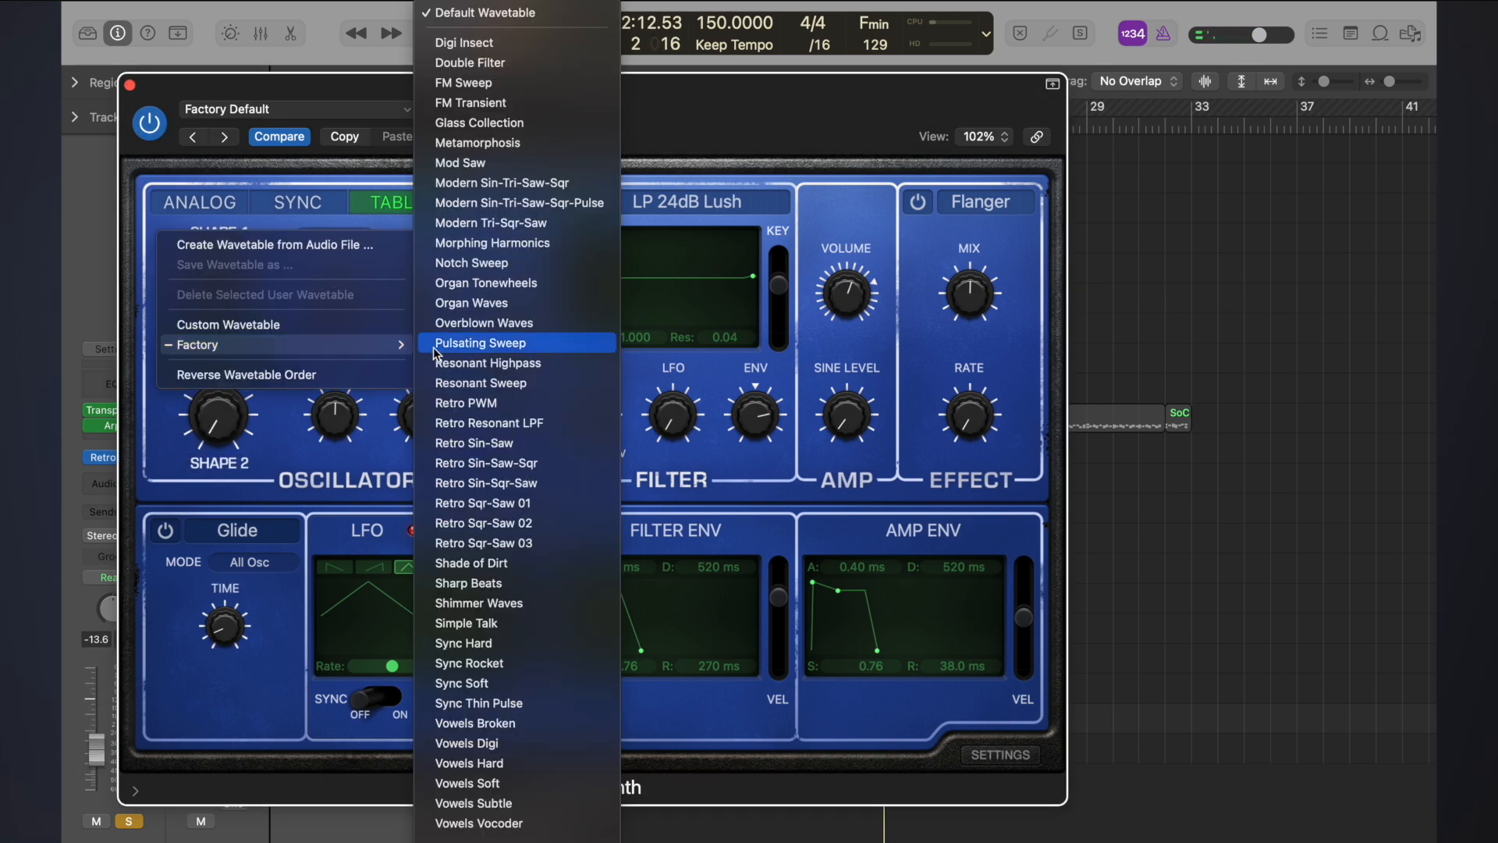
{"action": "left_click", "coordinate": [540, 564]}
{"action": "key", "text": "space"}
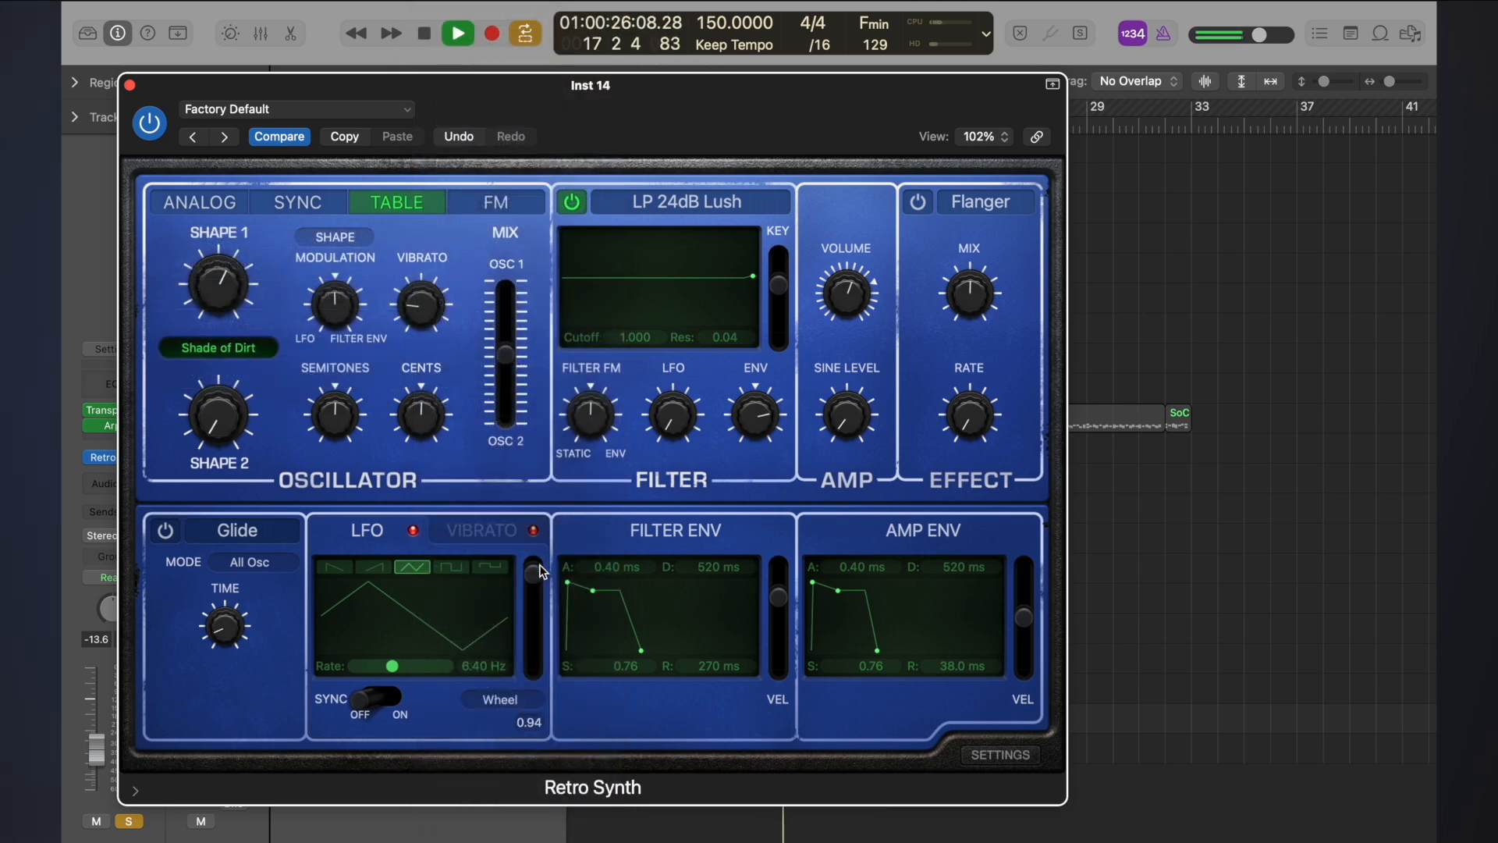
{"action": "left_click_drag", "start_coordinate": [226, 284], "coordinate": [220, 256]}
{"action": "left_click_drag", "start_coordinate": [228, 434], "coordinate": [199, 347]}
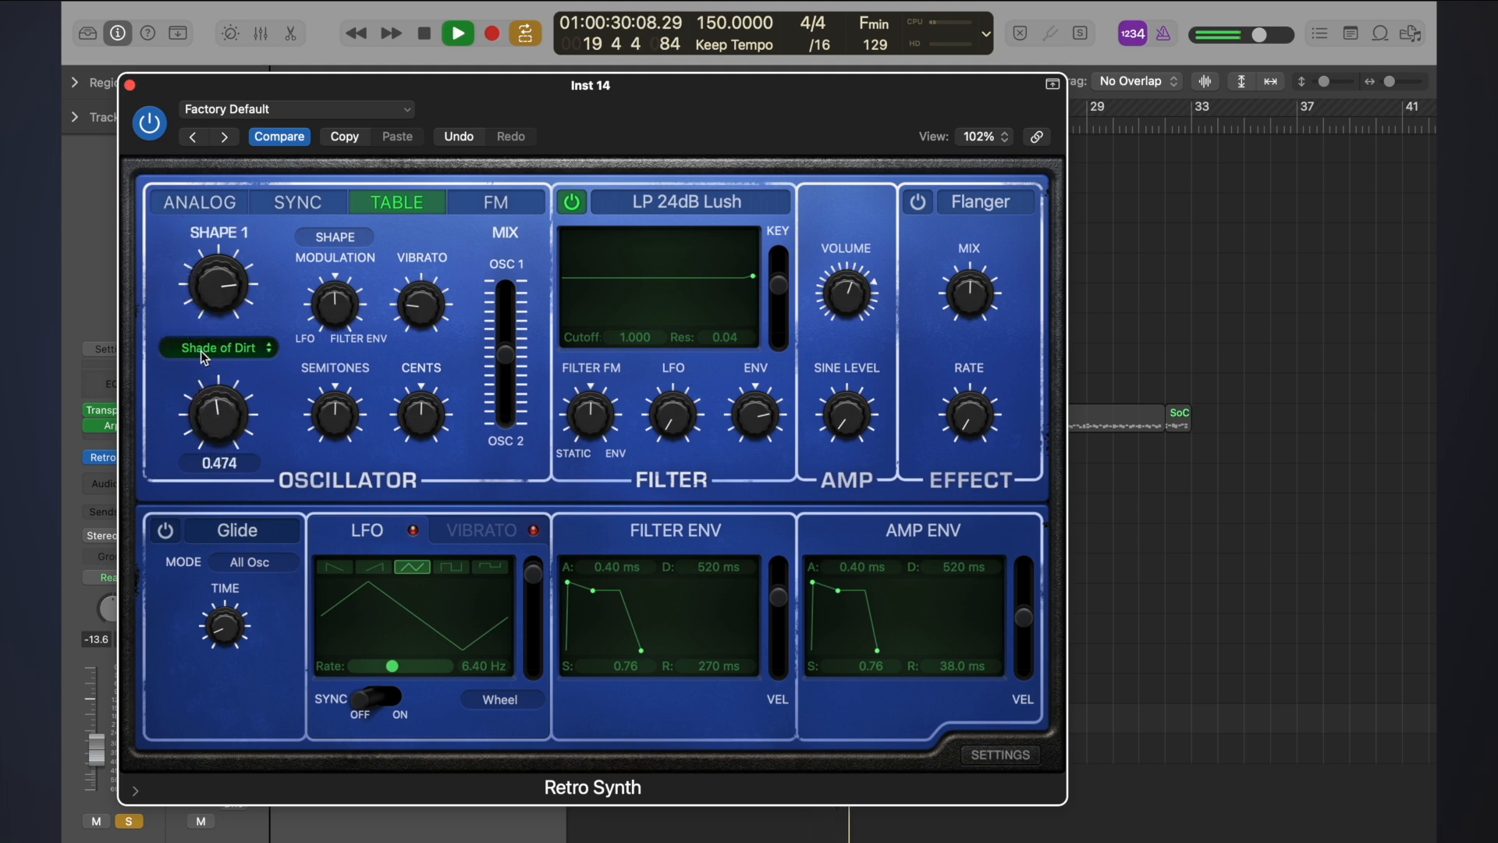
- Load the factory wavetable Organ Waves and adjust the Shape 2 and Shape 1 knobs to about their middle positions
{"action": "left_click", "coordinate": [204, 347]}
{"action": "mouse_move", "coordinate": [263, 345]}
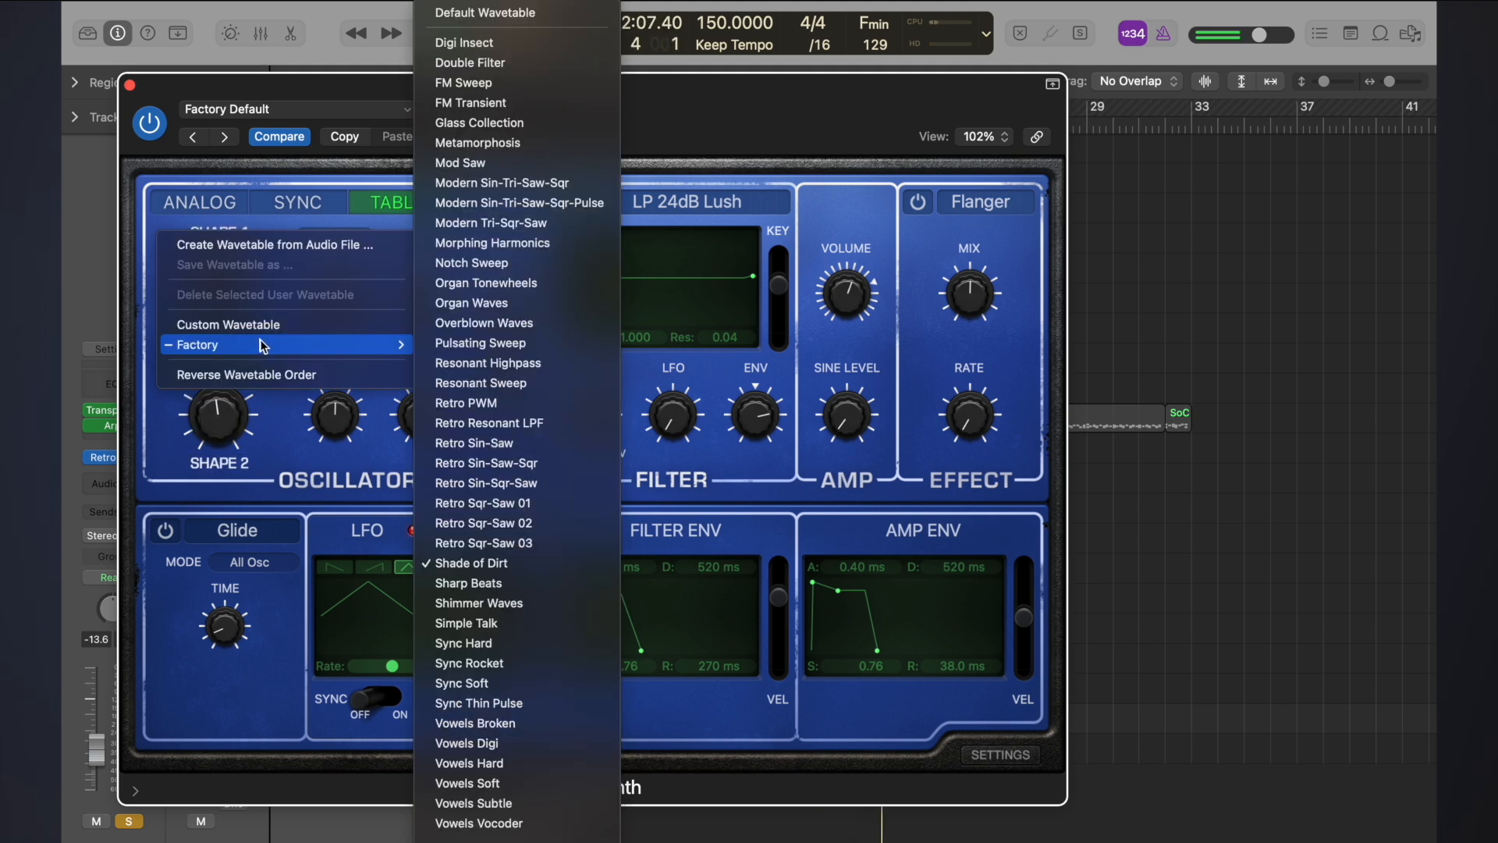
{"action": "left_click", "coordinate": [494, 303]}
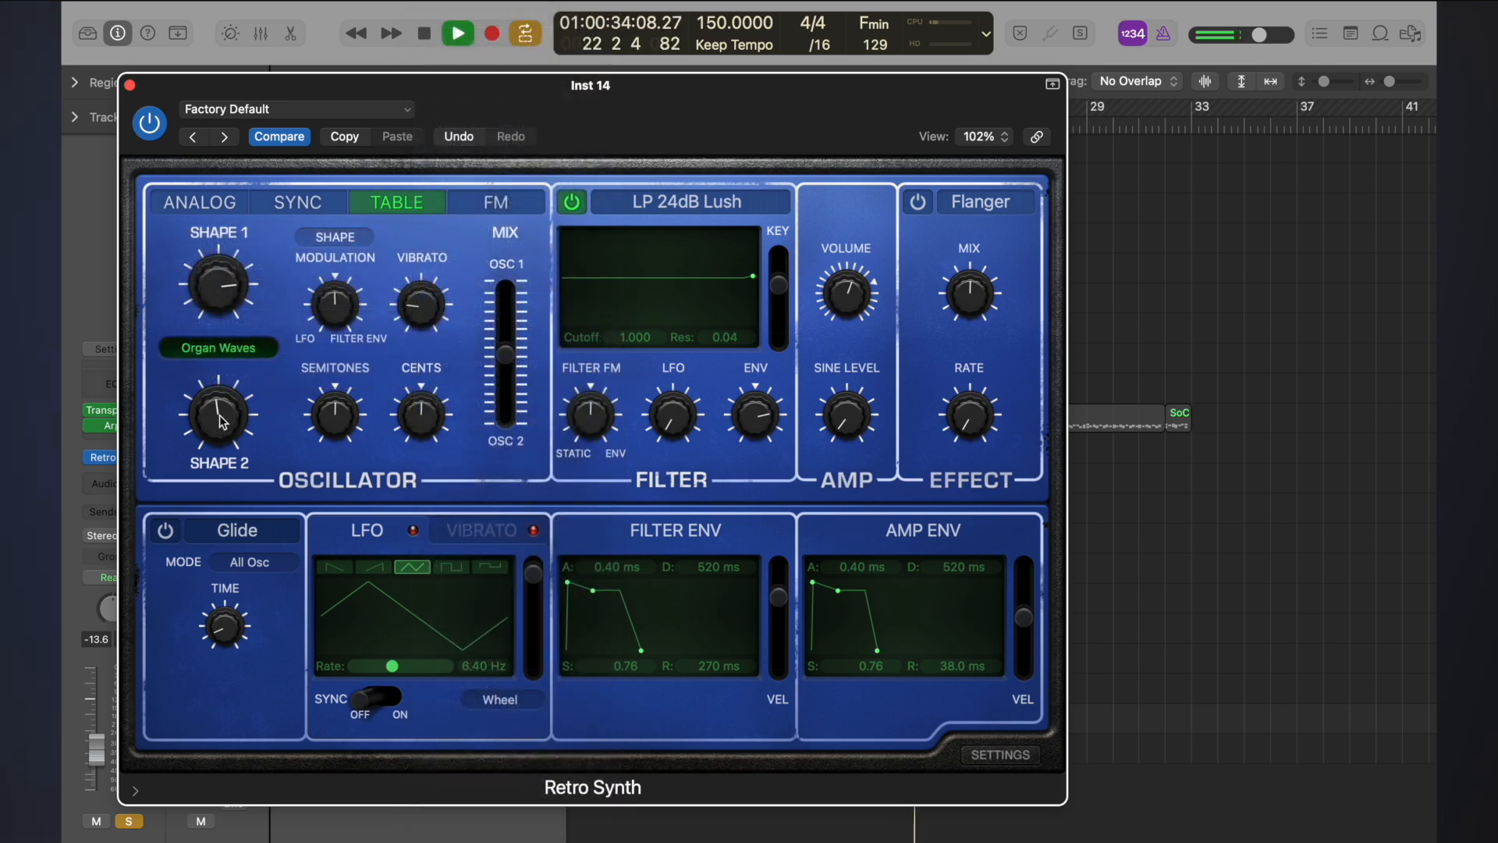
{"action": "left_click_drag", "start_coordinate": [221, 421], "coordinate": [204, 468]}
{"action": "left_click_drag", "start_coordinate": [214, 272], "coordinate": [227, 345]}
- Lower the Retro Synth filter cutoff to 0.392 with resonance 0.00, close the synth and stop playback
{"action": "left_click_drag", "start_coordinate": [752, 275], "coordinate": [638, 323]}
{"action": "left_click", "coordinate": [131, 85]}
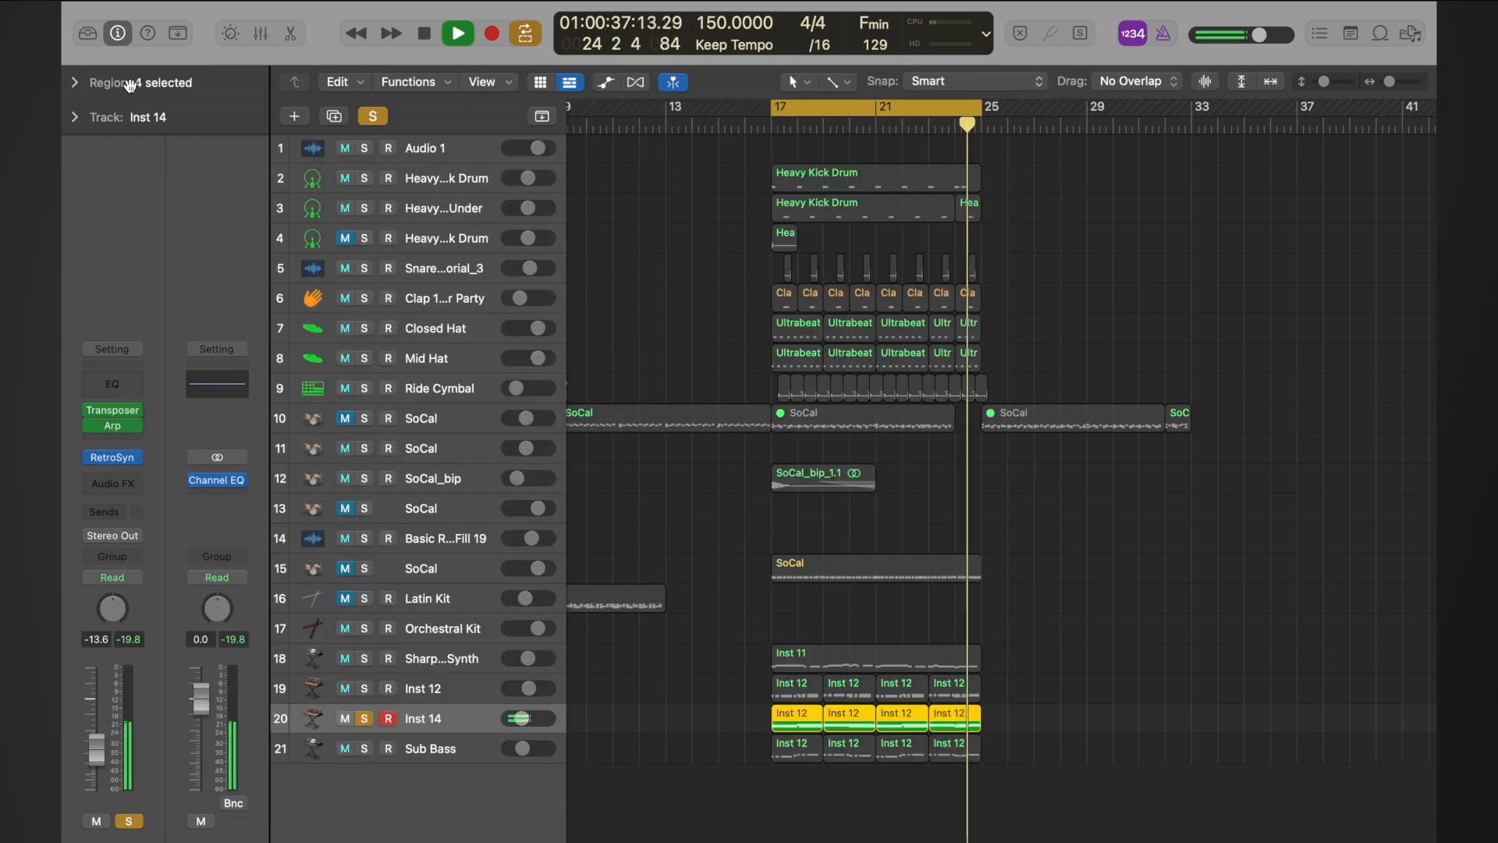
{"action": "key", "text": "space"}
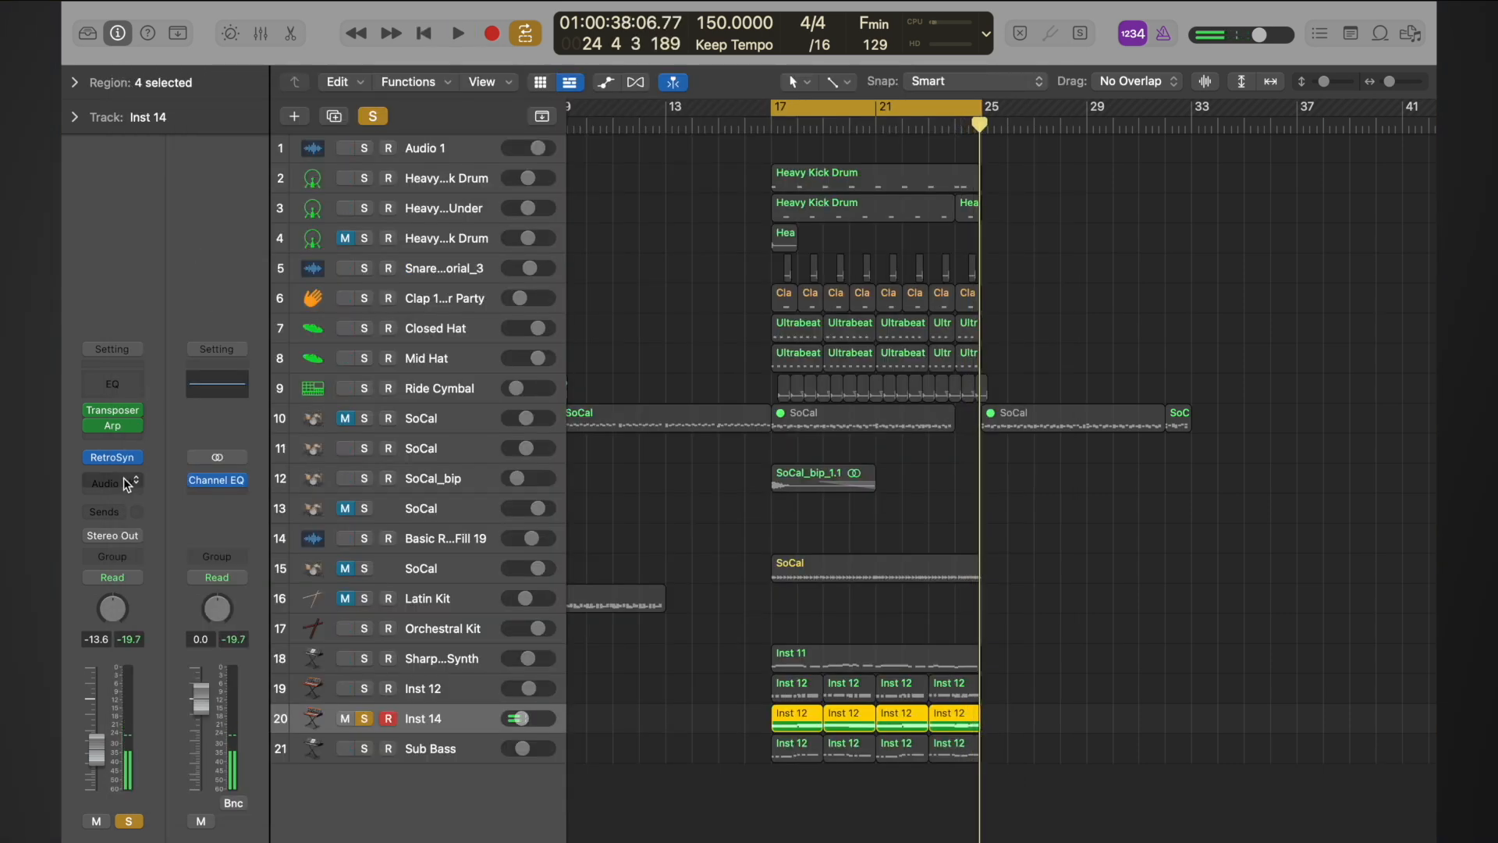
- Add a Channel EQ to Inst 14 and play the loop to view its frequency spectrum
{"action": "left_click", "coordinate": [117, 388]}
{"action": "key", "text": "space"}
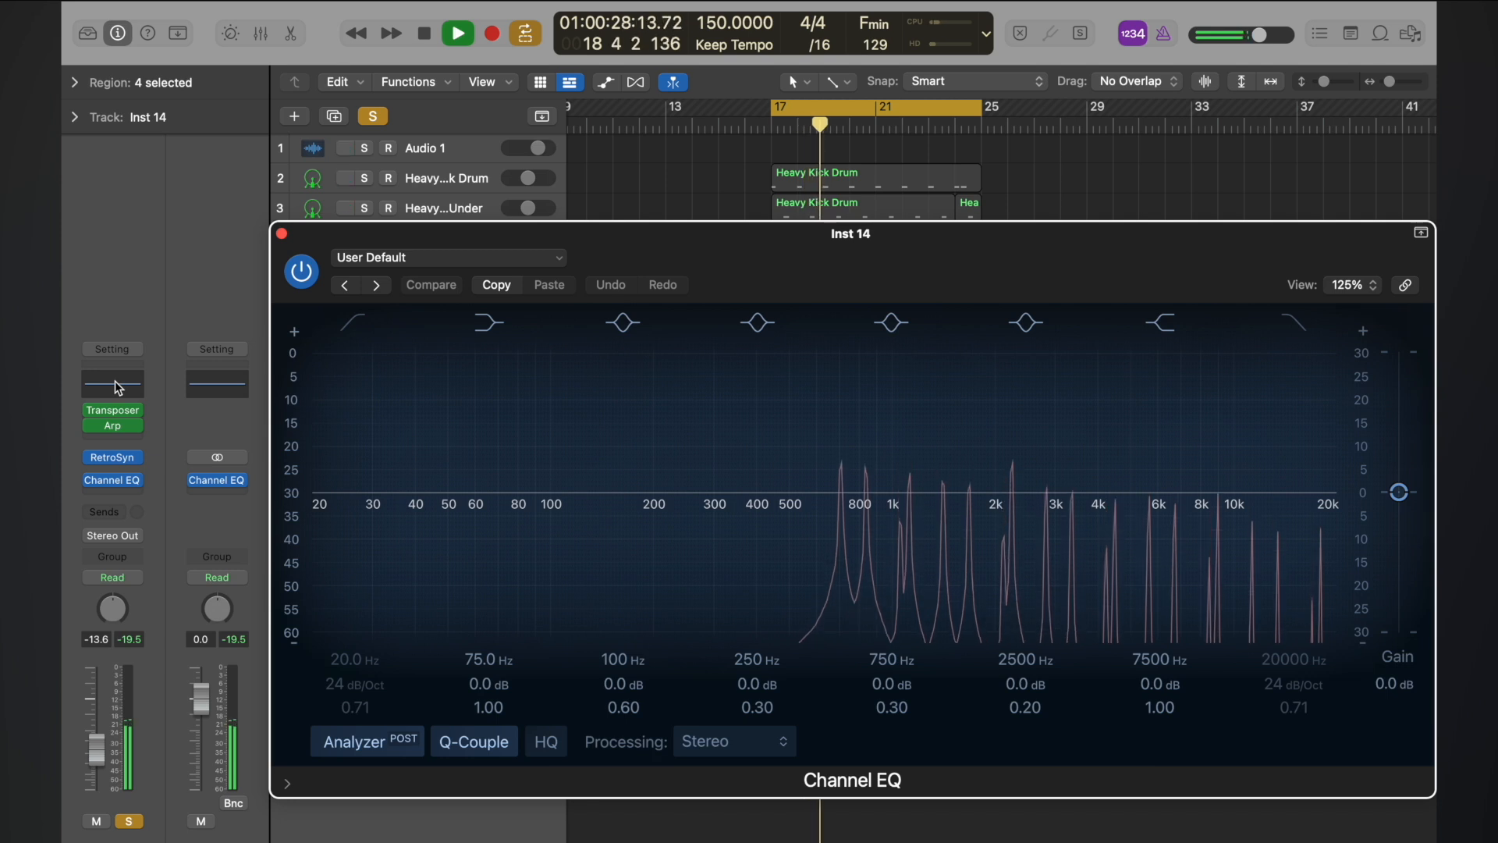
{"action": "key", "text": "space"}
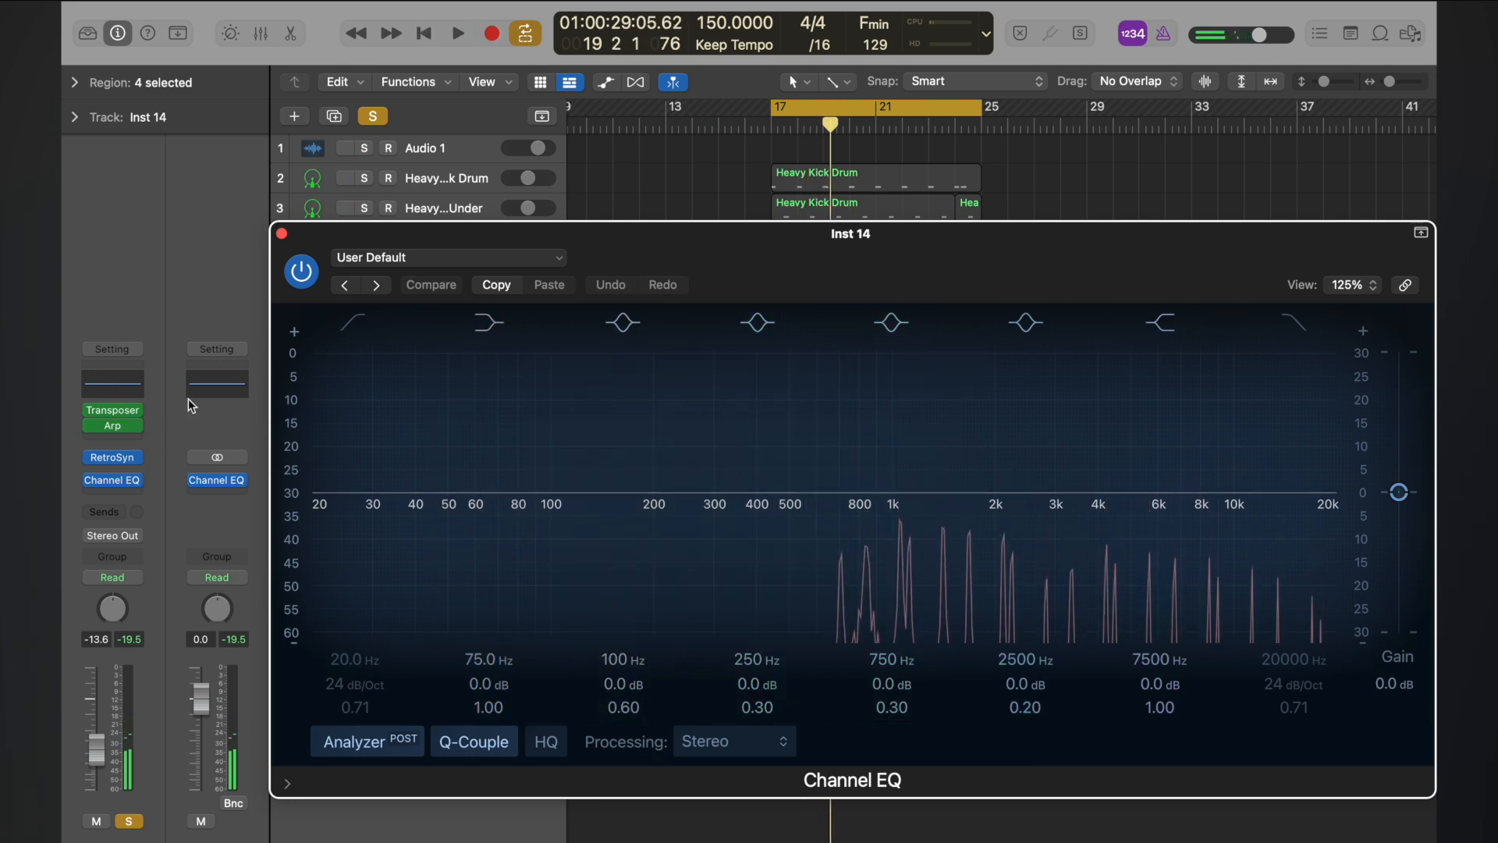
- Try to raise the Transposer on Inst 14 above 24 semitones, replay the loop and close the Transposer
{"action": "left_click", "coordinate": [119, 411]}
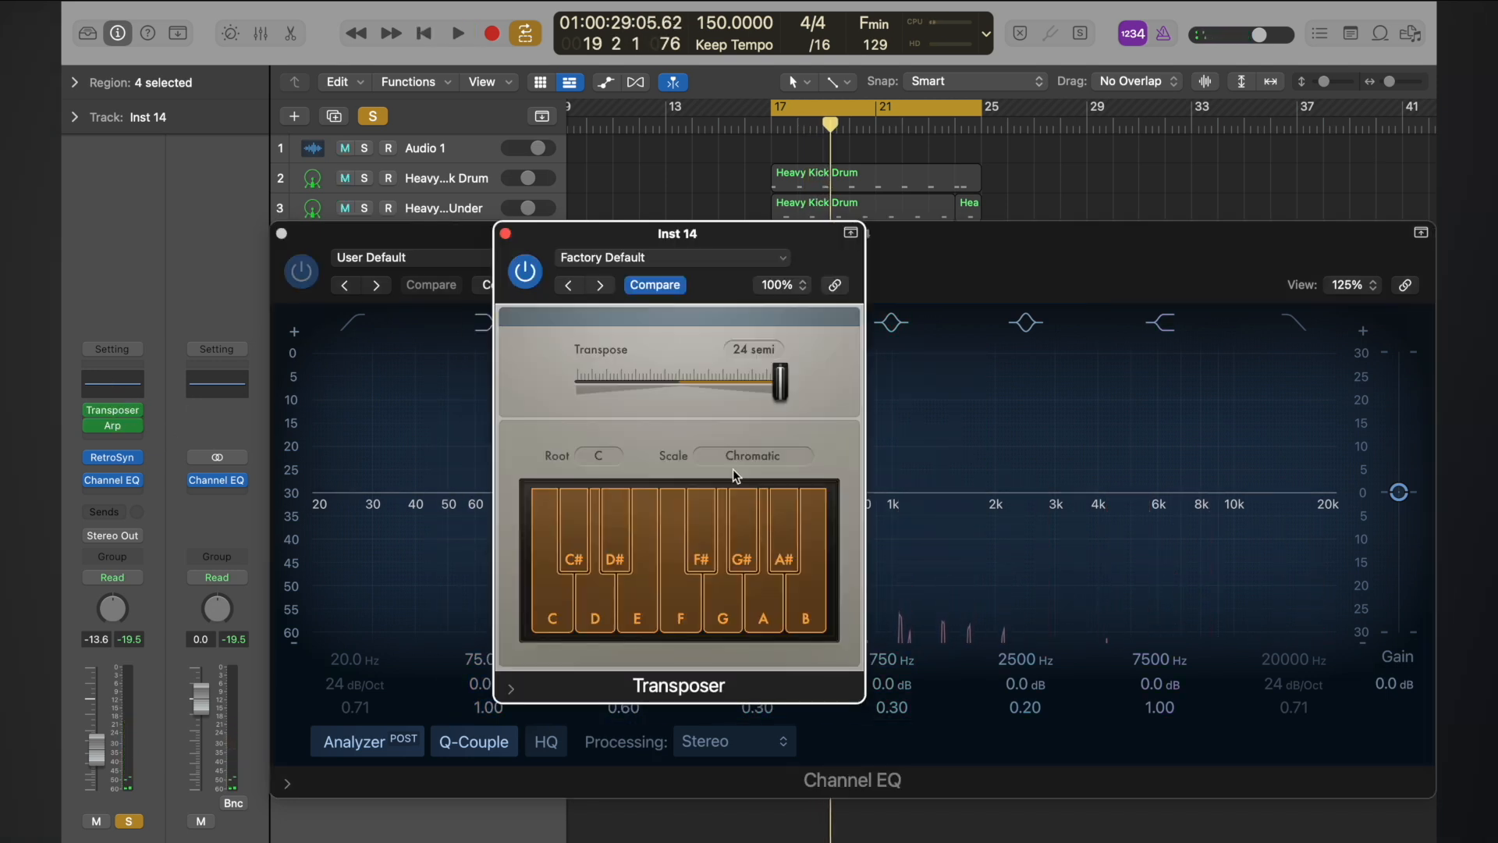
{"action": "mouse_move", "coordinate": [773, 378]}
{"action": "left_mouse_down"}
{"action": "mouse_move", "coordinate": [724, 390]}
{"action": "mouse_move", "coordinate": [802, 382]}
{"action": "left_mouse_up"}
{"action": "key", "text": "space"}
{"action": "key", "text": "space"}
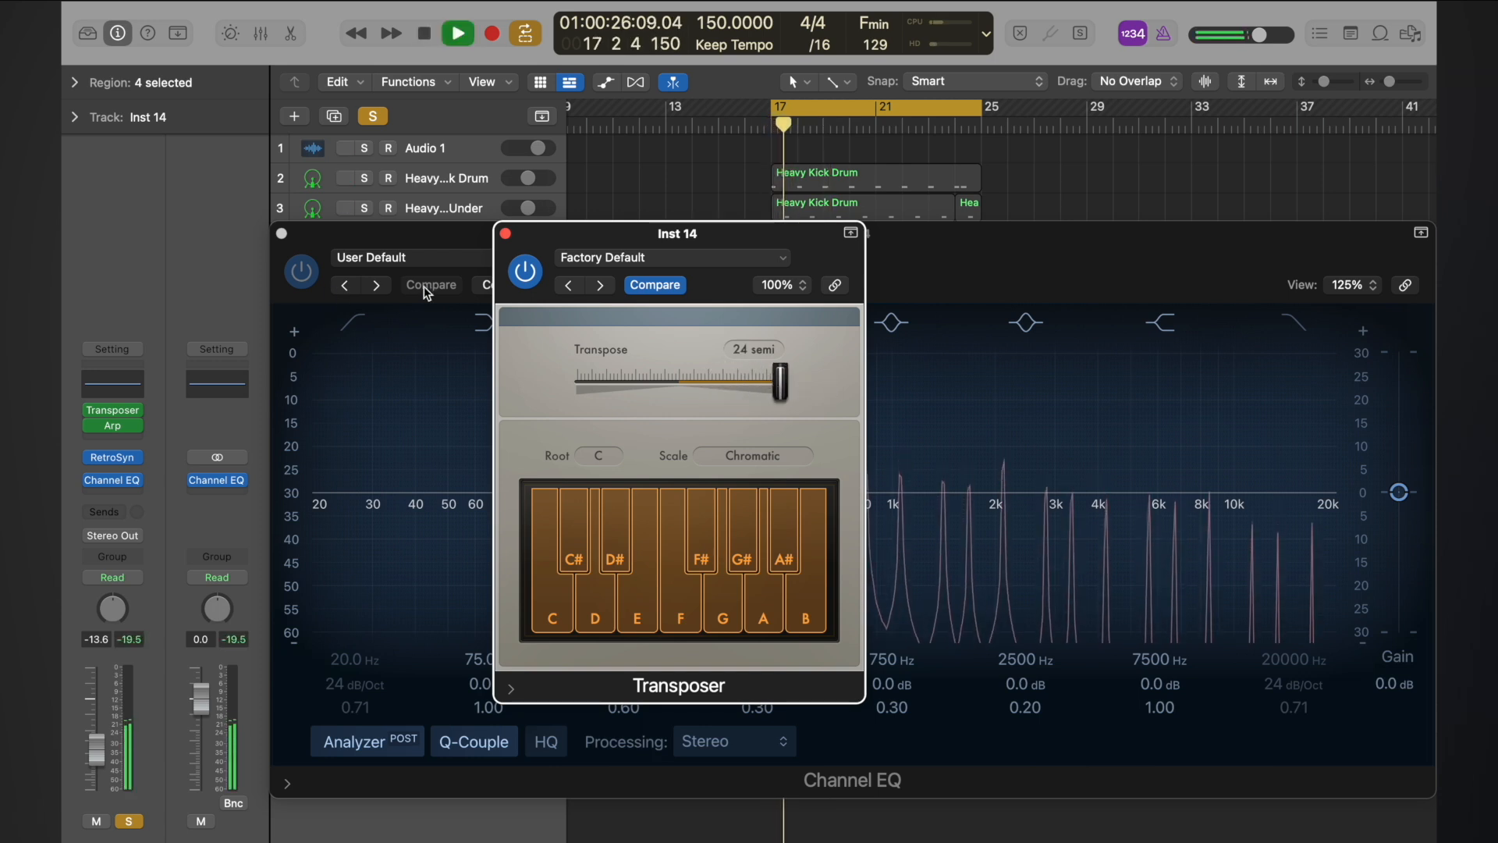
{"action": "left_click", "coordinate": [506, 234]}
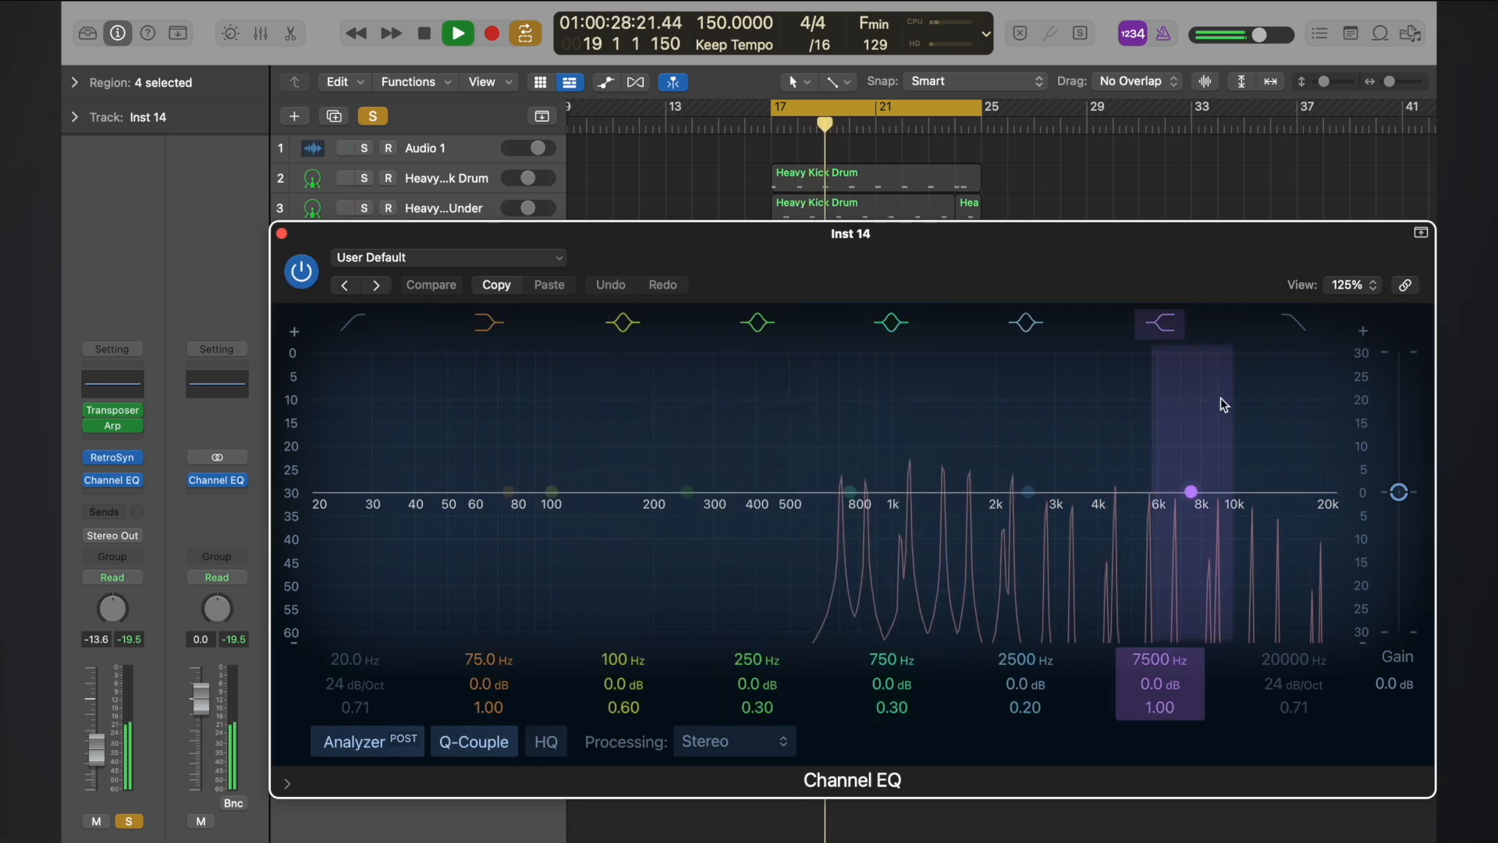
- Enable the high-cut band in the Inst 14 Channel EQ at 4420 Hz with an 18 dB/Oct slope, and stop playback
{"action": "left_click", "coordinate": [1294, 322]}
{"action": "mouse_move", "coordinate": [1291, 659]}
{"action": "left_mouse_down"}
{"action": "mouse_move", "coordinate": [1277, 684]}
{"action": "mouse_move", "coordinate": [1291, 677]}
{"action": "left_mouse_up"}
{"action": "mouse_move", "coordinate": [114, 426]}
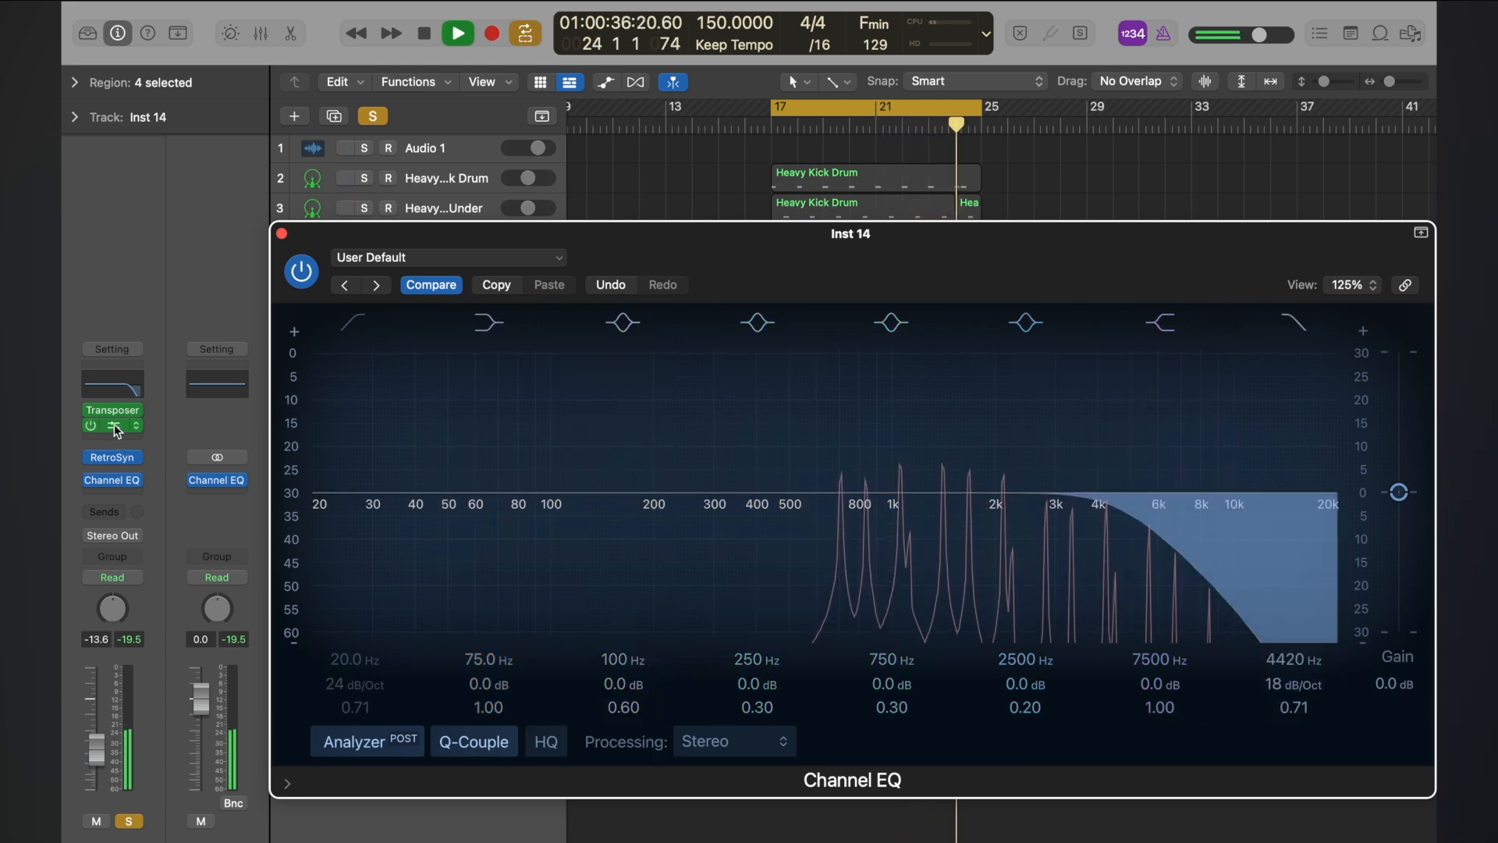
{"action": "key", "text": "space"}
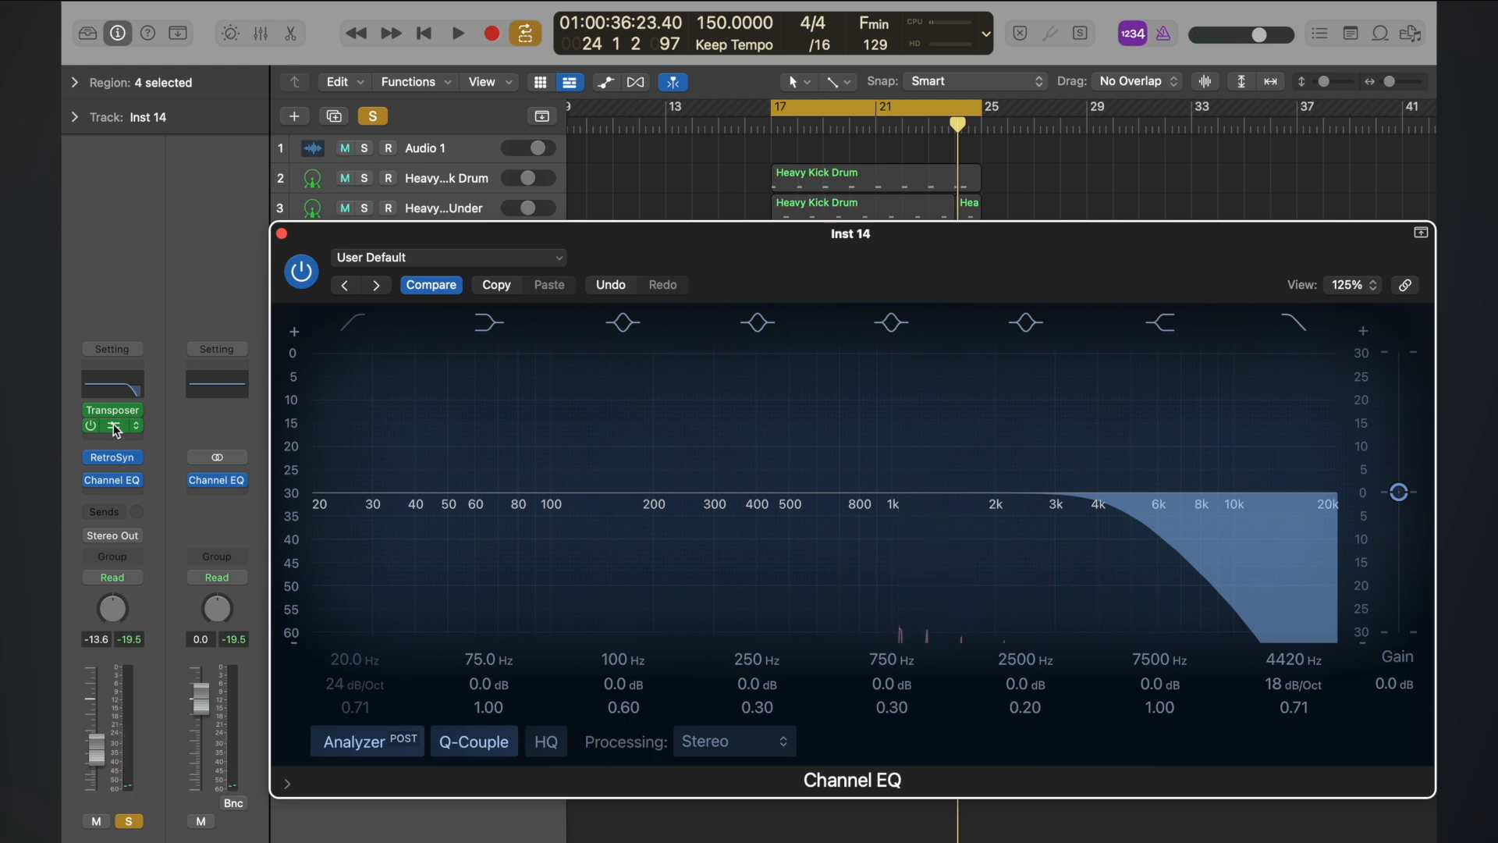
- Reopen Retro Synth on Inst 14, set the amp envelope attack to 5.80 ms and audition it over the loop
{"action": "left_click", "coordinate": [113, 455]}
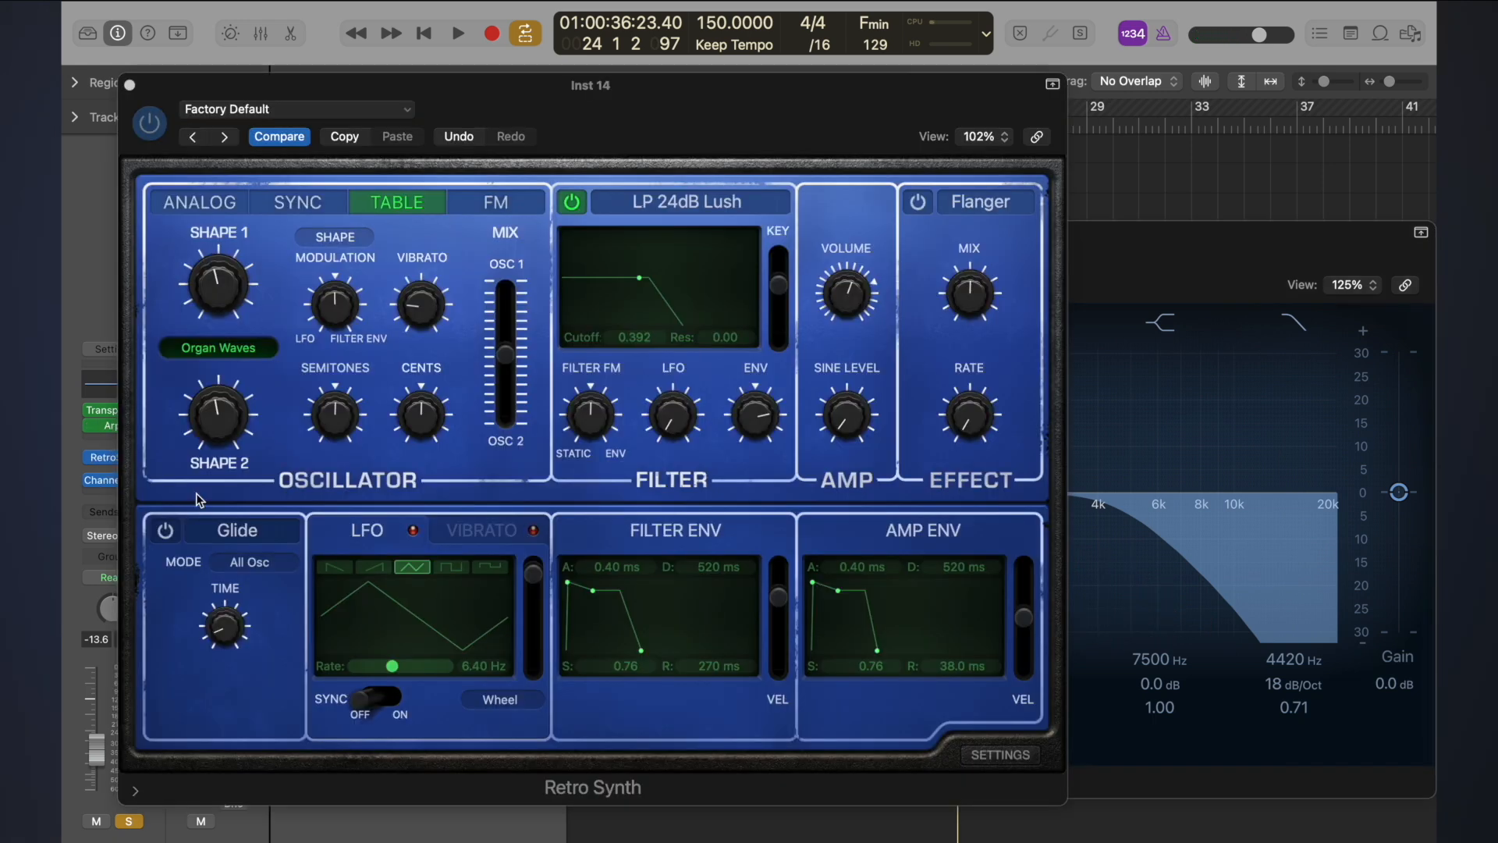
{"action": "left_click_drag", "start_coordinate": [817, 586], "coordinate": [825, 587]}
{"action": "key", "text": "space"}
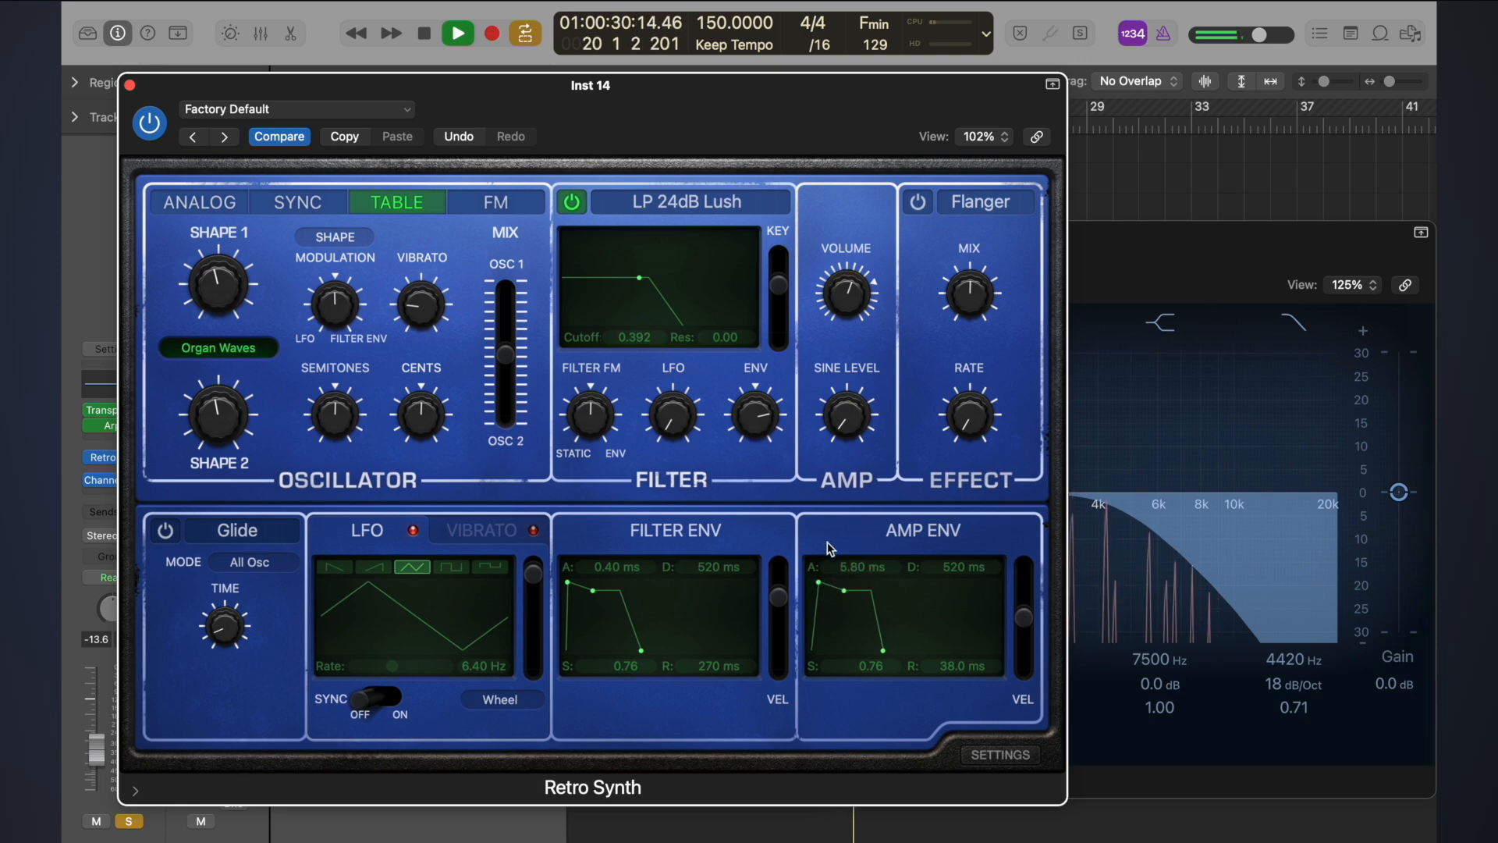
{"action": "key", "text": "space"}
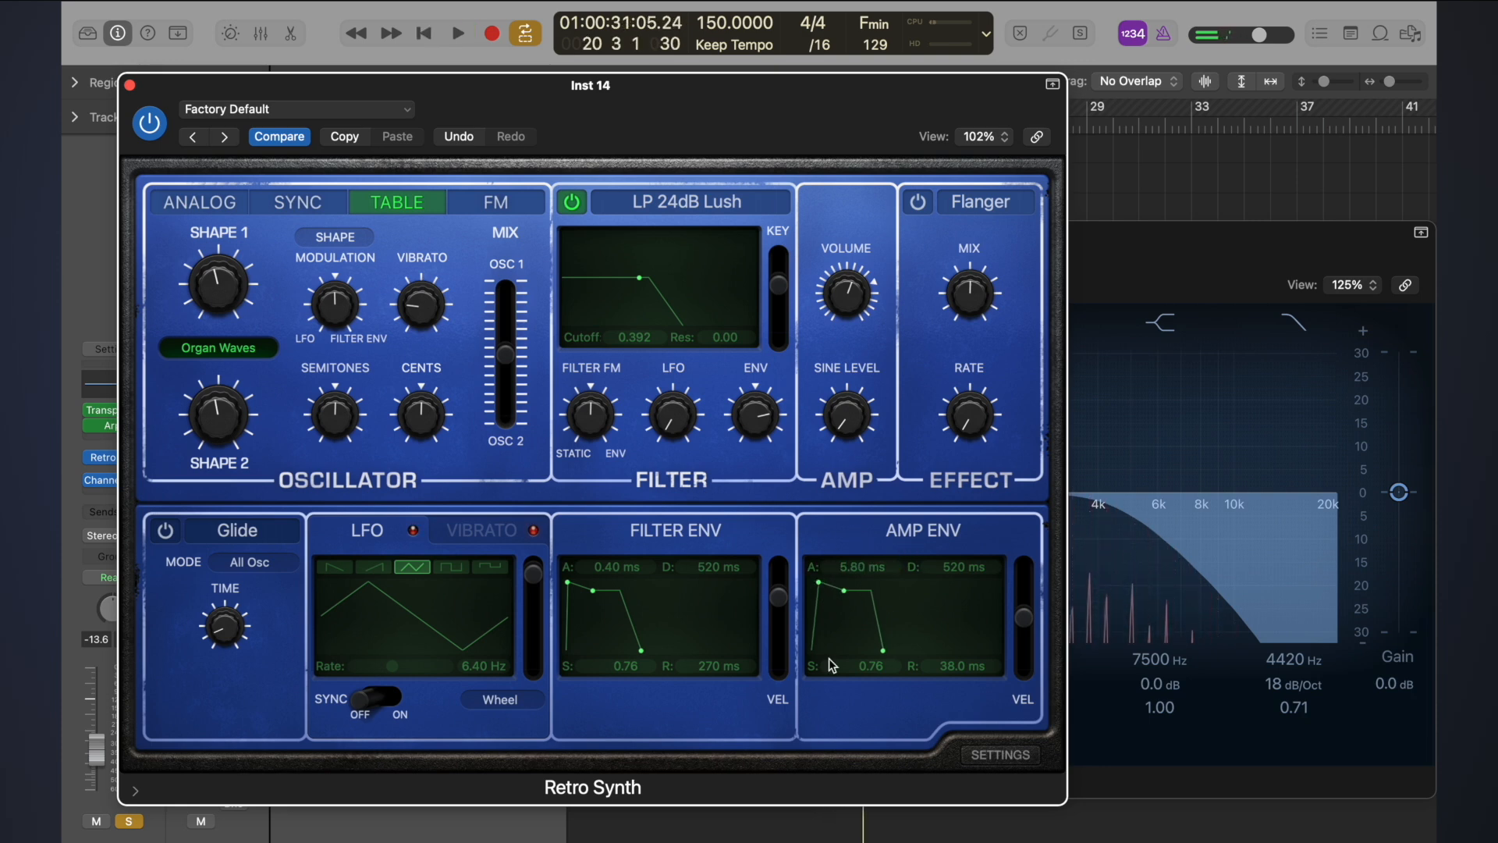
{"action": "key", "text": "space"}
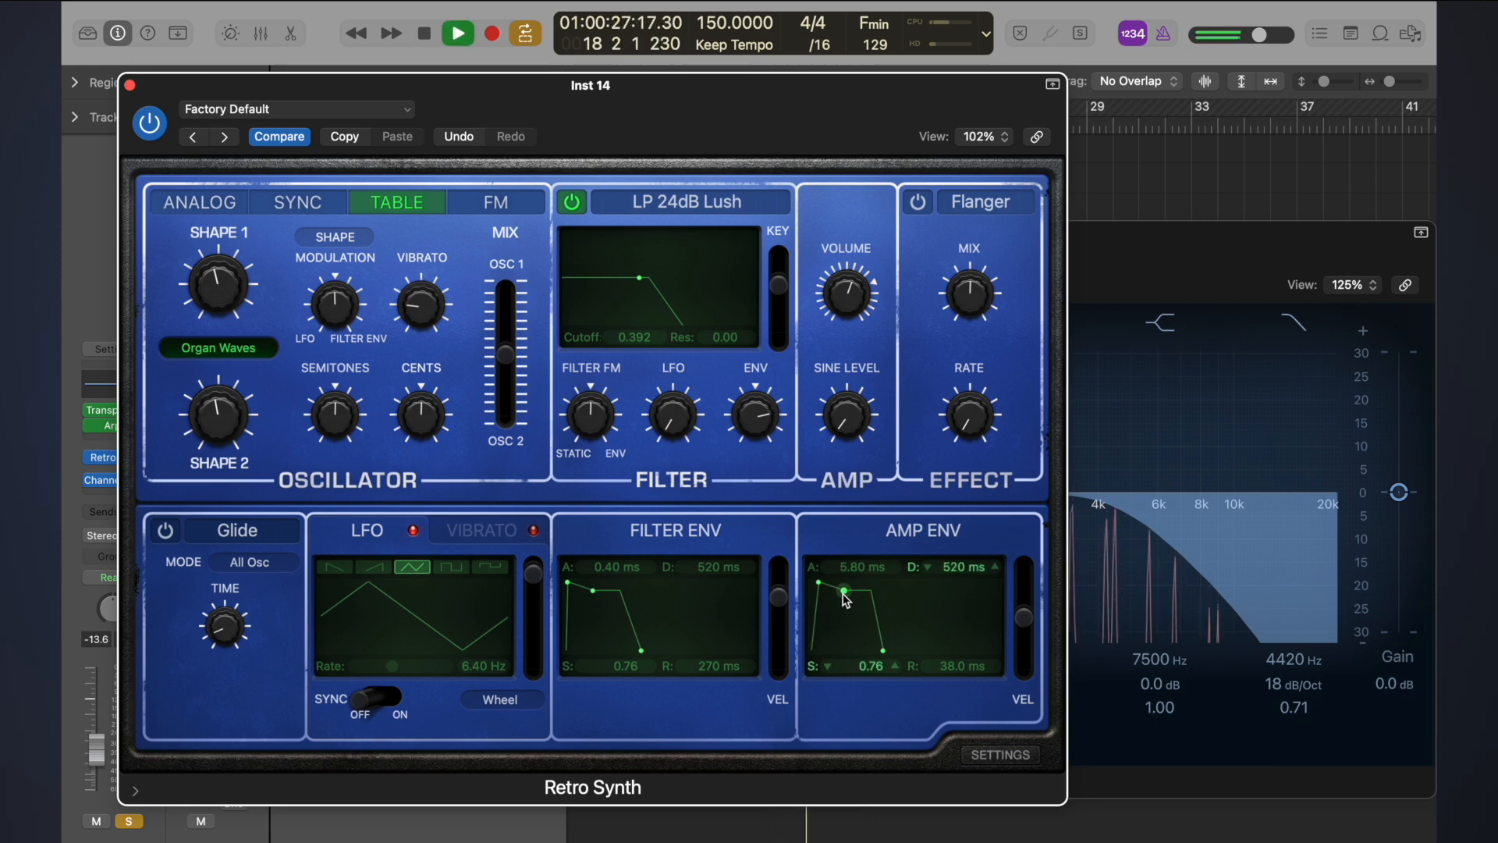
- Set the amp envelope decay to 110 ms and sustain to 0.00 while listening, and close Retro Synth and the Channel EQ
{"action": "left_click_drag", "start_coordinate": [844, 591], "coordinate": [836, 667]}
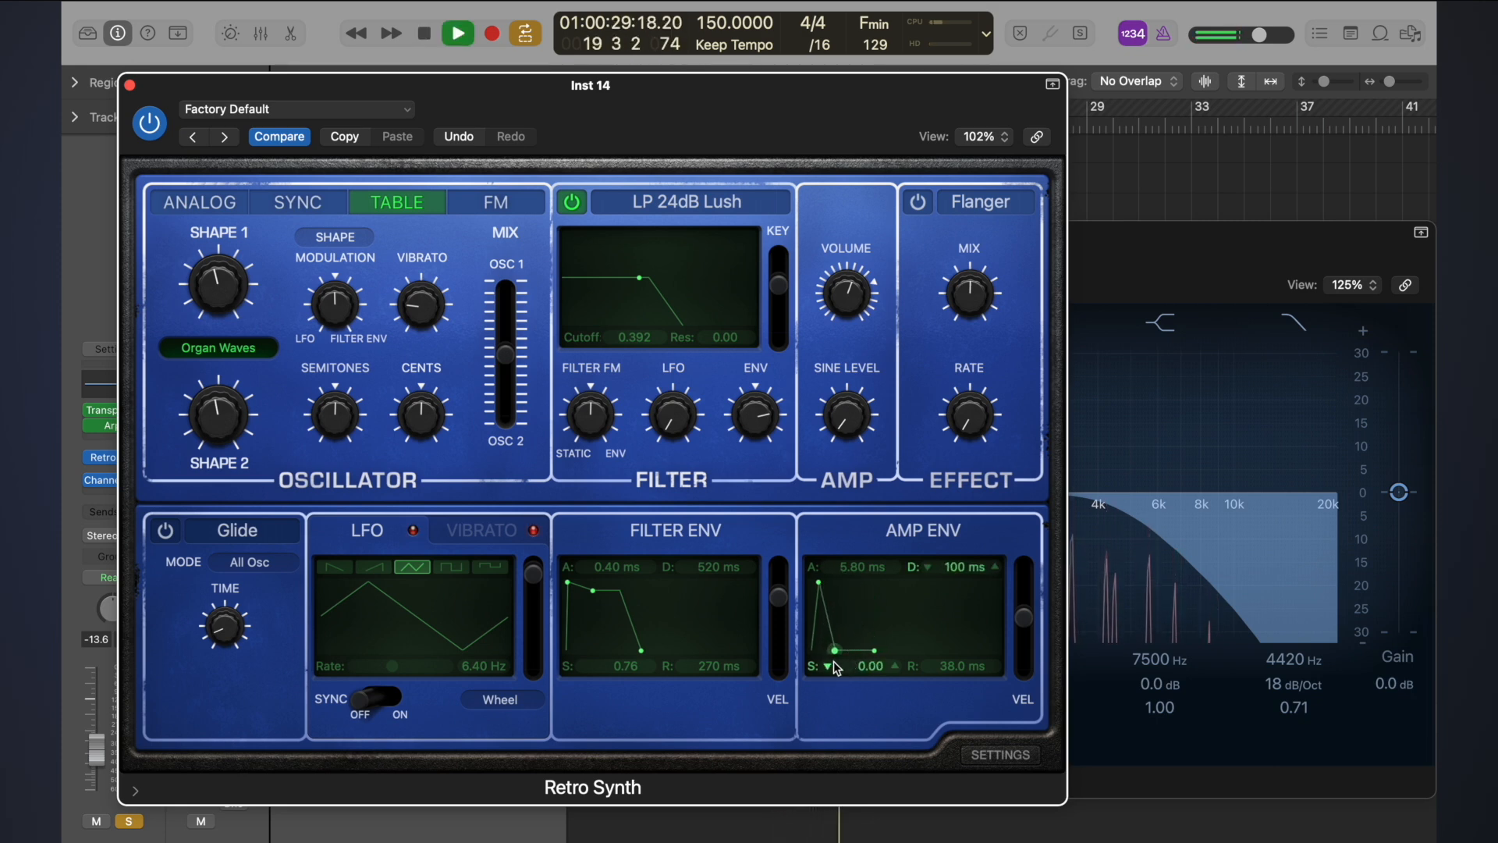
{"action": "key", "text": "space"}
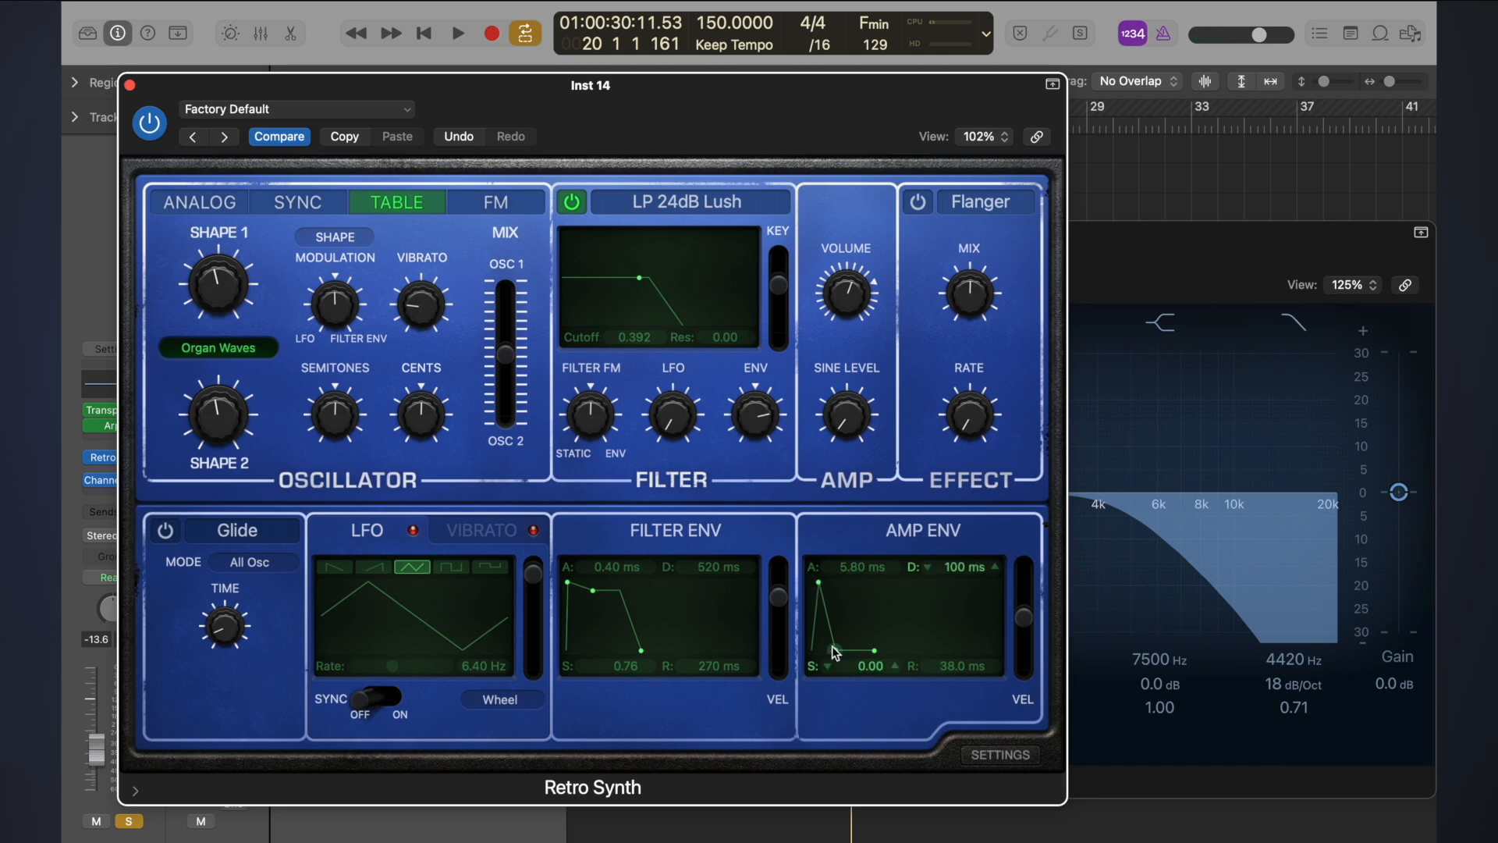
{"action": "key", "text": "space"}
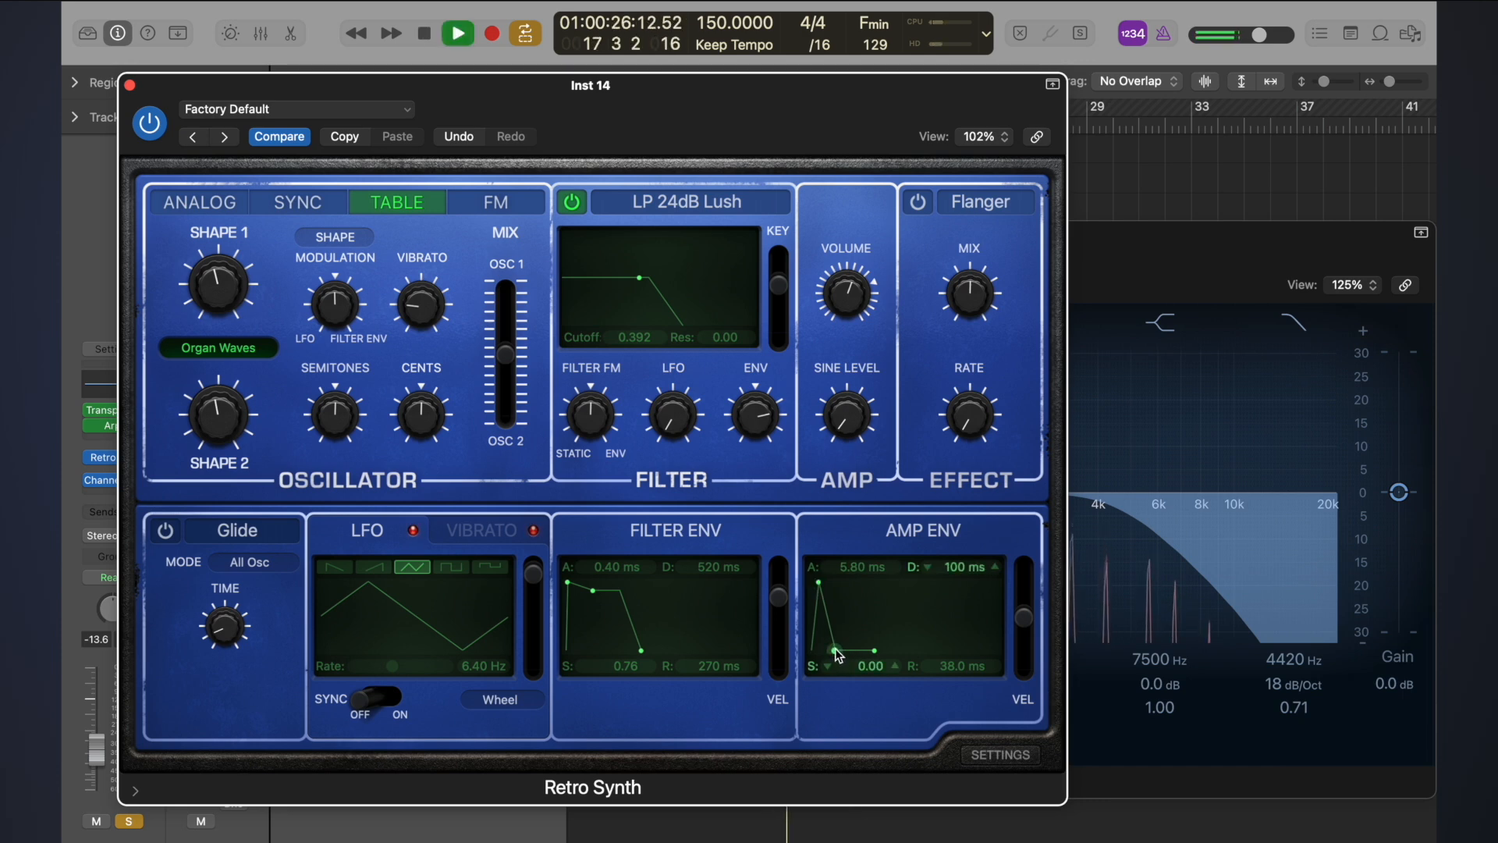
{"action": "mouse_move", "coordinate": [839, 657]}
{"action": "left_mouse_down"}
{"action": "mouse_move", "coordinate": [826, 657]}
{"action": "mouse_move", "coordinate": [840, 655]}
{"action": "left_mouse_up"}
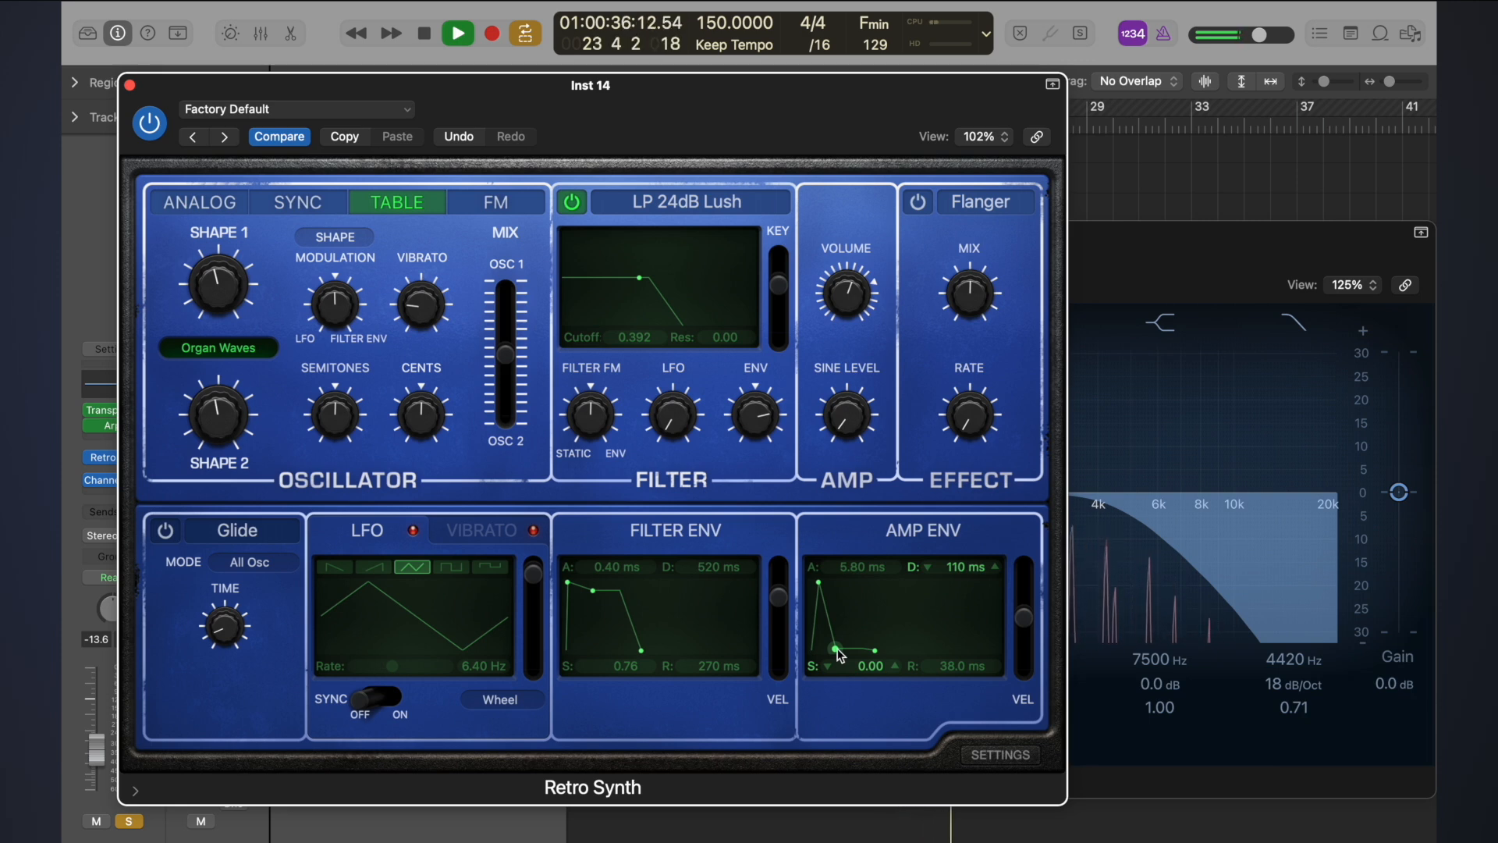
{"action": "key", "text": "space"}
{"action": "left_click", "coordinate": [130, 85]}
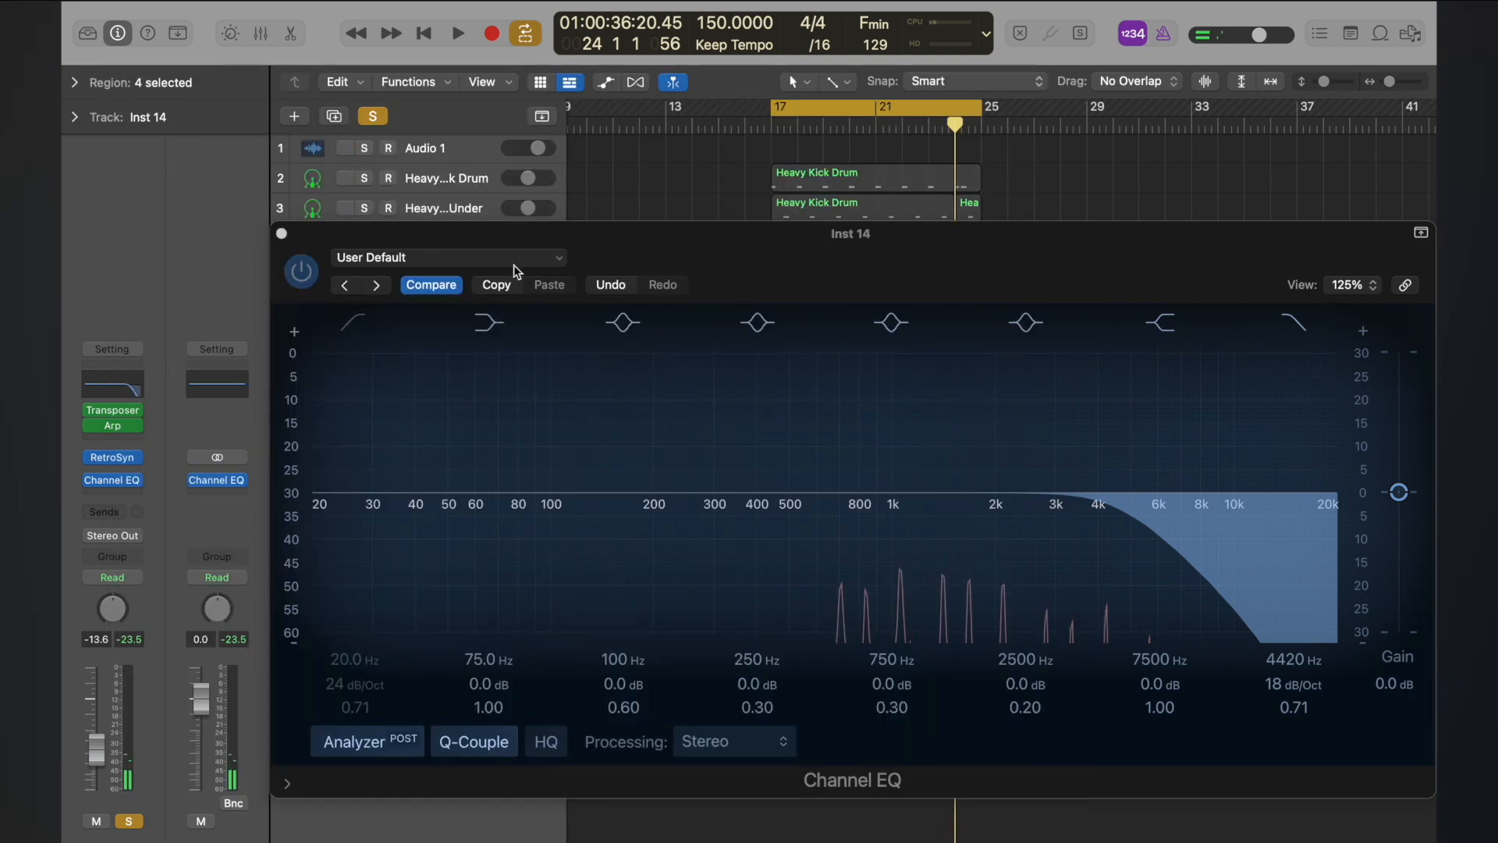
{"action": "left_click", "coordinate": [282, 235]}
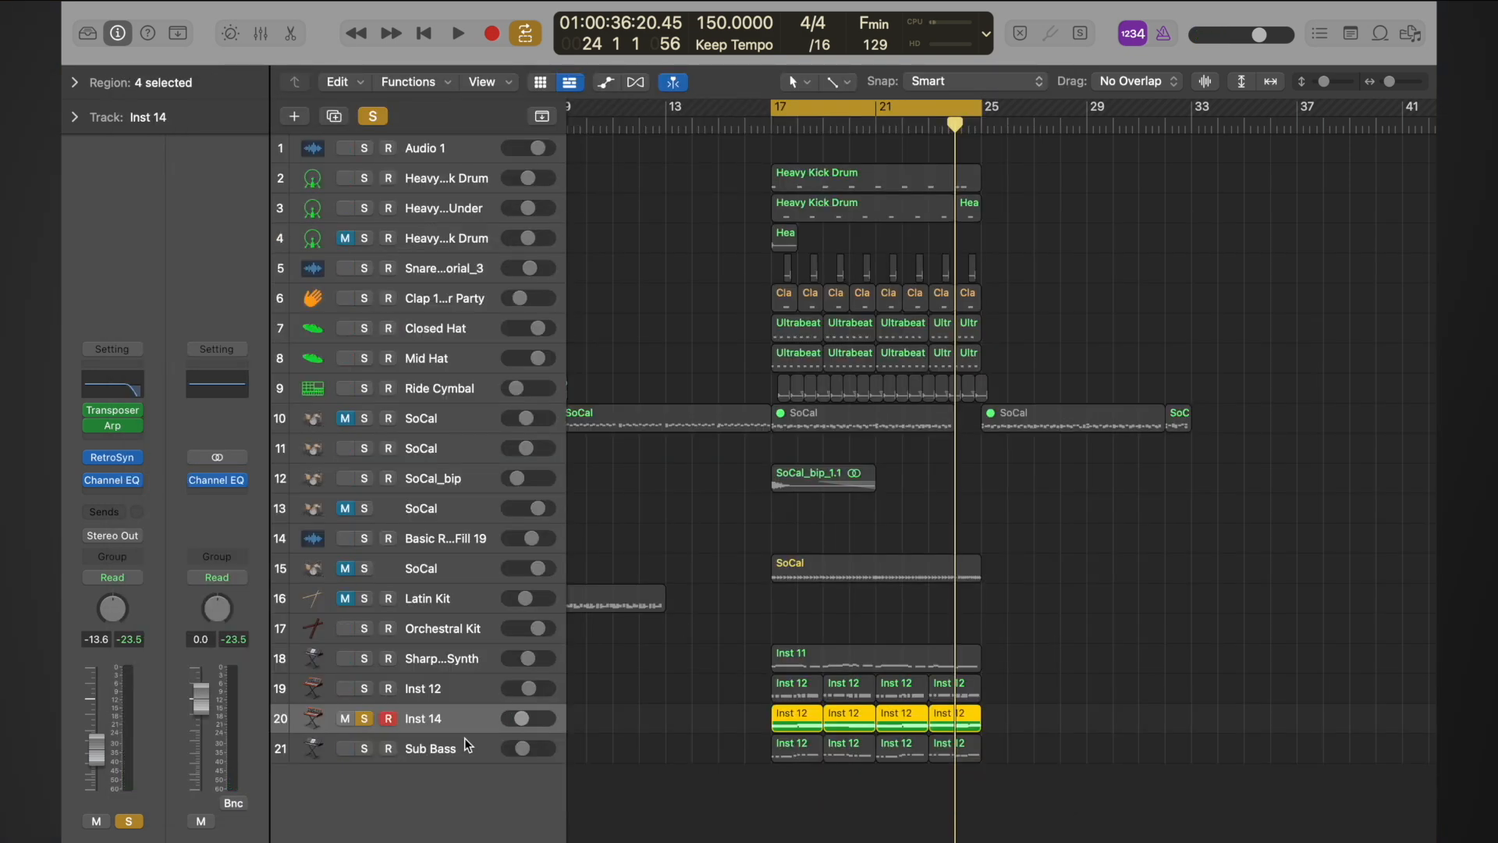
- Rename the Inst 12 track as Chords and the Inst 14 track as Arp
{"action": "double_click", "coordinate": [427, 688]}
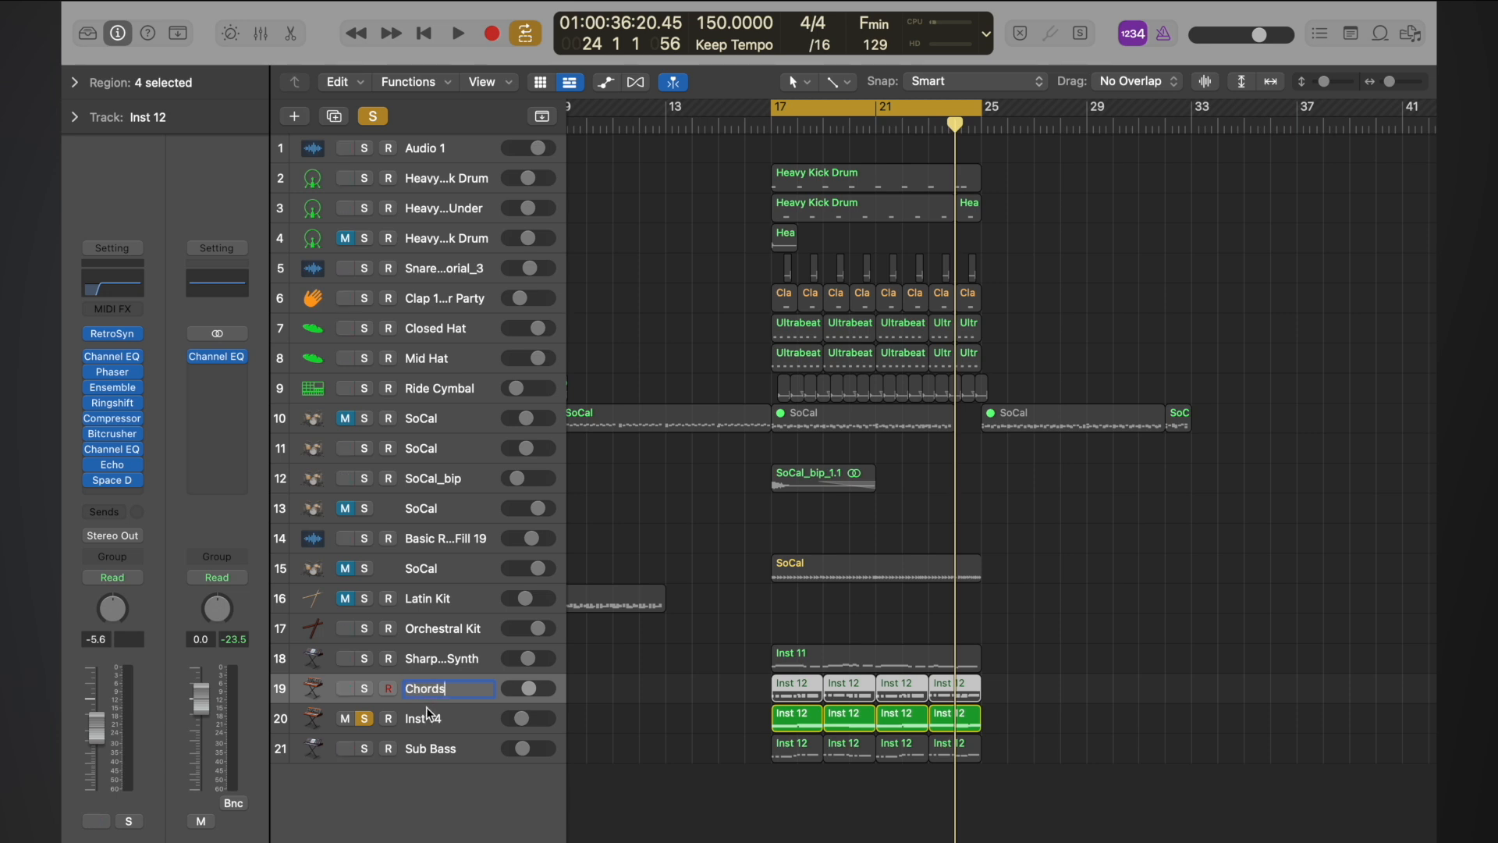
{"action": "double_click", "coordinate": [428, 715]}
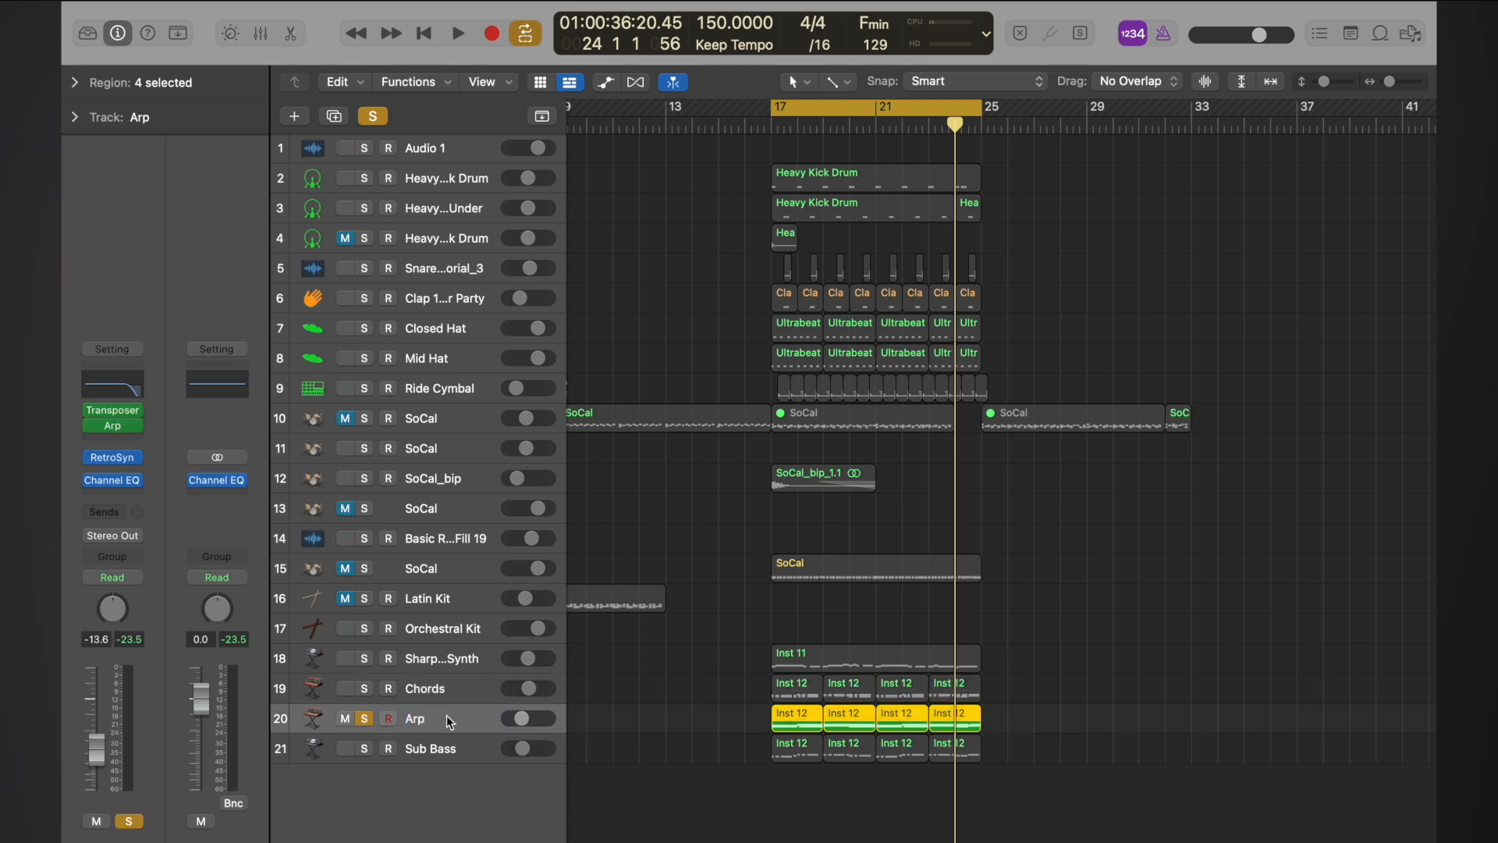
- Play the loop with the Arp track unsoloed and mute it to compare the mix without the arpeggio
{"action": "key", "text": "space"}
{"action": "left_click", "coordinate": [373, 117]}
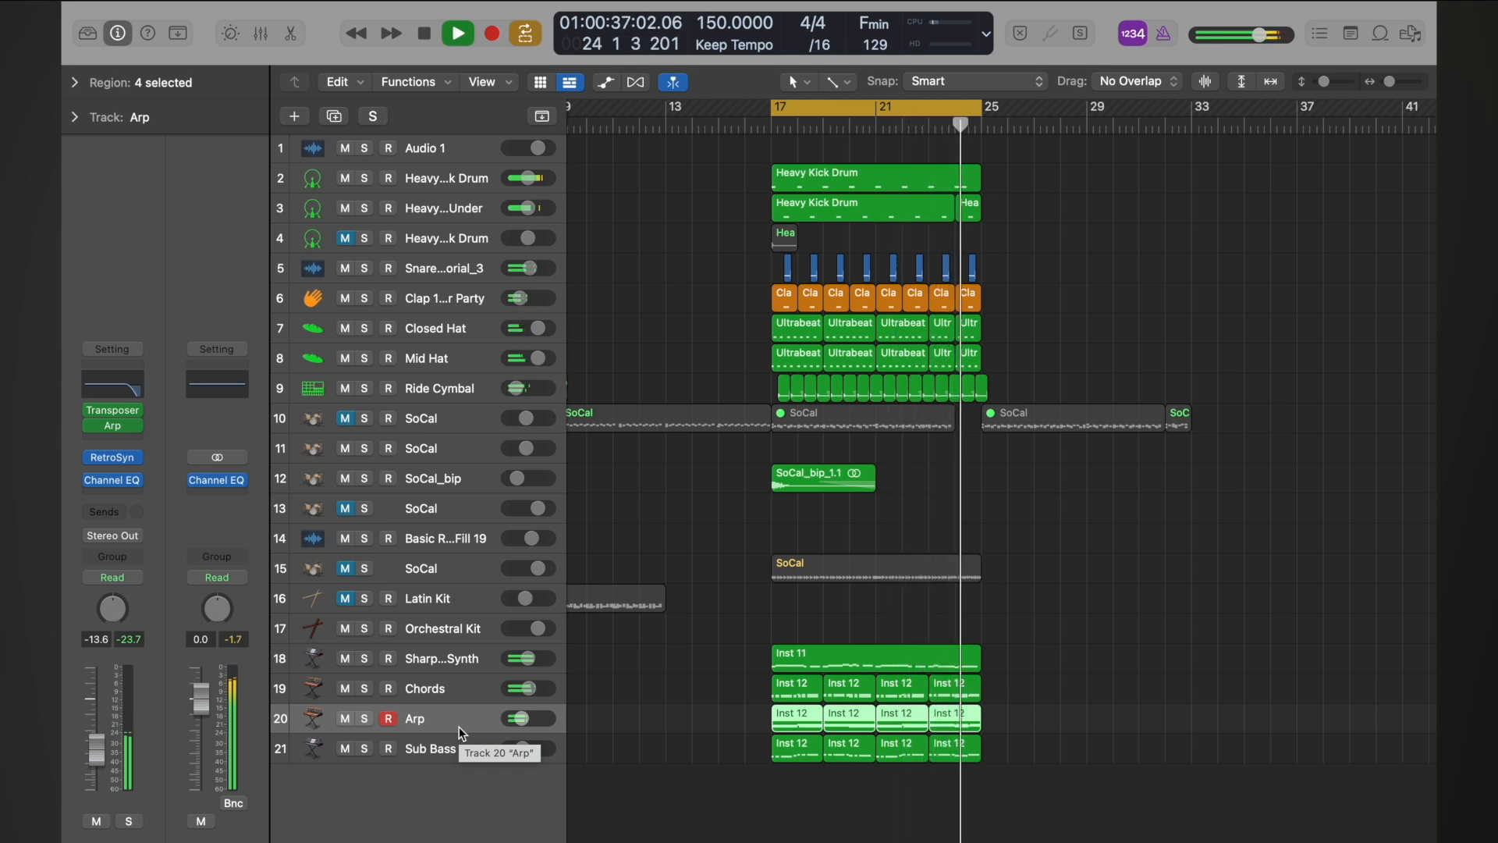
{"action": "left_click", "coordinate": [346, 719]}
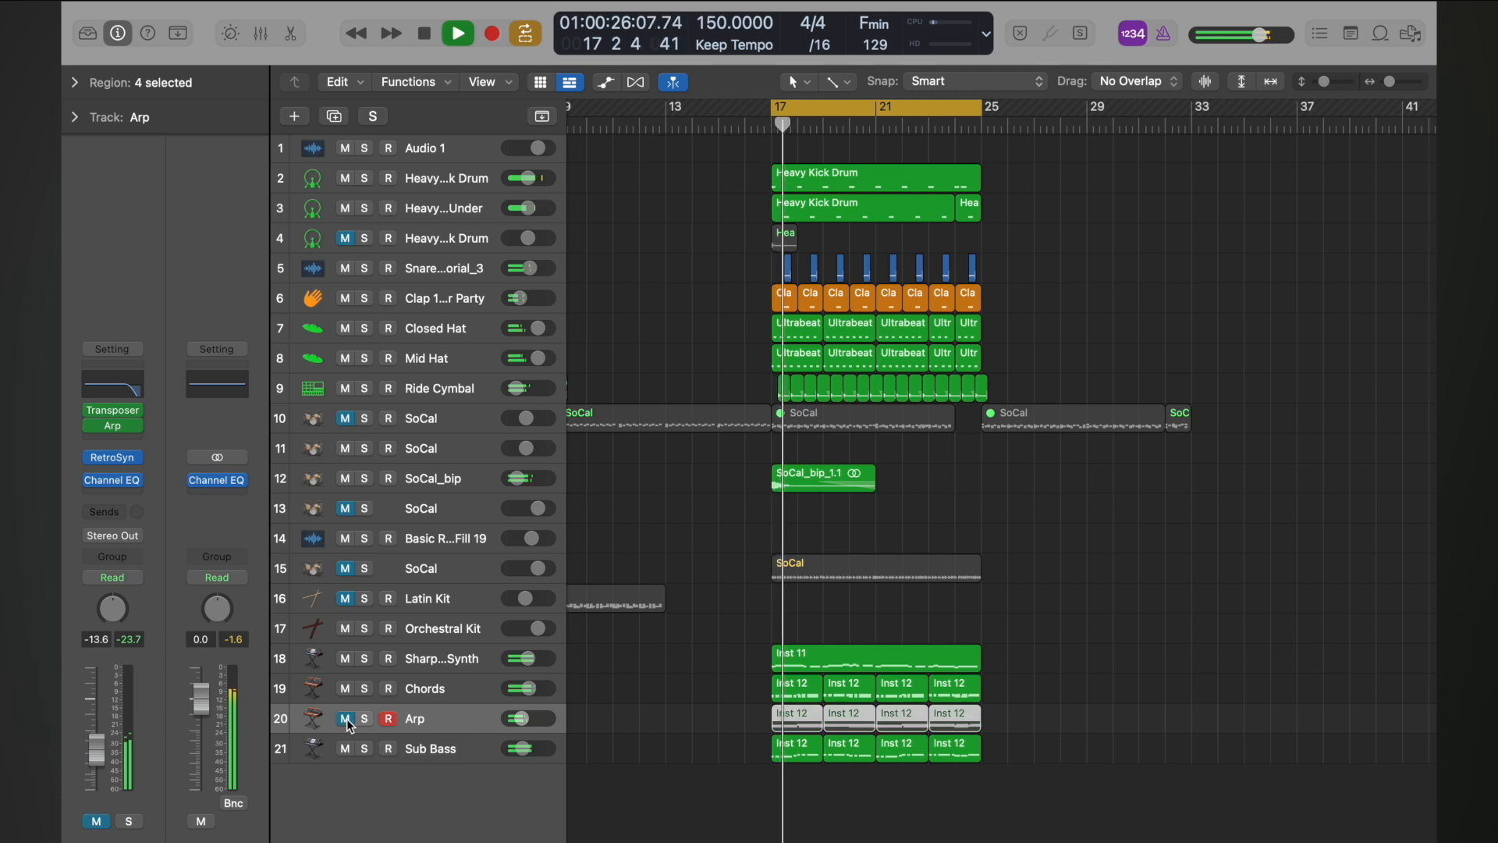
{"action": "left_click", "coordinate": [364, 719]}
{"action": "left_click", "coordinate": [364, 719]}
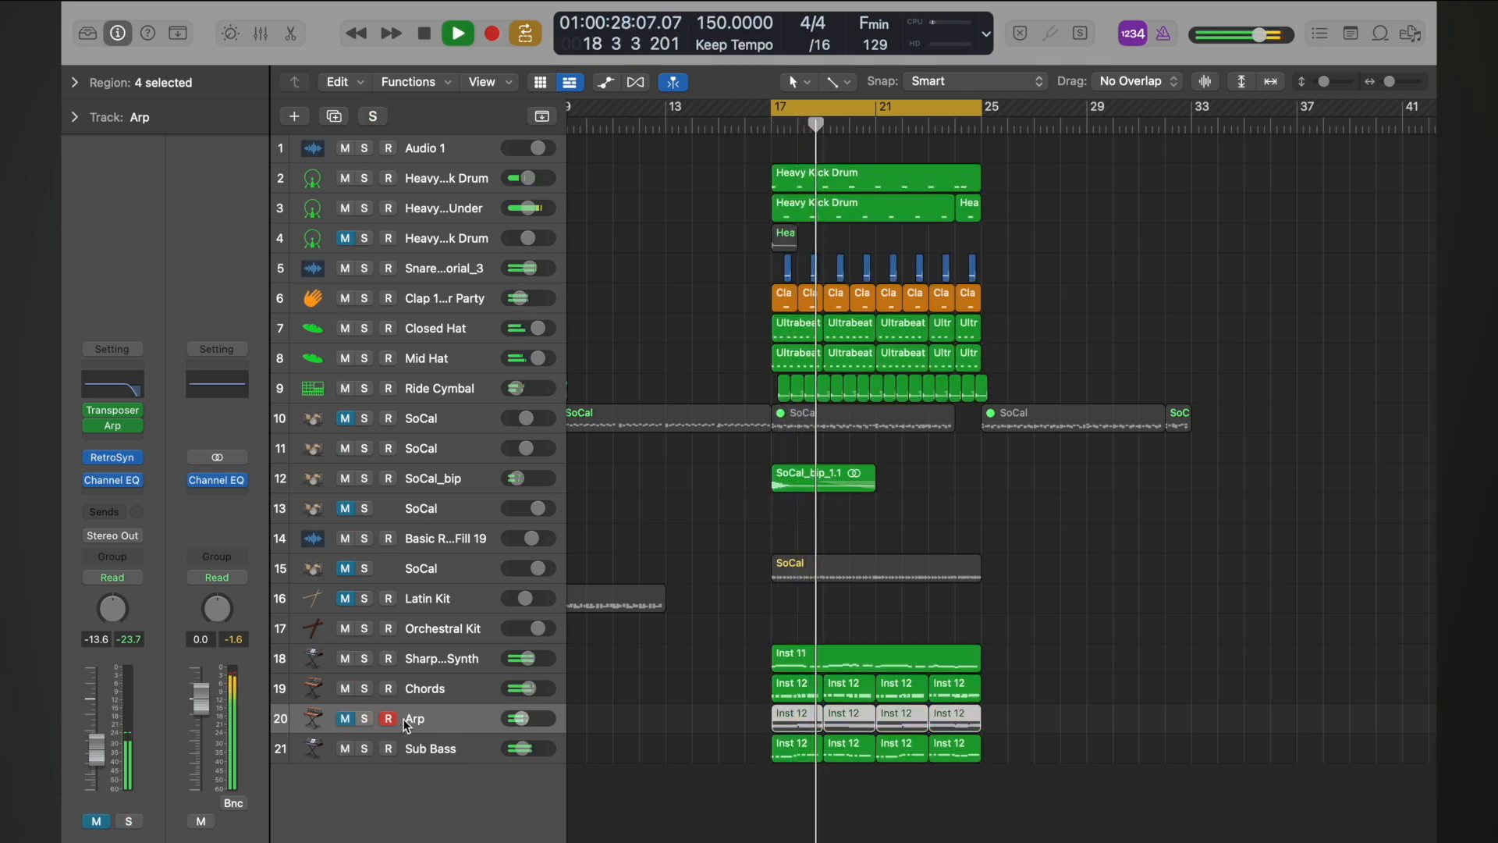
- Raise the Arp track volume to -9.2 dB, unmute the track and stop playback
{"action": "mouse_move", "coordinate": [106, 751]}
{"action": "left_mouse_down"}
{"action": "mouse_move", "coordinate": [110, 720]}
{"action": "mouse_move", "coordinate": [93, 732]}
{"action": "left_mouse_up"}
{"action": "left_click", "coordinate": [345, 719]}
{"action": "key", "text": "space"}
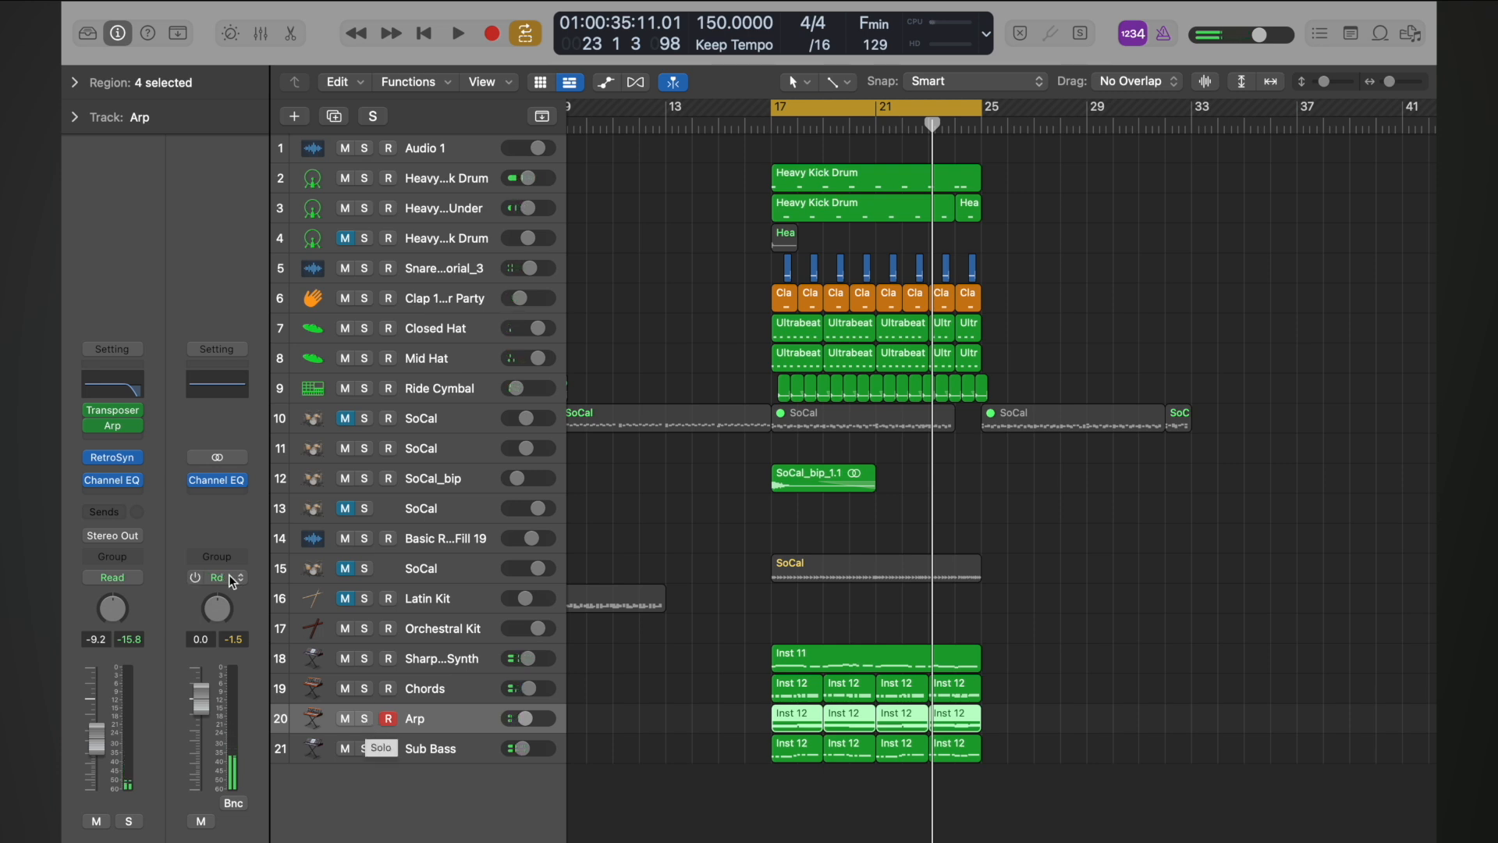
- Insert a stereo Compressor after the Channel EQ on the Arp track and play the track soloed
{"action": "left_click", "coordinate": [124, 493]}
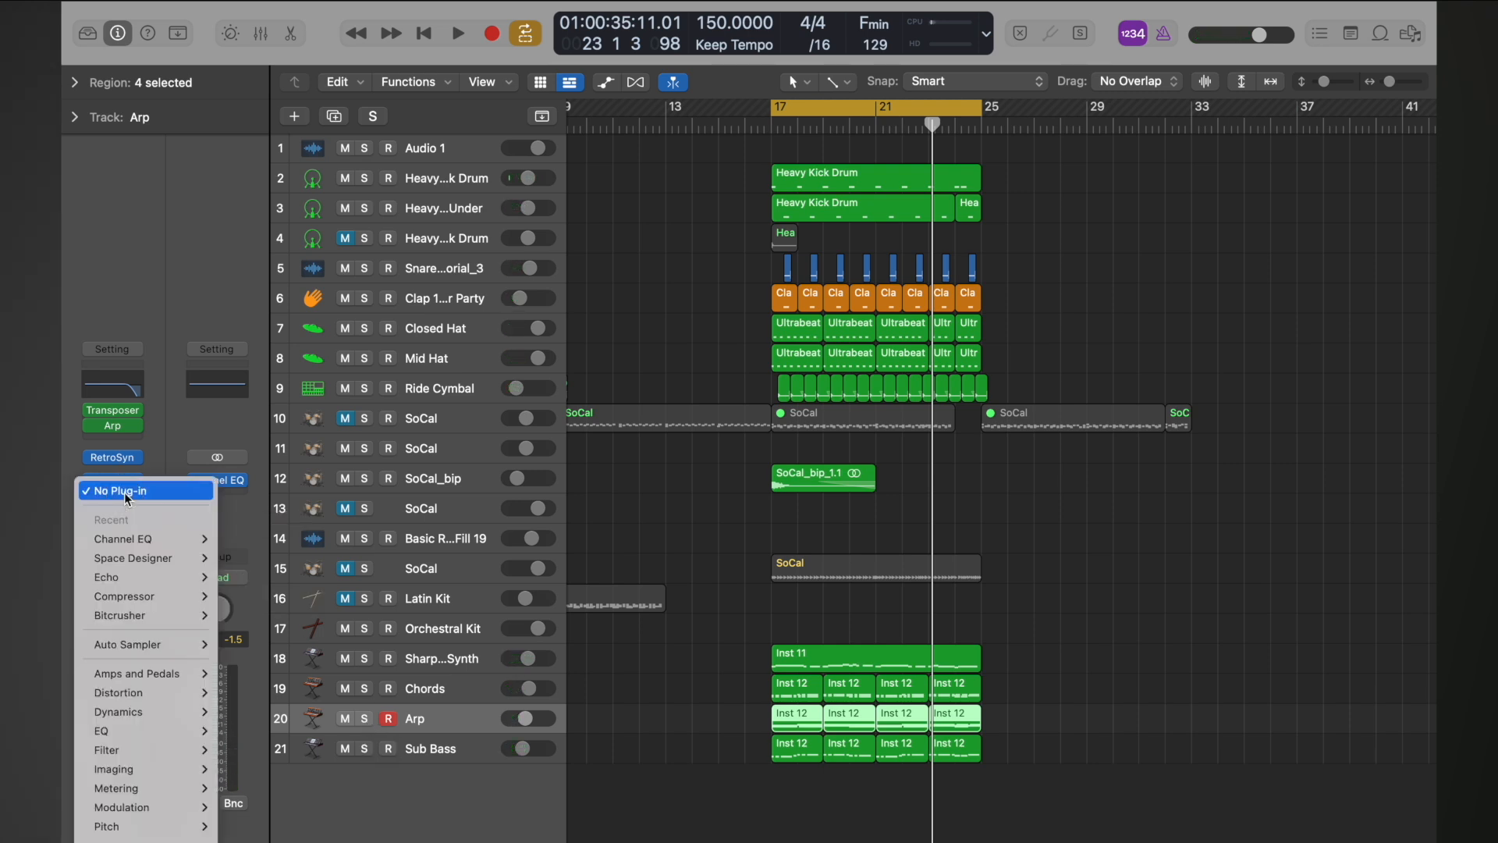
{"action": "mouse_move", "coordinate": [167, 597]}
{"action": "left_click", "coordinate": [242, 596]}
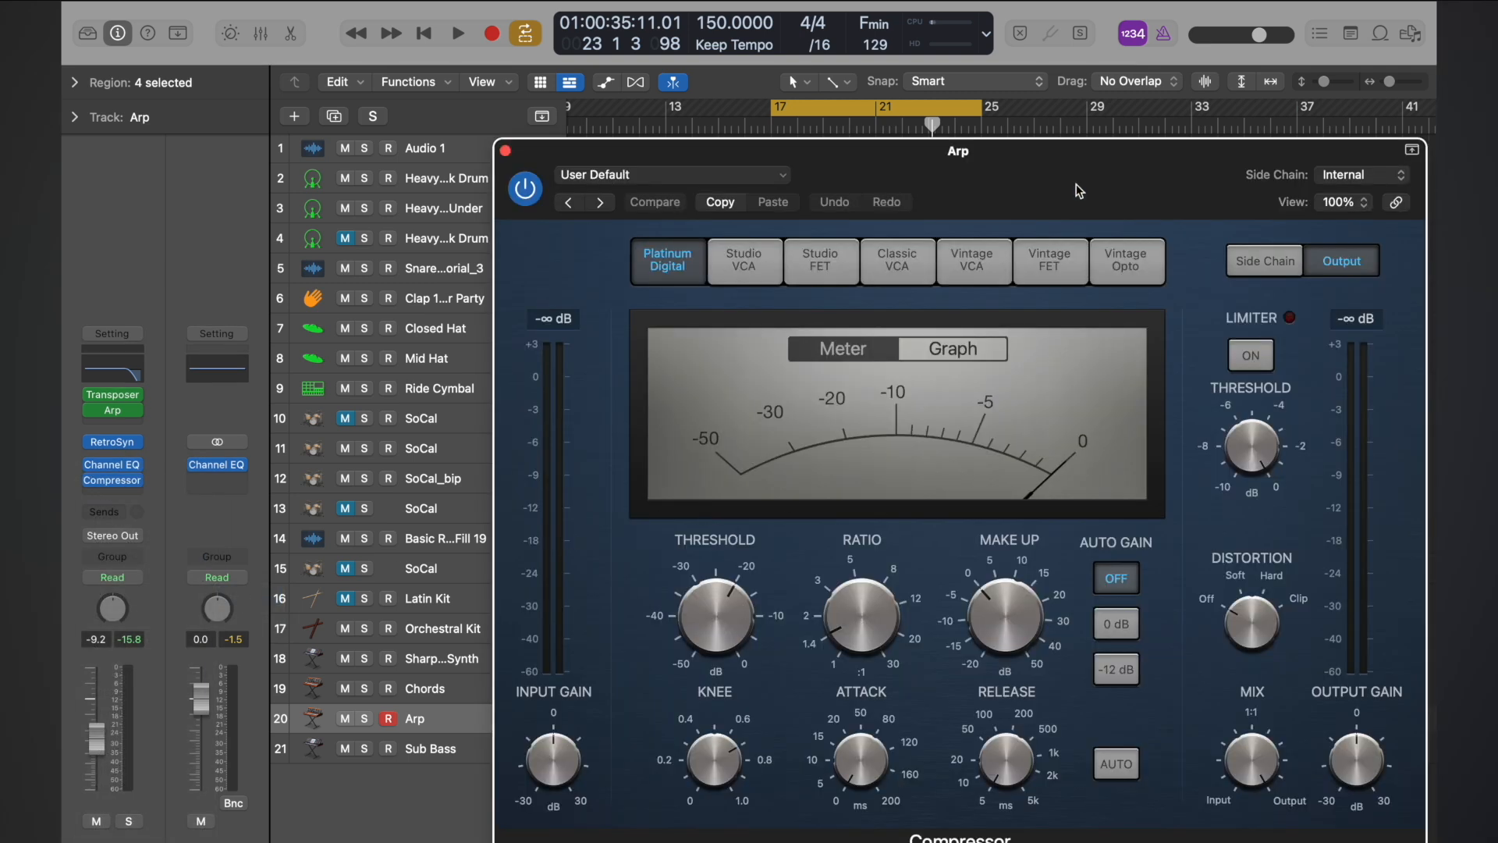
{"action": "key", "text": "s"}
{"action": "key", "text": "space"}
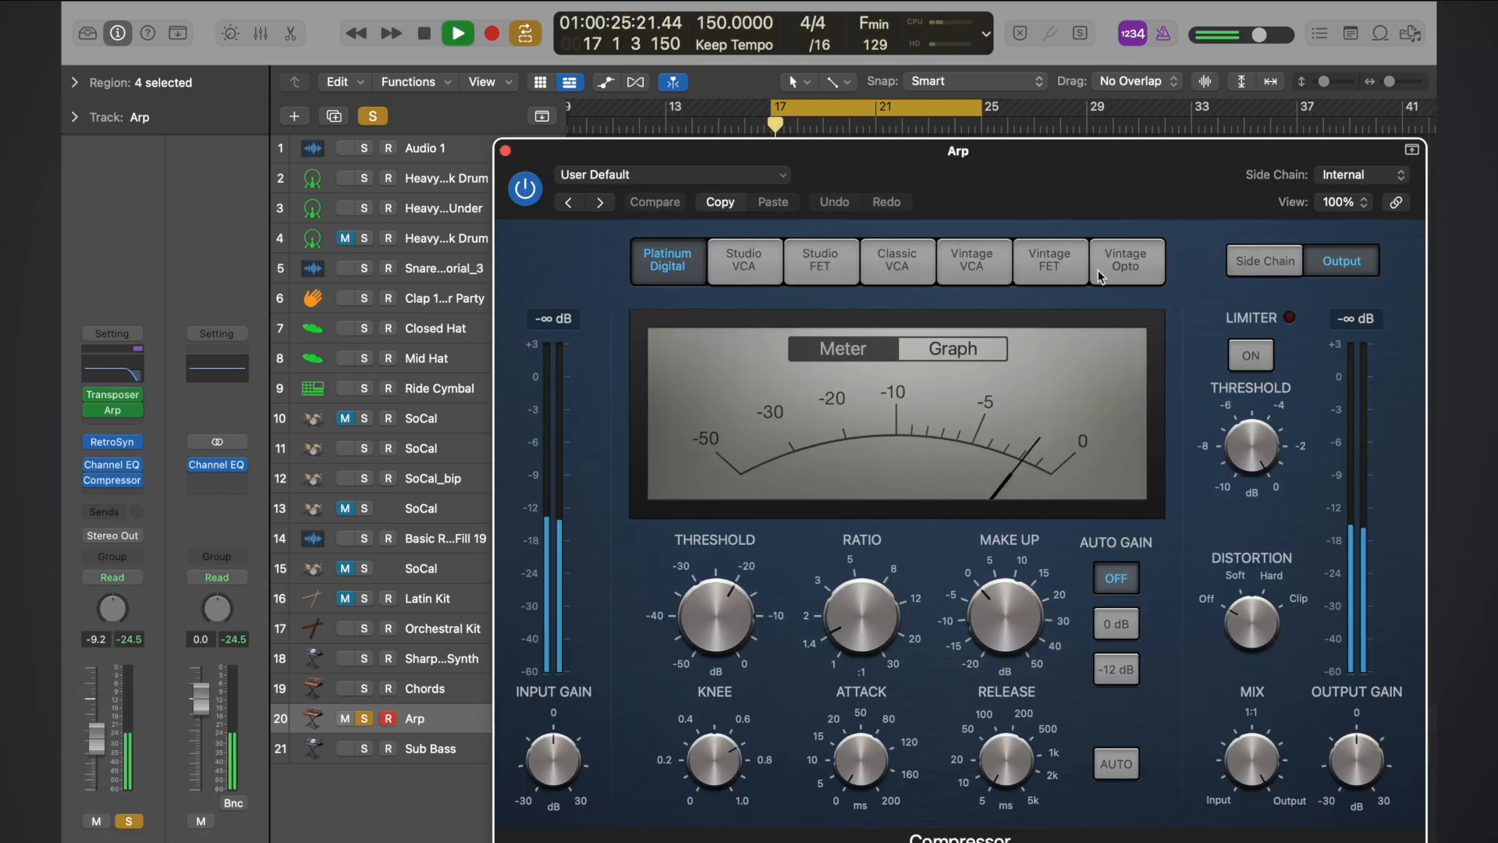
- Raise the Compressor ratio, set its threshold to -24.0 dB and close the plug-in
{"action": "left_click_drag", "start_coordinate": [873, 648], "coordinate": [873, 616]}
{"action": "left_click_drag", "start_coordinate": [745, 620], "coordinate": [744, 644]}
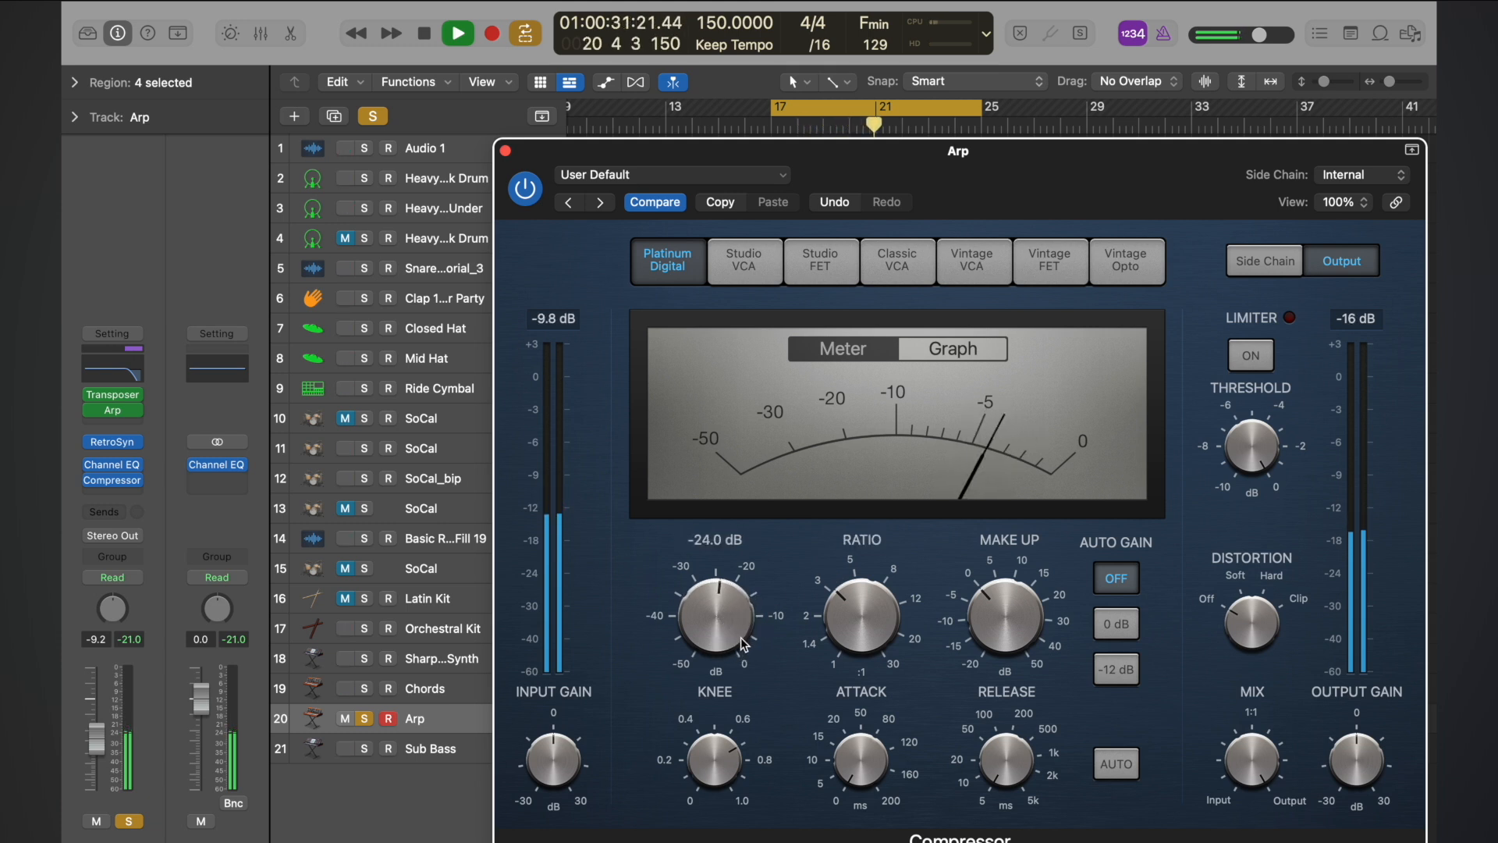
{"action": "left_click", "coordinate": [507, 149]}
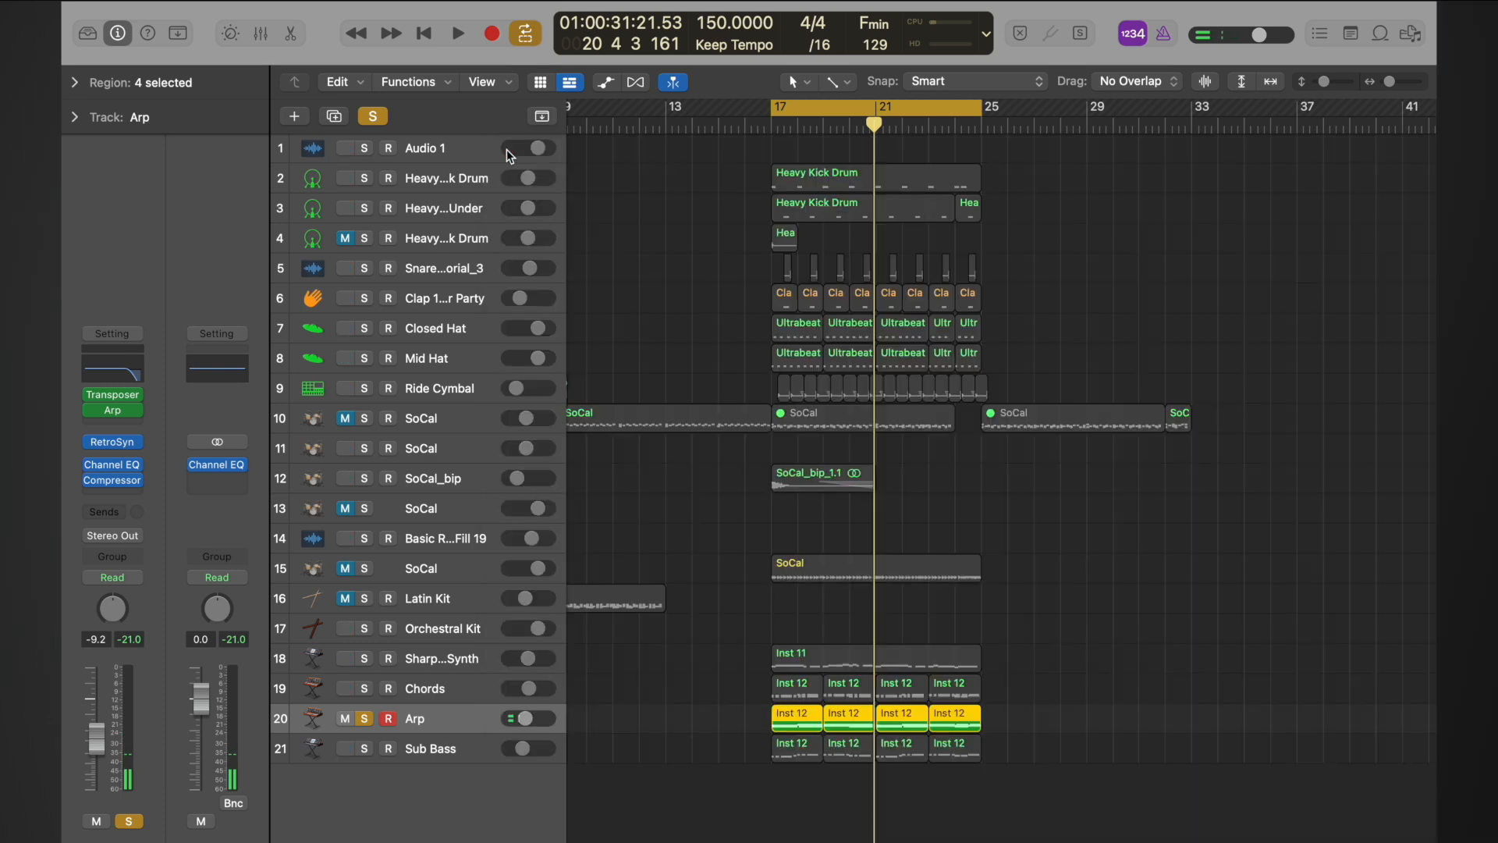
- Insert a stereo Bitcrusher after the Compressor on Arp, with the clip level at -10.0 dB and drive at 5.0 dB
{"action": "left_click", "coordinate": [126, 494]}
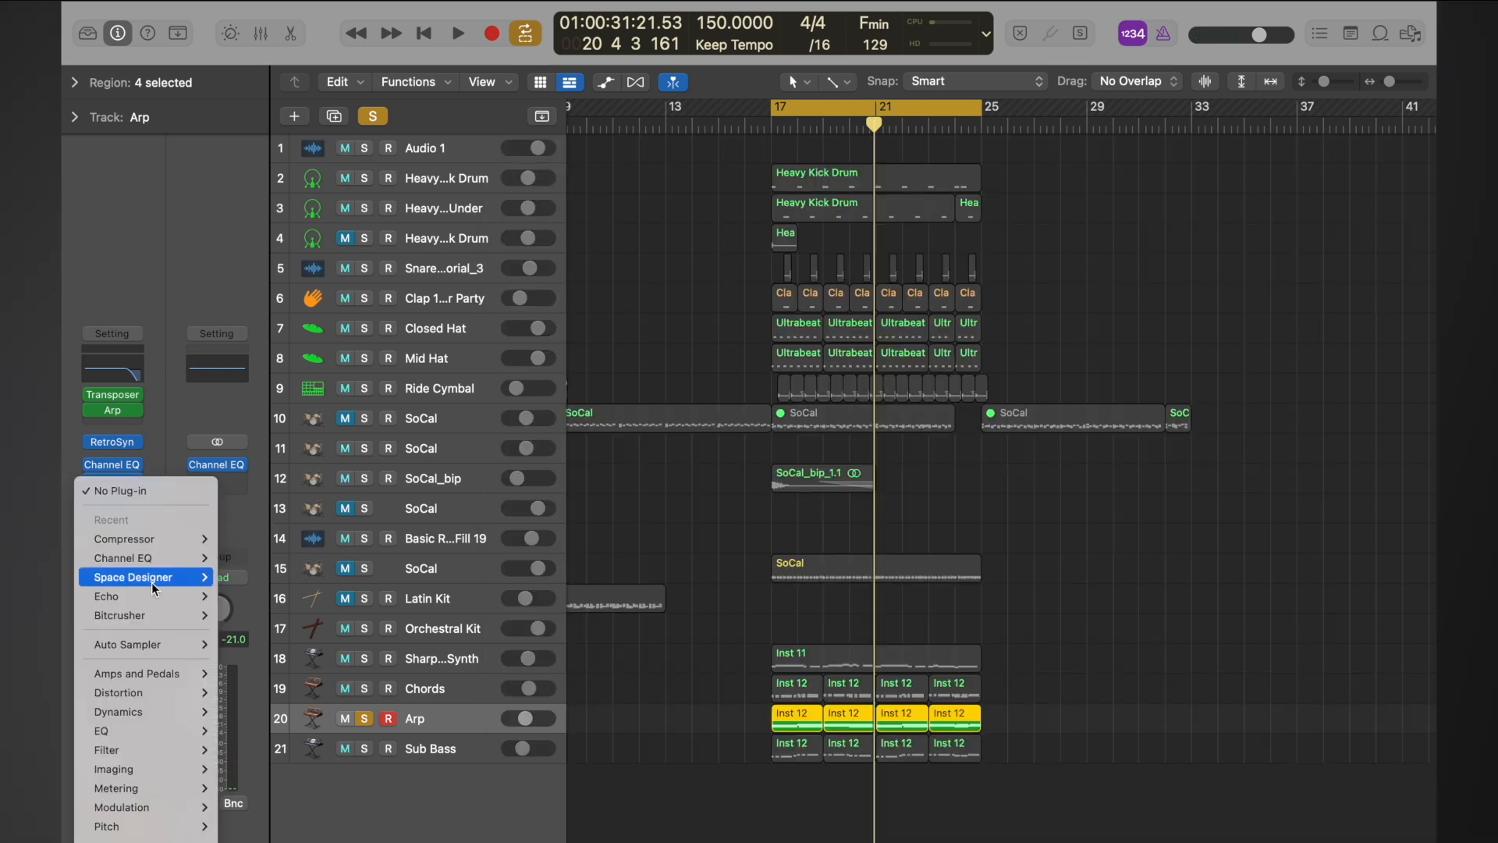
{"action": "mouse_move", "coordinate": [156, 615]}
{"action": "left_click", "coordinate": [266, 615]}
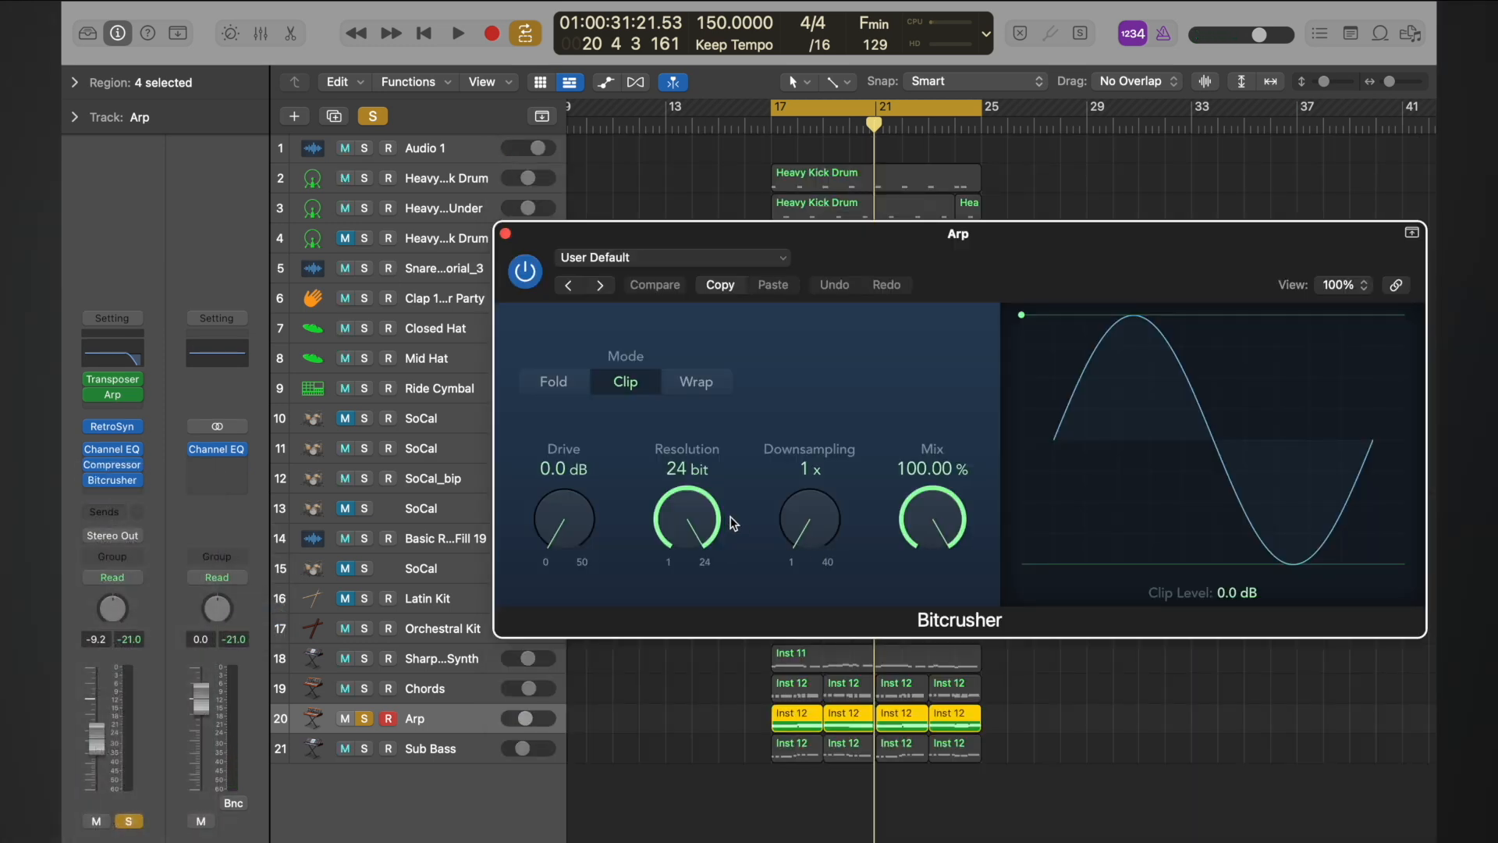
{"action": "left_click_drag", "start_coordinate": [1022, 323], "coordinate": [1043, 528]}
{"action": "key", "text": "space"}
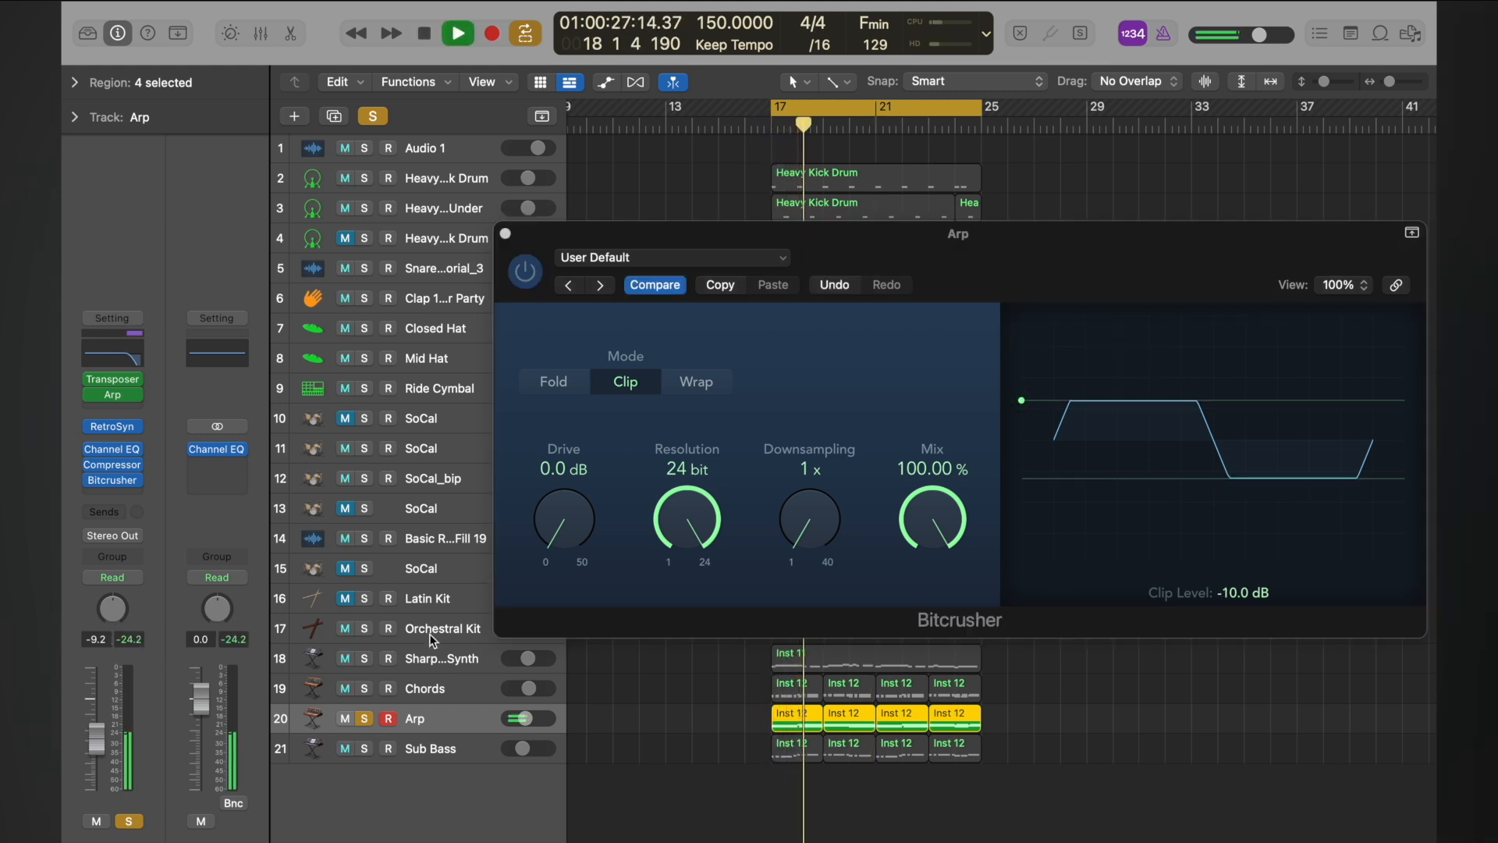
{"action": "mouse_move", "coordinate": [552, 525]}
{"action": "left_mouse_down"}
{"action": "mouse_move", "coordinate": [551, 482]}
{"action": "mouse_move", "coordinate": [561, 534]}
{"action": "left_mouse_up"}
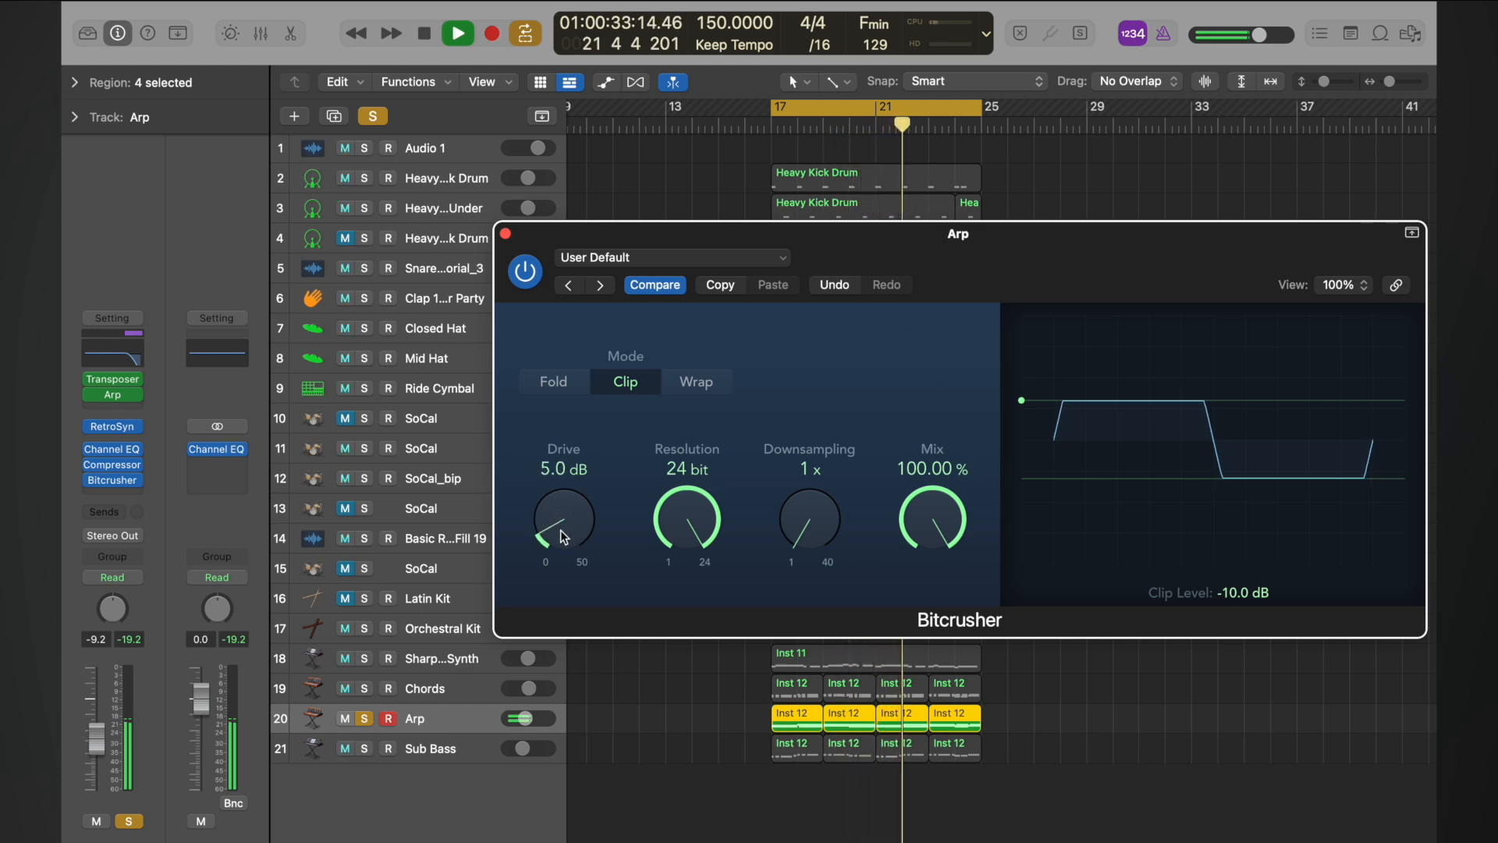
- Compare the Arp's peak level with Bitcrusher bypassed and active, and lower the track volume to -13.0 dB
{"action": "left_click", "coordinate": [123, 639]}
{"action": "left_click", "coordinate": [525, 271]}
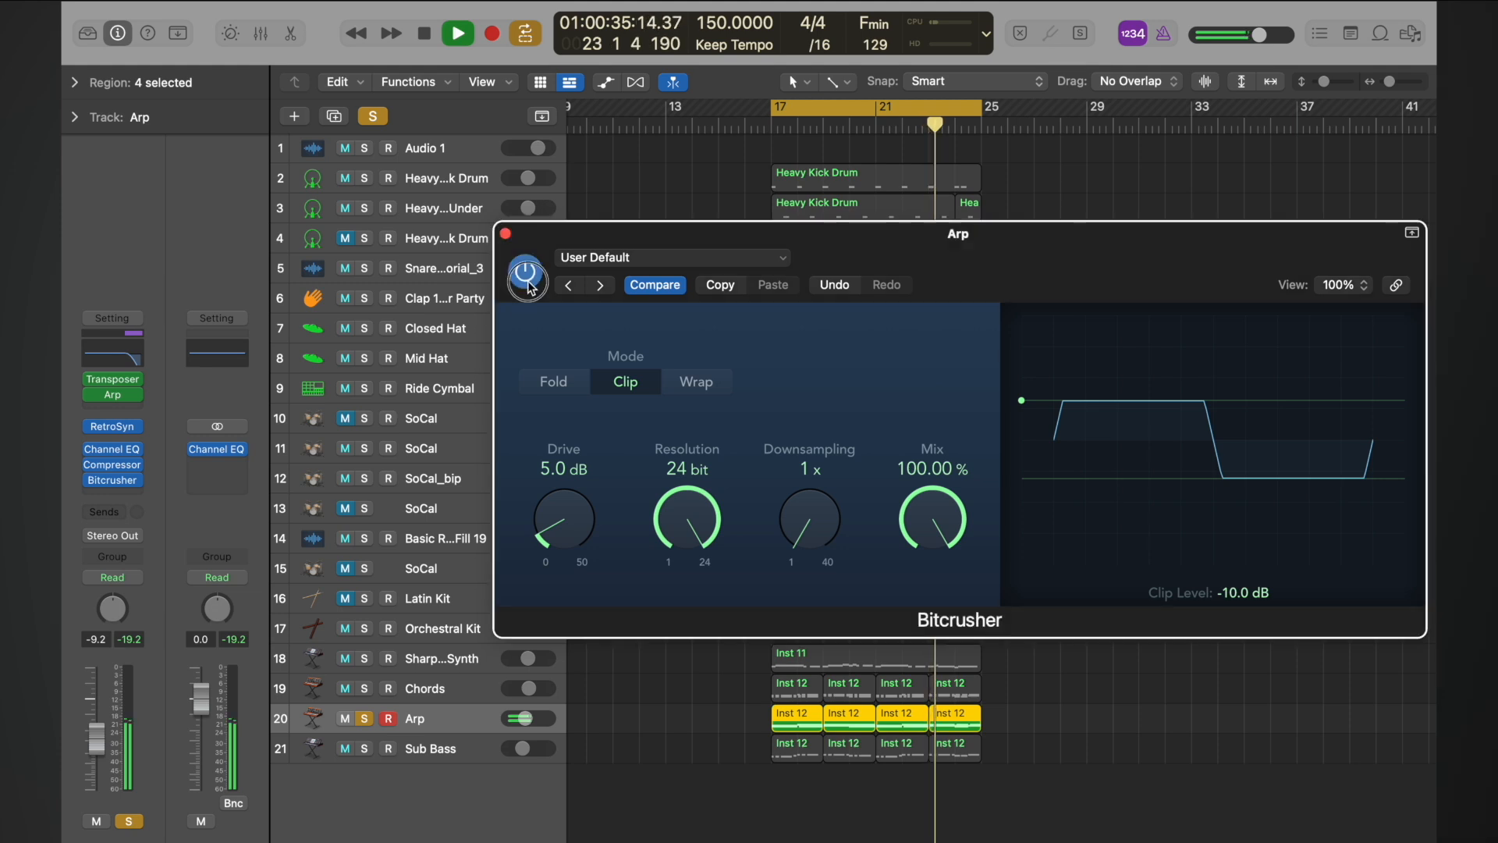
{"action": "left_click", "coordinate": [526, 271]}
{"action": "left_click", "coordinate": [140, 640]}
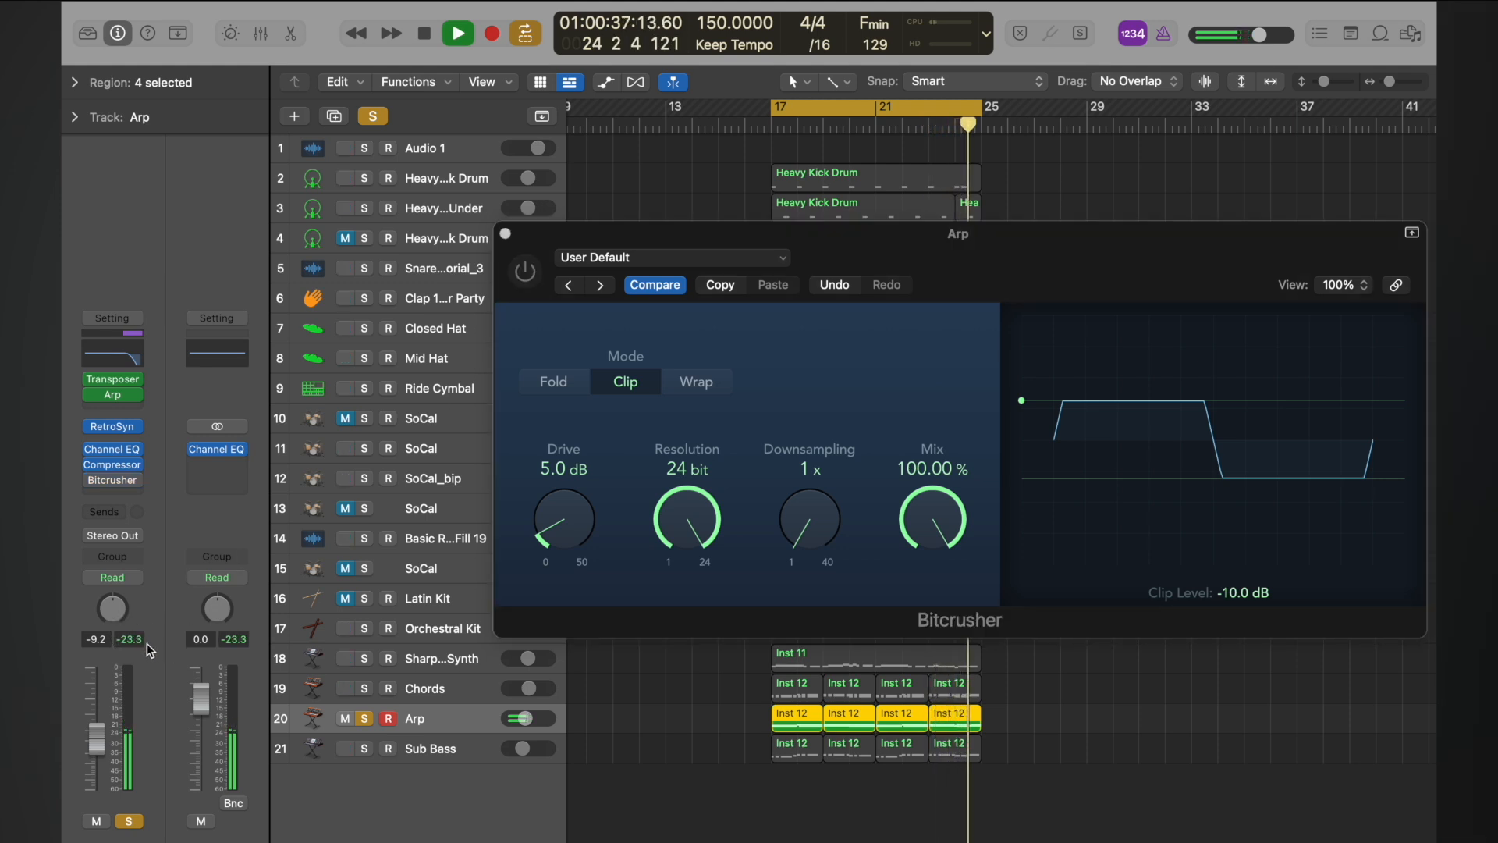
{"action": "left_click", "coordinate": [525, 271]}
{"action": "left_click", "coordinate": [506, 233]}
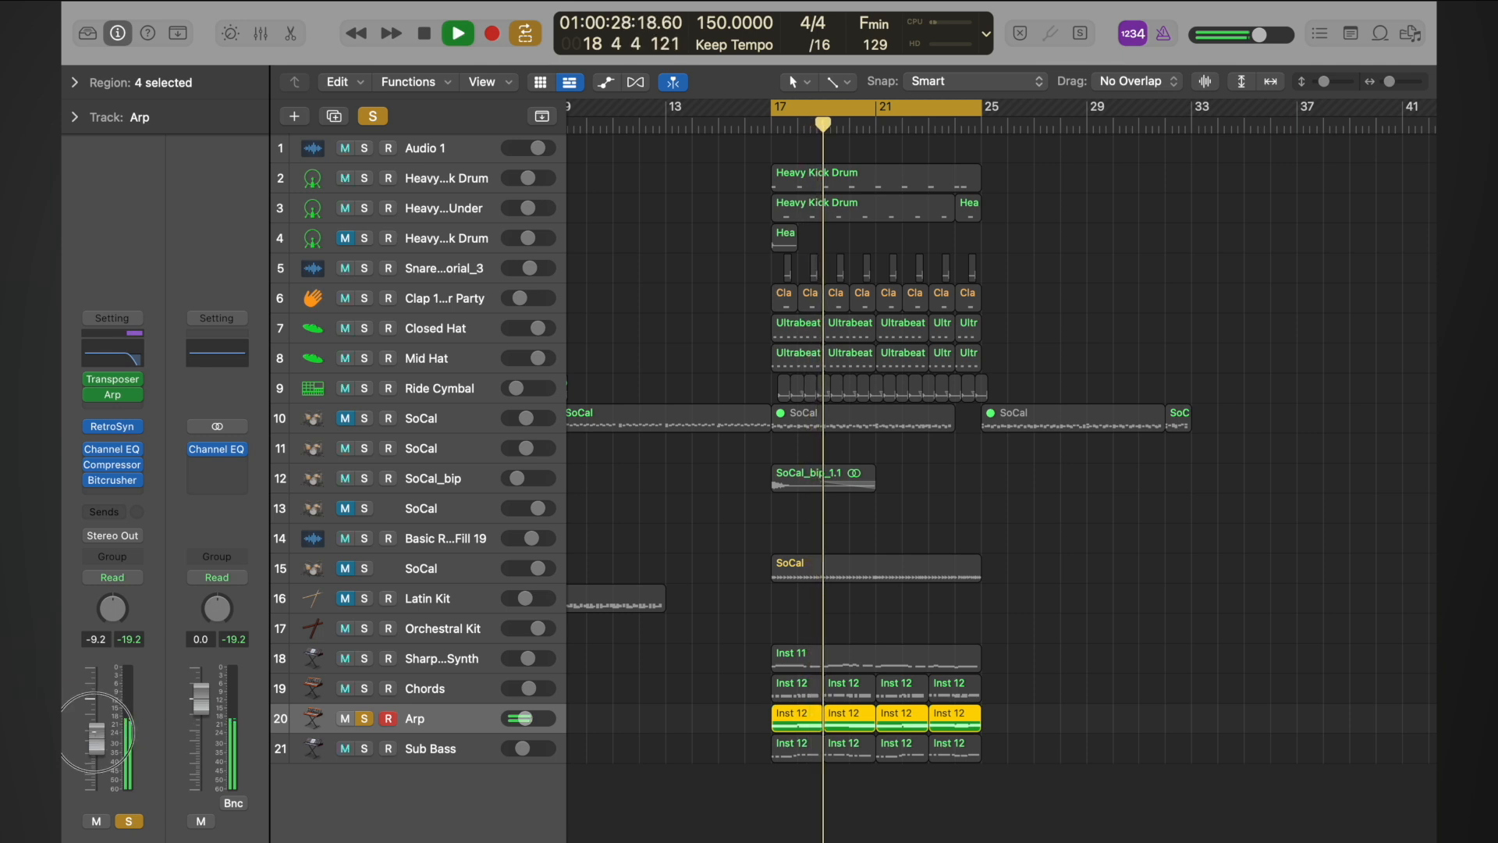
{"action": "left_click_drag", "start_coordinate": [95, 733], "coordinate": [94, 747]}
{"action": "key", "text": "space"}
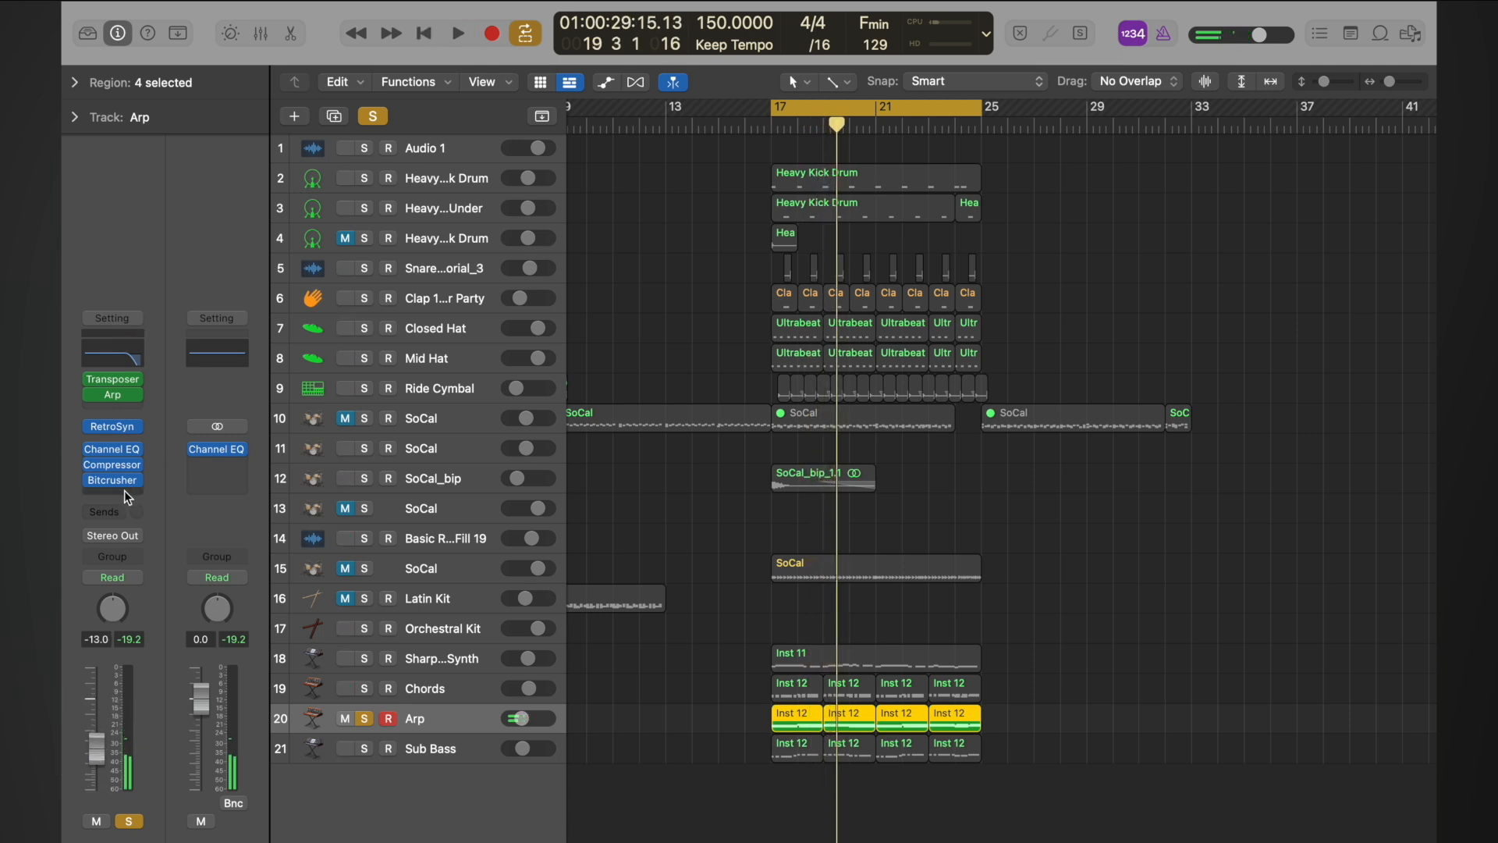
- Try a stereo Echo after the Bitcrusher on the Arp track and audition it
{"action": "left_click", "coordinate": [124, 489]}
{"action": "mouse_move", "coordinate": [117, 612]}
{"action": "left_click", "coordinate": [233, 620]}
{"action": "key", "text": "space"}
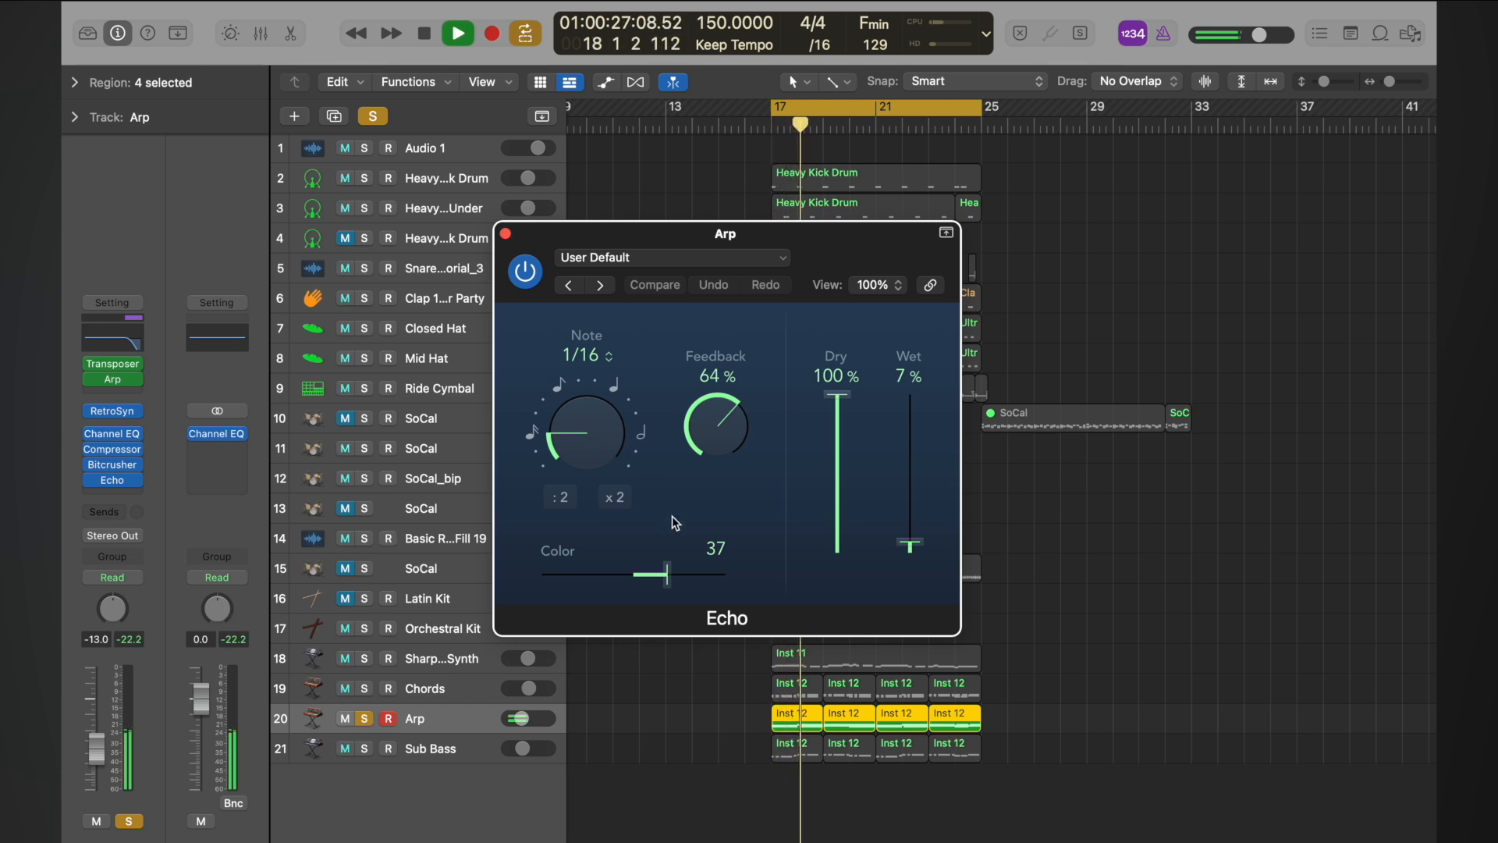
{"action": "key", "text": "space"}
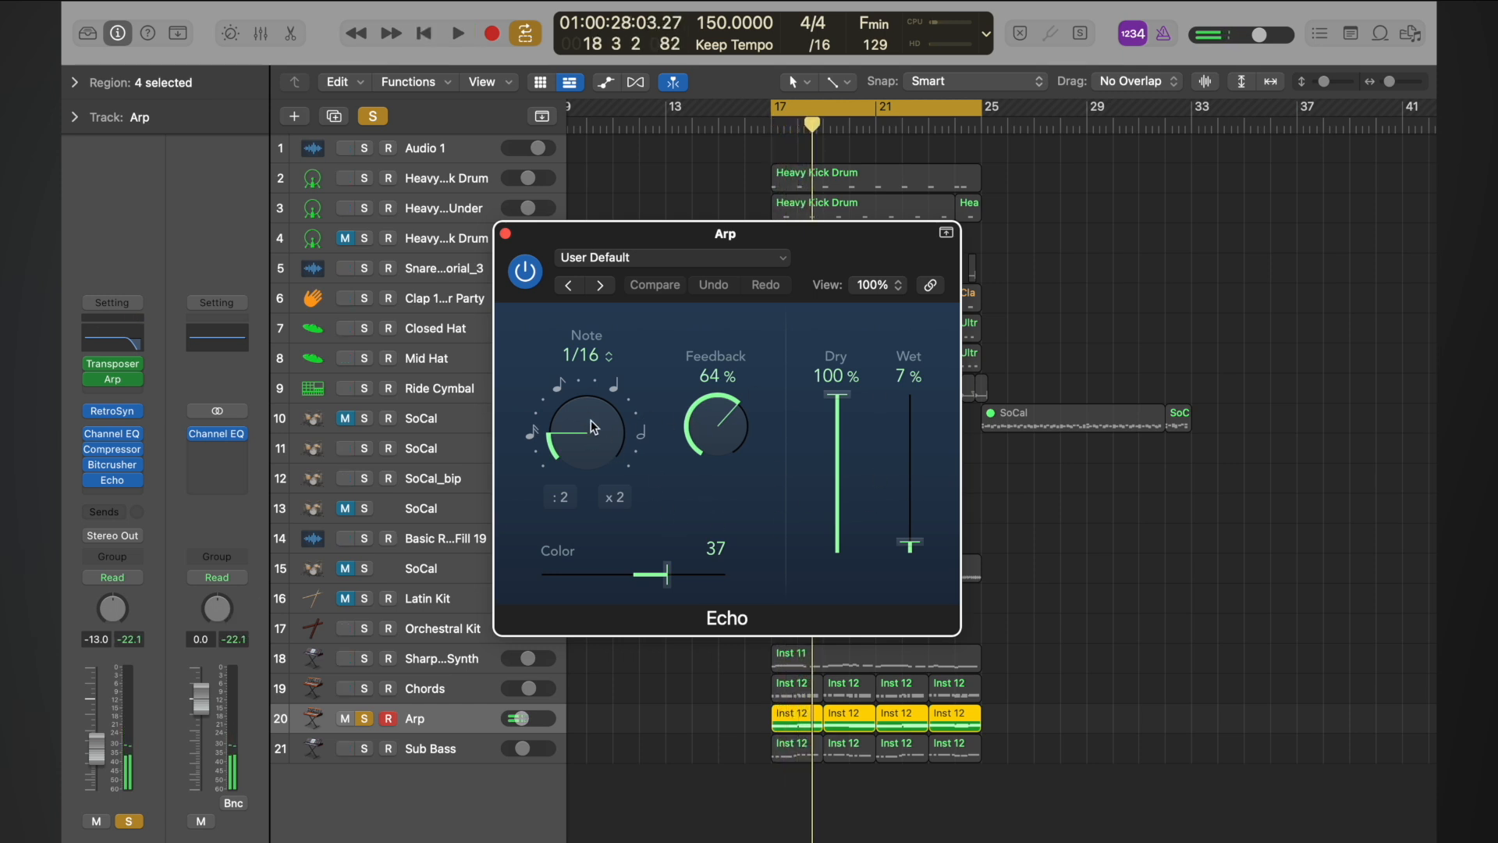
- Set the Echo wet level to 30 % and audition note values of 1/8 and 1/4
{"action": "left_click_drag", "start_coordinate": [912, 531], "coordinate": [916, 494]}
{"action": "left_click_drag", "start_coordinate": [591, 432], "coordinate": [592, 359]}
{"action": "key", "text": "space"}
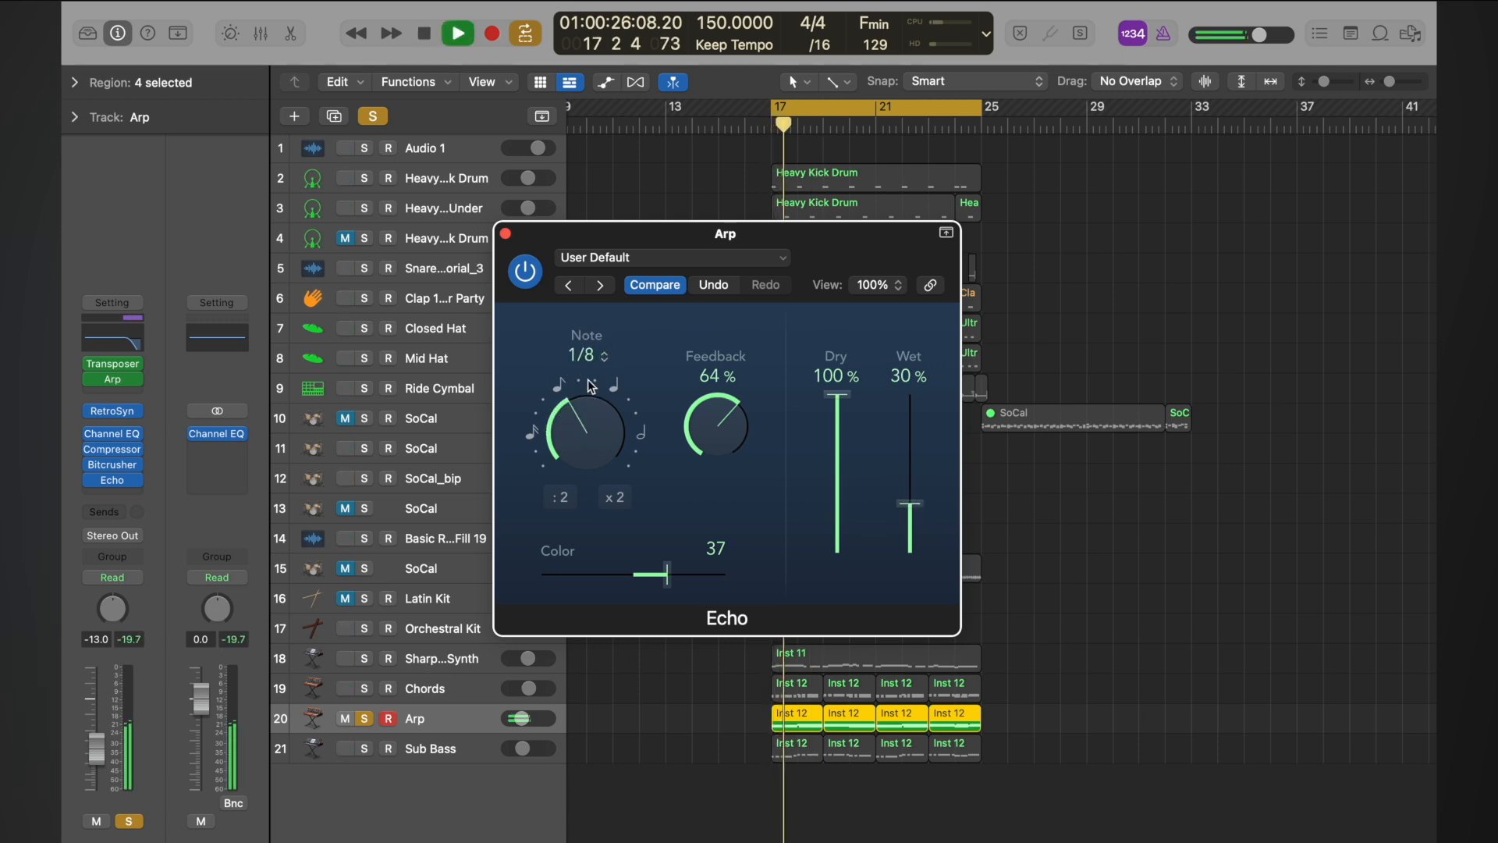
{"action": "key", "text": "space"}
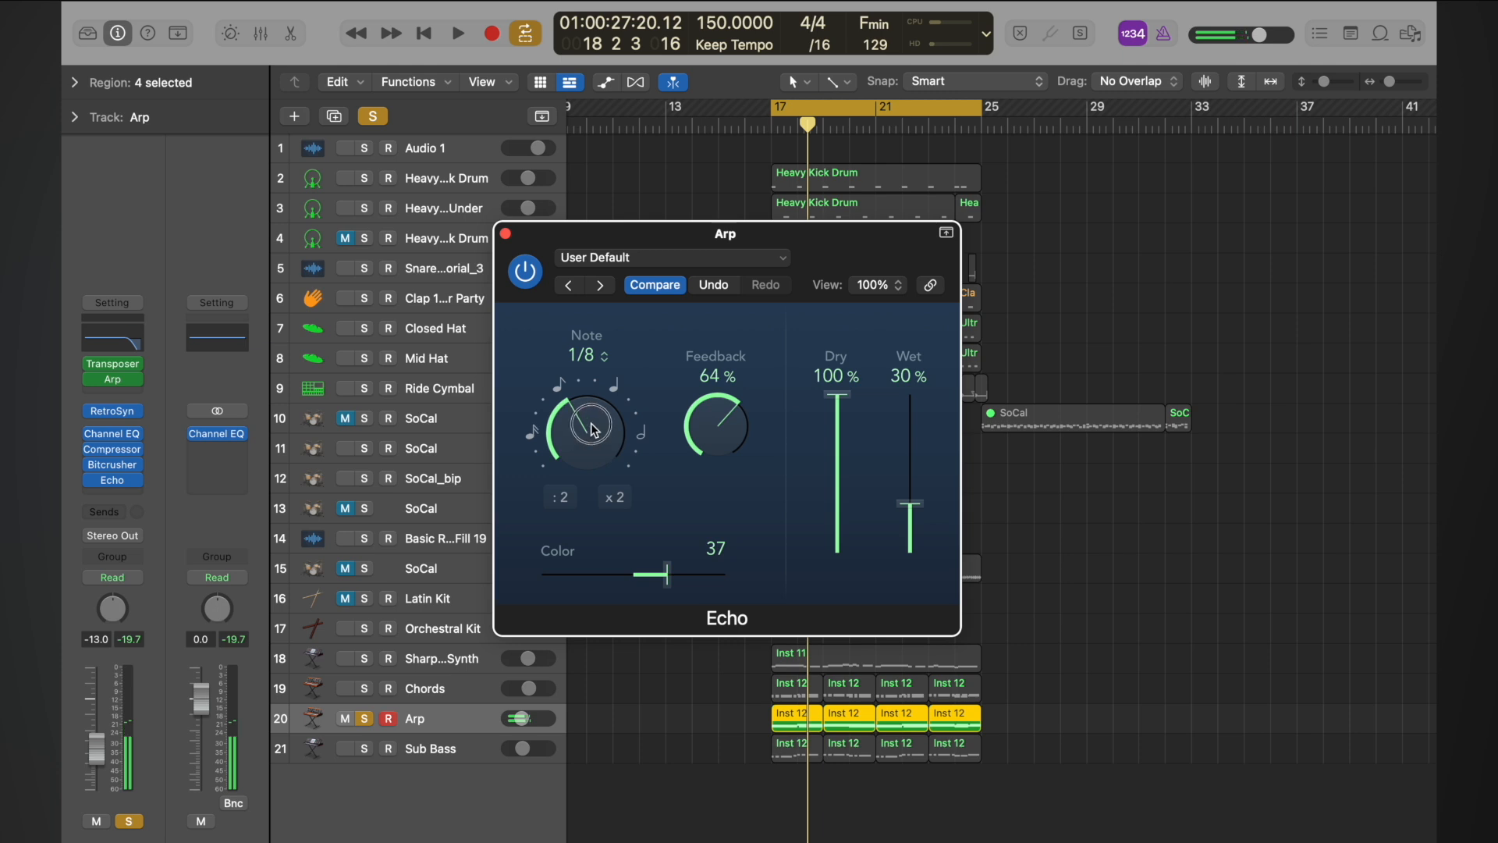
{"action": "left_click_drag", "start_coordinate": [593, 429], "coordinate": [605, 365]}
{"action": "key", "text": "space"}
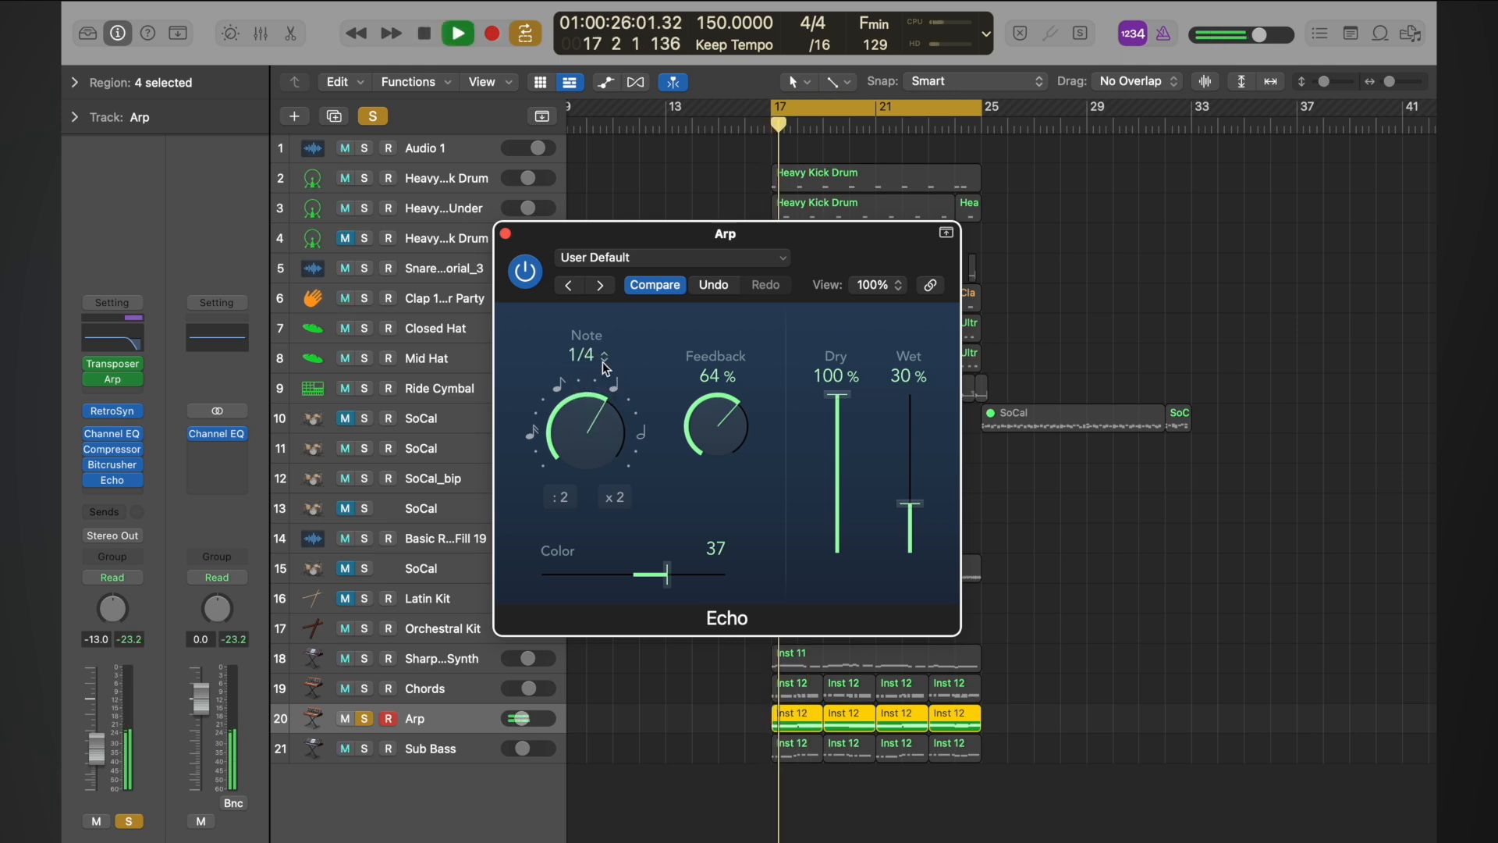
- Set the Echo note value to 1/4 dotted and the wet level to 15 %, and stop playback
{"action": "left_click_drag", "start_coordinate": [590, 426], "coordinate": [593, 401]}
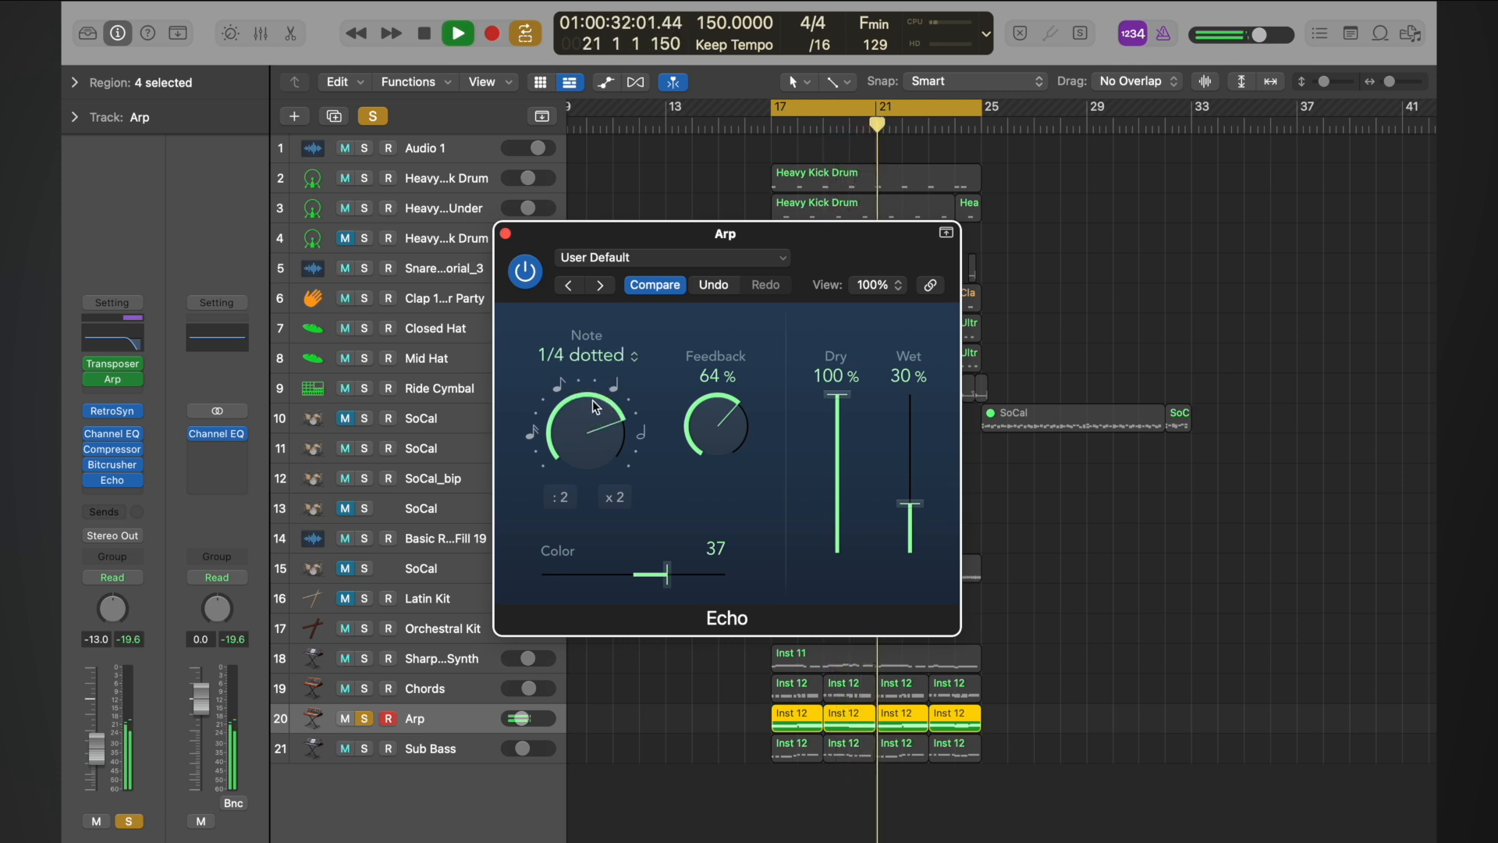
{"action": "left_click_drag", "start_coordinate": [910, 503], "coordinate": [910, 528]}
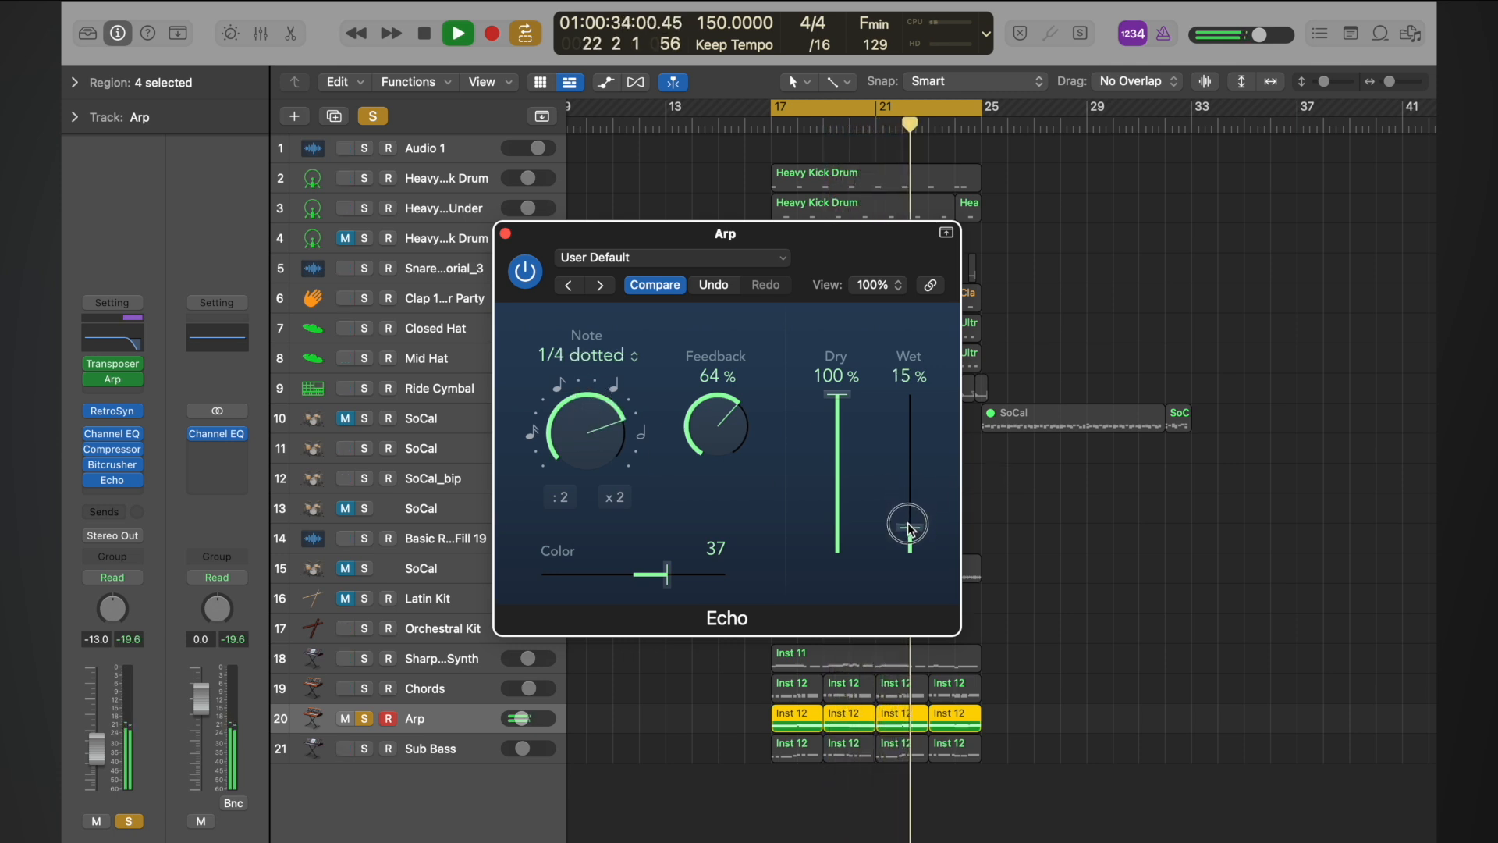
{"action": "key", "text": "space"}
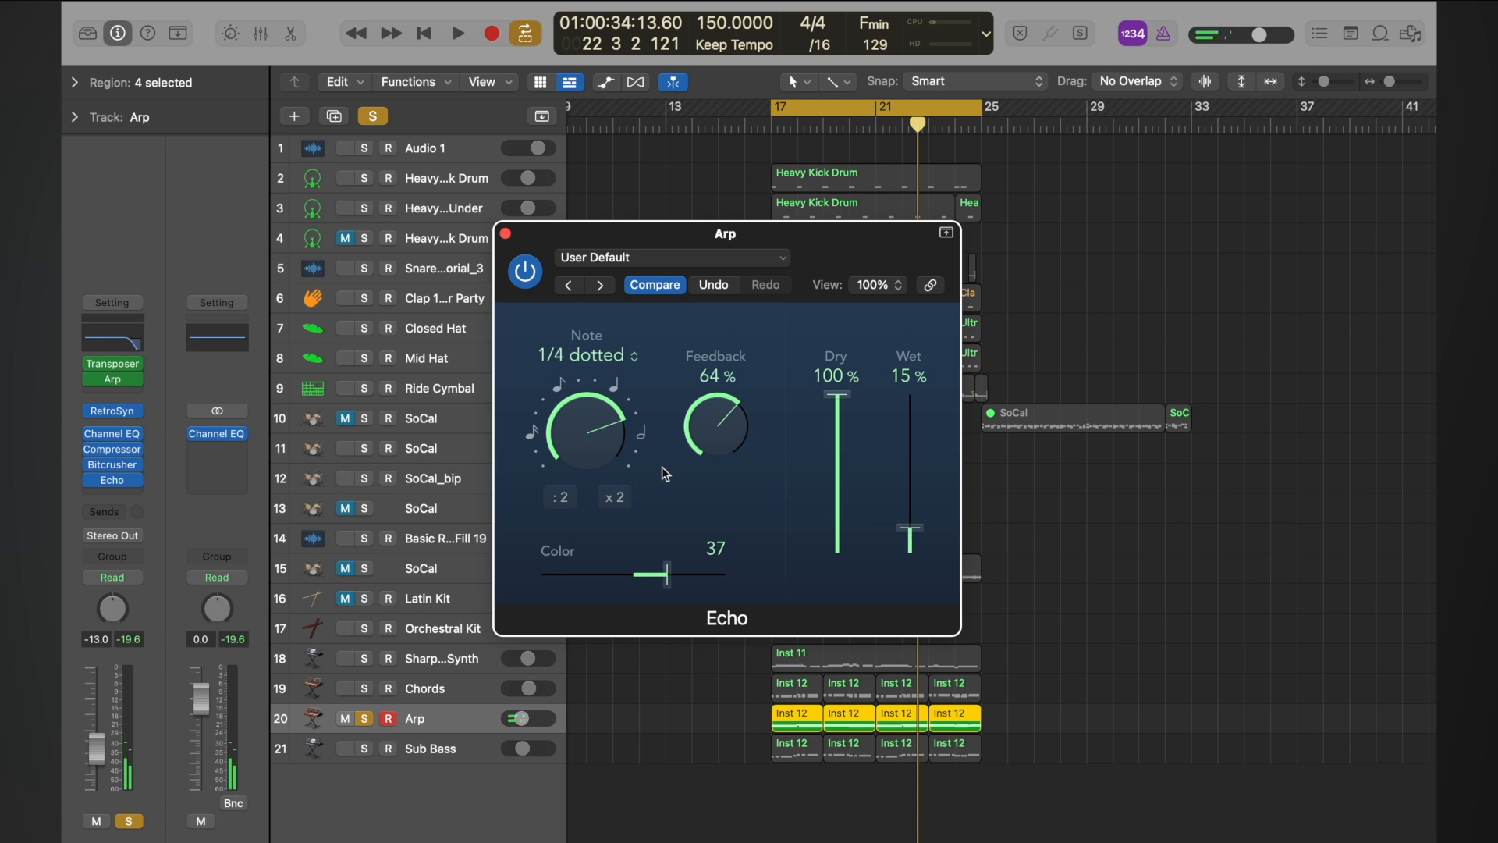
- Close the Echo plug-in and remove it from the Arp track
{"action": "left_click", "coordinate": [506, 234]}
{"action": "left_click", "coordinate": [135, 489]}
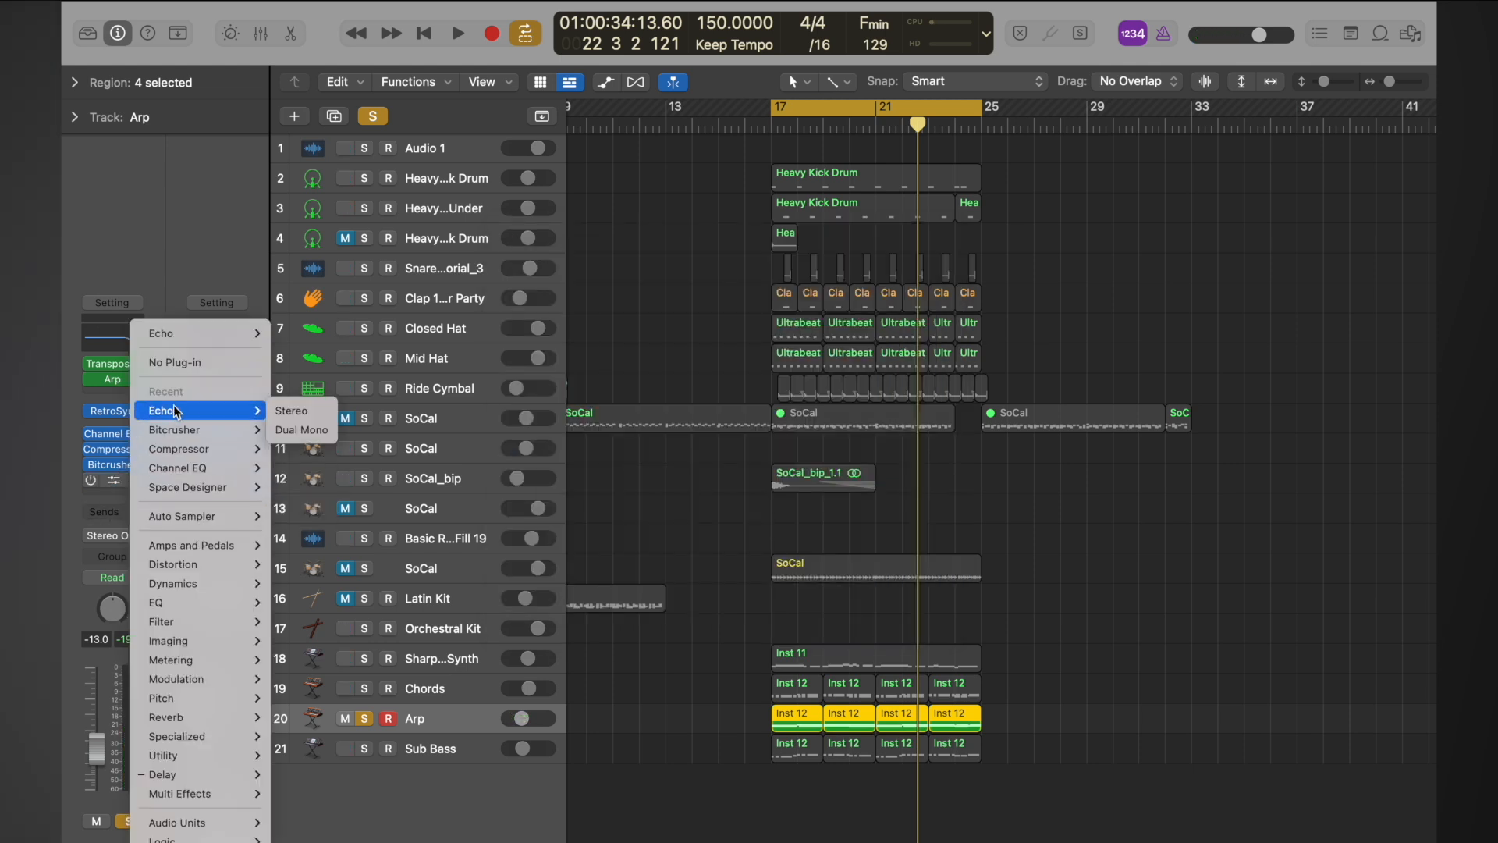
{"action": "left_click", "coordinate": [176, 362]}
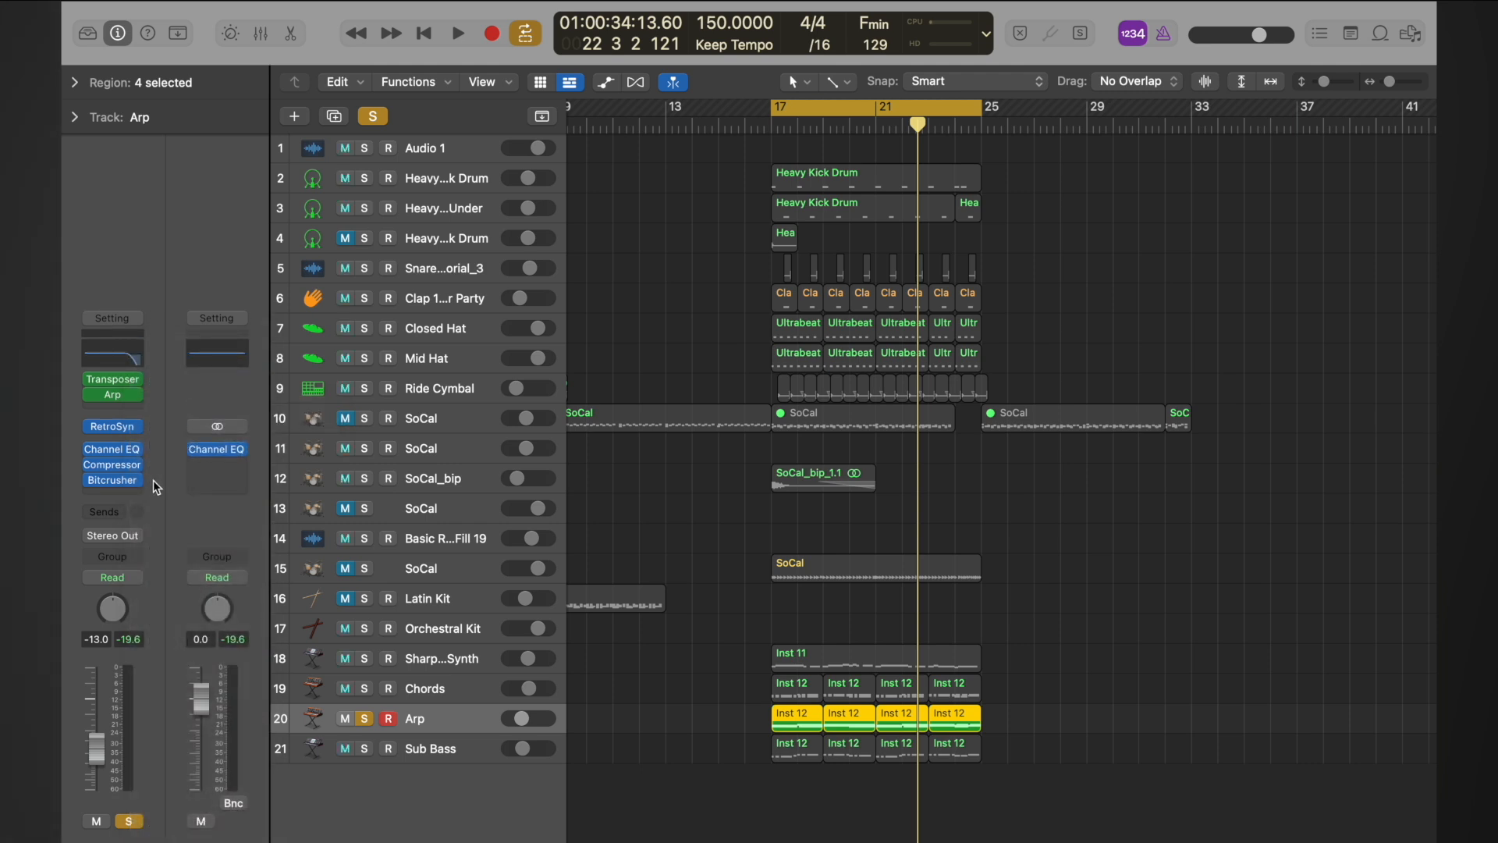
- Insert a stereo Space Designer reverb after the Bitcrusher on the Arp track
{"action": "left_click", "coordinate": [132, 489]}
{"action": "mouse_move", "coordinate": [152, 574]}
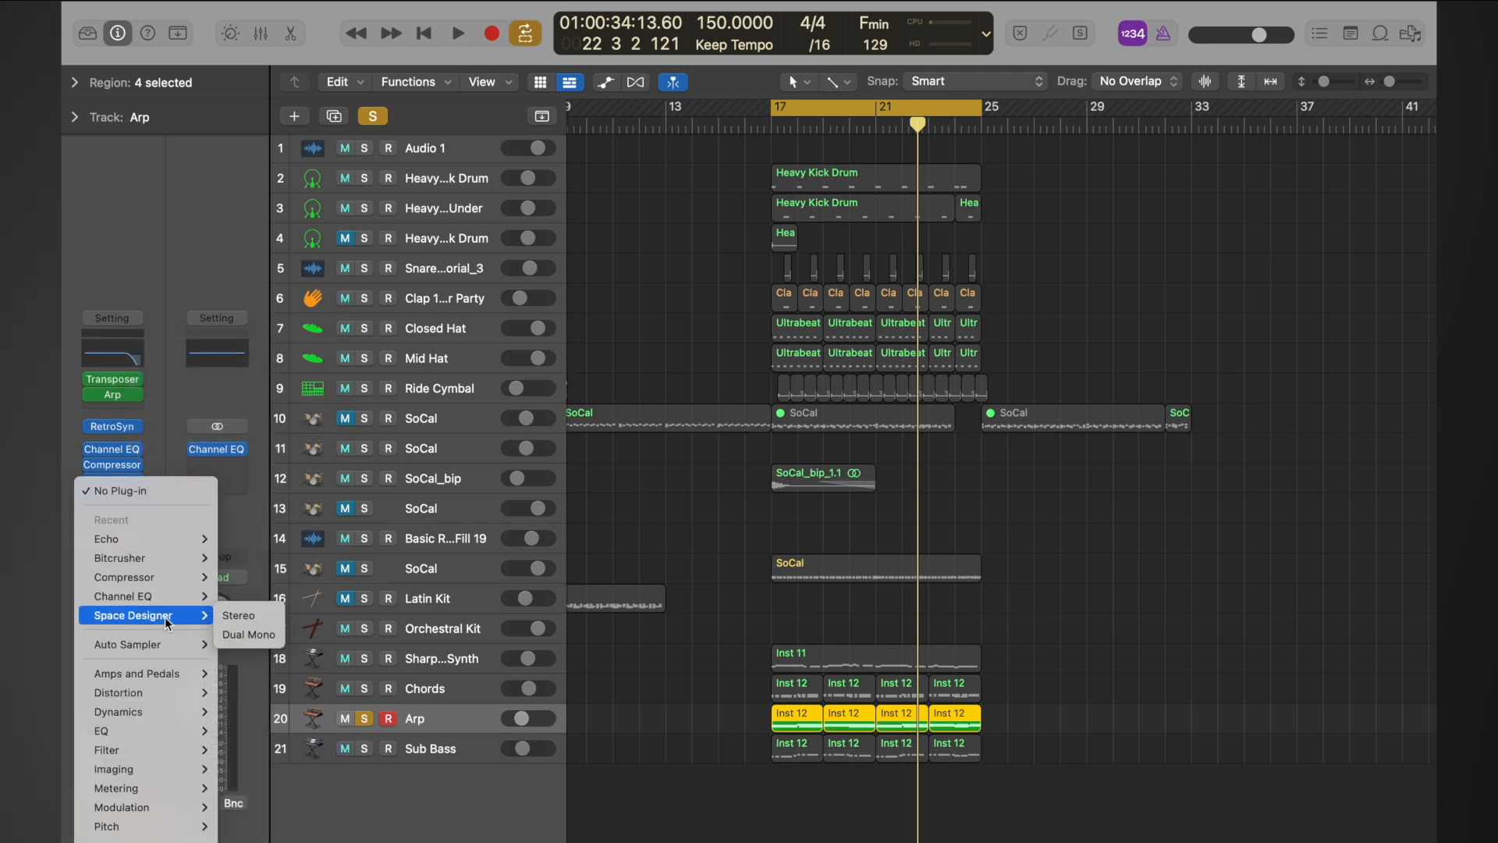
{"action": "scroll", "coordinate": [165, 617], "scroll_direction": "down", "scroll_amount": 3}
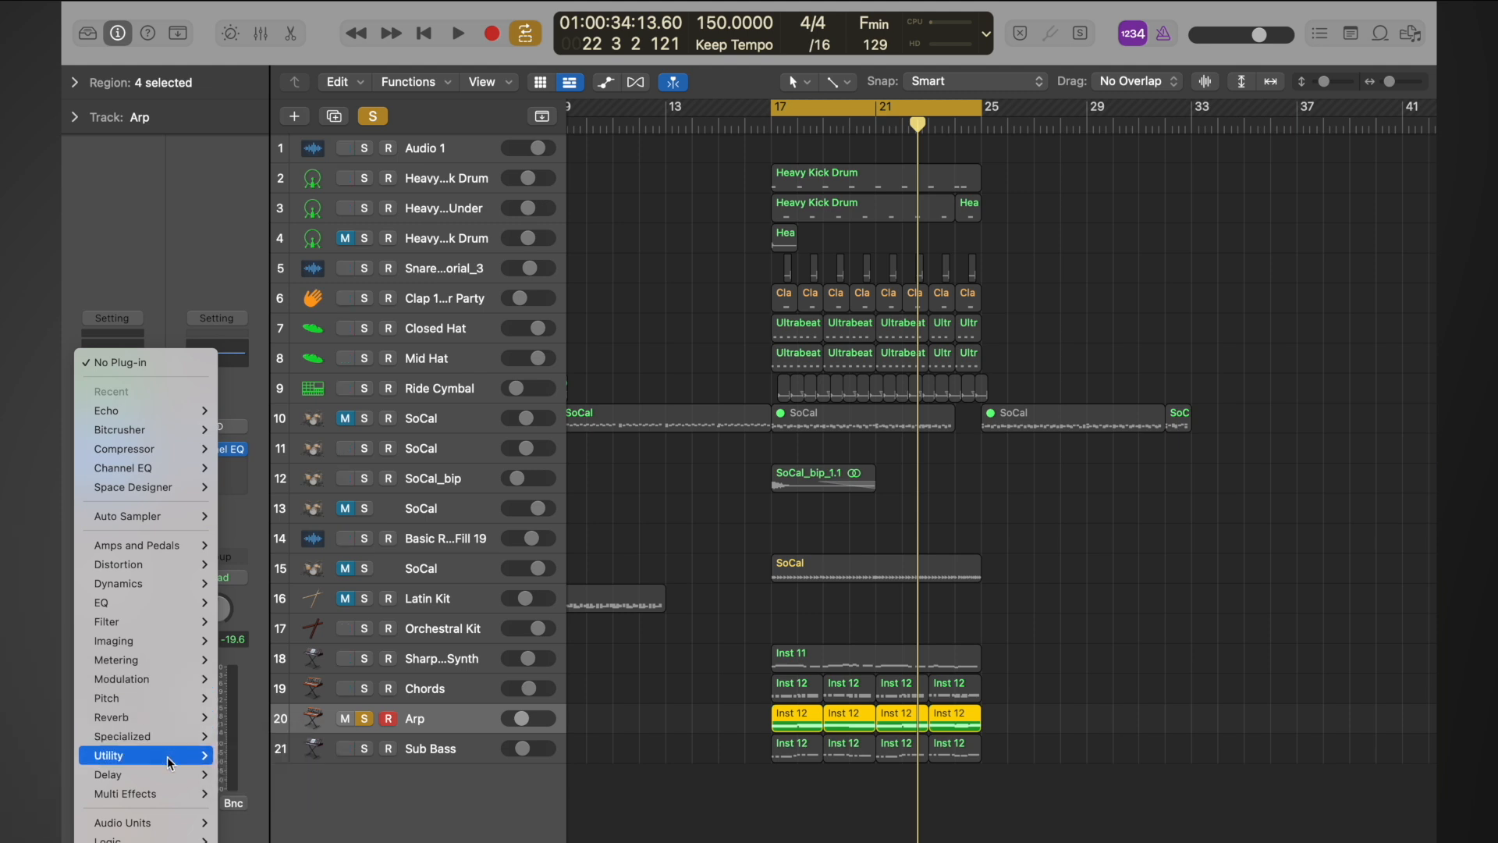
{"action": "mouse_move", "coordinate": [164, 717]}
{"action": "mouse_move", "coordinate": [285, 772]}
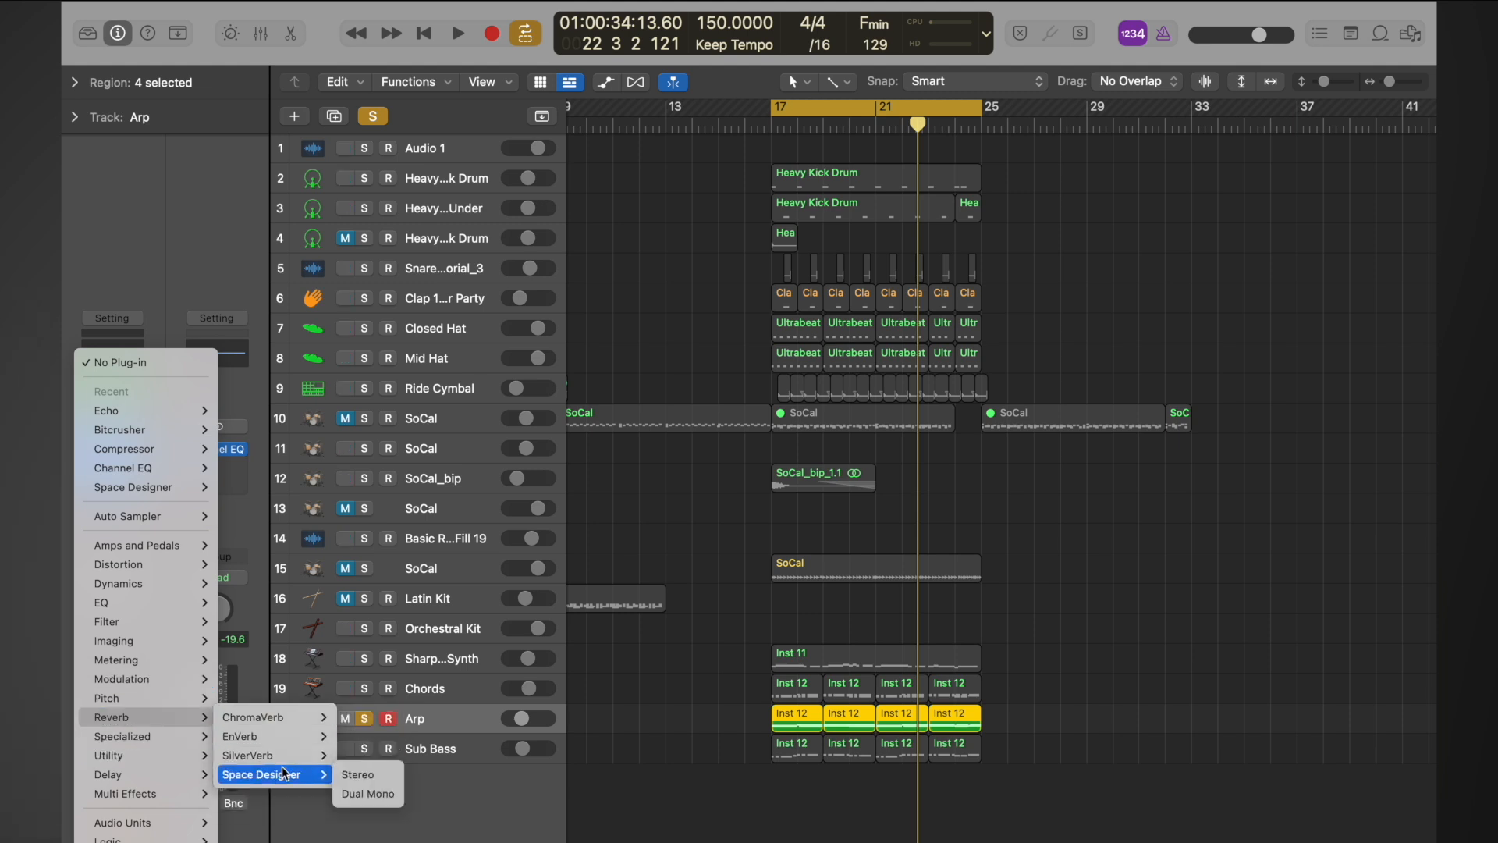
{"action": "left_click", "coordinate": [358, 773]}
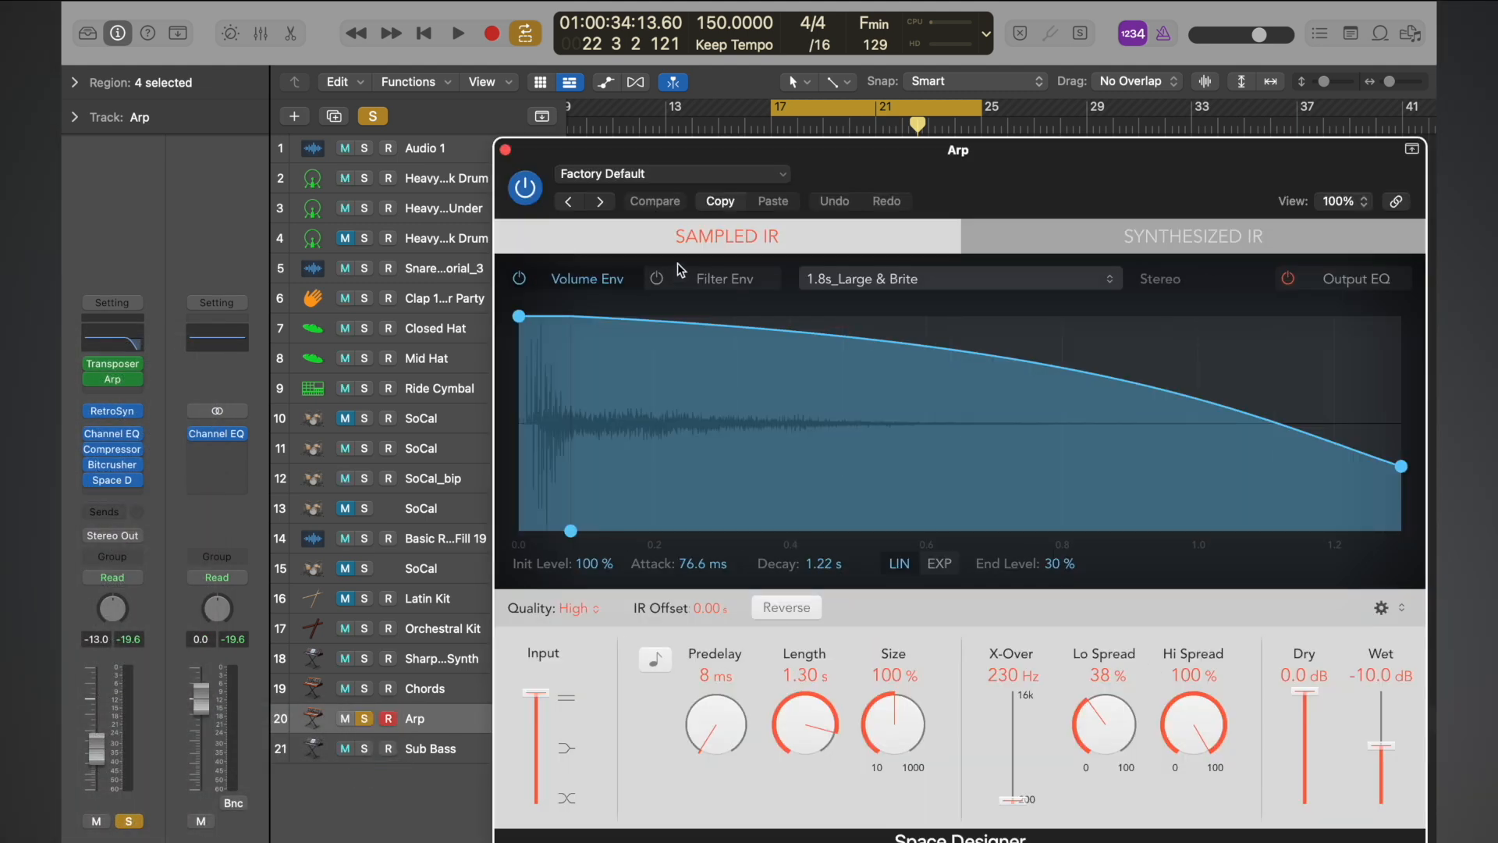
- Load the 02.9s Vocal Hall preset from the large hall spaces in Space Designer and audition the Arp
{"action": "left_click", "coordinate": [673, 182]}
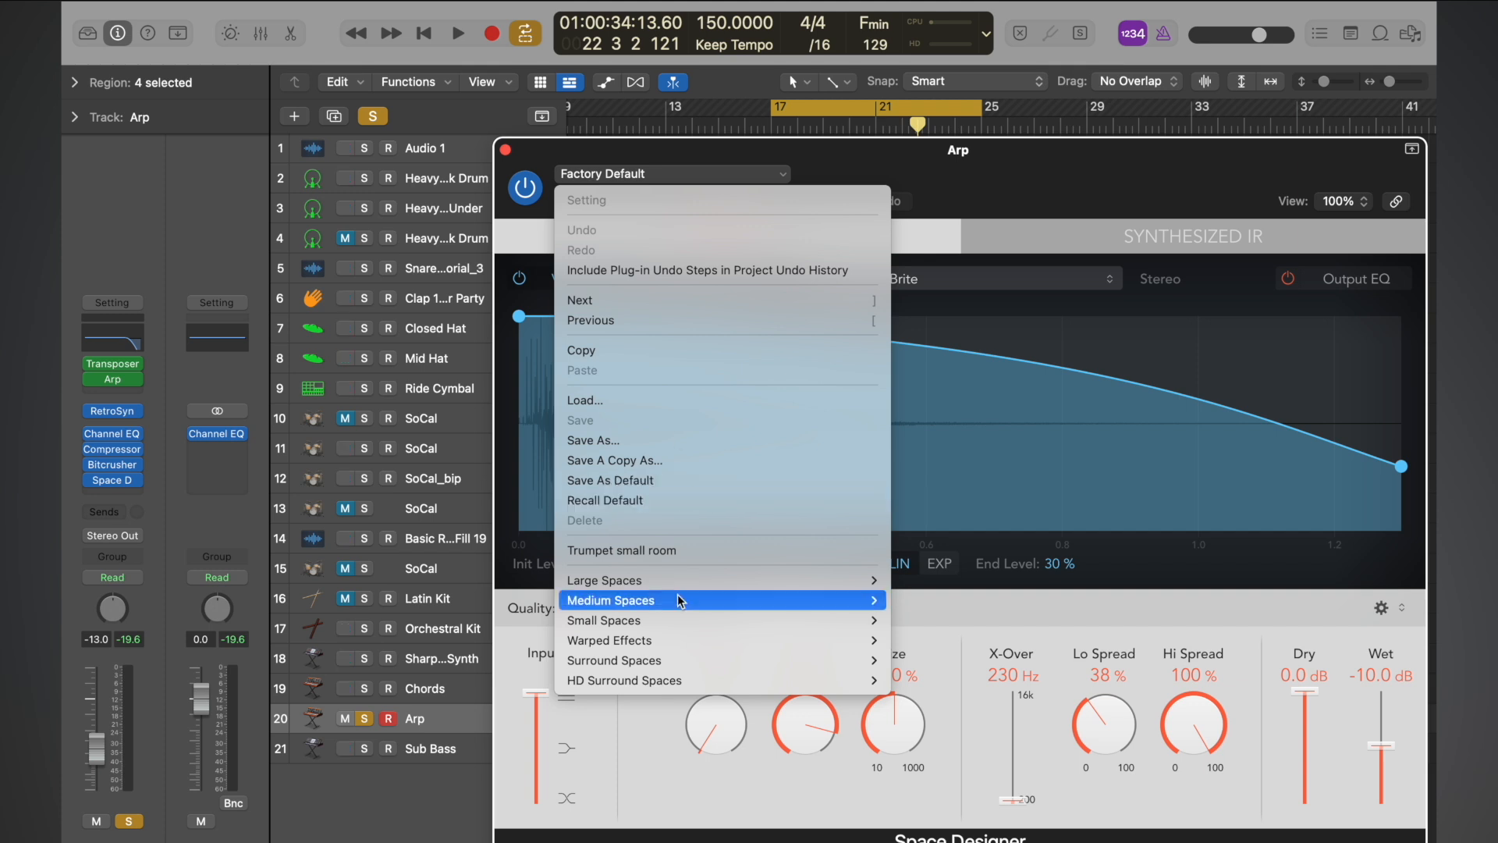
{"action": "mouse_move", "coordinate": [679, 606]}
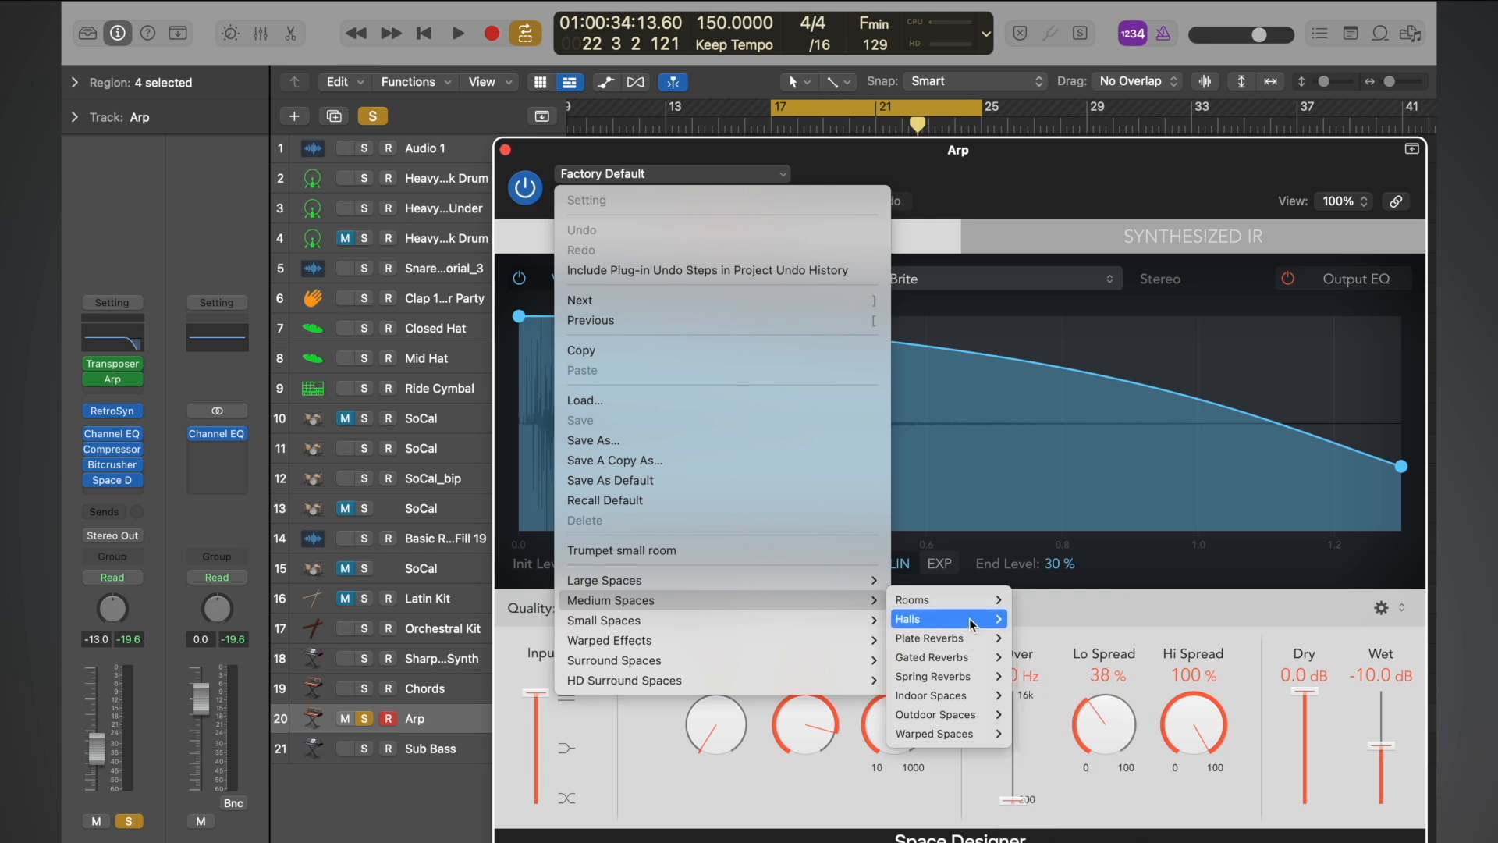
{"action": "mouse_move", "coordinate": [866, 580]}
{"action": "mouse_move", "coordinate": [965, 602]}
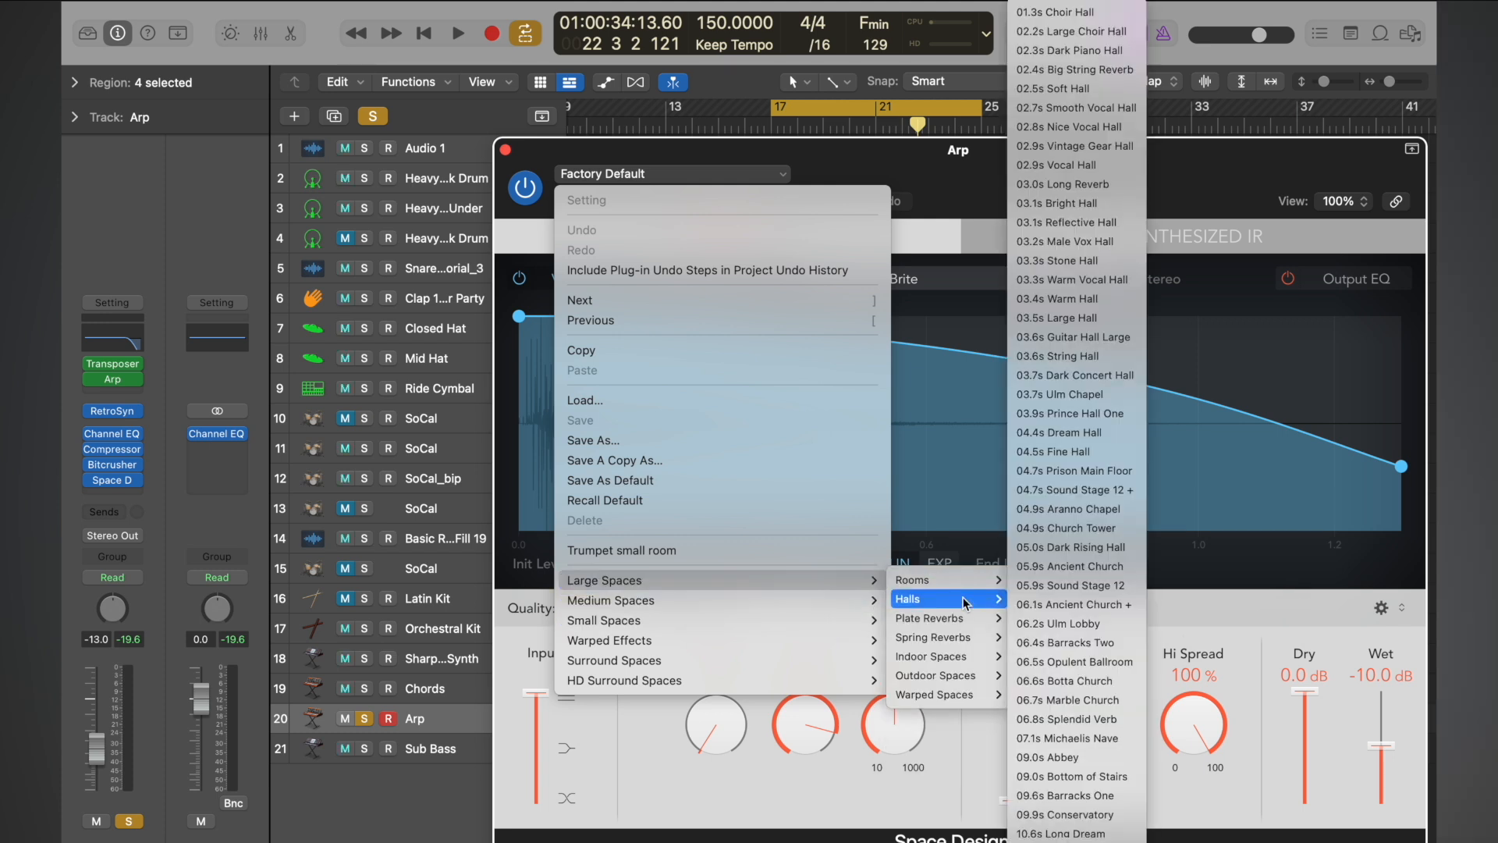
{"action": "left_click", "coordinate": [1106, 166]}
{"action": "left_click_drag", "start_coordinate": [1062, 176], "coordinate": [824, 191]}
{"action": "key", "text": "space"}
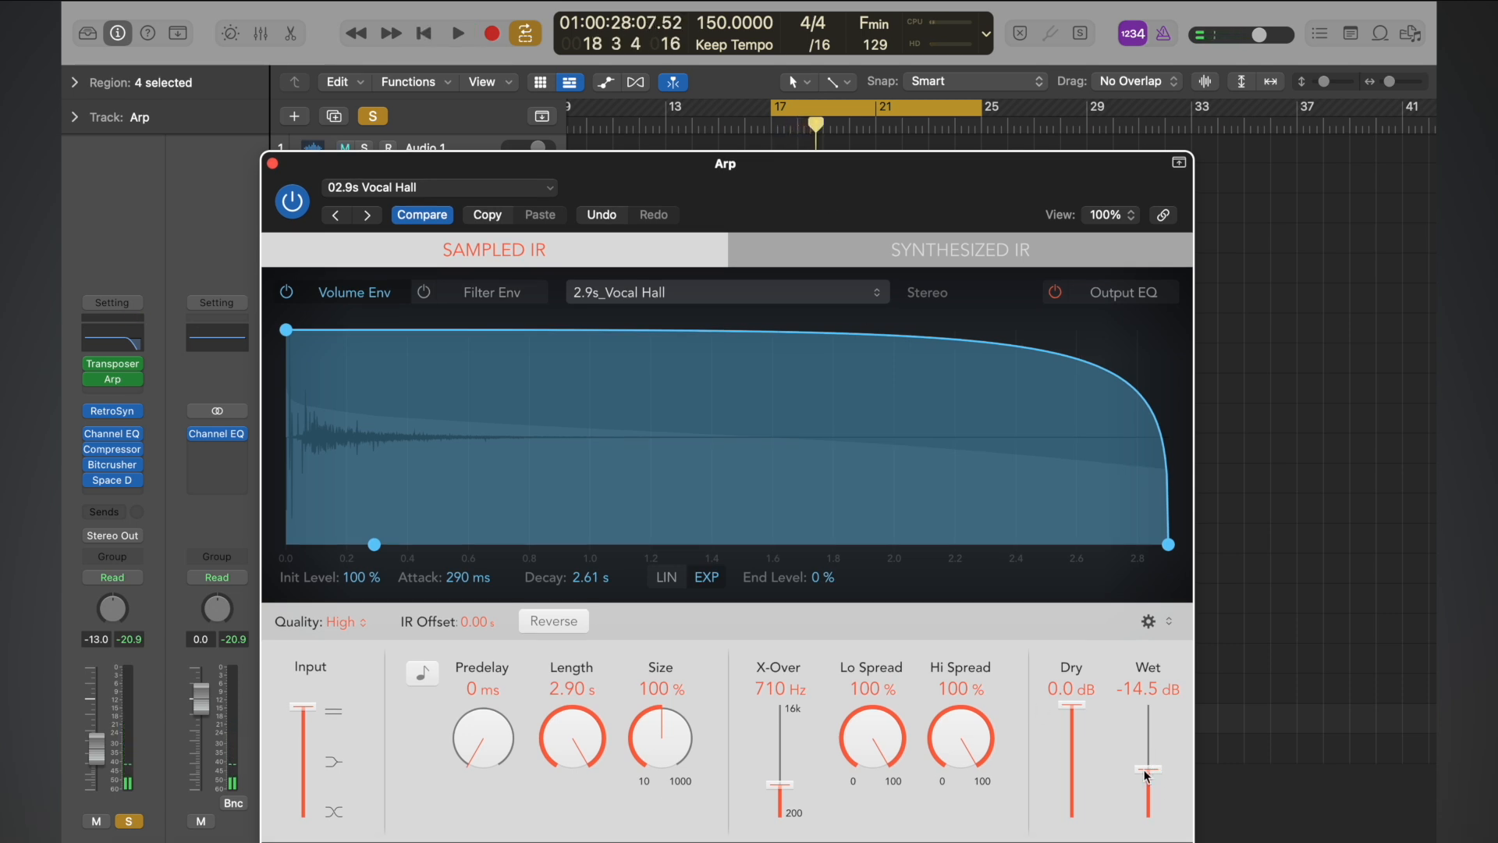
- Lower Space Designer's wet level to -22.0 dB while the Arp plays, and close the plug-in
{"action": "key", "text": "space"}
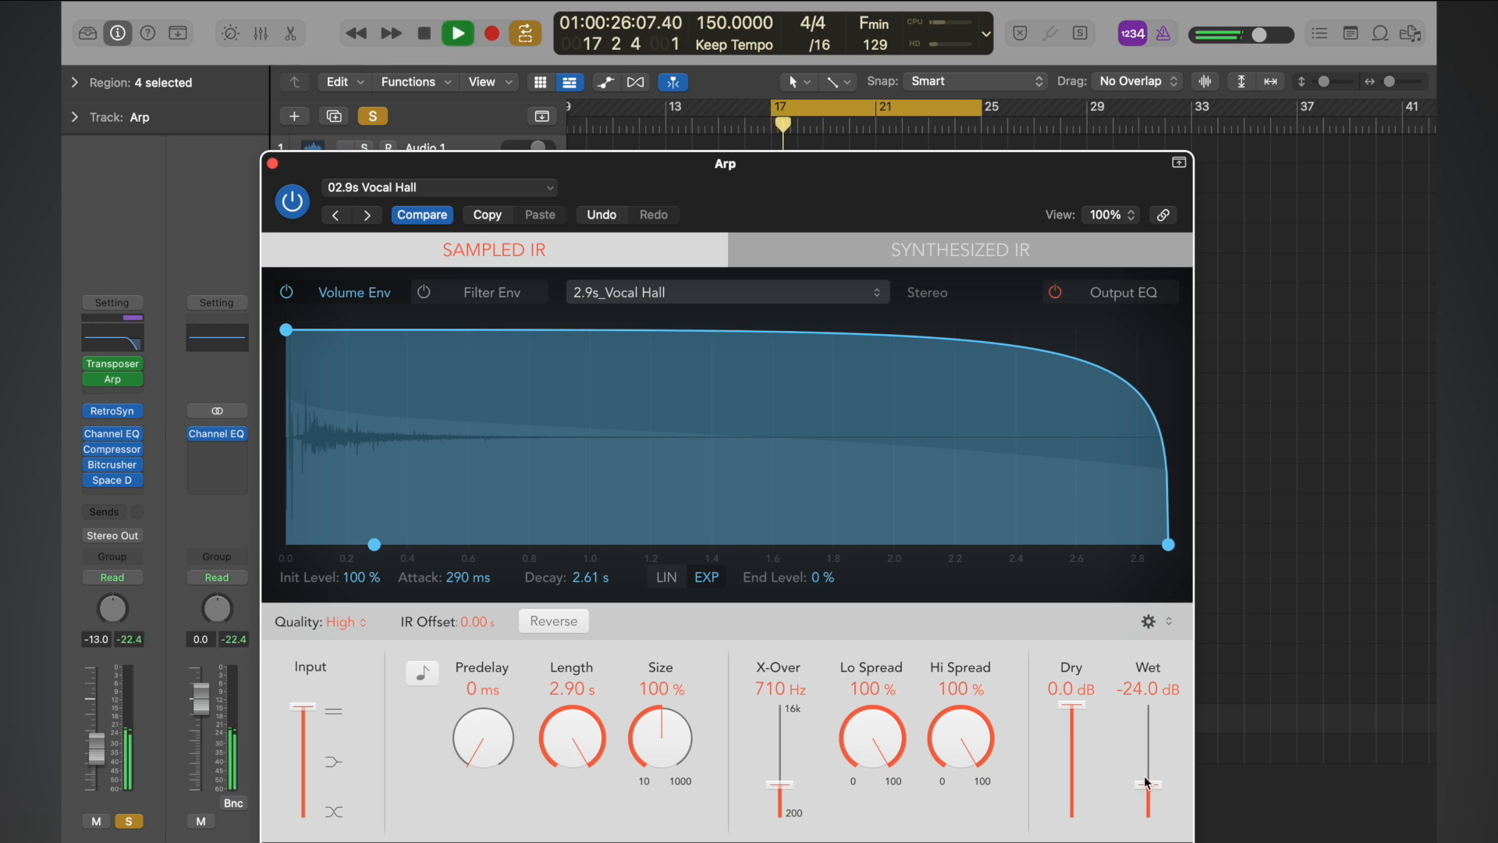
{"action": "left_click_drag", "start_coordinate": [1147, 792], "coordinate": [1147, 787]}
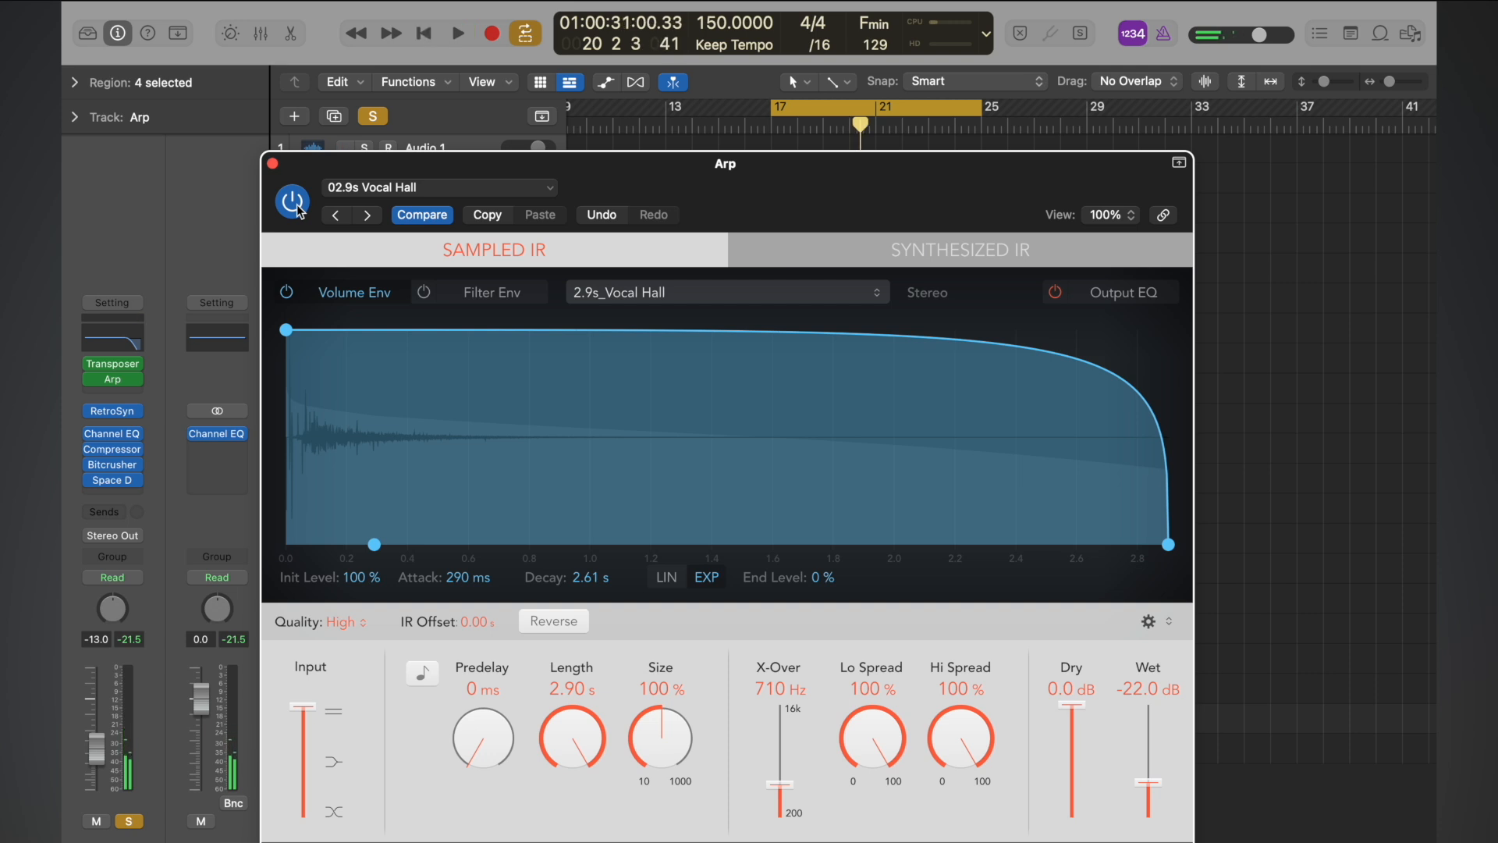
{"action": "left_click", "coordinate": [274, 164]}
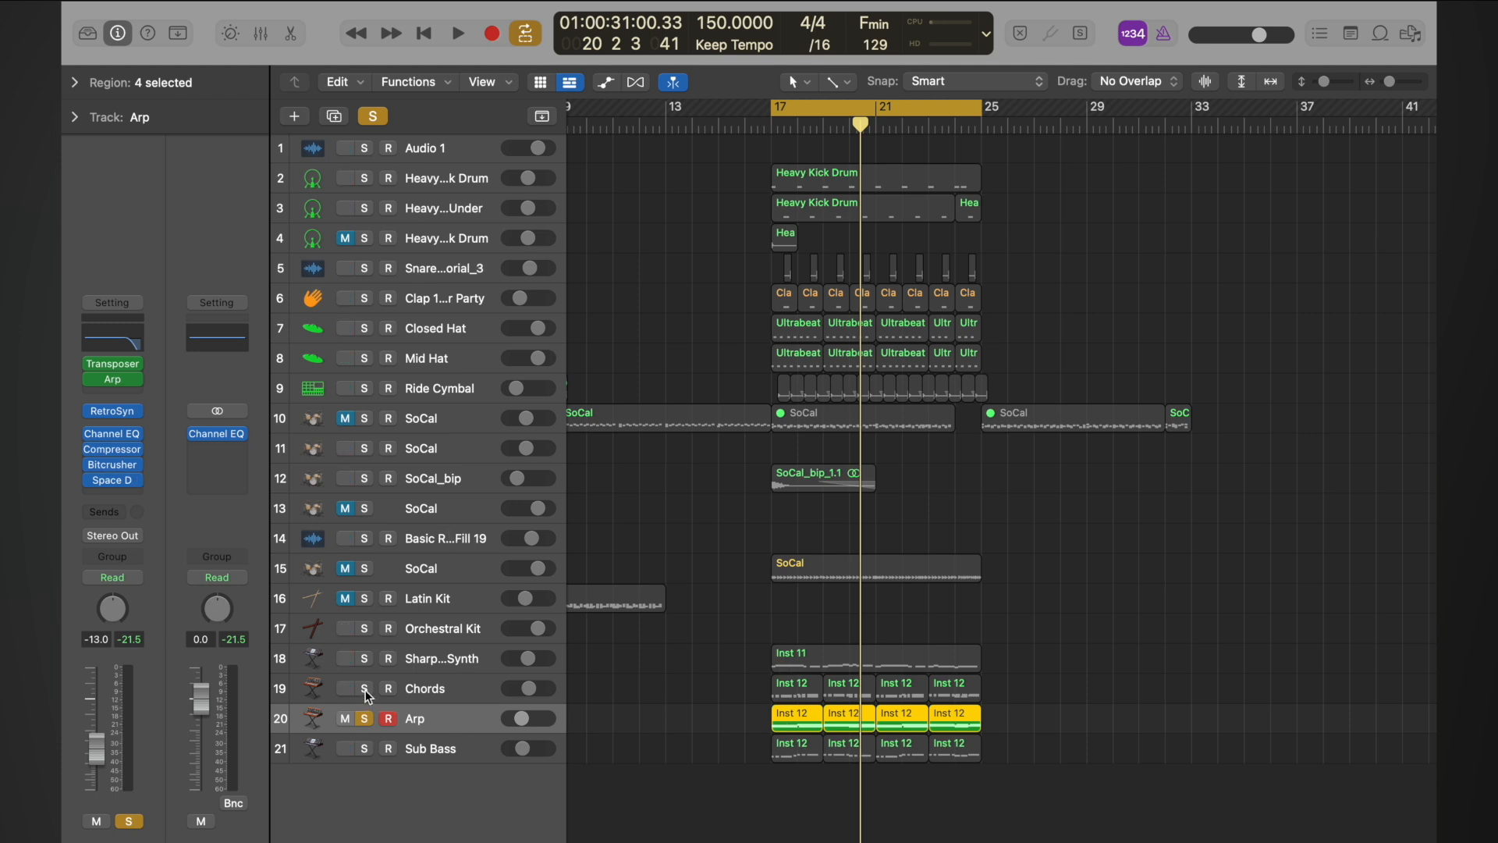
- Unsolo the Arp track and play the full mix, briefly soloing the Arp again to compare, and stop playback
{"action": "left_click", "coordinate": [364, 718]}
{"action": "key", "text": "space"}
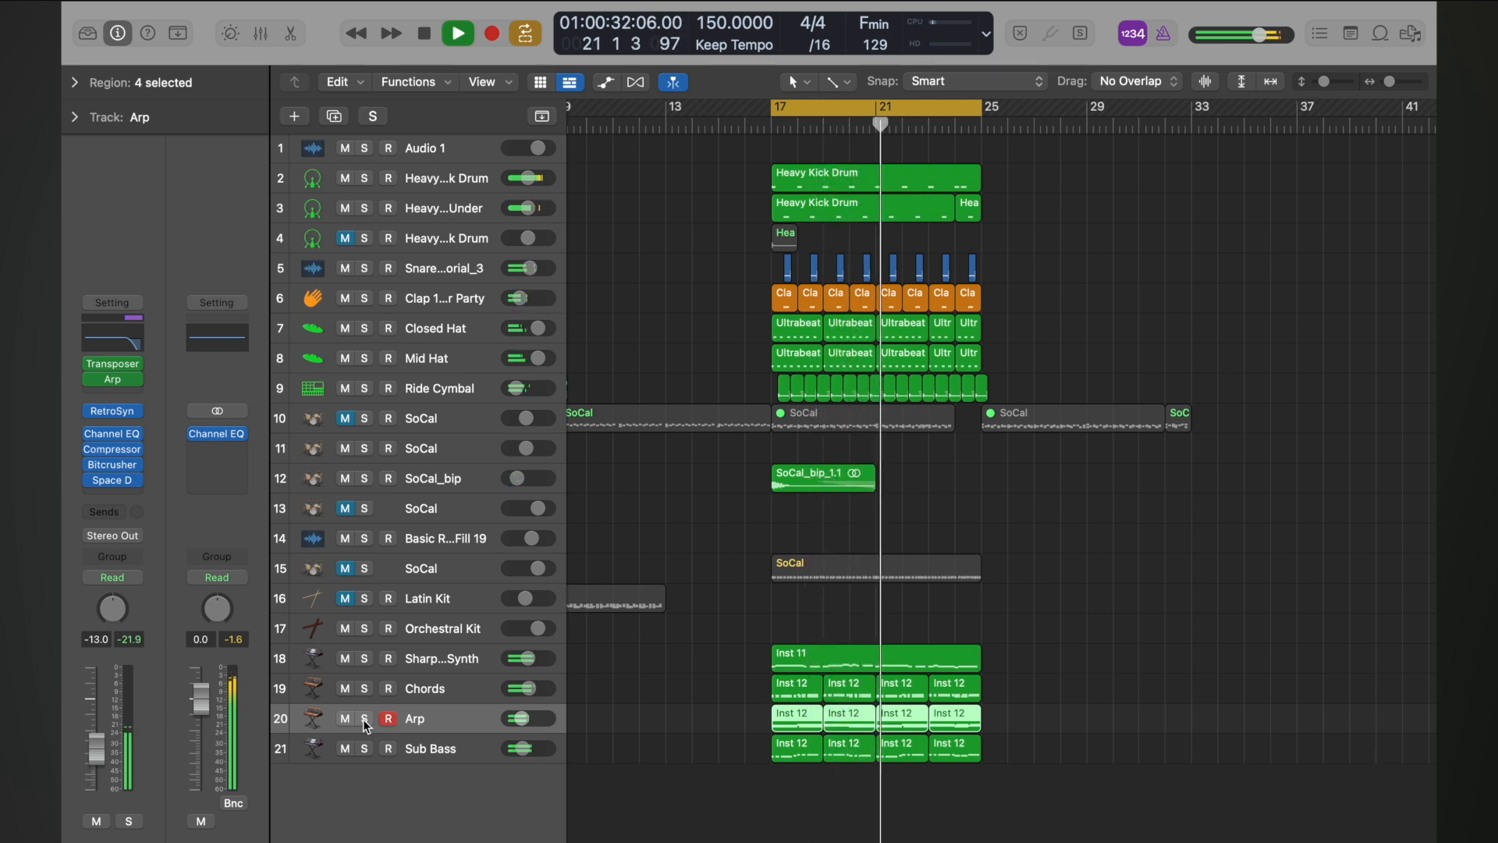
{"action": "left_click", "coordinate": [364, 719]}
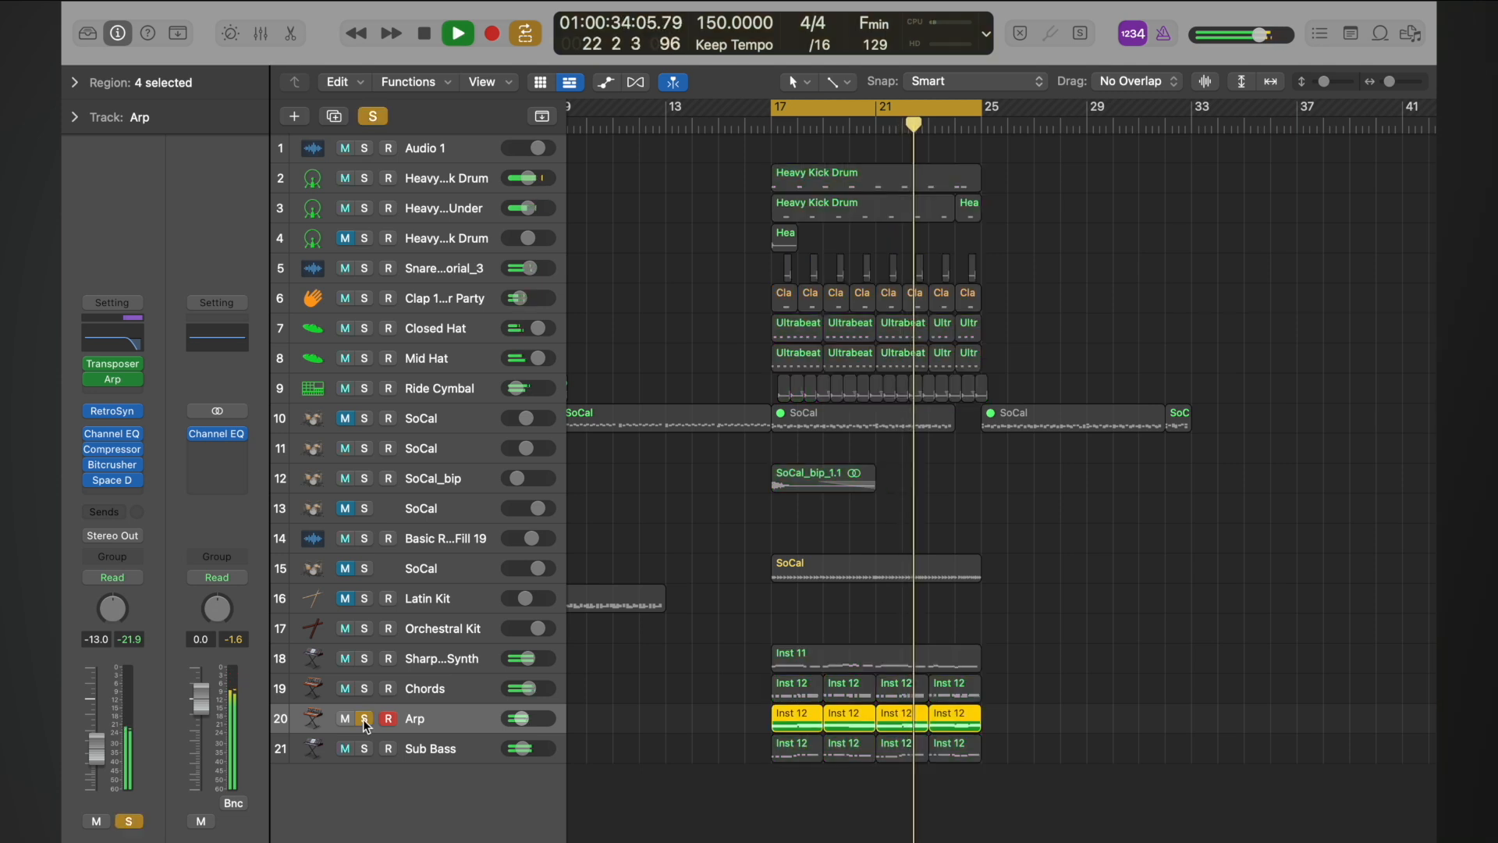
{"action": "left_click", "coordinate": [363, 718]}
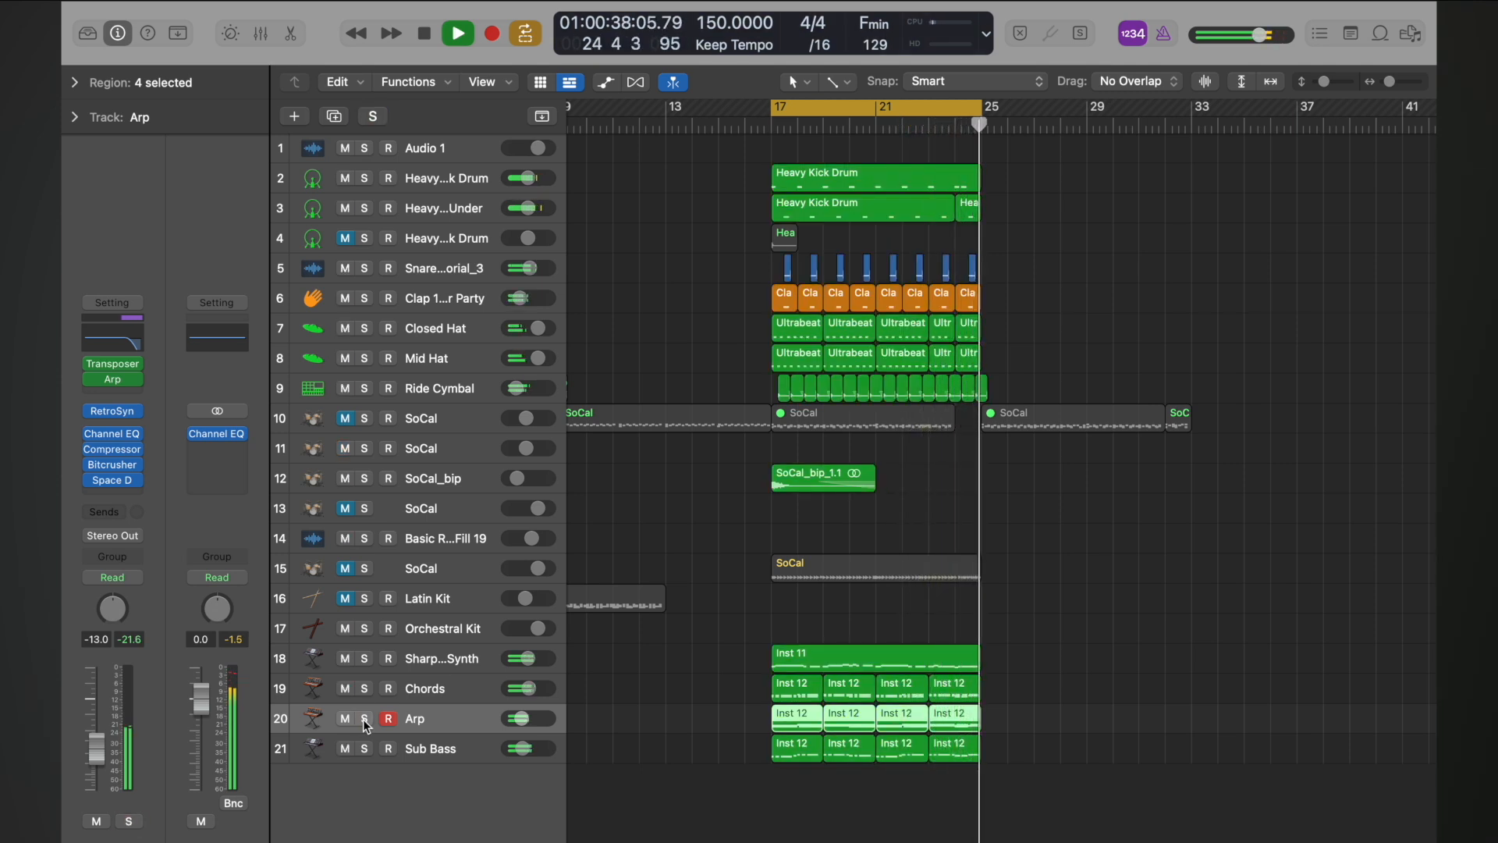
{"action": "key", "text": "space"}
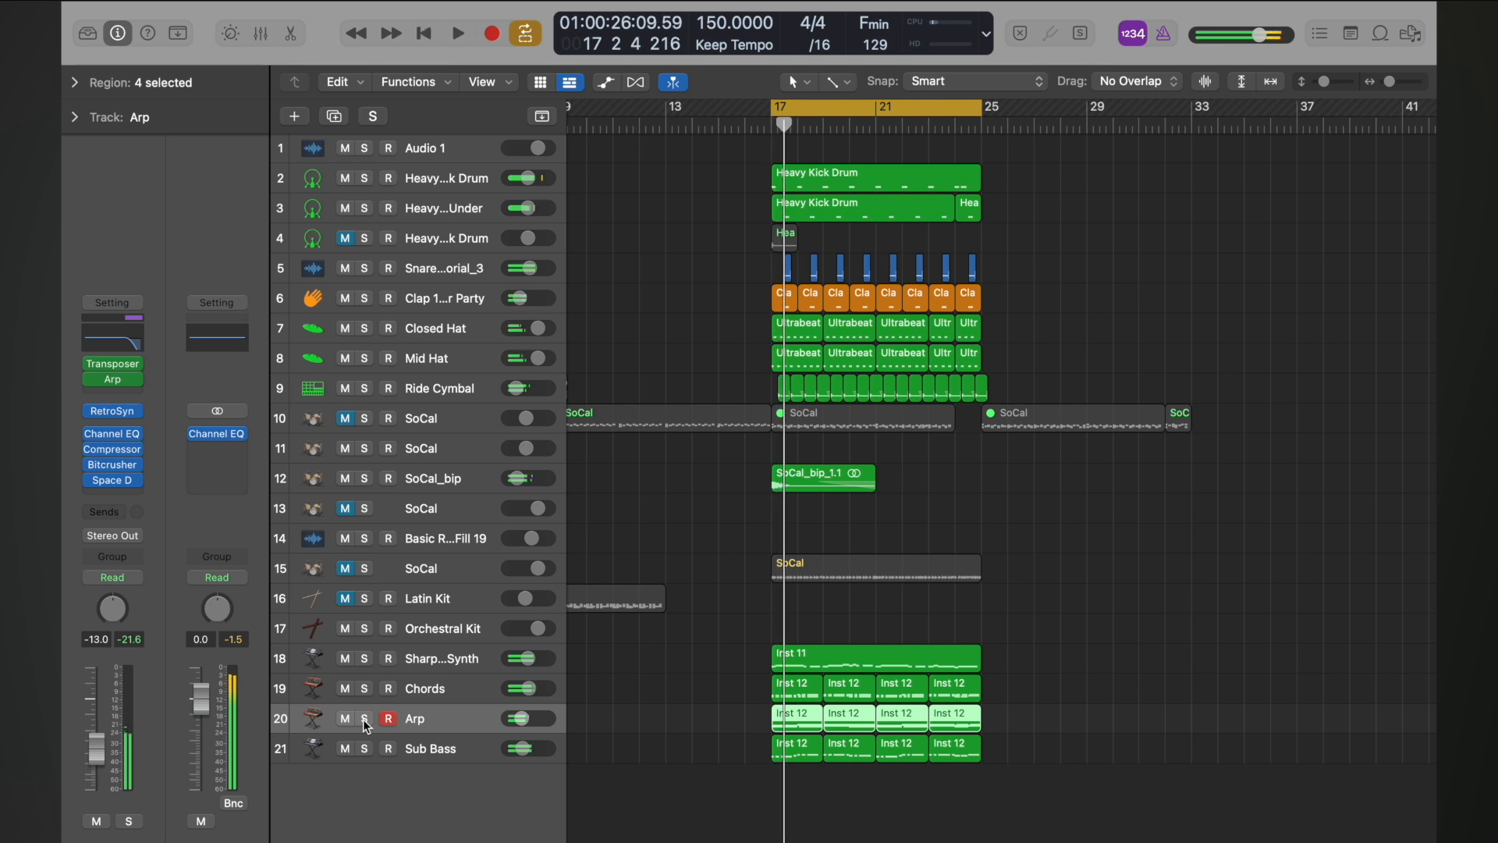
- Reopen Space Designer on the Arp track, set dry to -3.4 dB and wet to -15.5 dB during playback, and close it
{"action": "left_click", "coordinate": [112, 480]}
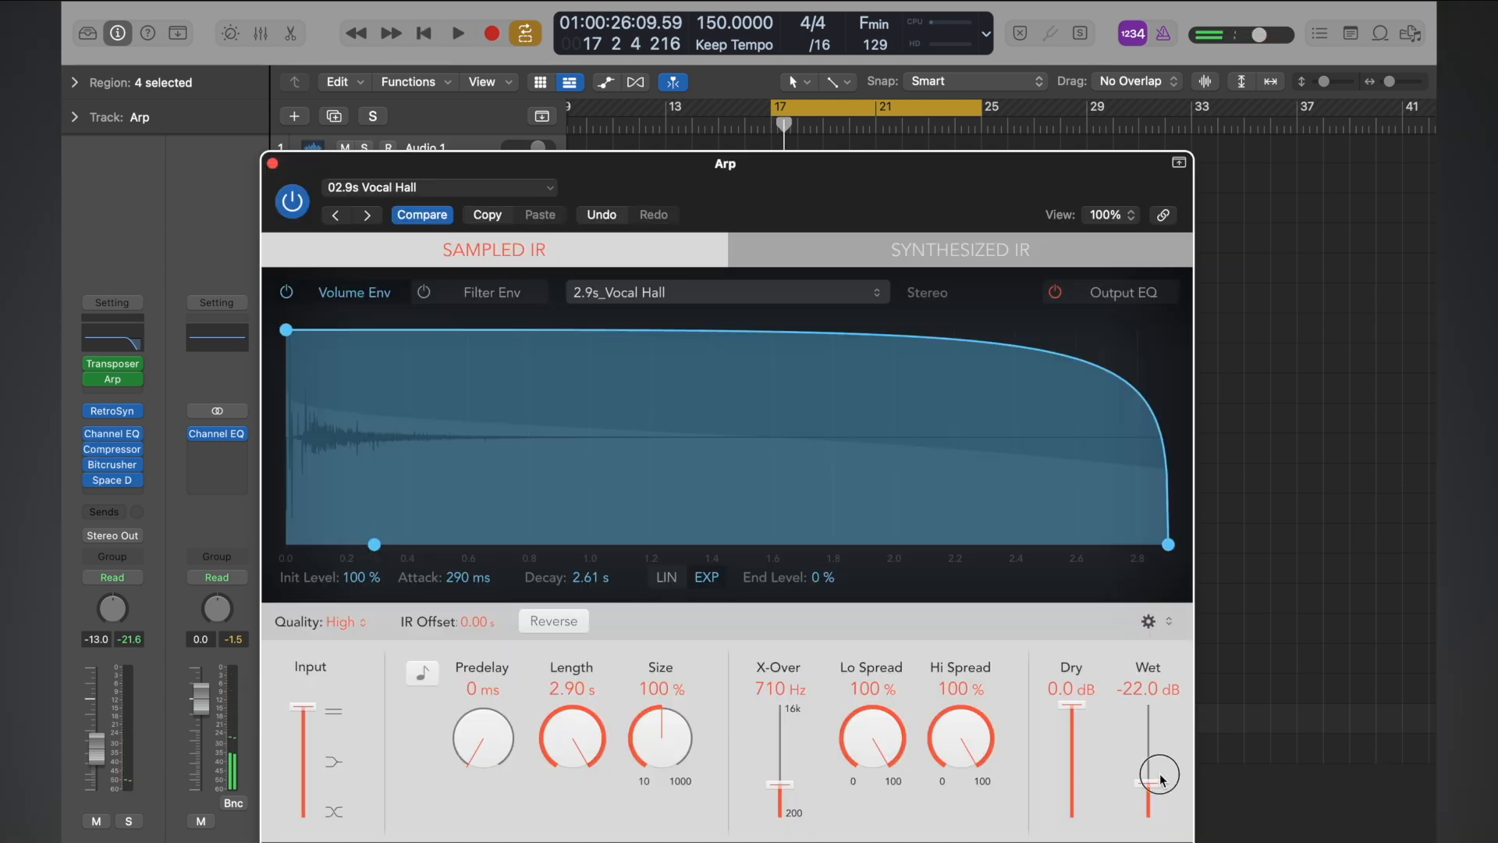
{"action": "key", "text": "space"}
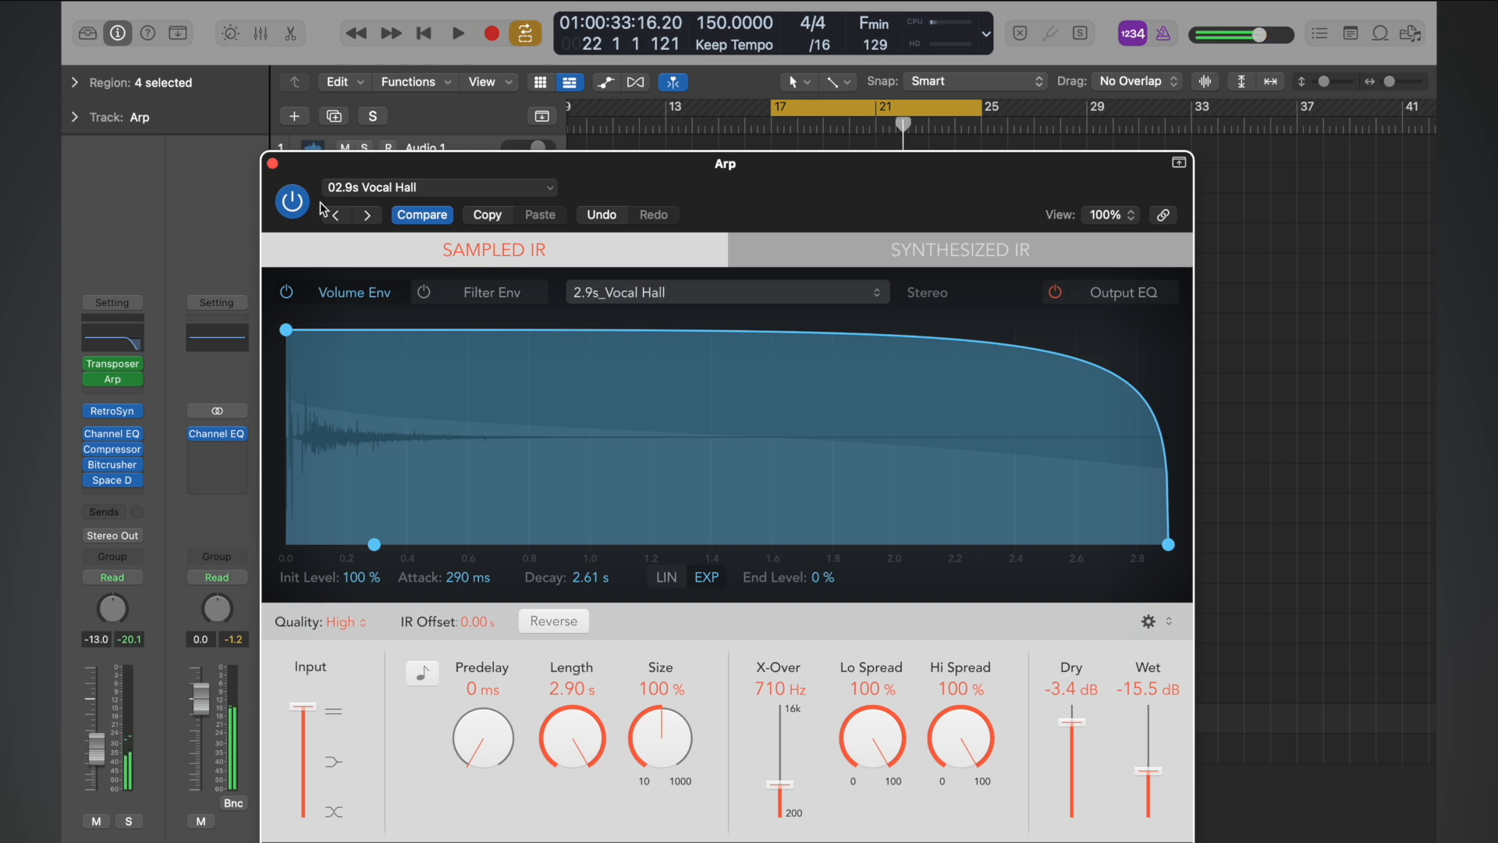
{"action": "left_click_drag", "start_coordinate": [264, 167], "coordinate": [262, 166]}
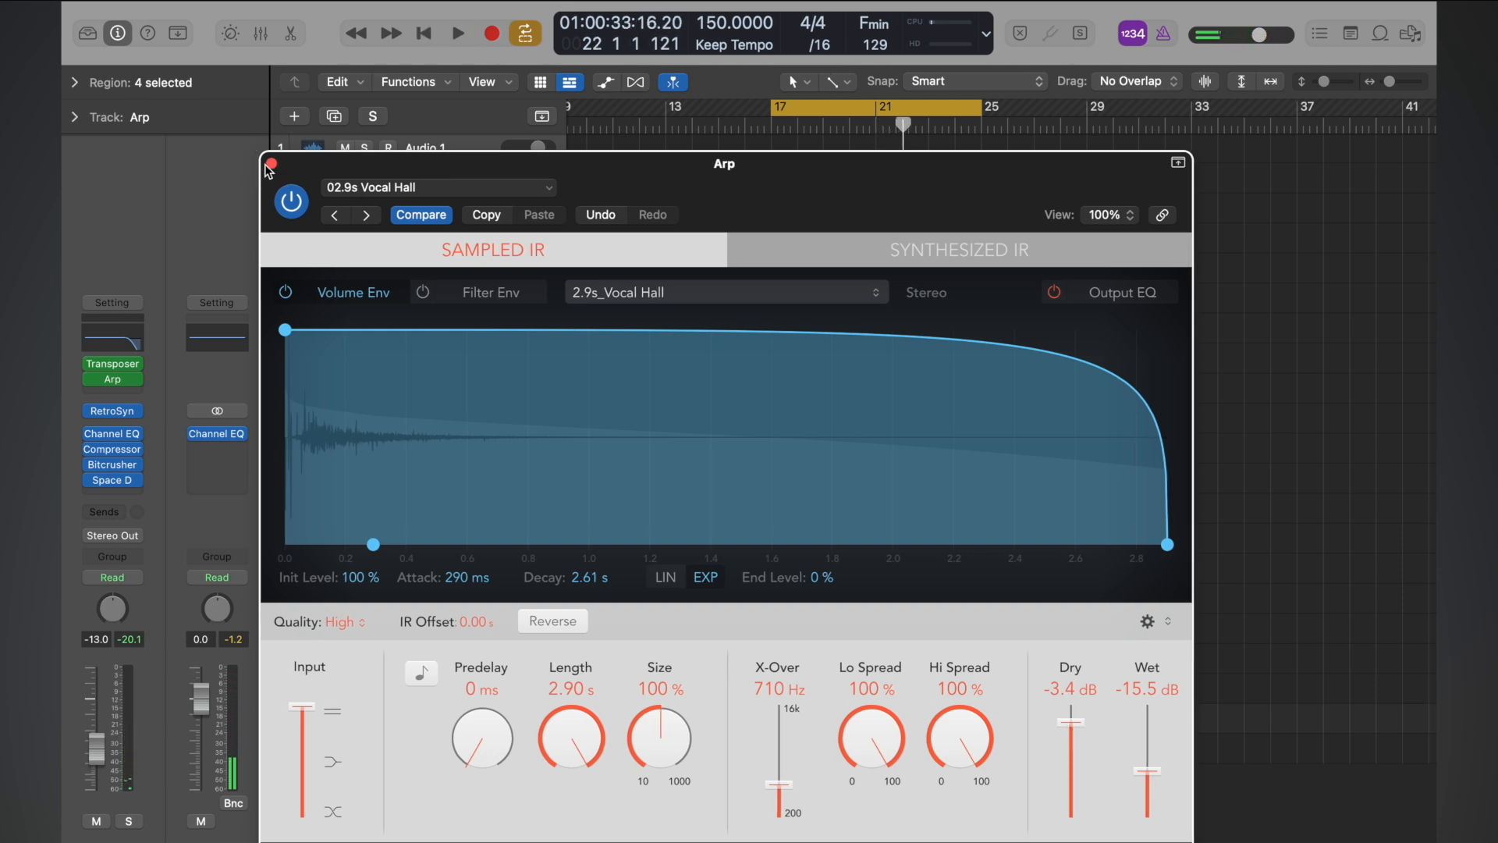
{"action": "left_click", "coordinate": [271, 163]}
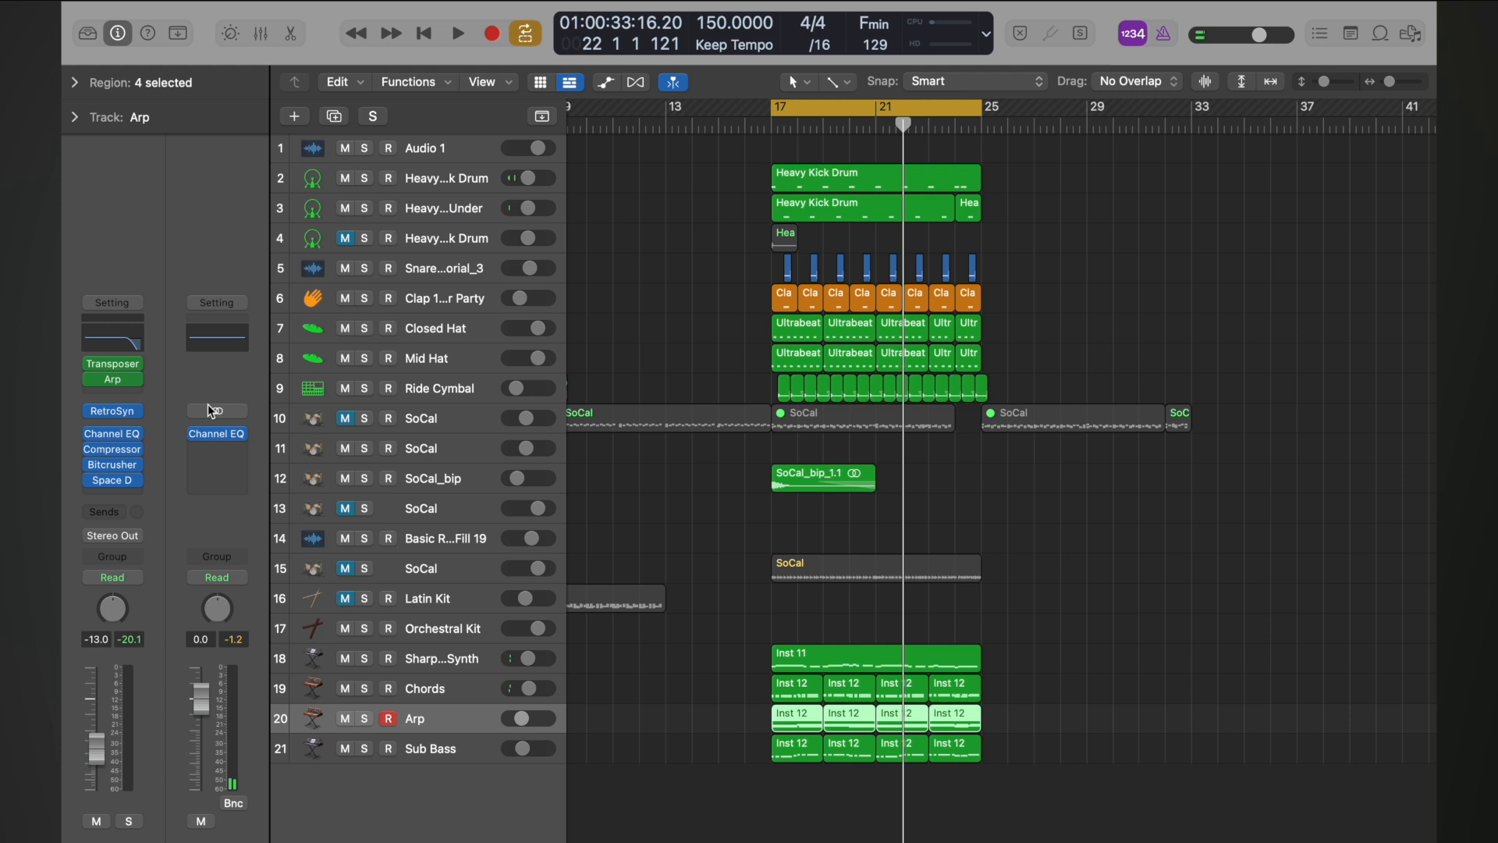
- Solo the Arp and examine its frequency content in the Stereo Out Channel EQ analyzer during playback, and close the EQ
{"action": "left_click", "coordinate": [221, 340]}
{"action": "key", "text": "s"}
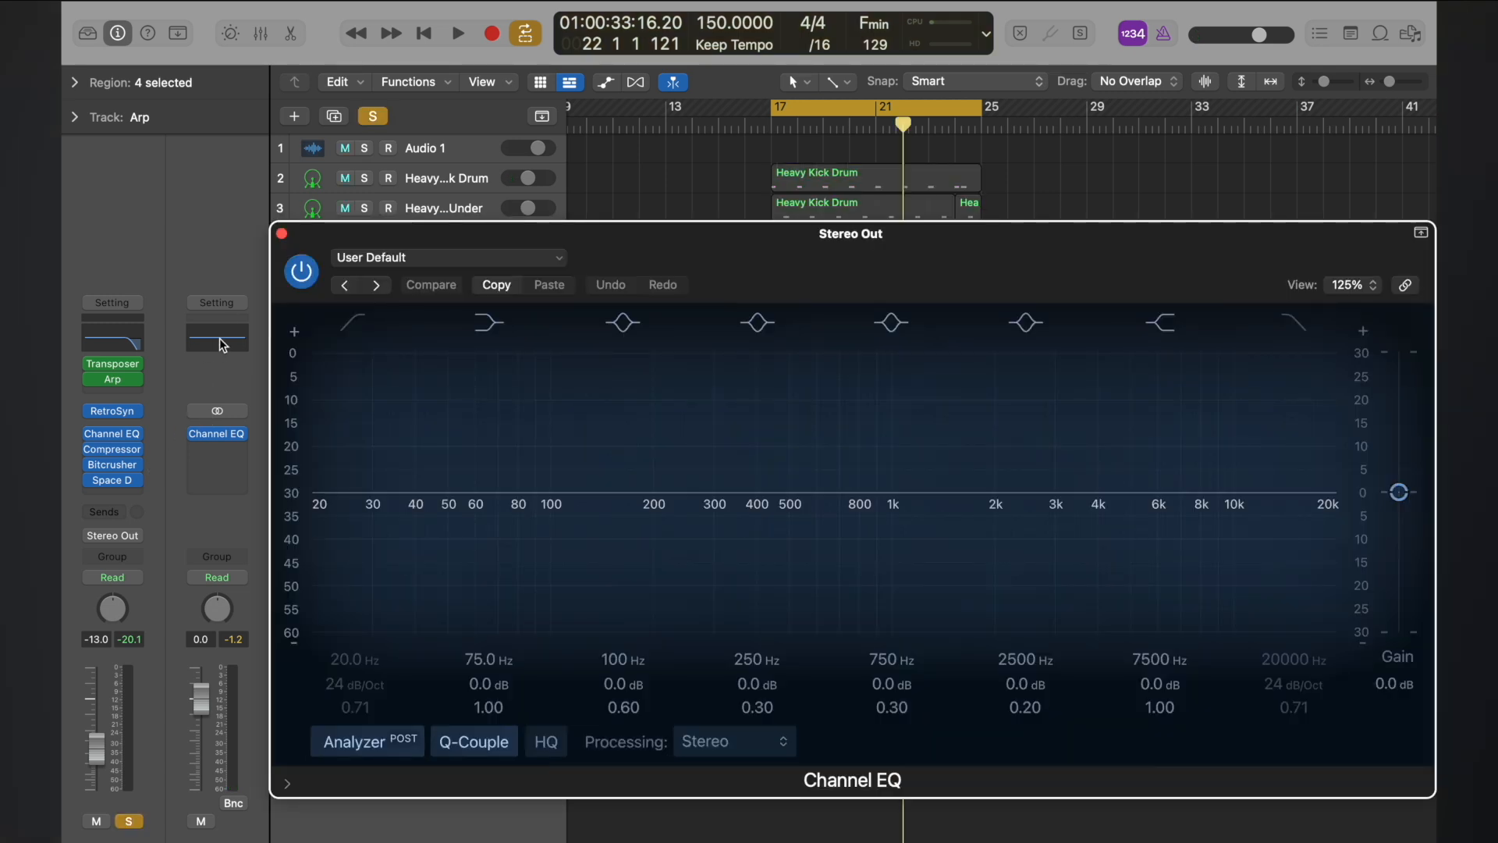
{"action": "key", "text": "space"}
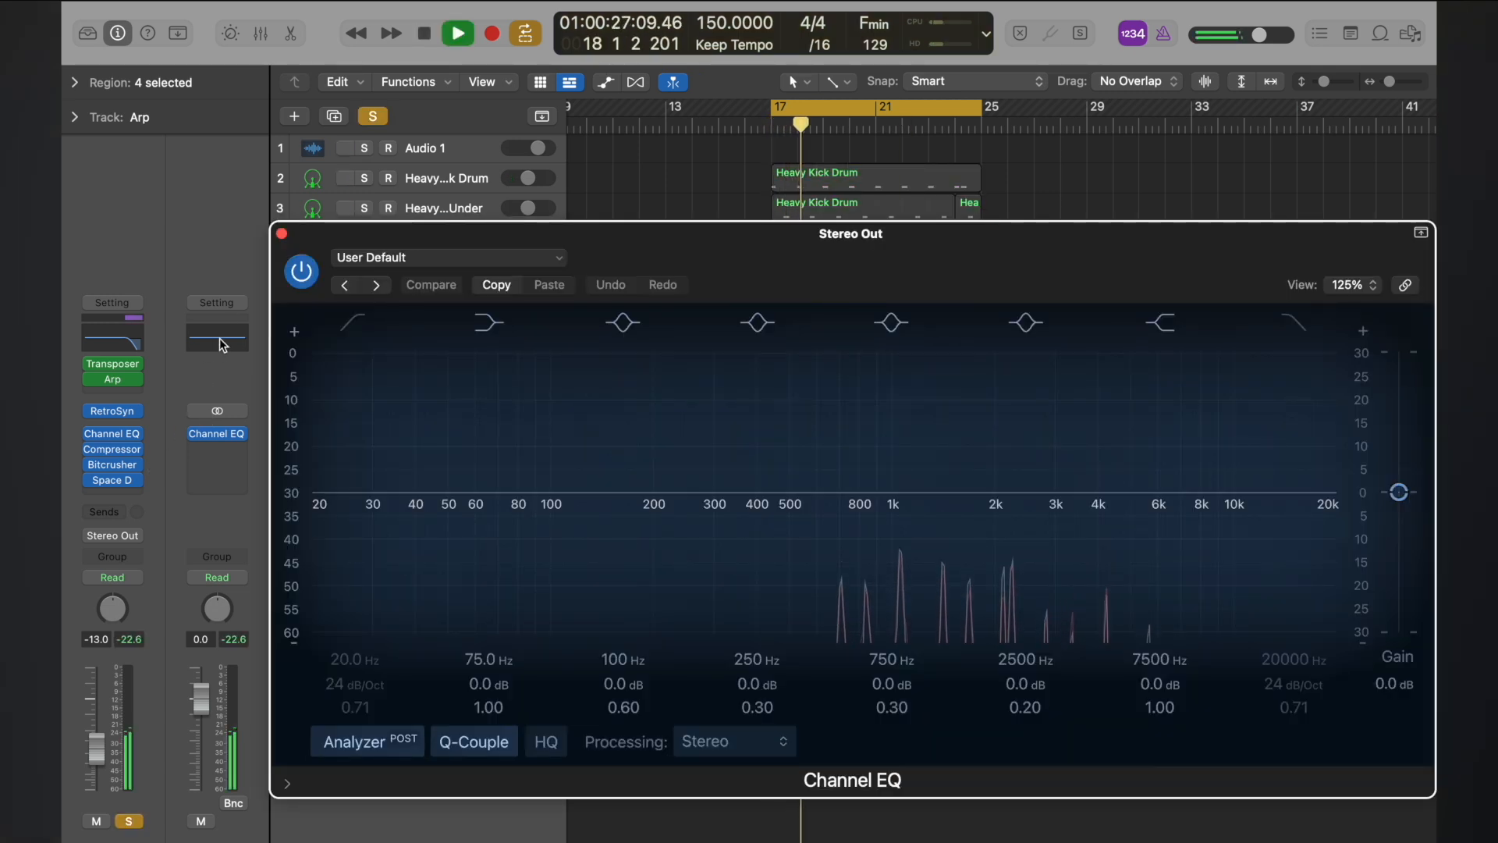
{"action": "key", "text": "space"}
{"action": "left_click", "coordinate": [282, 233]}
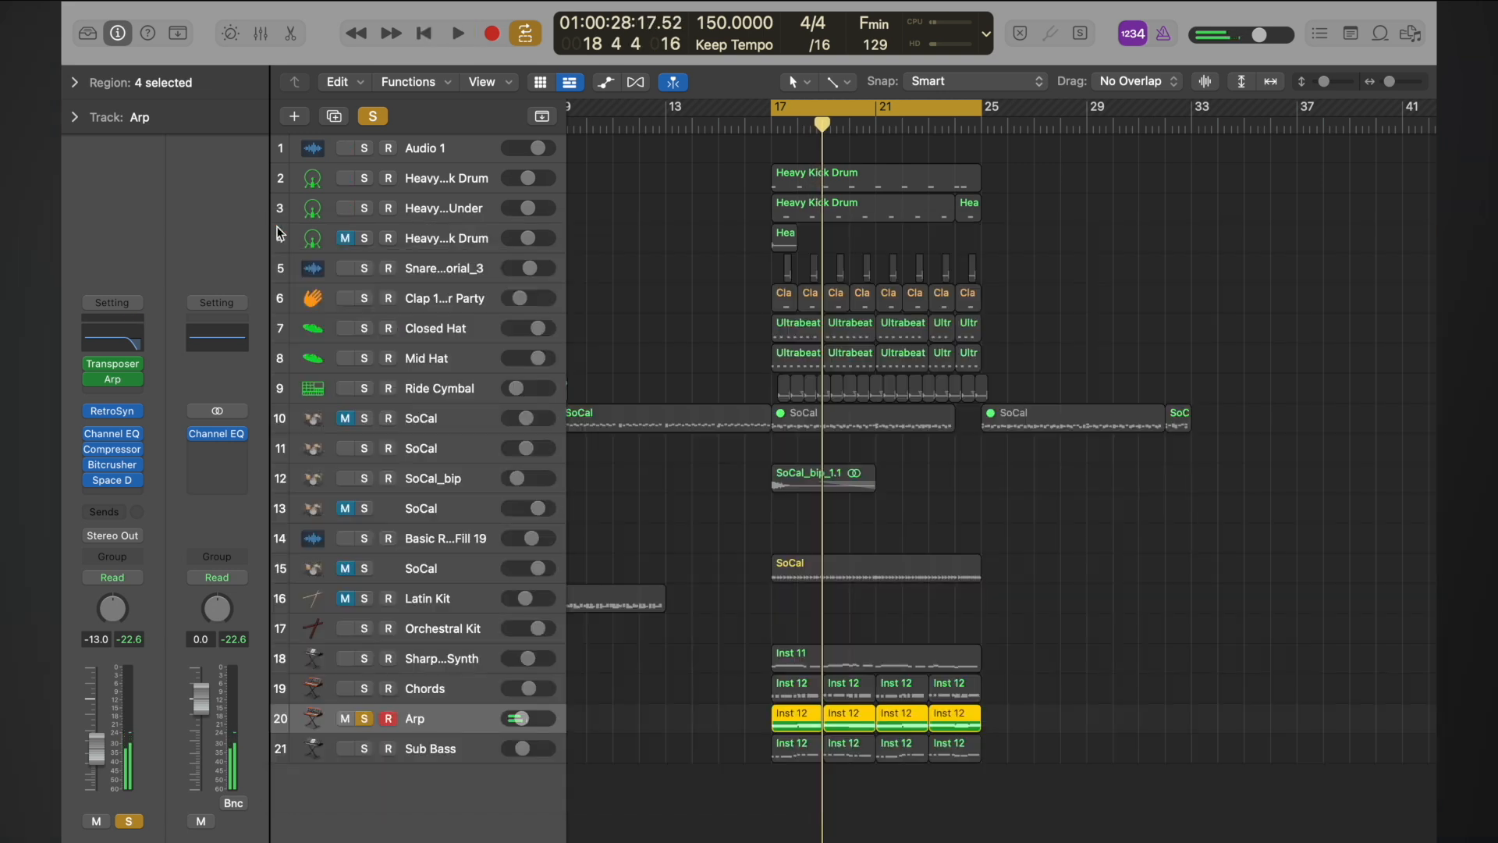
- Insert a stereo MultiMeter after the Channel EQ on the Stereo Out and show its Goniometer view
{"action": "left_click", "coordinate": [222, 454]}
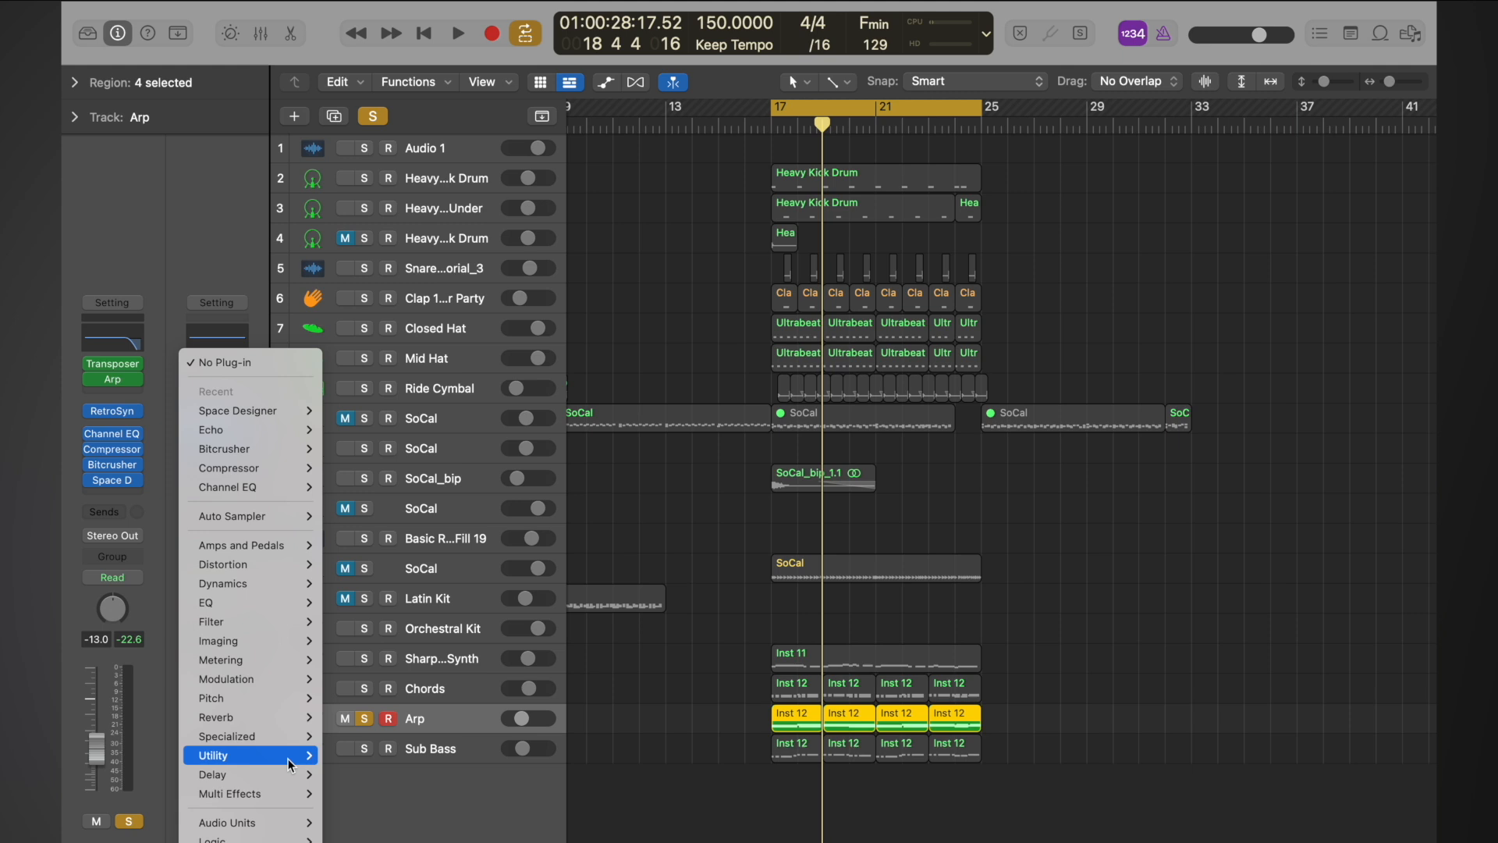
{"action": "mouse_move", "coordinate": [265, 585]}
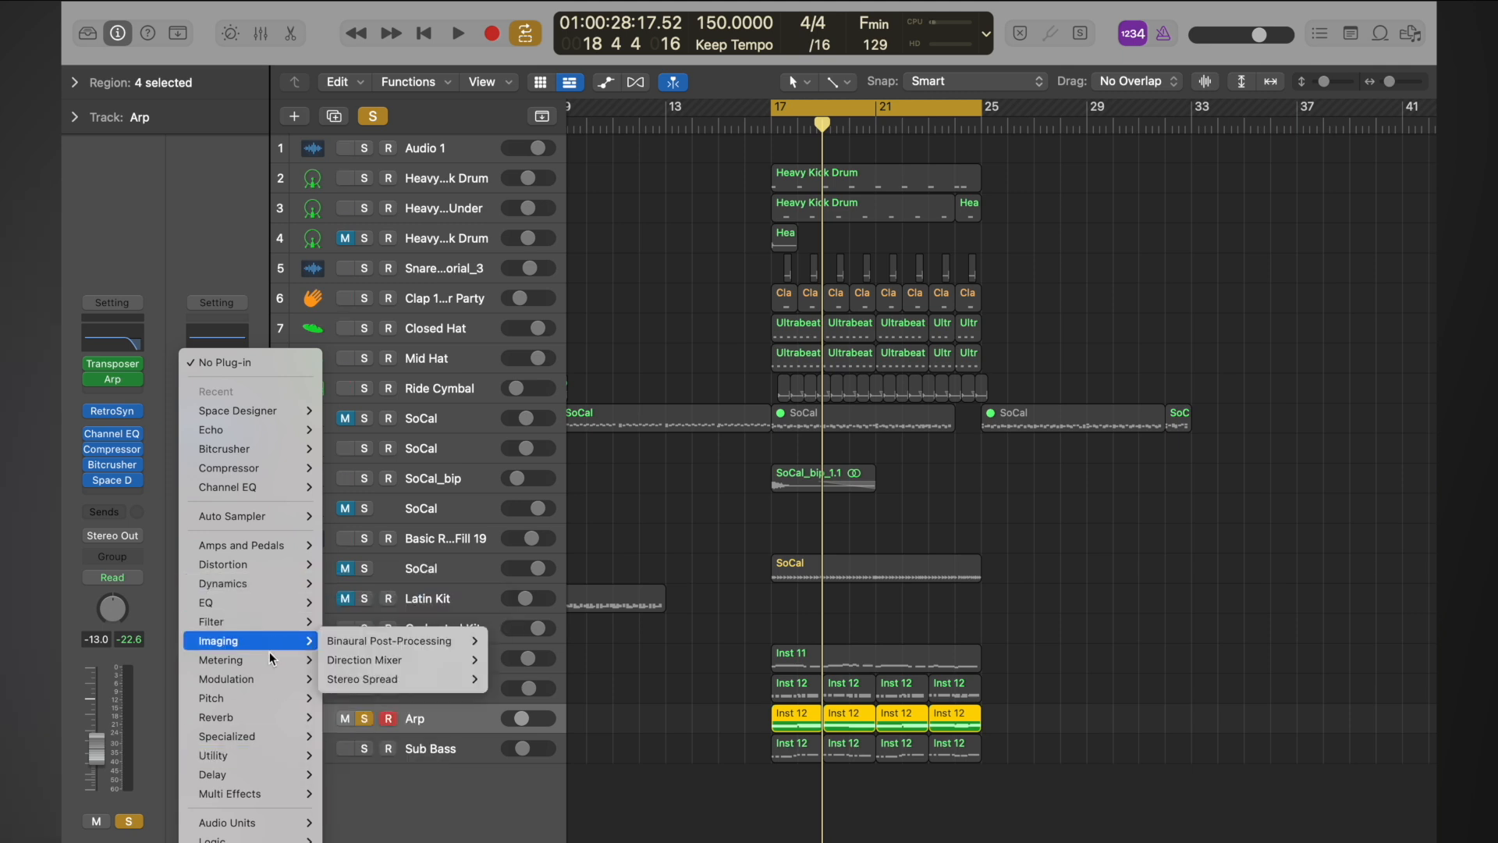
{"action": "mouse_move", "coordinate": [234, 660]}
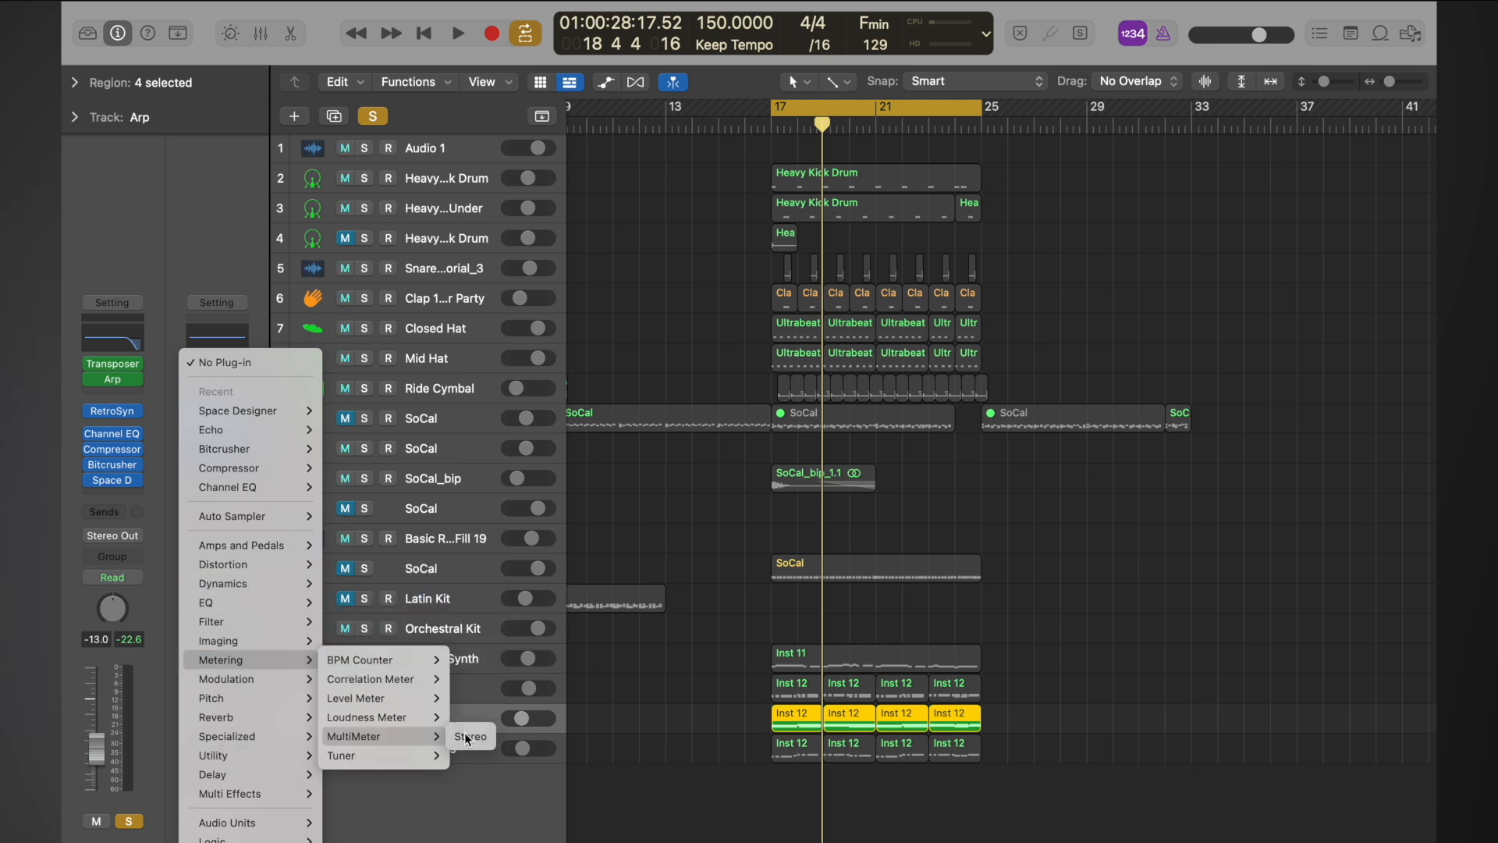
{"action": "left_click", "coordinate": [468, 737]}
{"action": "left_click", "coordinate": [1108, 244]}
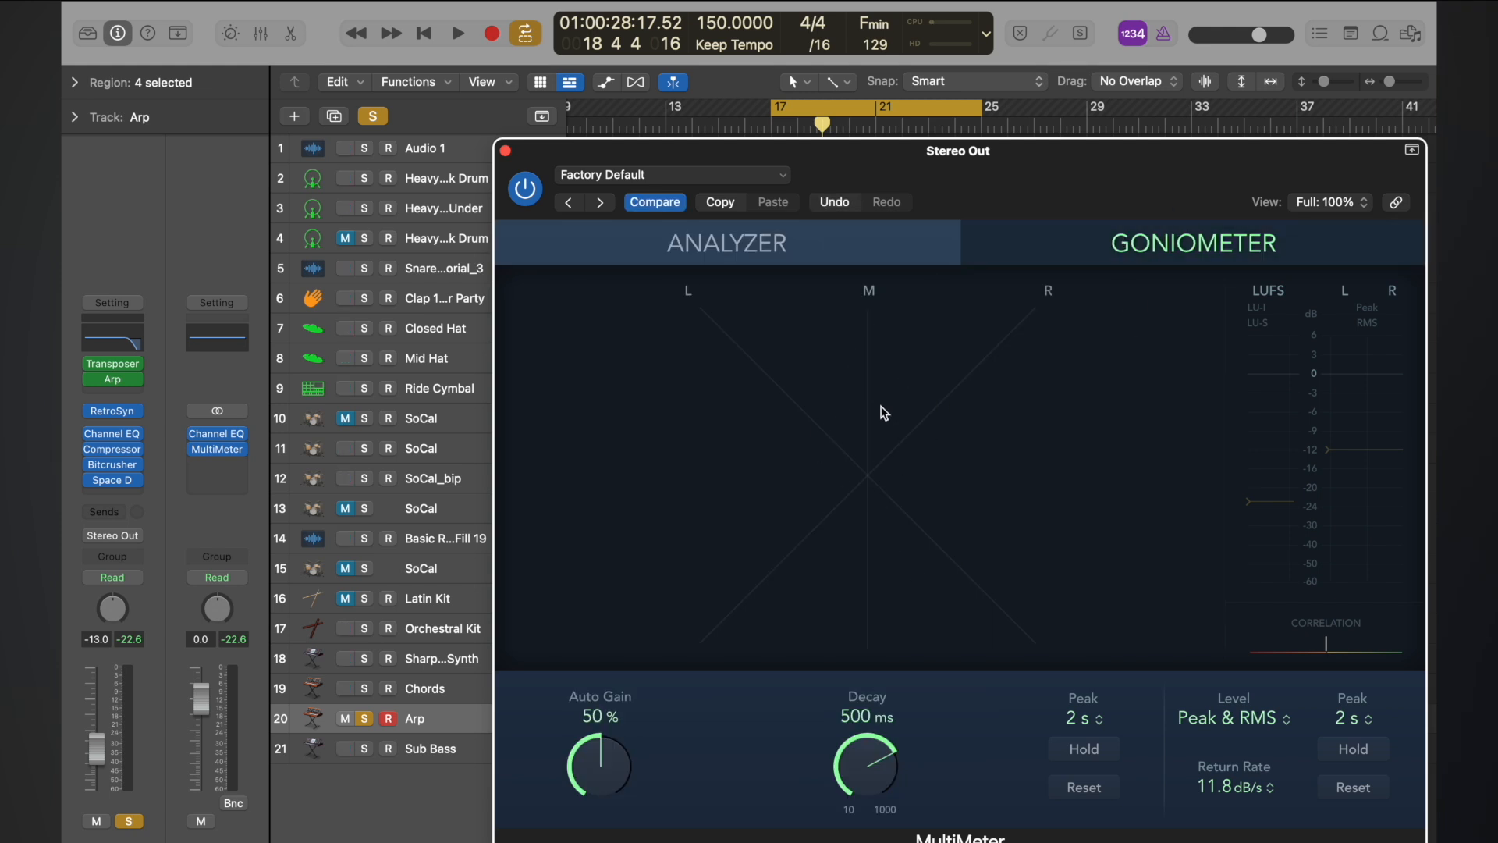
- Set the goniometer's Auto Gain to 100 %, check the soloed Arp's stereo width during playback, and close the MultiMeter
{"action": "key", "text": "space"}
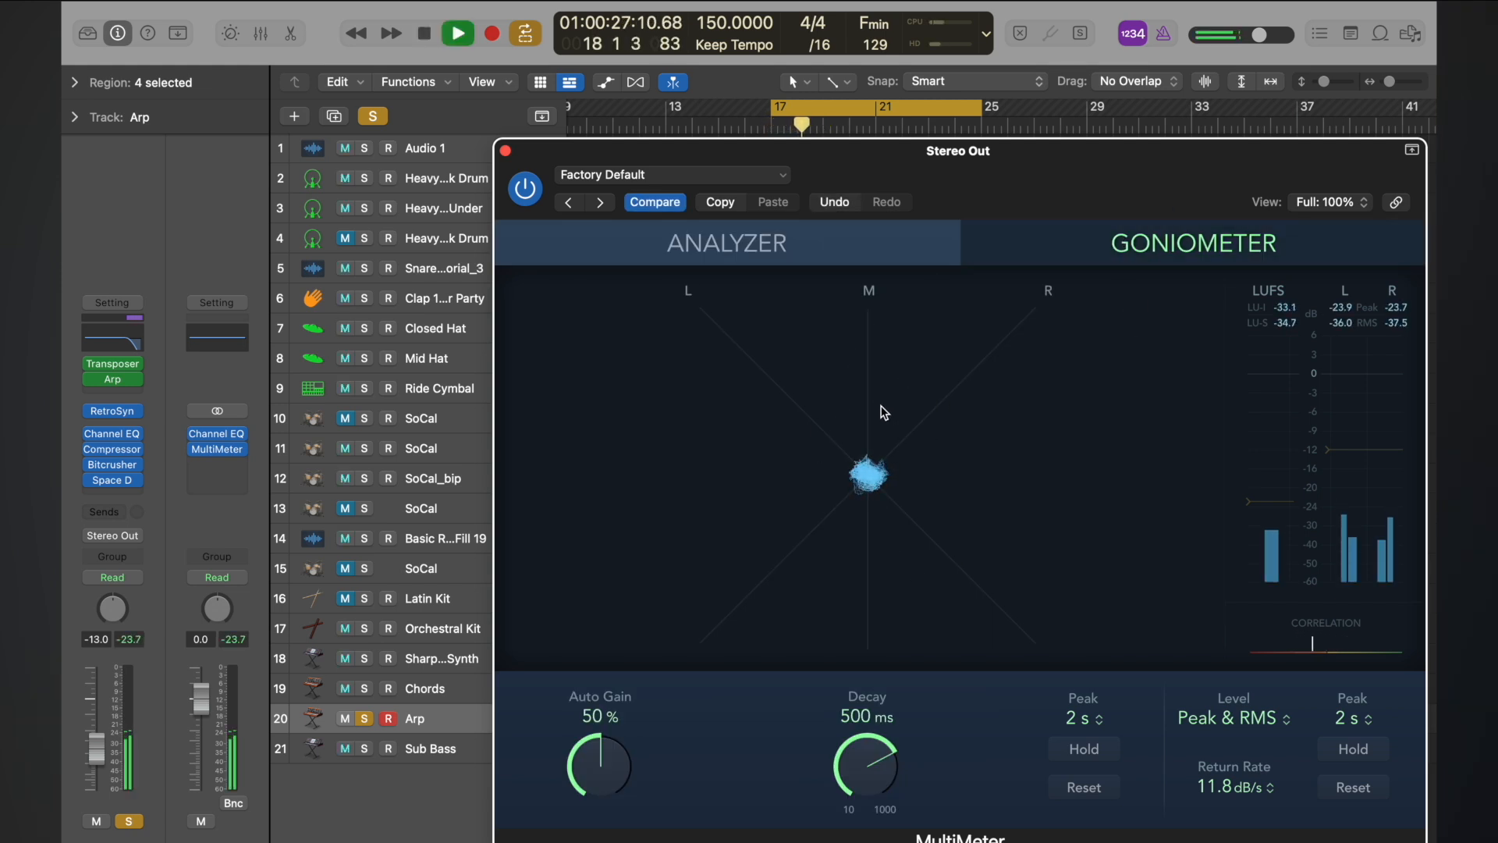
{"action": "key", "text": "space"}
{"action": "left_click_drag", "start_coordinate": [593, 763], "coordinate": [609, 518]}
{"action": "key", "text": "space"}
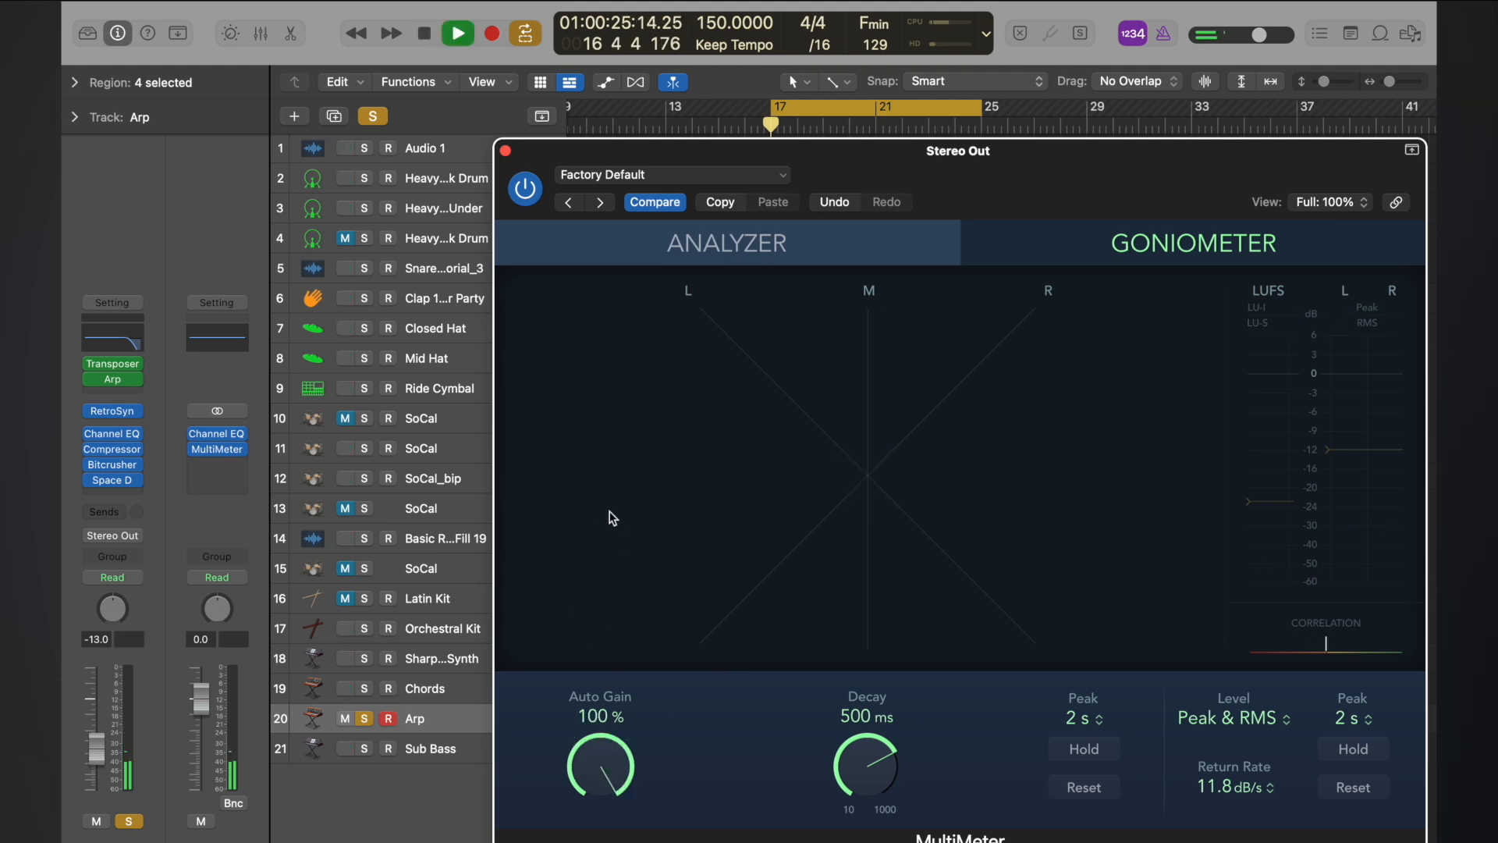
{"action": "key", "text": "space"}
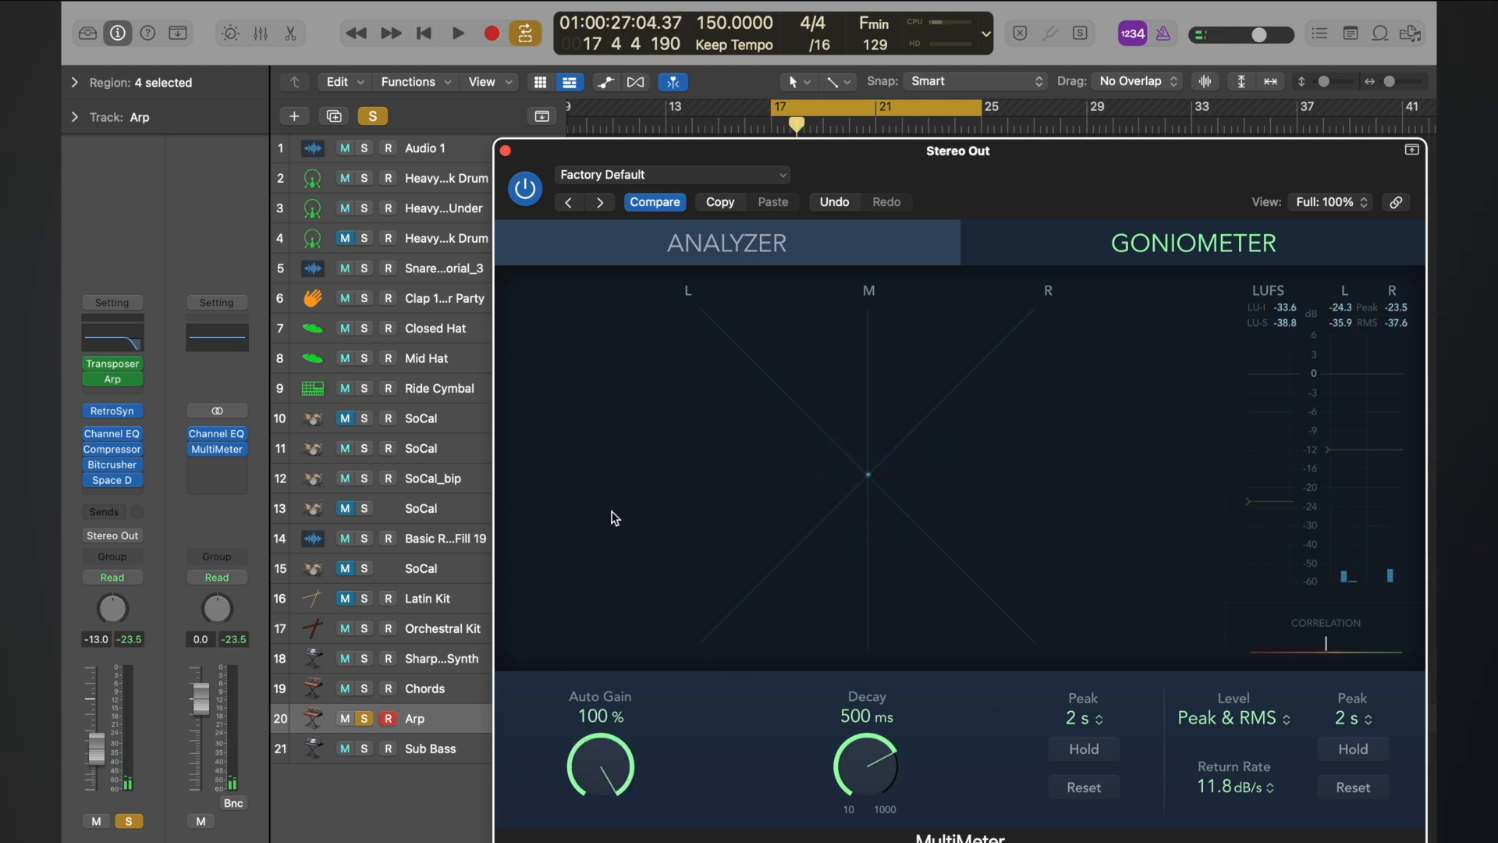
{"action": "key", "text": "space"}
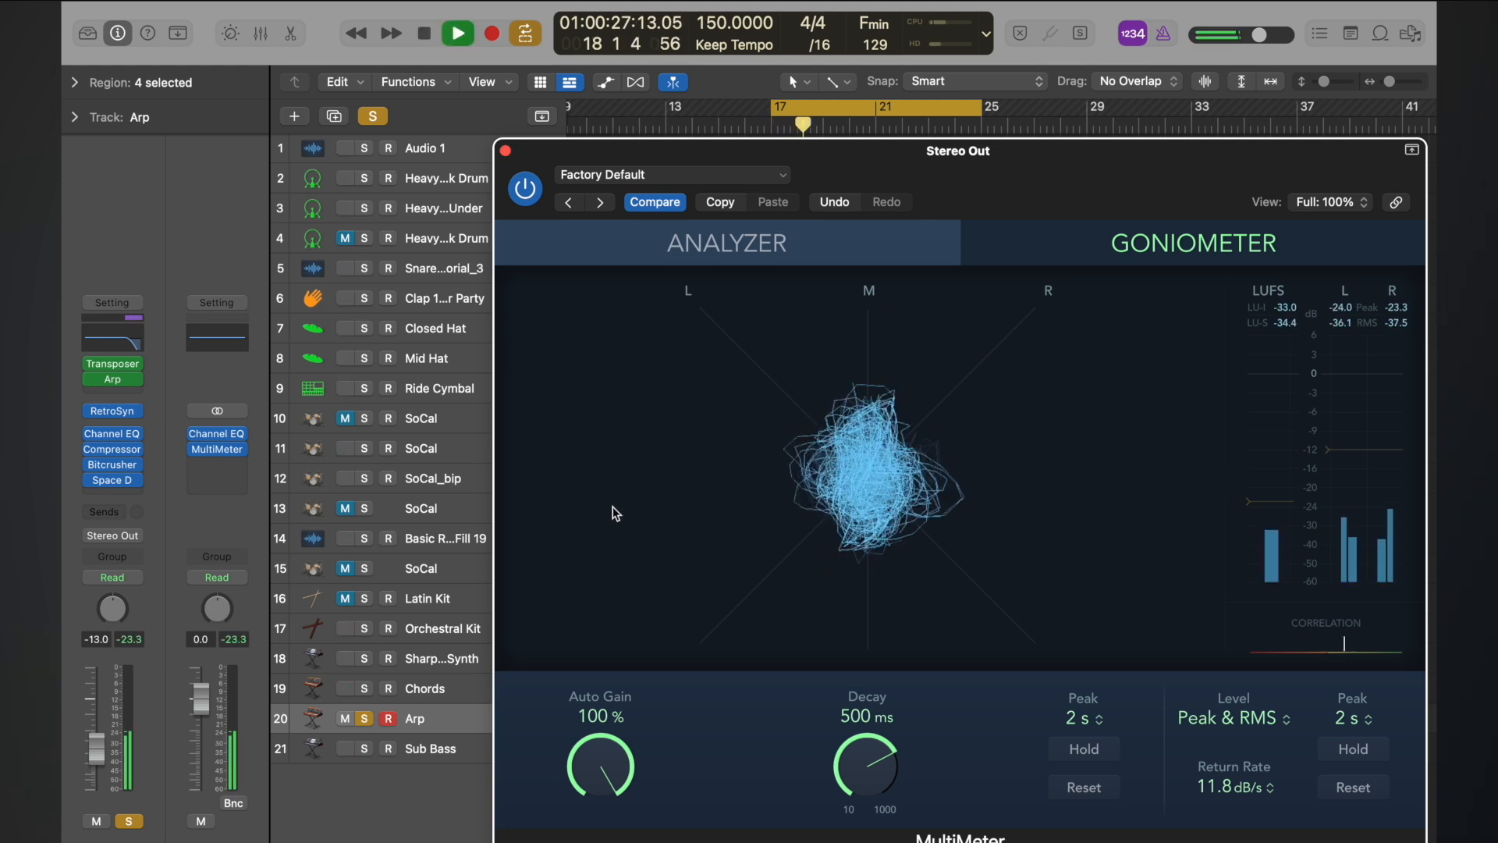
{"action": "key", "text": "space"}
{"action": "left_click", "coordinate": [506, 151]}
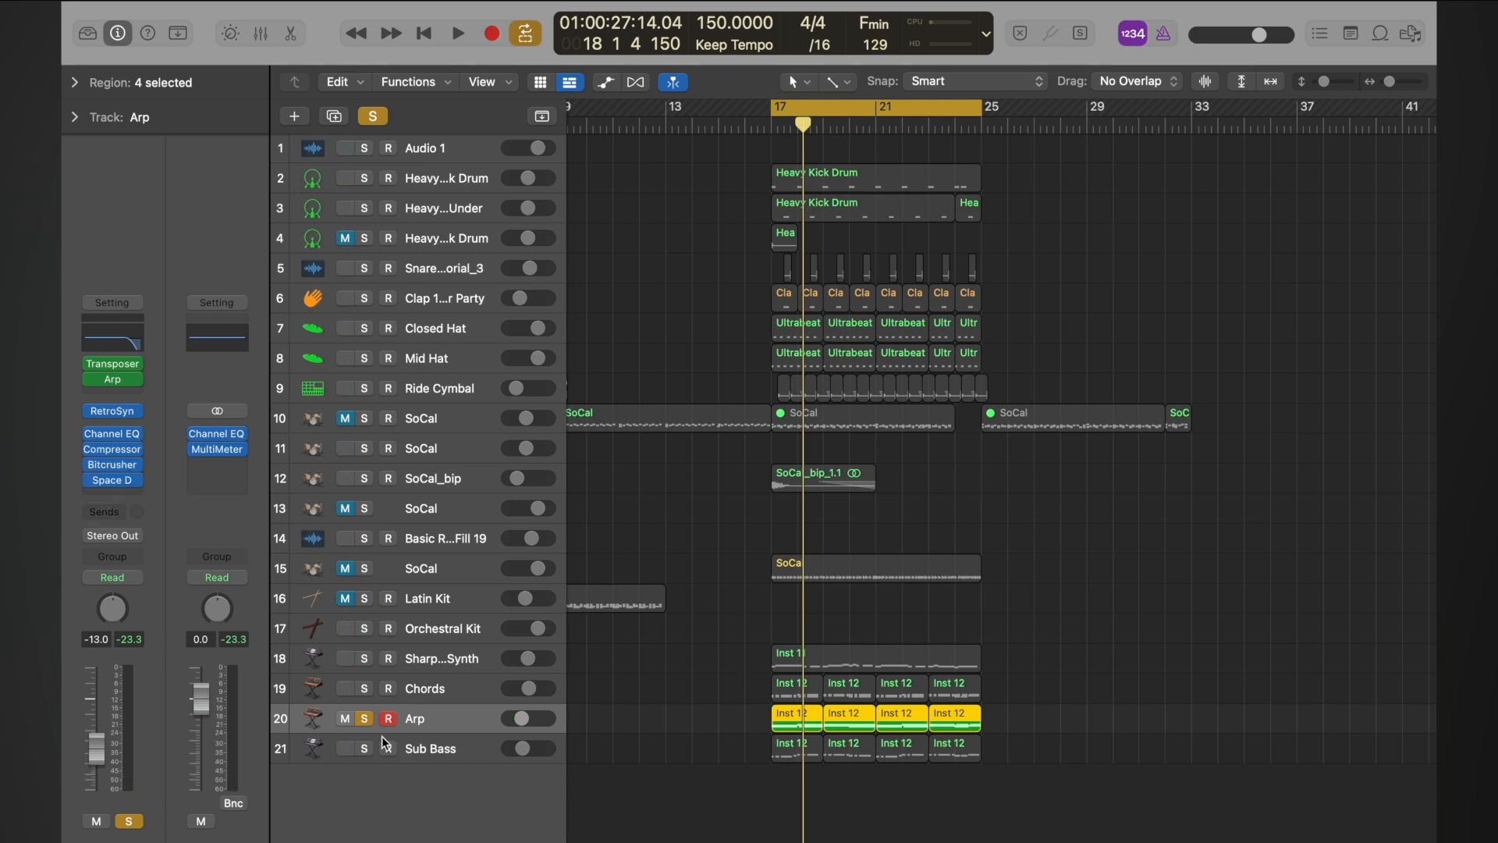
- Unsolo the Arp track and play the loop twice, toggling the Arp's mute to compare the mix with and without it
{"action": "left_click", "coordinate": [366, 715]}
{"action": "key", "text": "space"}
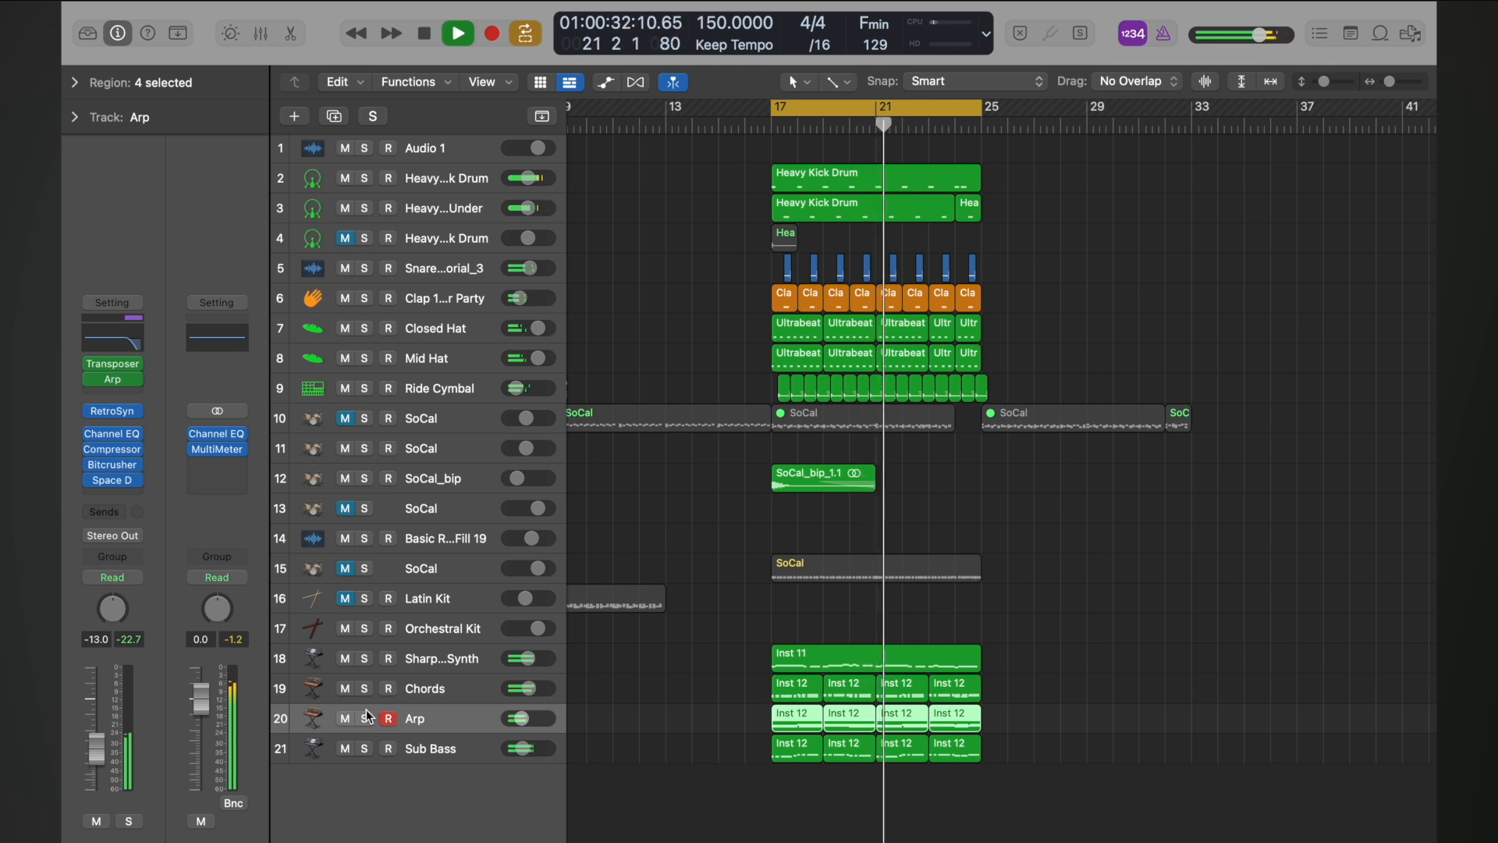
{"action": "left_click", "coordinate": [345, 720]}
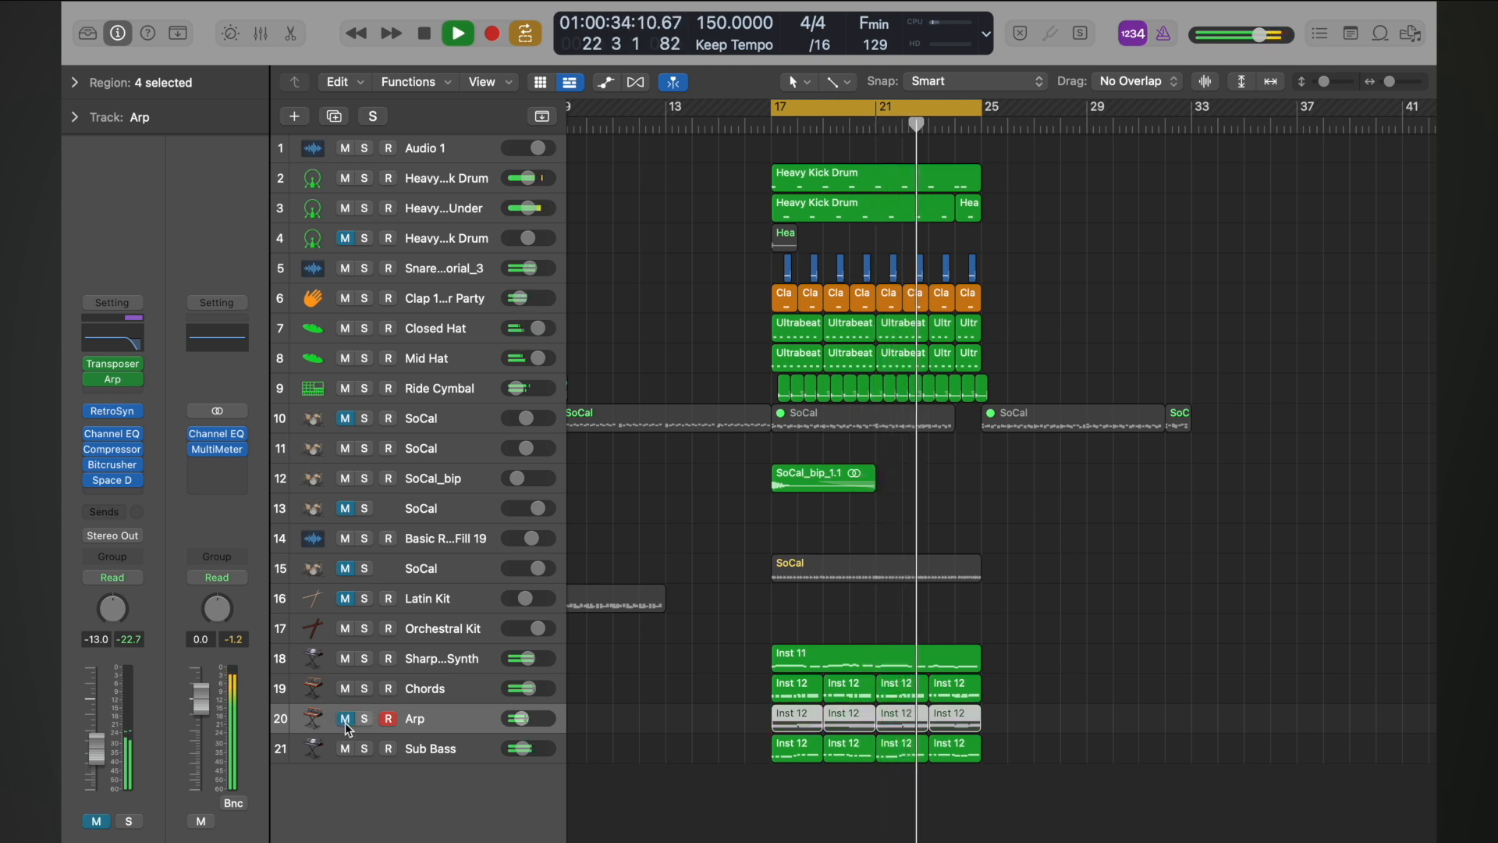
{"action": "left_click", "coordinate": [345, 719]}
{"action": "key", "text": "space"}
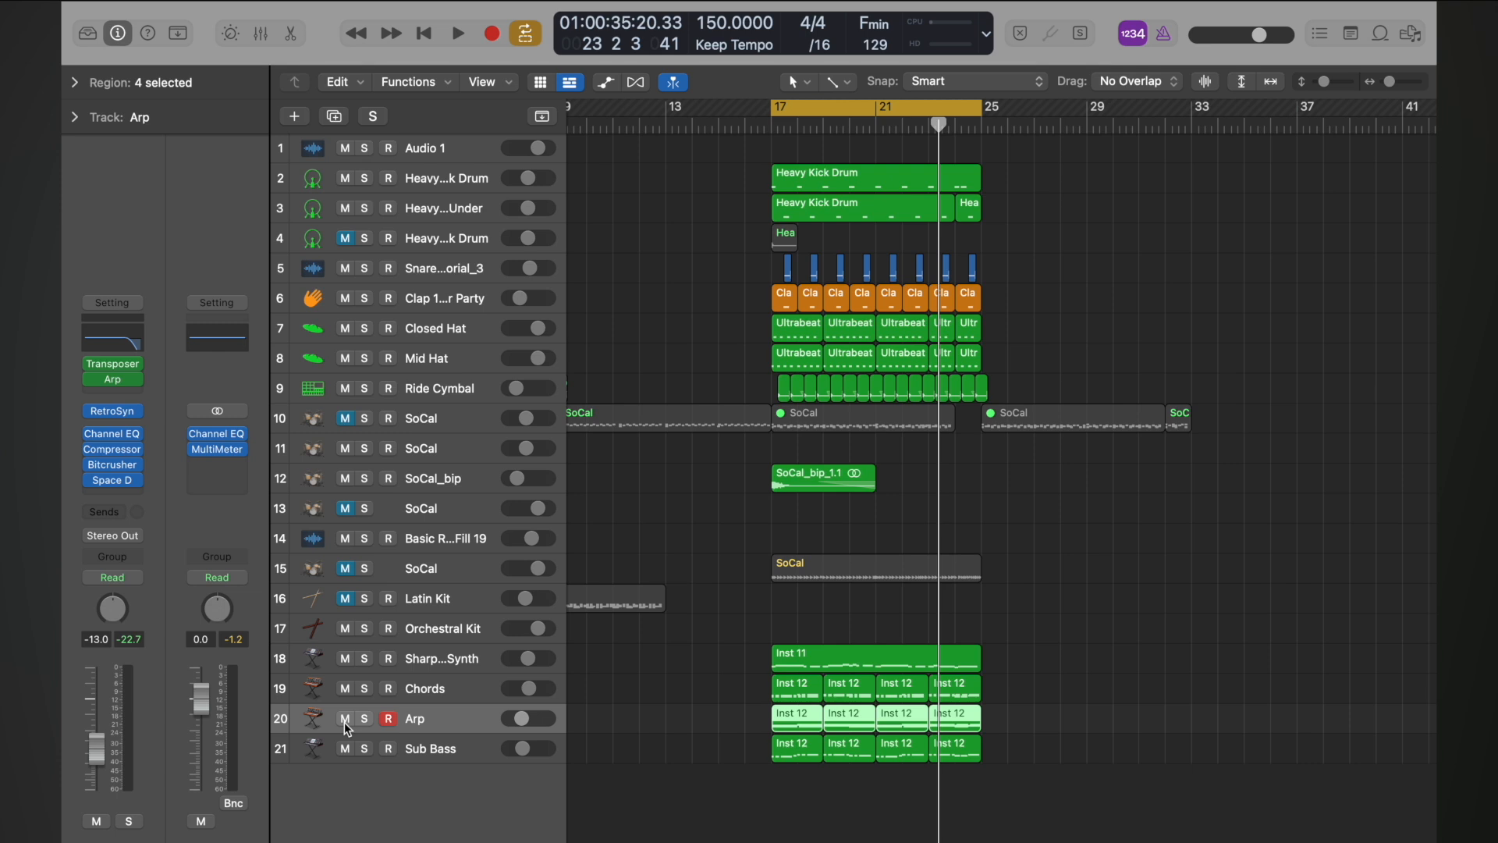
{"action": "key", "text": "space"}
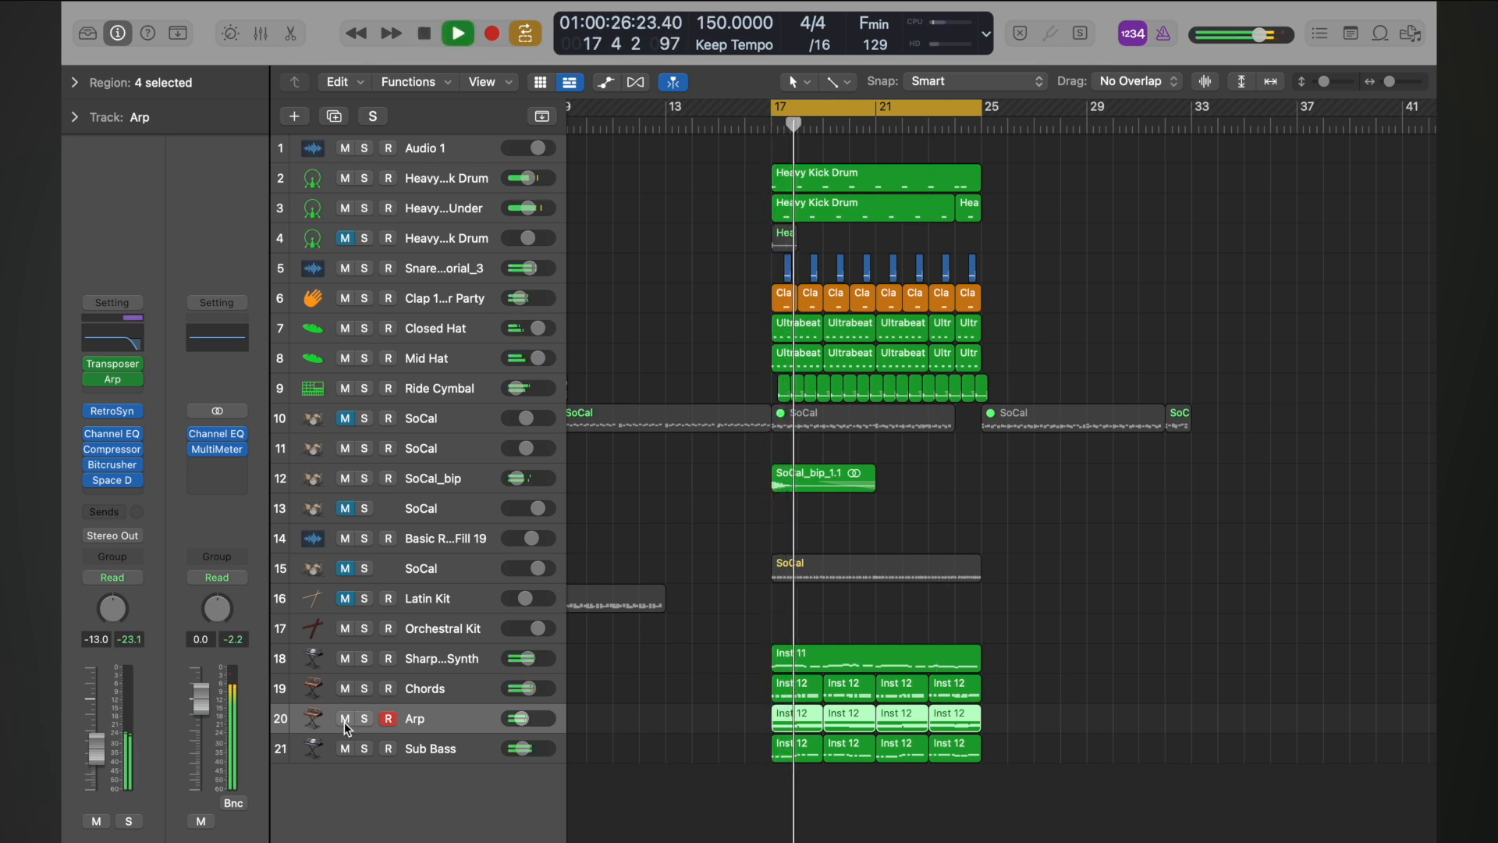
{"action": "left_click", "coordinate": [344, 718]}
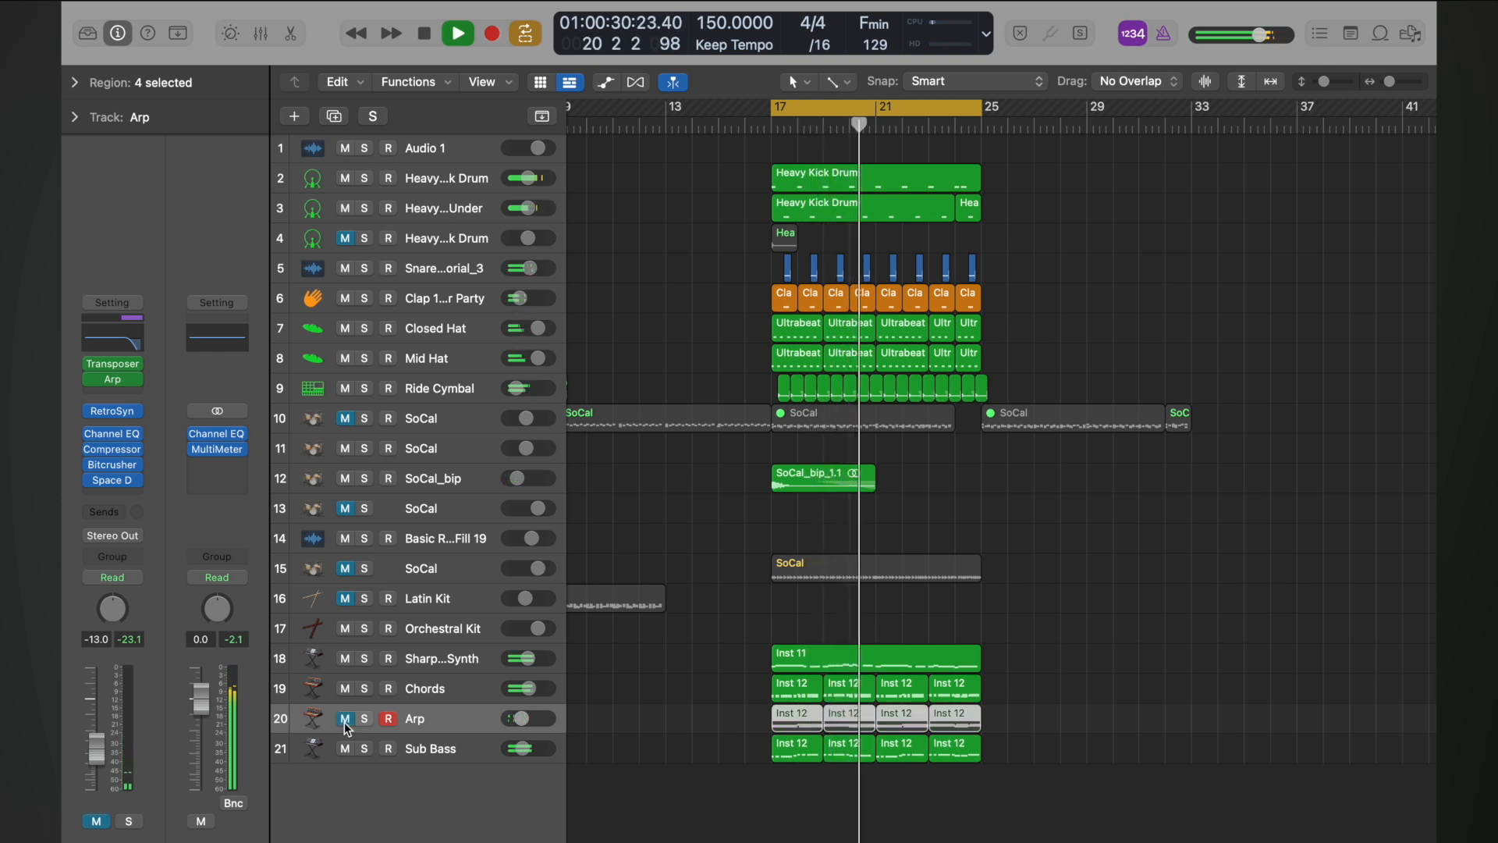
{"action": "left_click", "coordinate": [344, 719]}
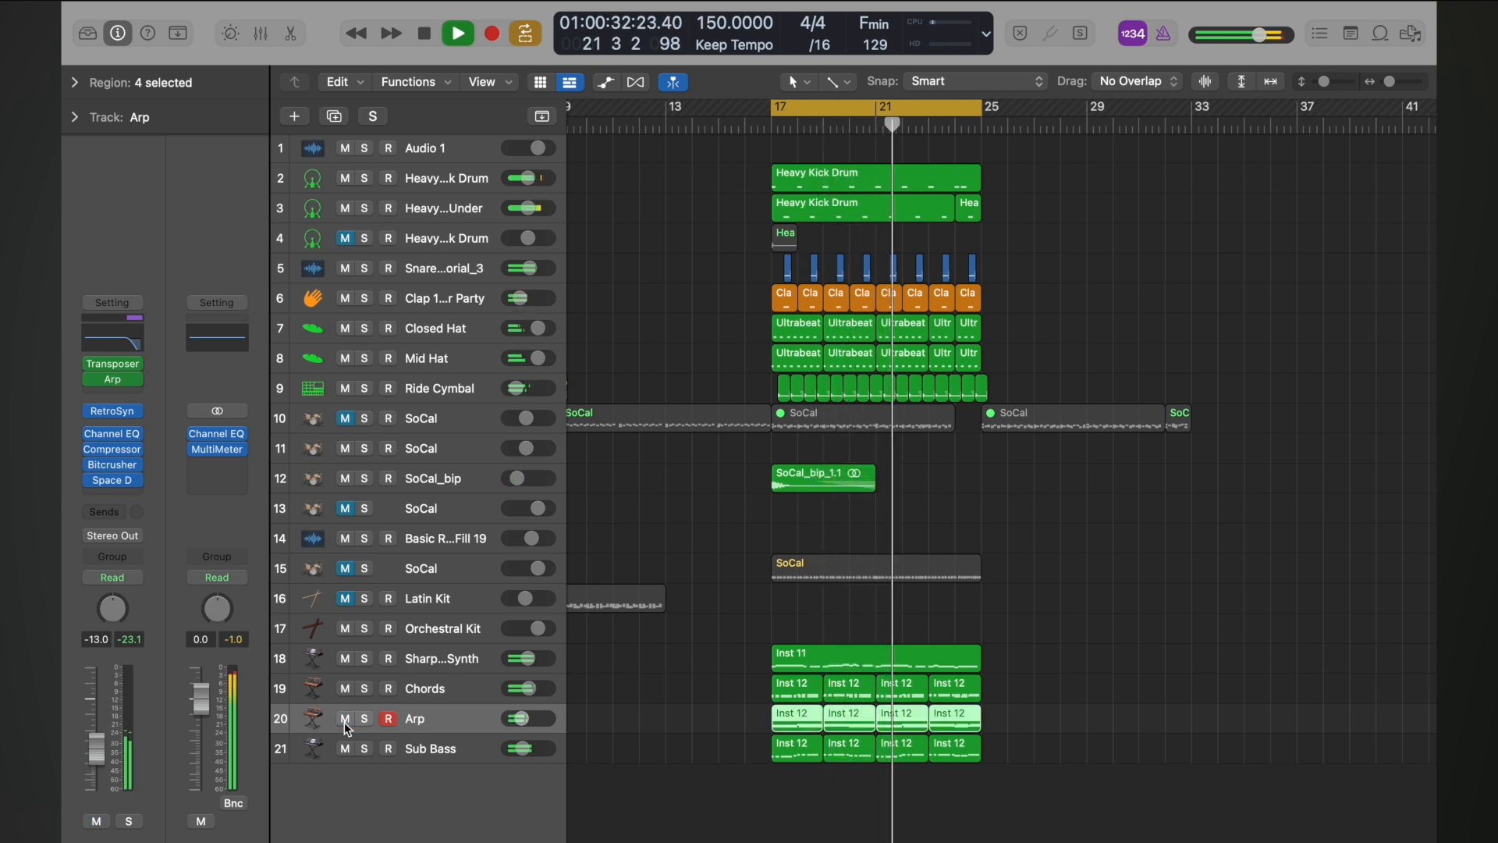